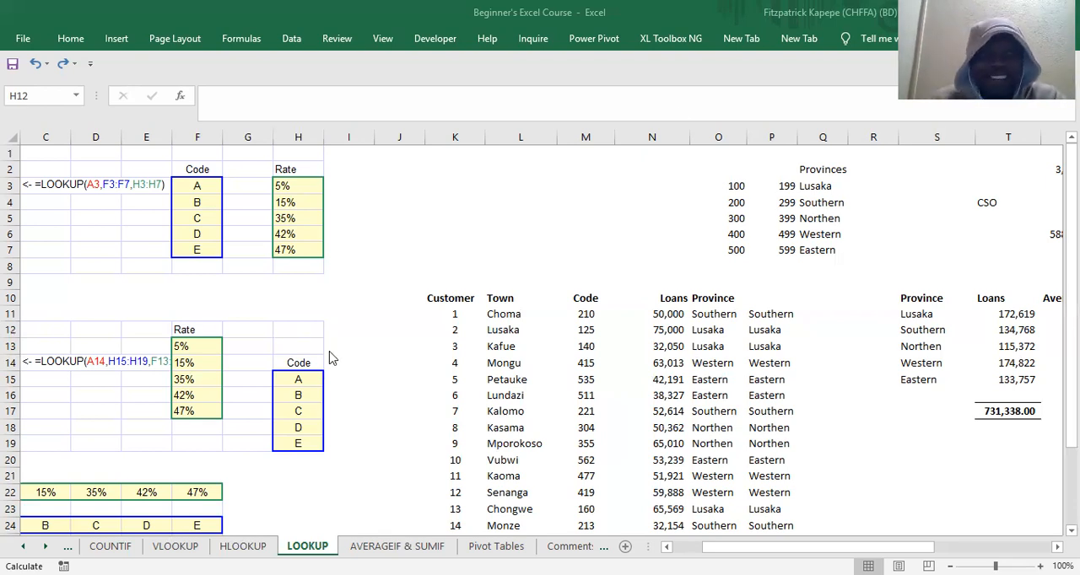
Step: Clear the existing rate formula from cell B3 beside the first tax code
{"action": "left_click", "coordinate": [214, 213]}
{"action": "key", "text": "ctrl+Up"}
{"action": "key", "text": "ctrl+Up"}
{"action": "left_click", "coordinate": [214, 211]}
{"action": "key", "text": "Up"}
{"action": "key", "text": "ctrl+Left"}
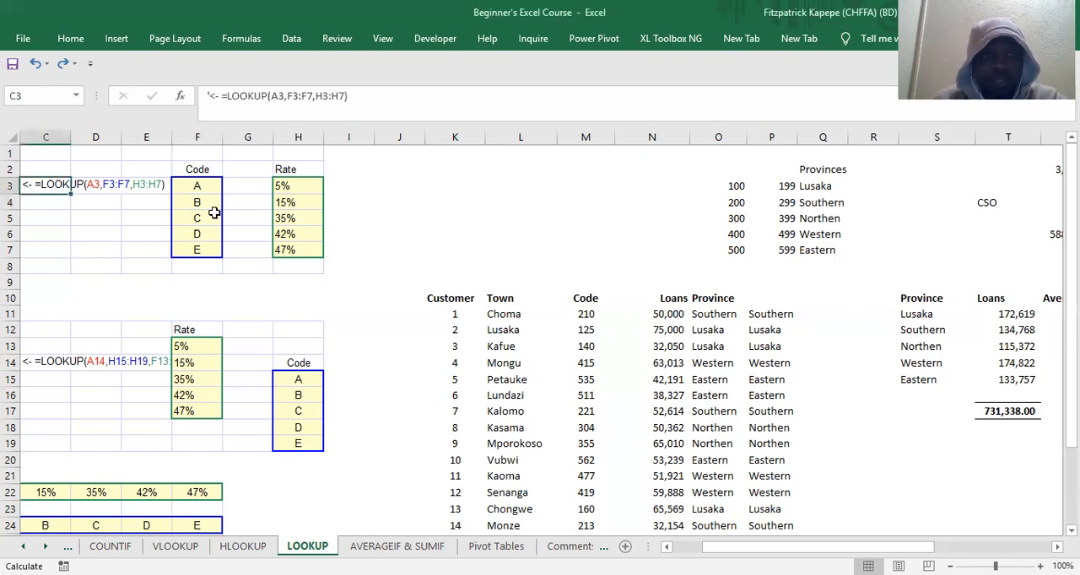
{"action": "key", "text": "ctrl+Left"}
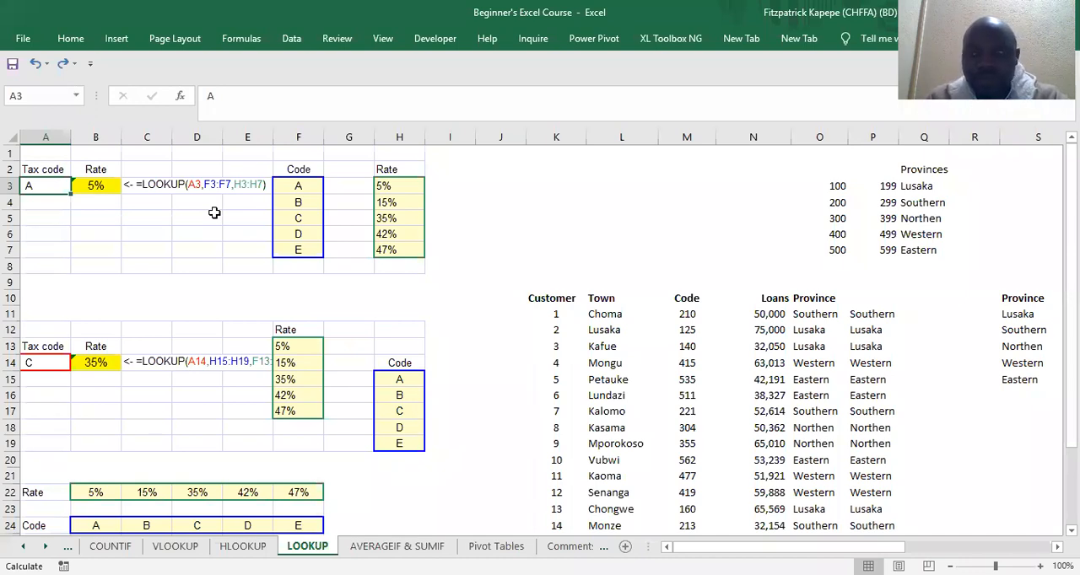
{"action": "key", "text": "Right"}
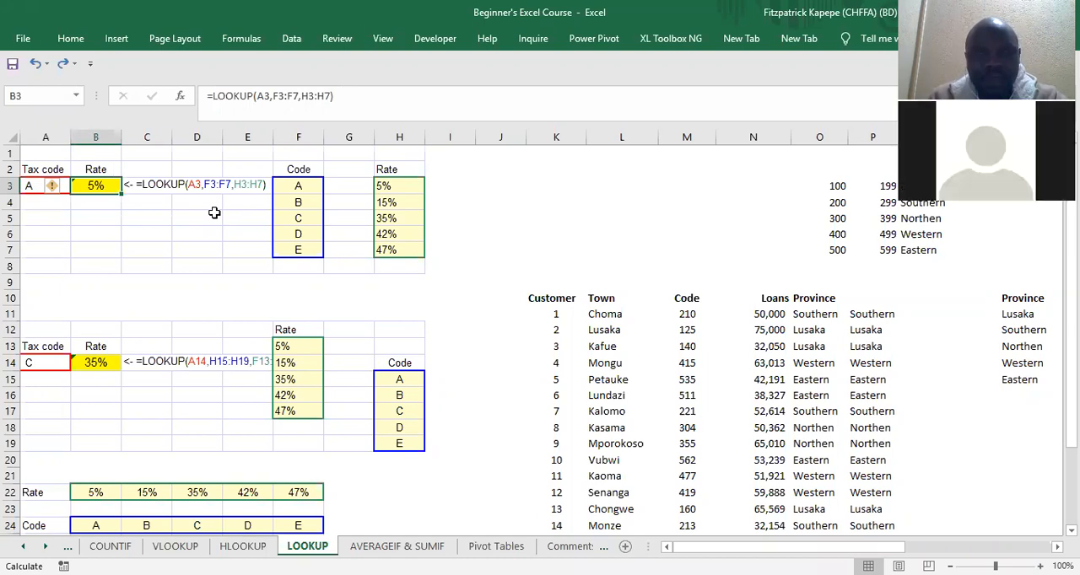
{"action": "key", "text": "Delete"}
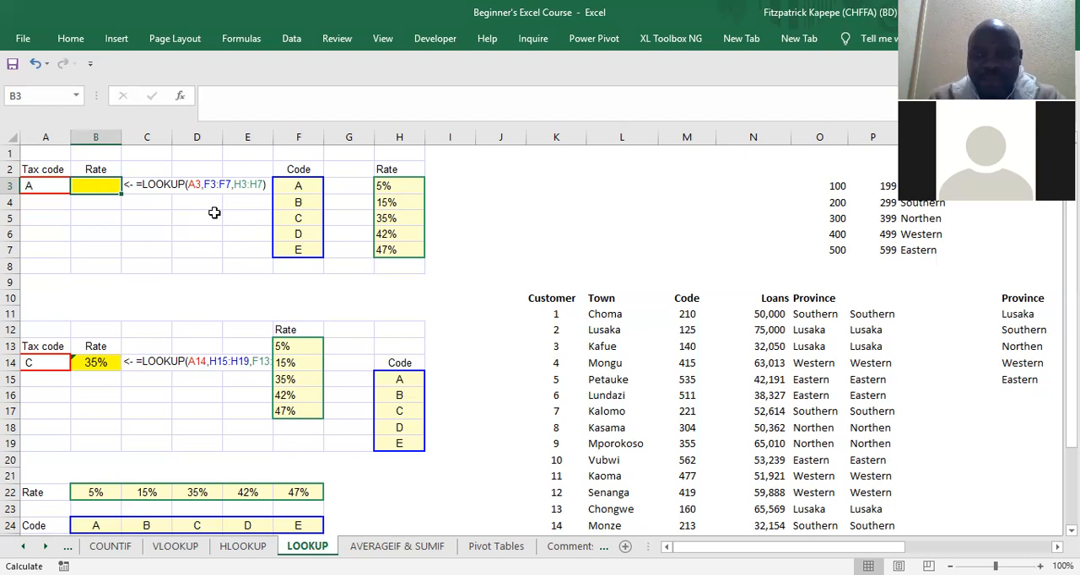
Step: Start a LOOKUP function in B3 and open its arguments with the lookup_value, lookup_vector, result_vector form
{"action": "type", "text": "=l"}
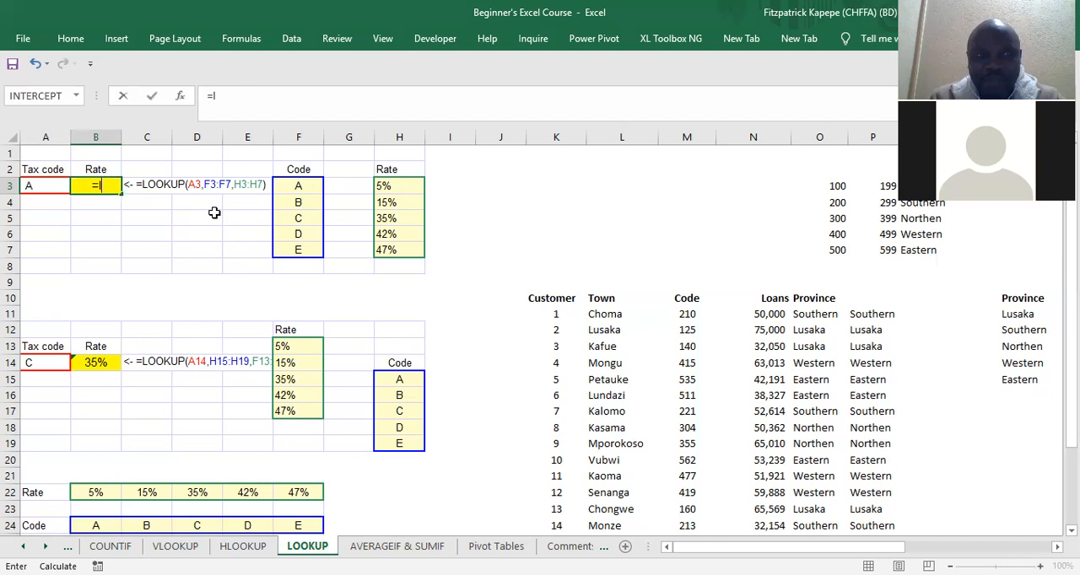
{"action": "type", "text": "oo"}
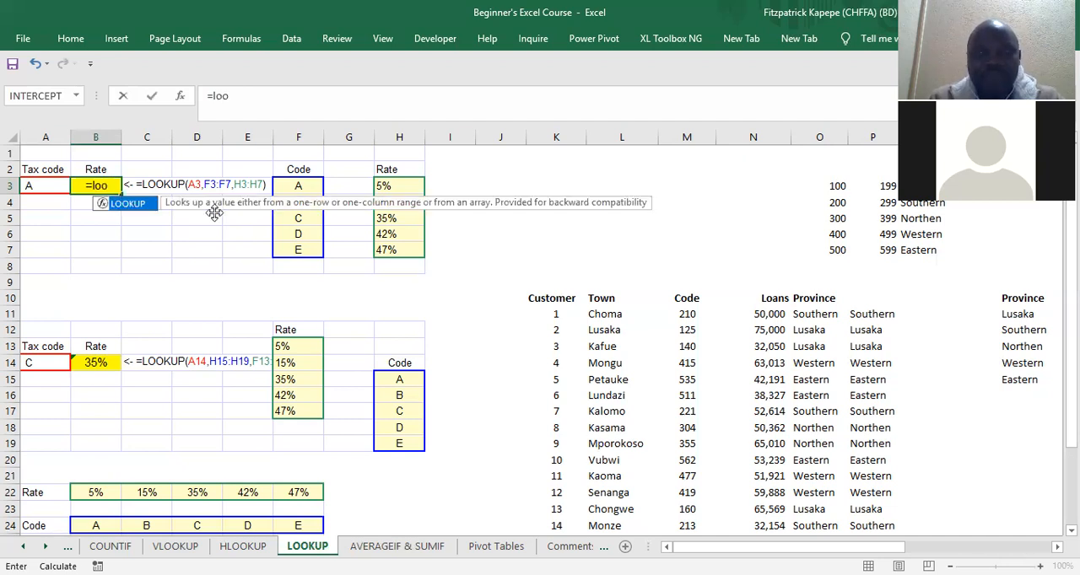
{"action": "key", "text": "Tab"}
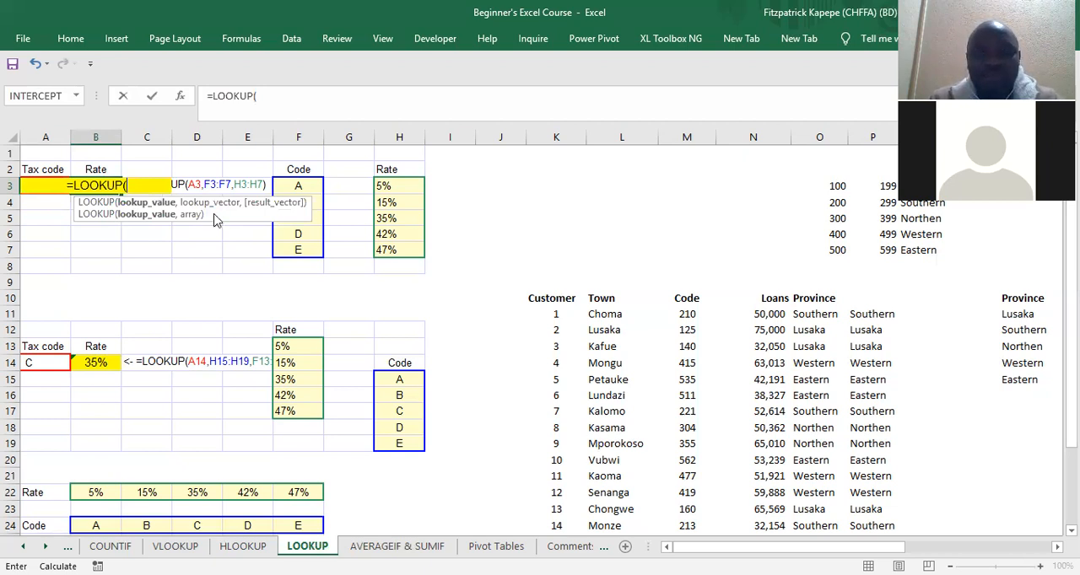
{"action": "key", "text": "ctrl+a"}
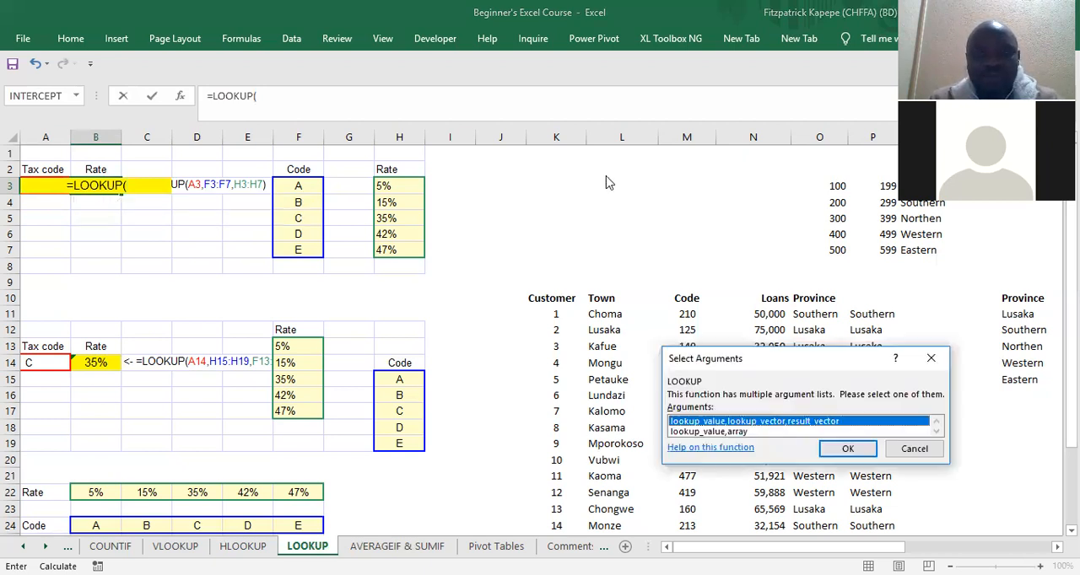
{"action": "left_click", "coordinate": [864, 450]}
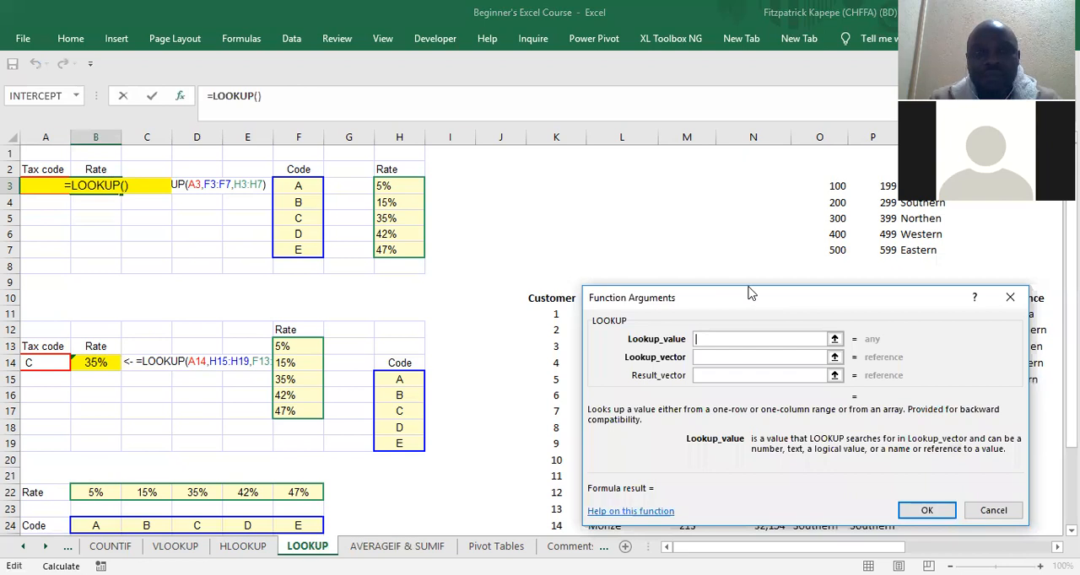
{"action": "left_click_drag", "start_coordinate": [750, 293], "coordinate": [416, 283]}
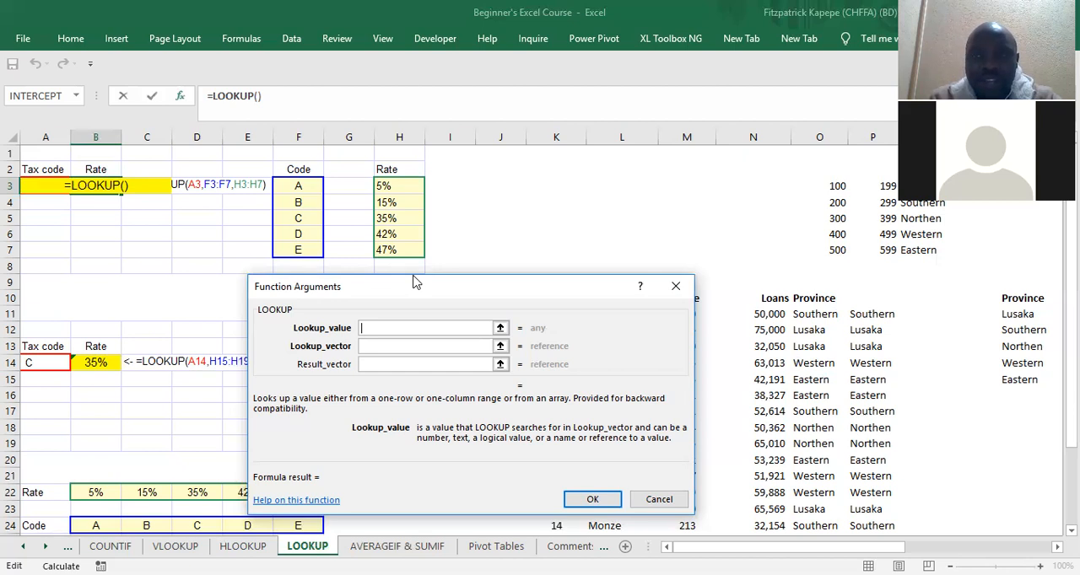
Step: Complete the B3 LOOKUP with lookup value A3, lookup vector F3:F7 and result vector H3:H7
{"action": "left_click", "coordinate": [27, 170]}
{"action": "left_click", "coordinate": [29, 184]}
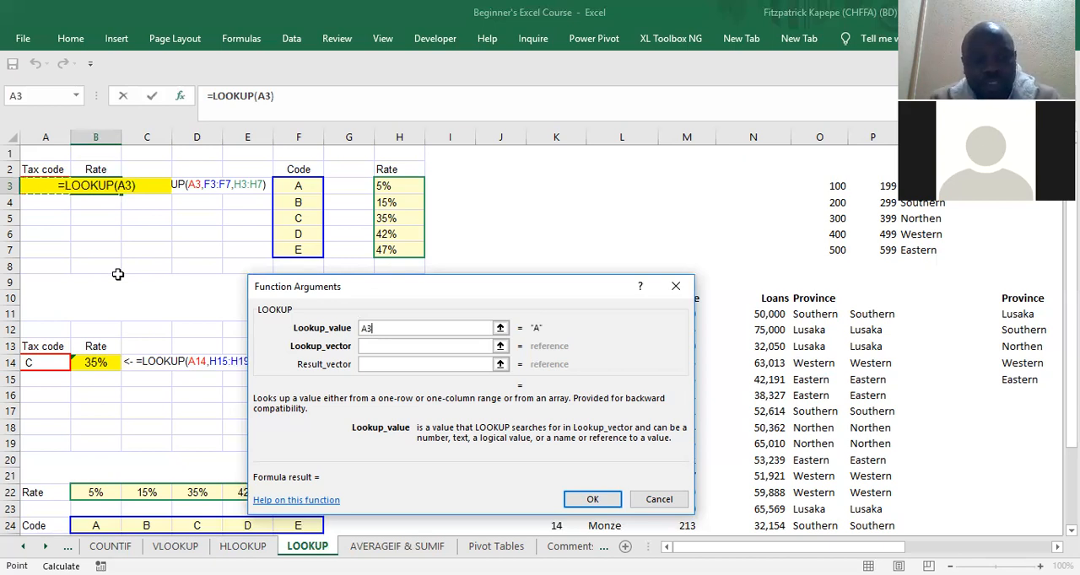
{"action": "key", "text": "Tab"}
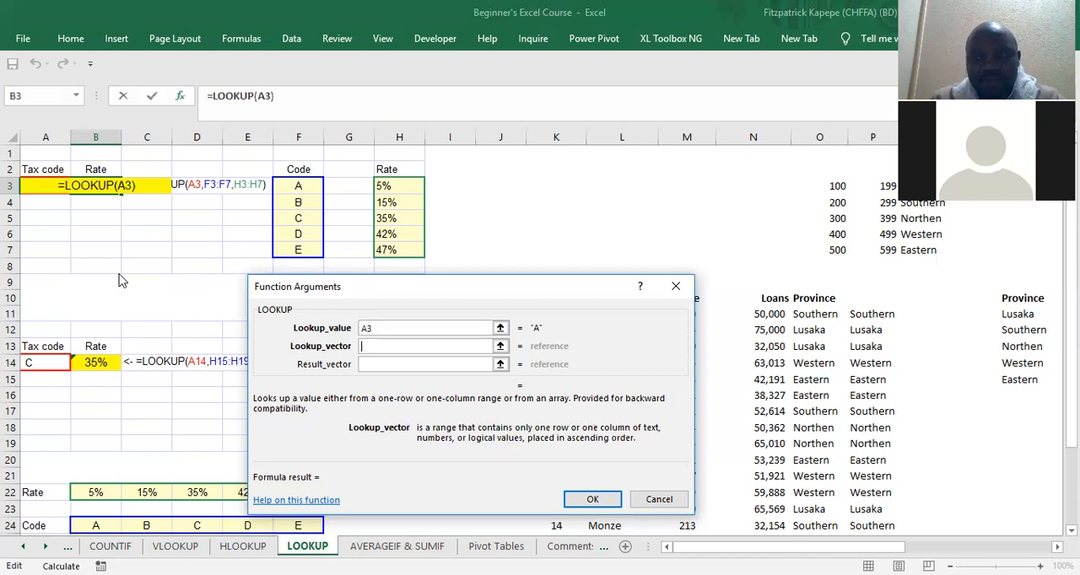
{"action": "left_click", "coordinate": [301, 186]}
{"action": "left_click_drag", "start_coordinate": [300, 241], "coordinate": [300, 245]}
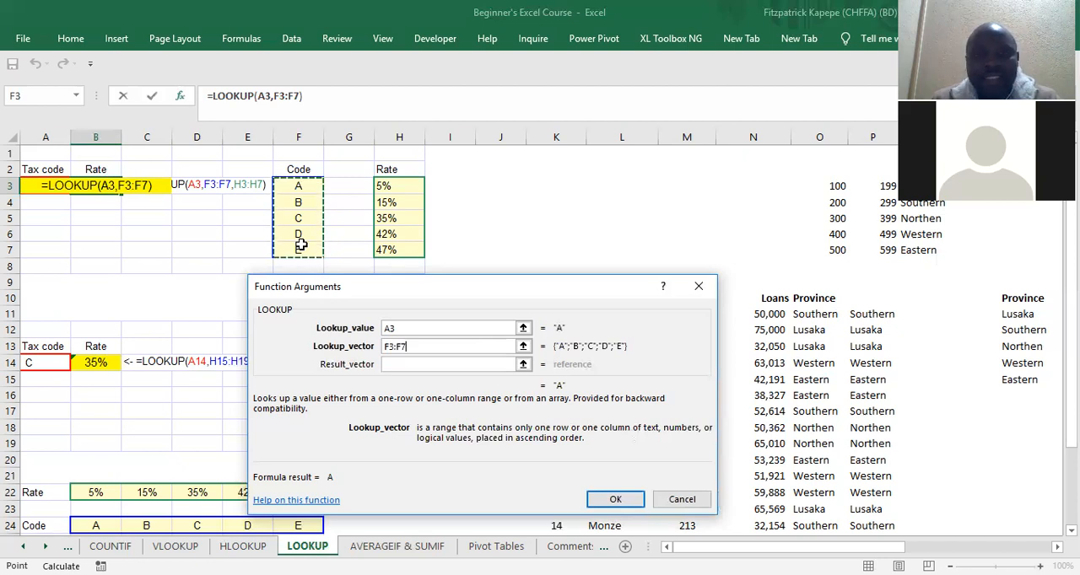
{"action": "key", "text": "Tab"}
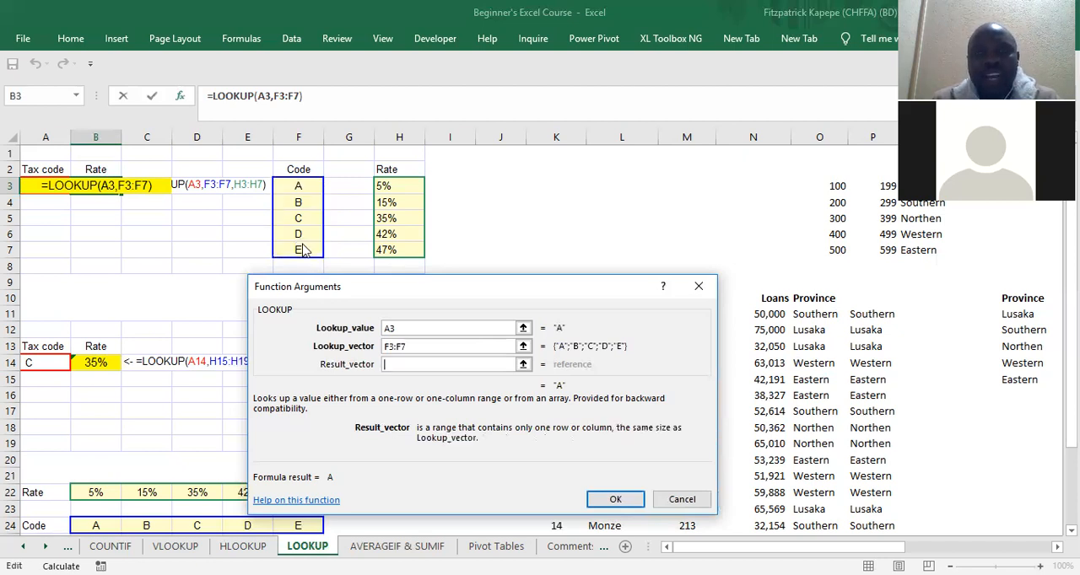
{"action": "left_click", "coordinate": [394, 187]}
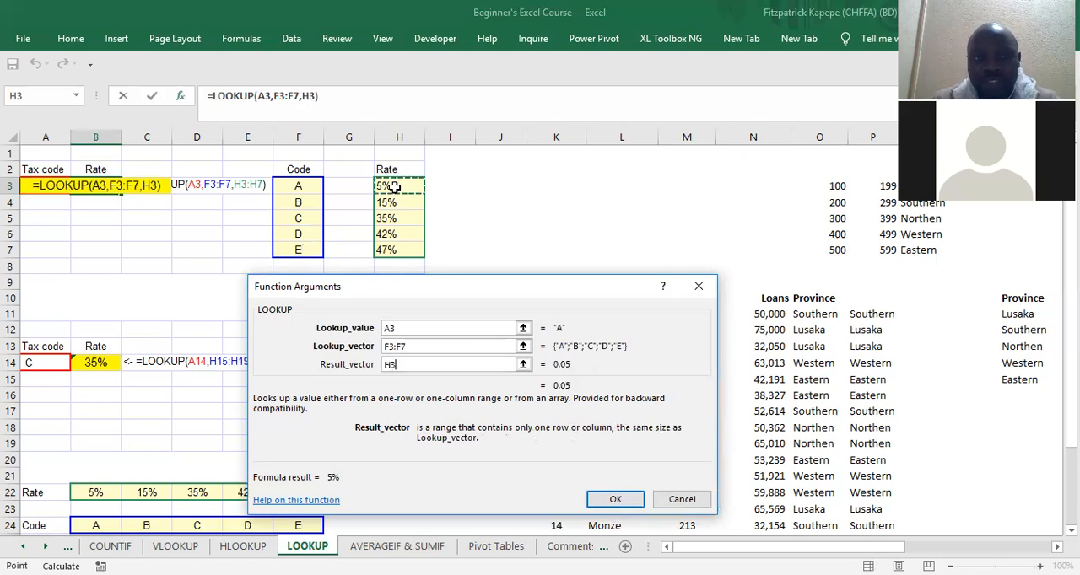
{"action": "left_click", "coordinate": [394, 246], "text": "shift"}
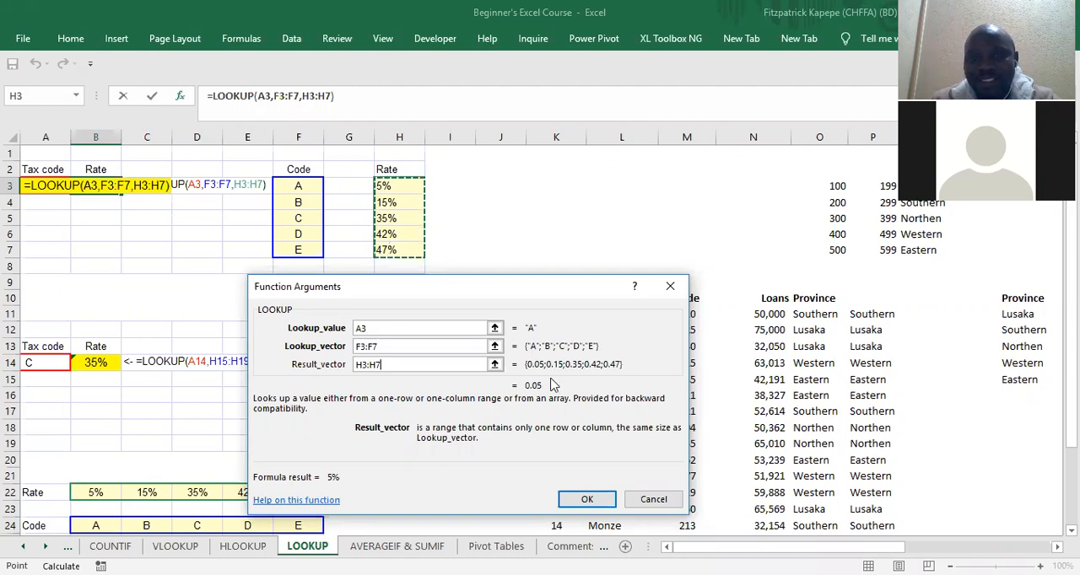
{"action": "left_click", "coordinate": [588, 500]}
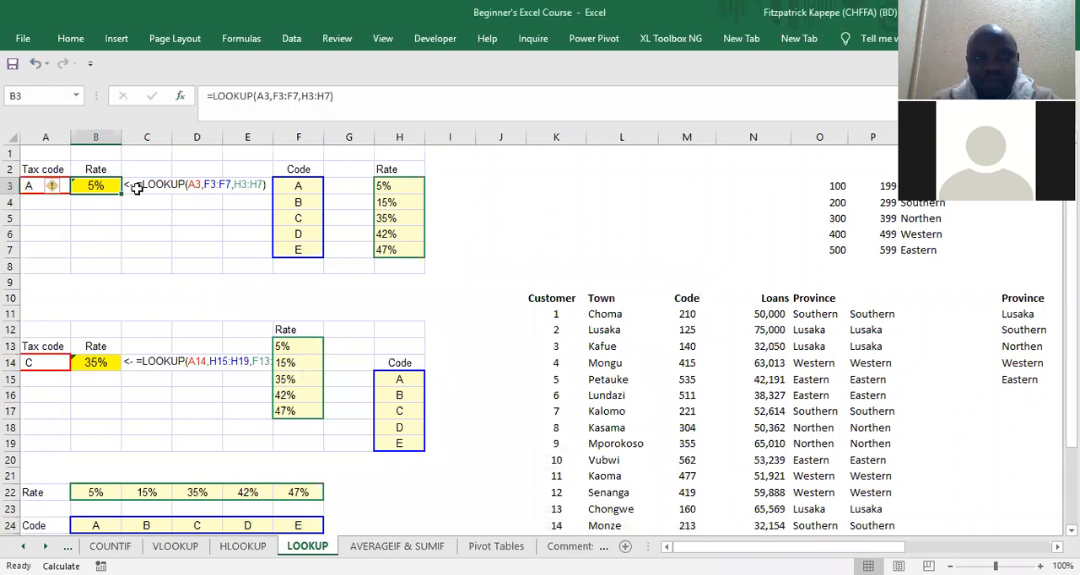
Step: Start a second LOOKUP function in B5 and open its arguments with the lookup_value, lookup_vector, result_vector form
{"action": "left_click", "coordinate": [97, 221]}
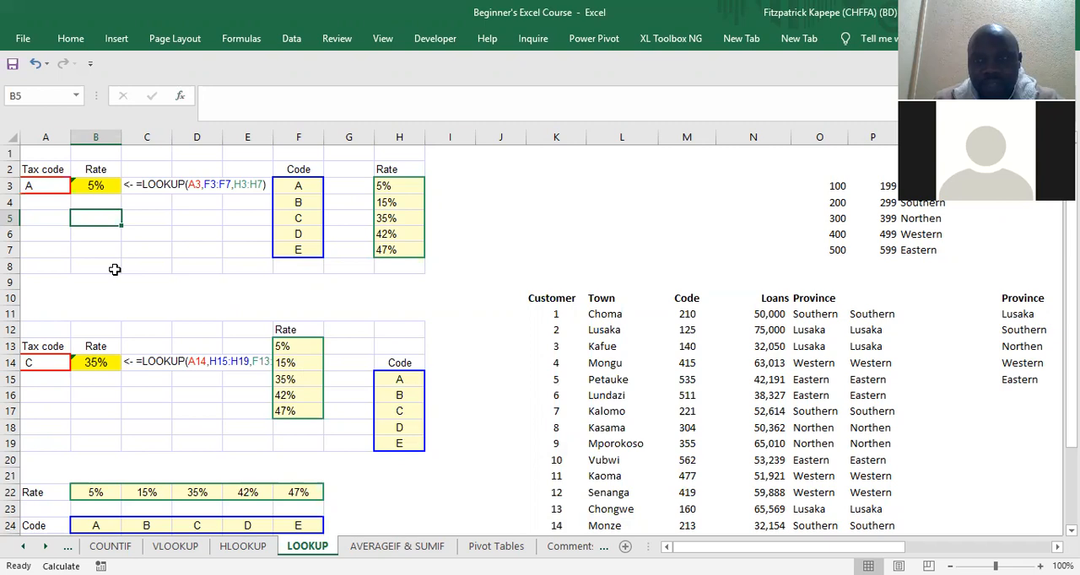
{"action": "type", "text": "="}
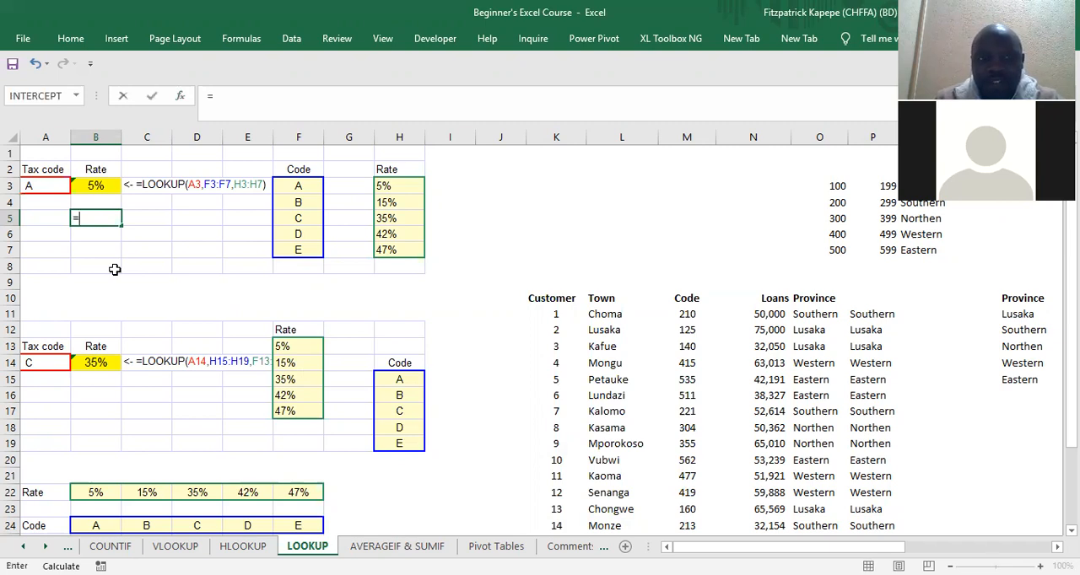
{"action": "type", "text": "loo"}
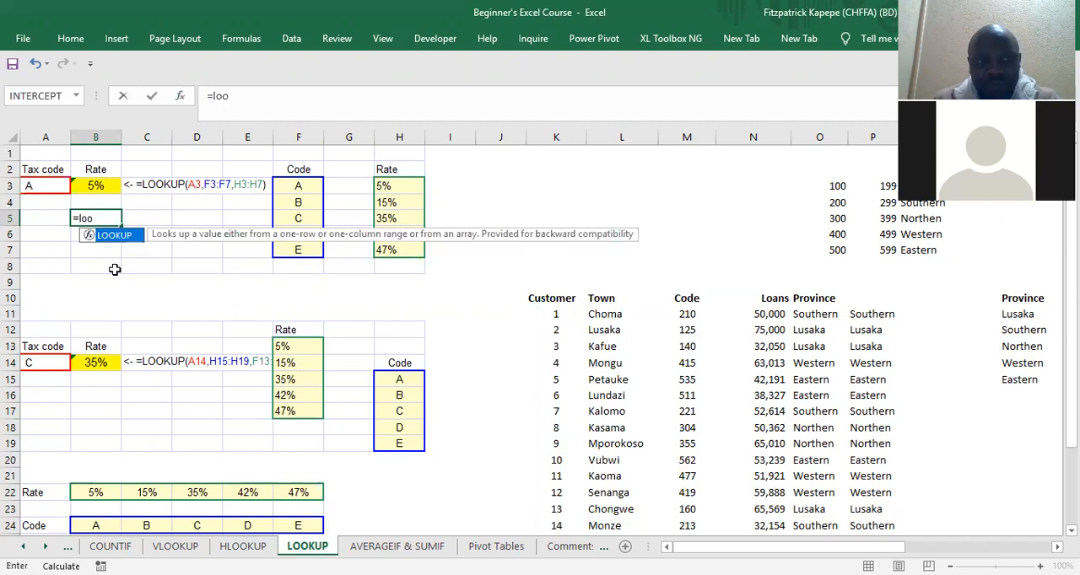
{"action": "key", "text": "Tab"}
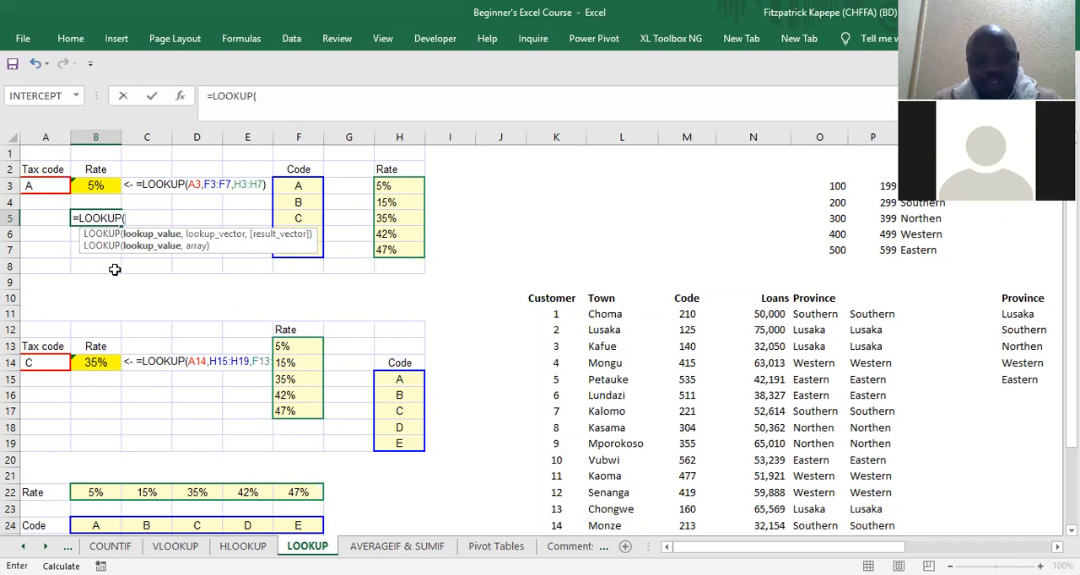
{"action": "key", "text": "ctrl+a"}
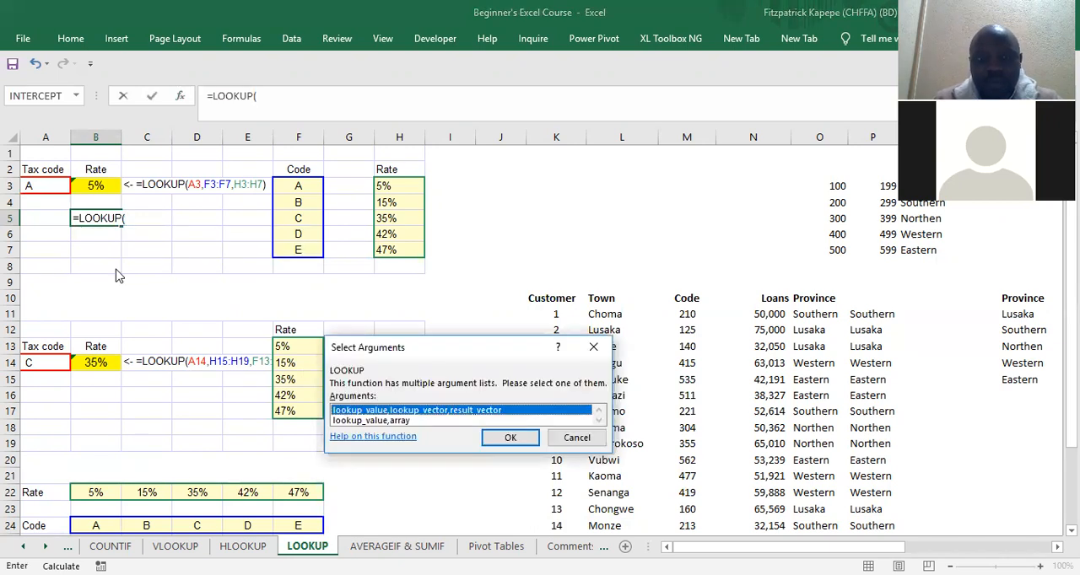
{"action": "key", "text": "Return"}
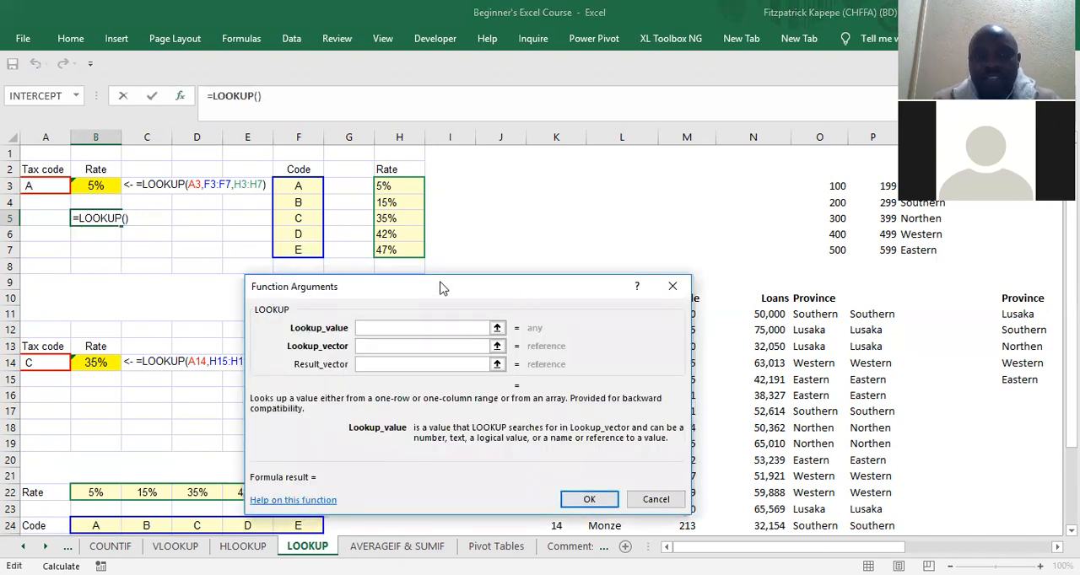
{"action": "left_click_drag", "start_coordinate": [442, 289], "coordinate": [293, 284]}
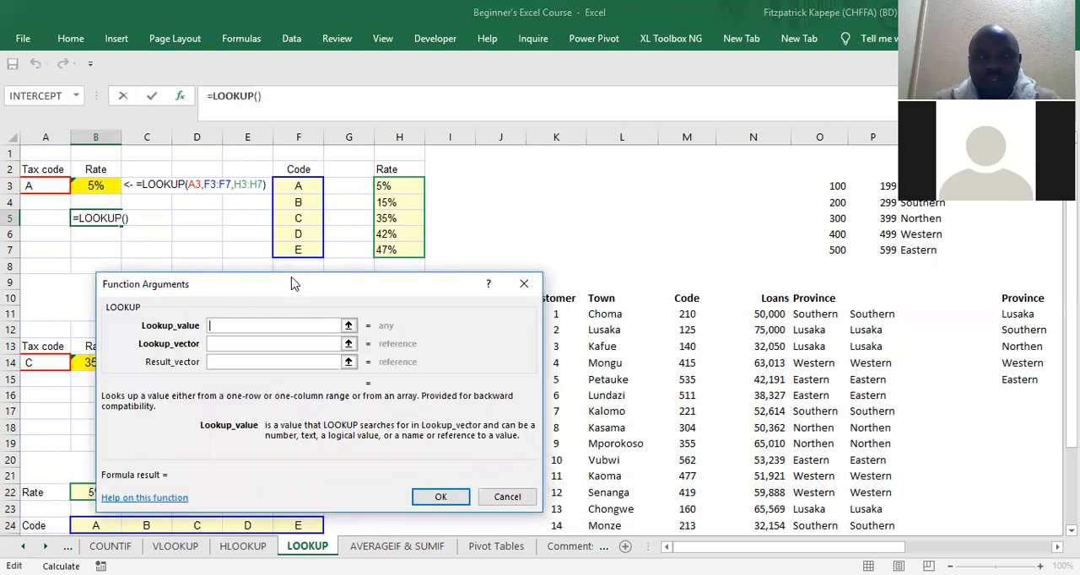
Step: Complete the B5 LOOKUP with lookup value A3 and the whole block F3:H7 as lookup vector, leaving the result vector empty
{"action": "left_click", "coordinate": [33, 186]}
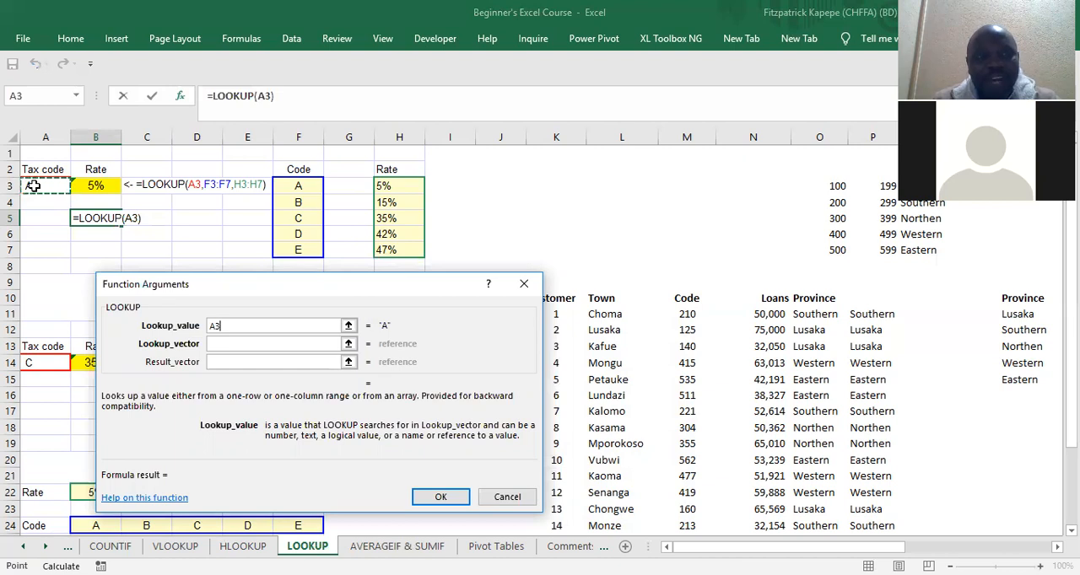
{"action": "key", "text": "Tab"}
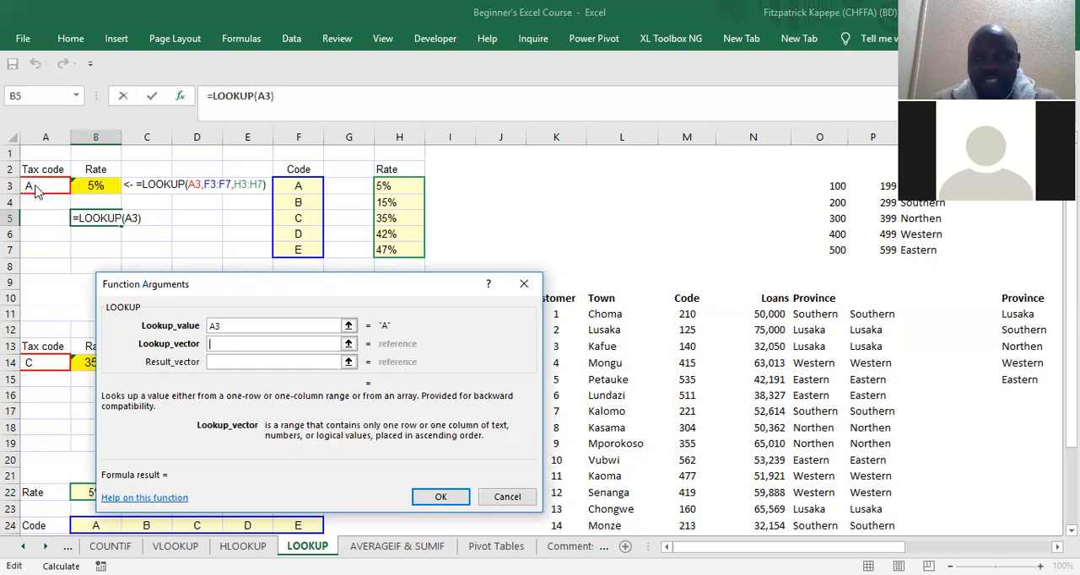
{"action": "left_click", "coordinate": [286, 185]}
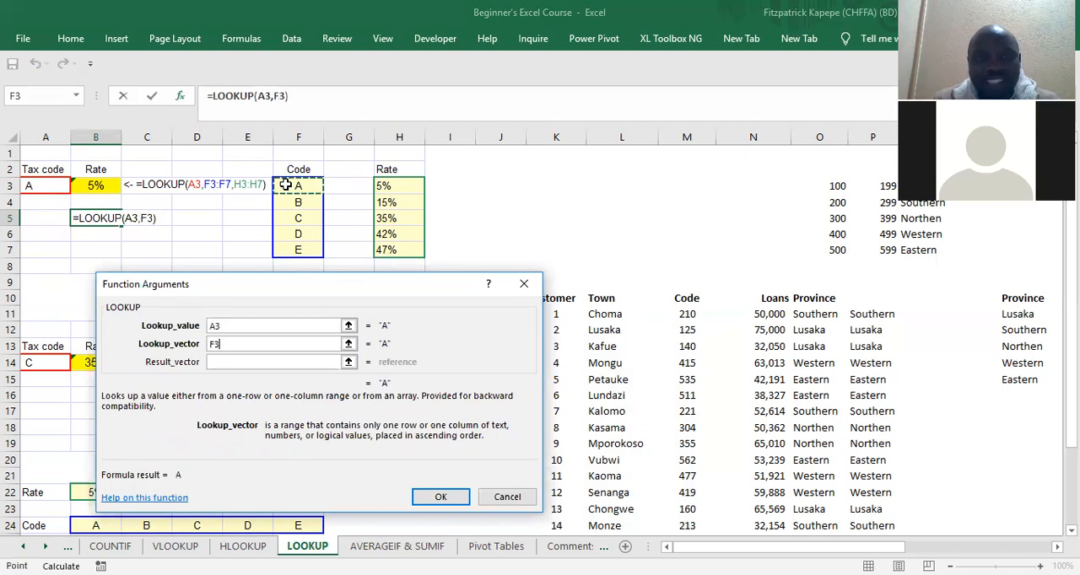
{"action": "left_click", "coordinate": [394, 250], "text": "shift"}
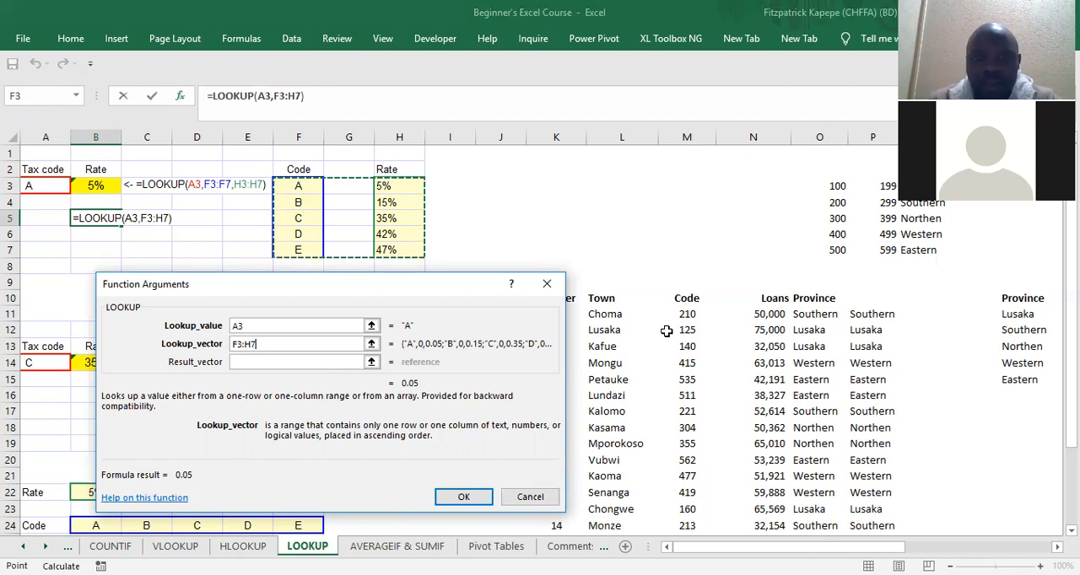
{"action": "left_click", "coordinate": [482, 501]}
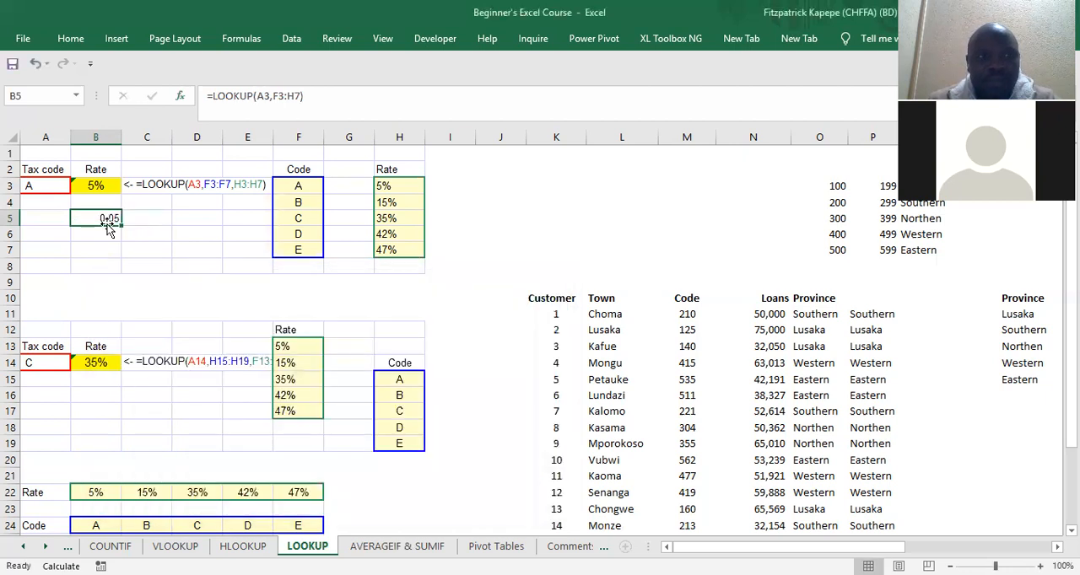
Step: Format the LOOKUP result in B5 as a percentage
{"action": "right_click", "coordinate": [93, 217]}
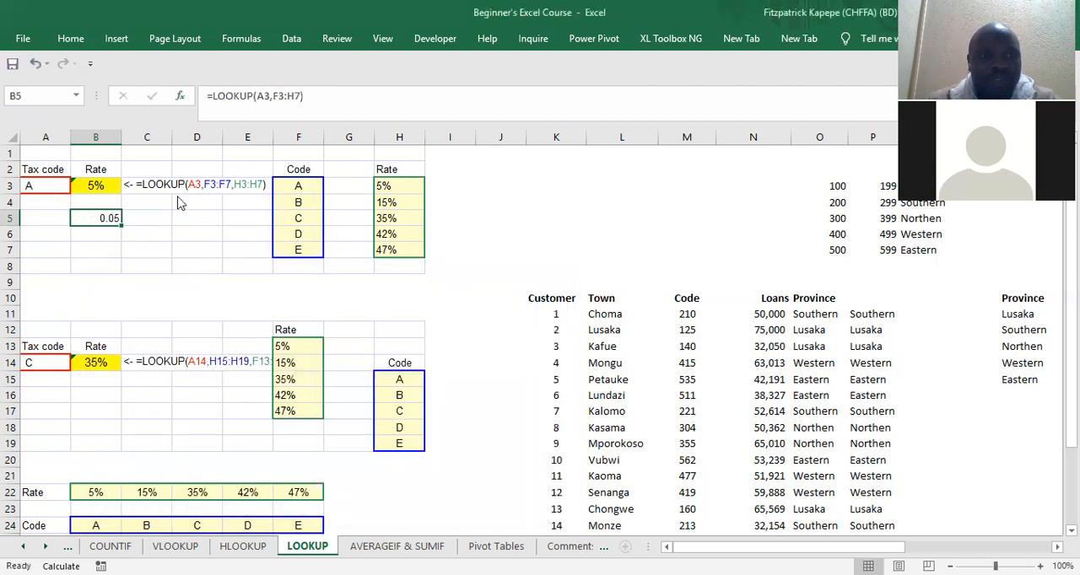
{"action": "left_click", "coordinate": [258, 179]}
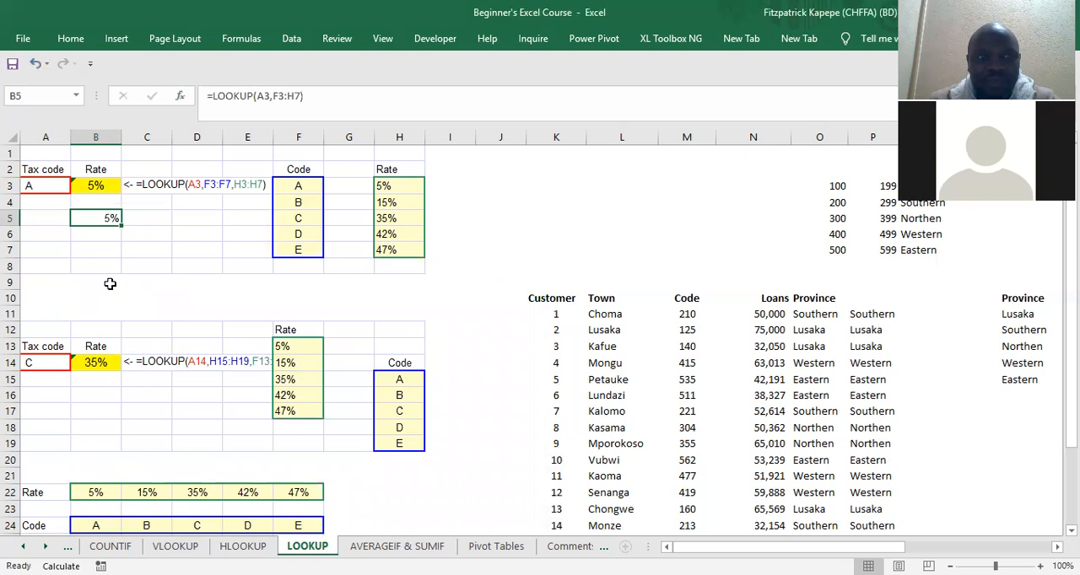
{"action": "left_click", "coordinate": [108, 284]}
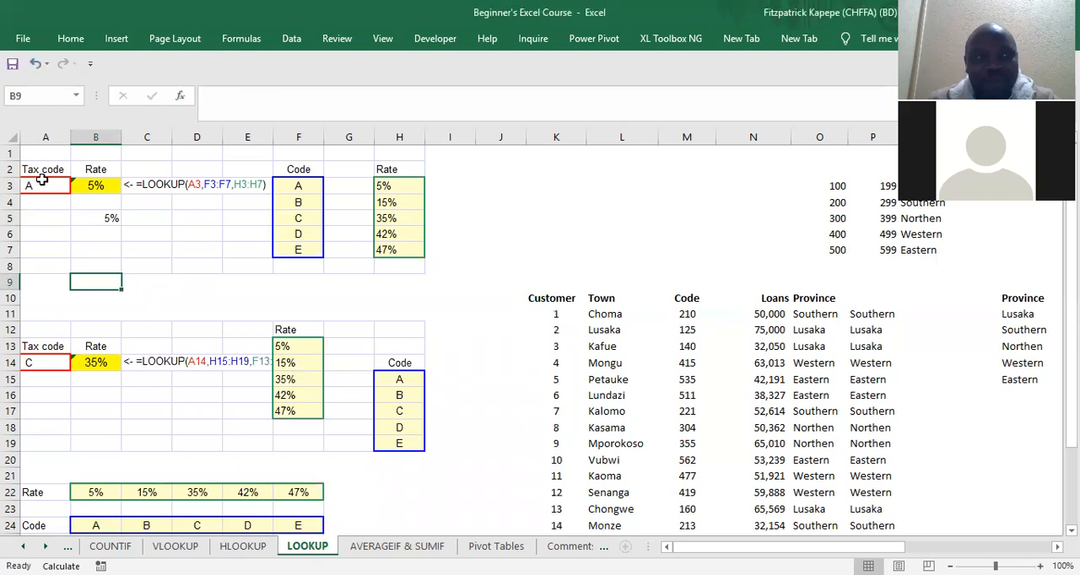
Step: Review the lookup inputs: the tax code in A3, the codes in F3:F7 and the rates in H3:H7
{"action": "left_click", "coordinate": [42, 180]}
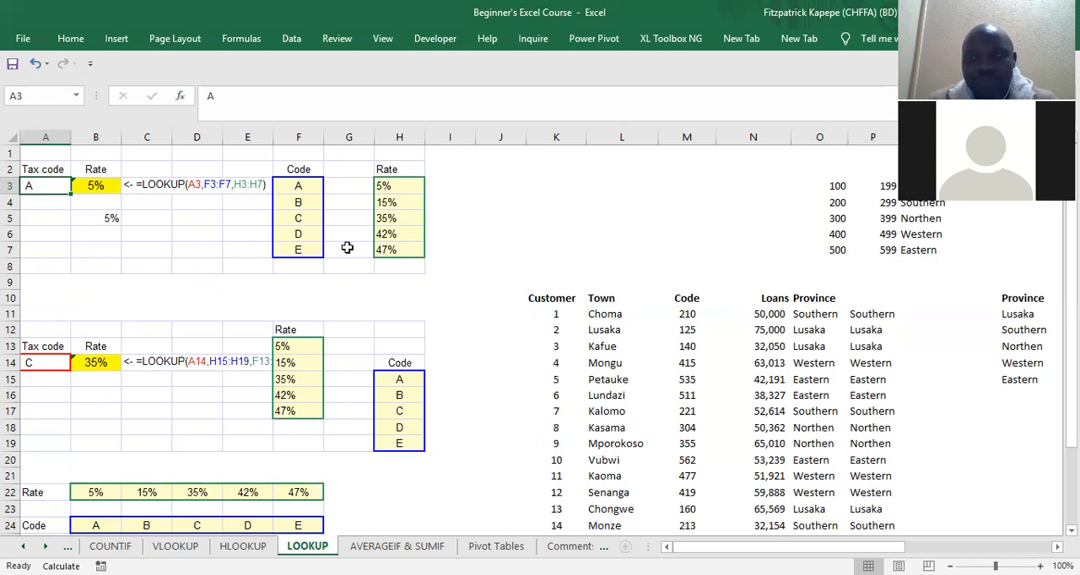
{"action": "left_click_drag", "start_coordinate": [287, 184], "coordinate": [304, 263]}
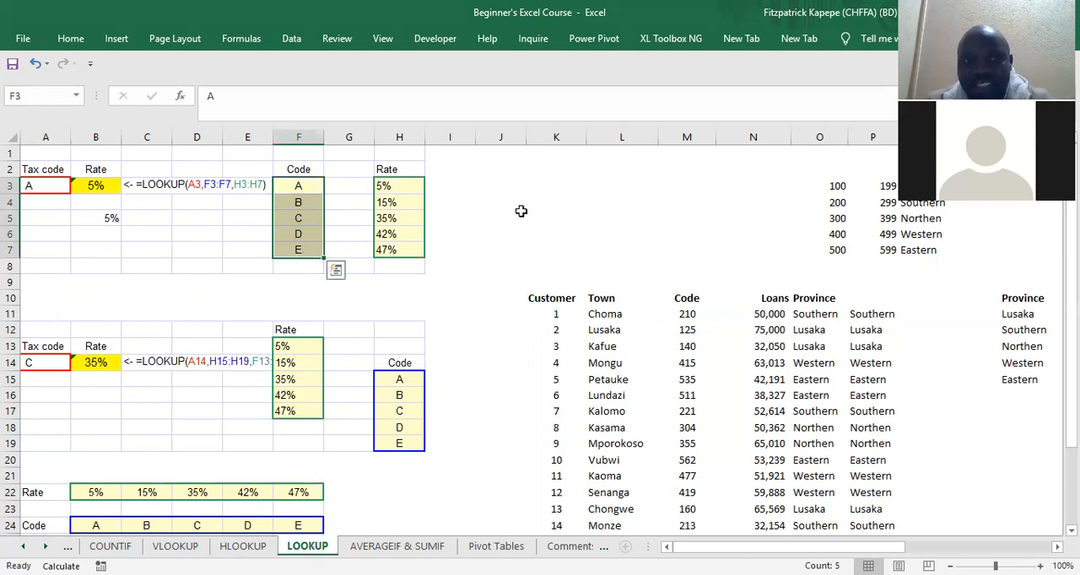
{"action": "left_click", "coordinate": [393, 186]}
{"action": "left_click_drag", "start_coordinate": [394, 202], "coordinate": [395, 251]}
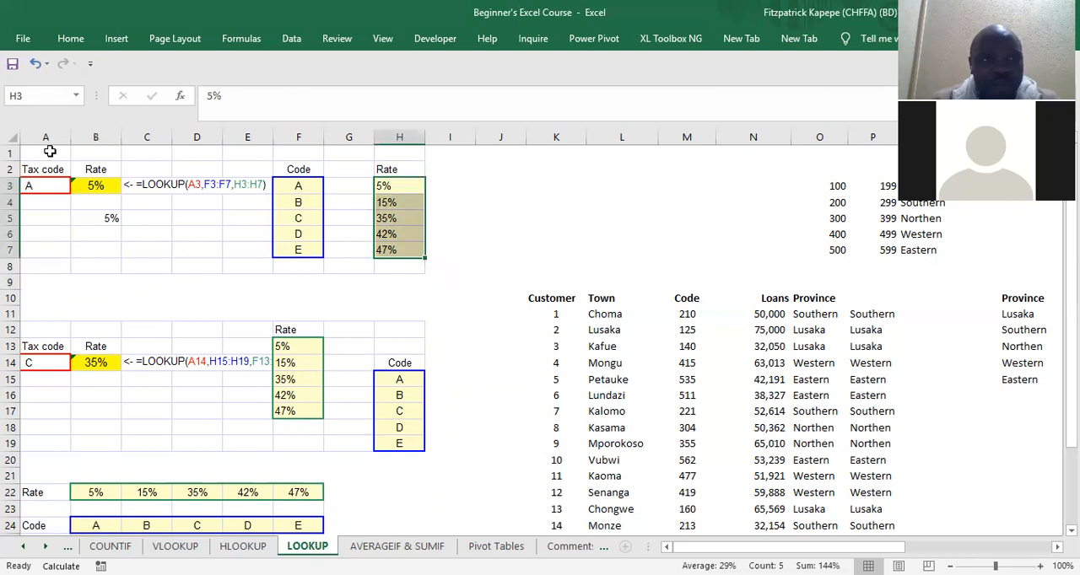
Step: Review the B5 lookup inputs: the tax code in A3 and the whole block F3:H7
{"action": "left_click", "coordinate": [31, 185]}
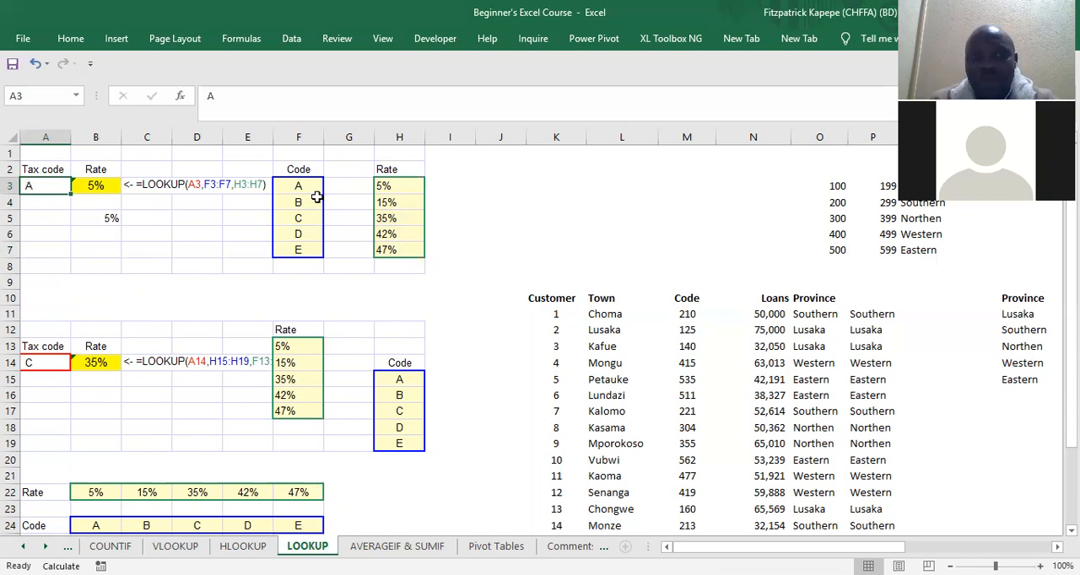
{"action": "left_click", "coordinate": [294, 184]}
{"action": "left_click_drag", "start_coordinate": [339, 190], "coordinate": [413, 246]}
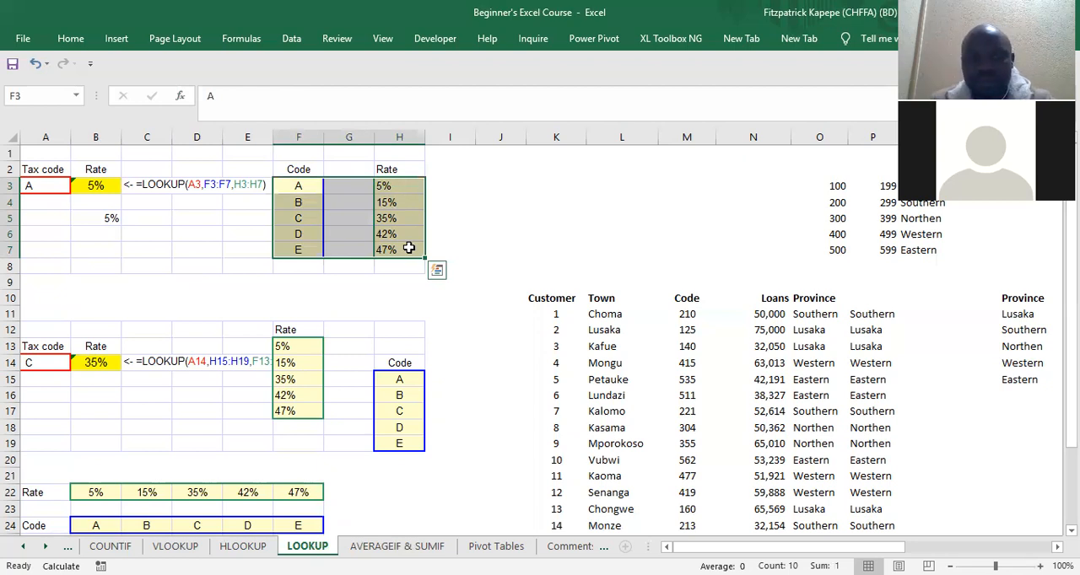
Step: Start a town list in the empty area below the tax tables, entering Lusaka, Solwezi and Mansa in G33:G35
{"action": "left_click", "coordinate": [541, 192]}
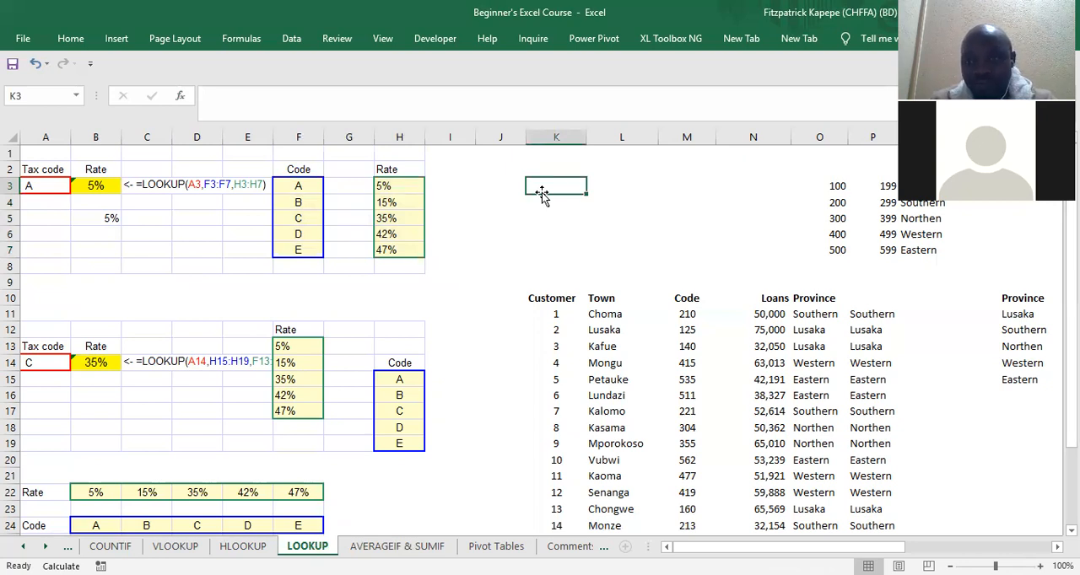
{"action": "key", "text": "Down"}
{"action": "key", "text": "Down"}
{"action": "key", "text": "Down"}
{"action": "key", "text": "Down"}
{"action": "key", "text": "Down"}
{"action": "key", "text": "Down"}
{"action": "key", "text": "Down"}
{"action": "key", "text": "Down"}
{"action": "key", "text": "Down"}
{"action": "key", "text": "Down"}
{"action": "key", "text": "Down"}
{"action": "key", "text": "Down"}
{"action": "key", "text": "Down"}
{"action": "key", "text": "Down"}
{"action": "key", "text": "Down"}
{"action": "key", "text": "Down"}
{"action": "key", "text": "Down"}
{"action": "key", "text": "Down"}
{"action": "key", "text": "Down"}
{"action": "key", "text": "Down"}
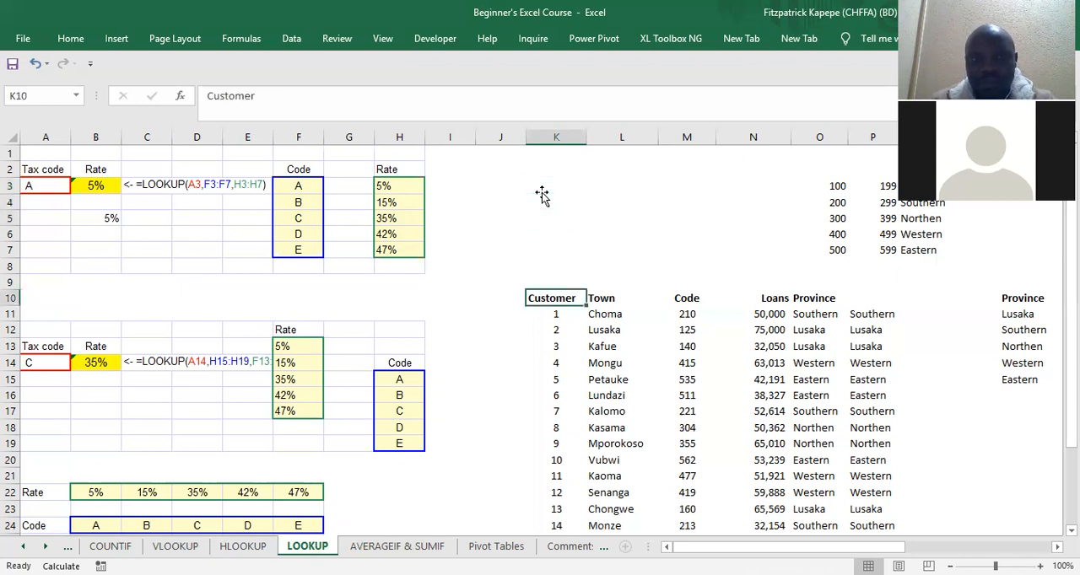
{"action": "key", "text": "Down"}
{"action": "key", "text": "Down"}
{"action": "key", "text": "Down"}
{"action": "key", "text": "Down"}
{"action": "key", "text": "Down"}
{"action": "key", "text": "Down"}
{"action": "key", "text": "Down"}
{"action": "key", "text": "Down"}
{"action": "key", "text": "Down"}
{"action": "key", "text": "Down"}
{"action": "key", "text": "Down"}
{"action": "key", "text": "Down"}
{"action": "key", "text": "Down"}
{"action": "key", "text": "Left"}
{"action": "key", "text": "Left"}
{"action": "key", "text": "Left"}
{"action": "key", "text": "Left"}
{"action": "key", "text": "Left"}
{"action": "key", "text": "Left"}
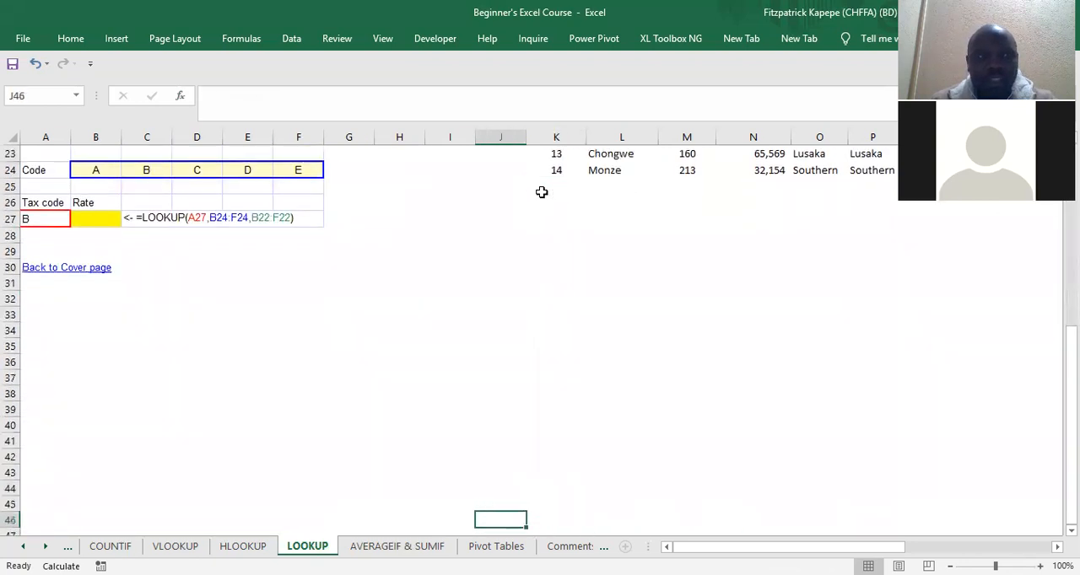
{"action": "key", "text": "Up"}
{"action": "key", "text": "Up"}
{"action": "key", "text": "Up"}
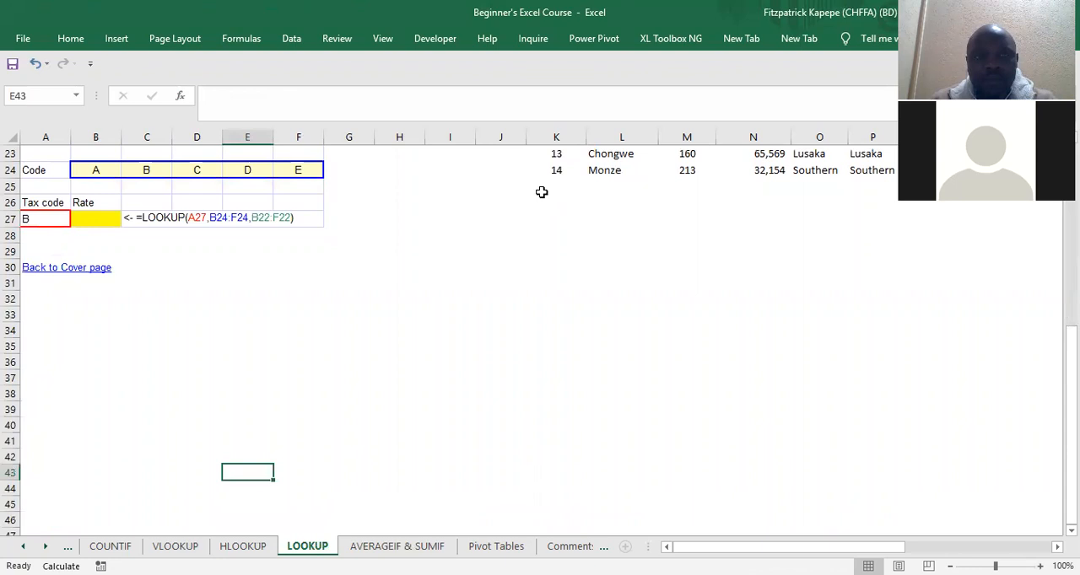
{"action": "key", "text": "Up"}
{"action": "key", "text": "Up"}
{"action": "key", "text": "Up"}
{"action": "key", "text": "Up"}
{"action": "key", "text": "Up"}
{"action": "key", "text": "Up"}
{"action": "key", "text": "Up"}
{"action": "key", "text": "Up"}
{"action": "key", "text": "Up"}
{"action": "key", "text": "Up"}
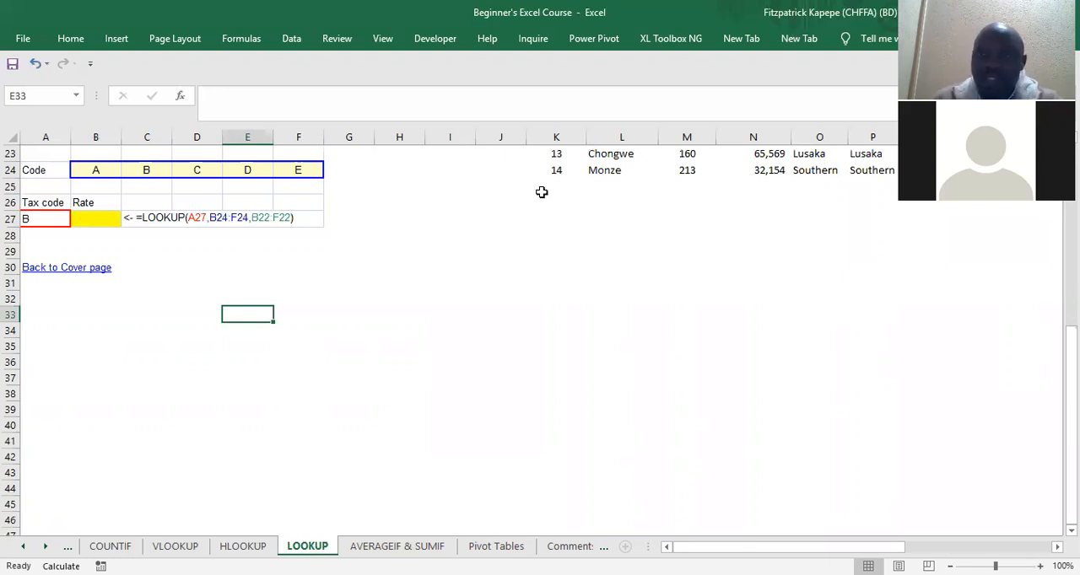
{"action": "key", "text": "Right"}
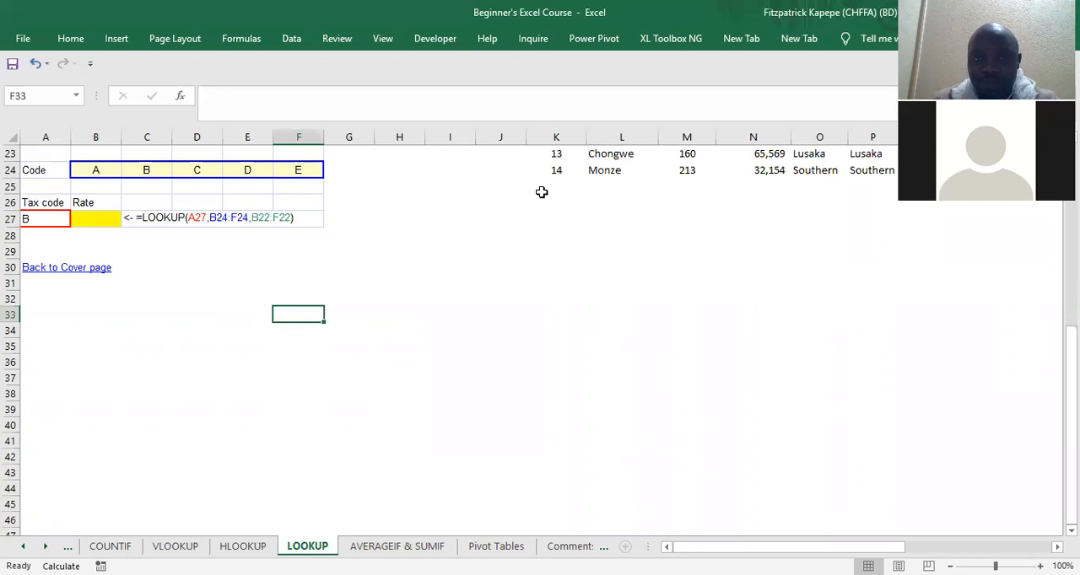
{"action": "key", "text": "Right"}
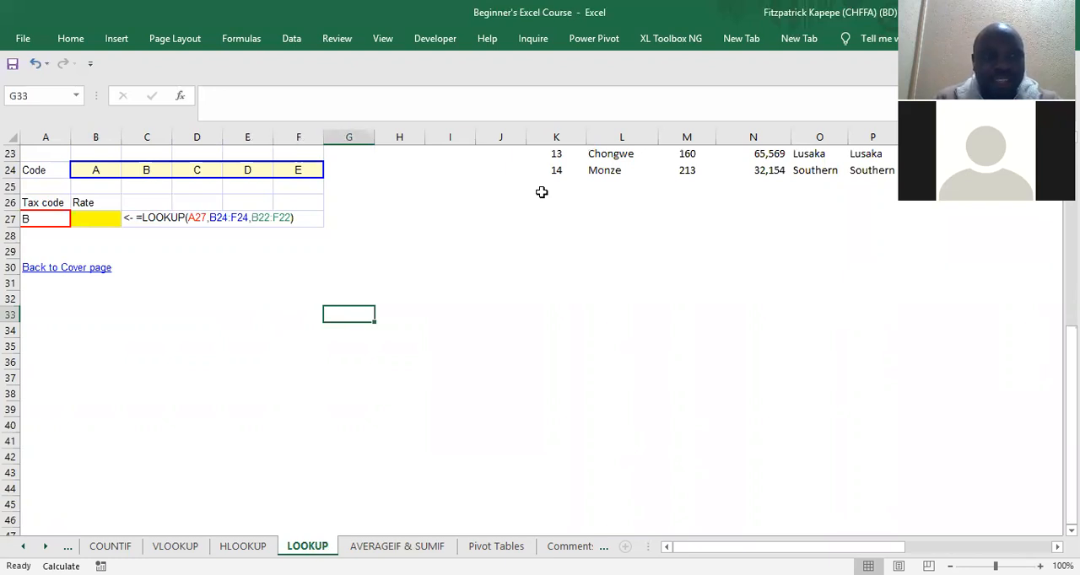
{"action": "type", "text": "Lusaka"}
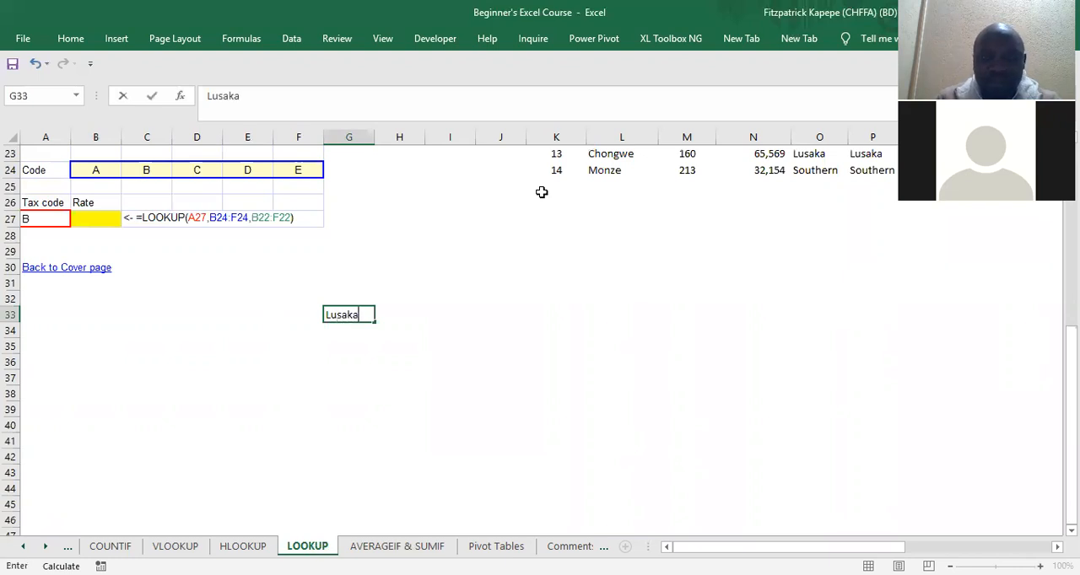
{"action": "key", "text": "Return"}
{"action": "type", "text": "Solw"}
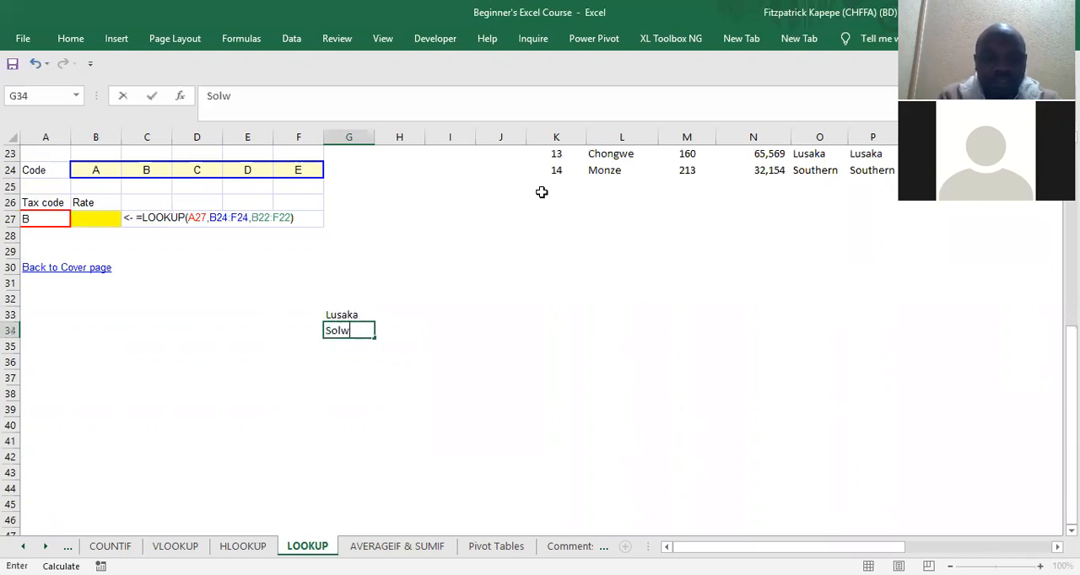
{"action": "type", "text": "ezi"}
{"action": "key", "text": "Return"}
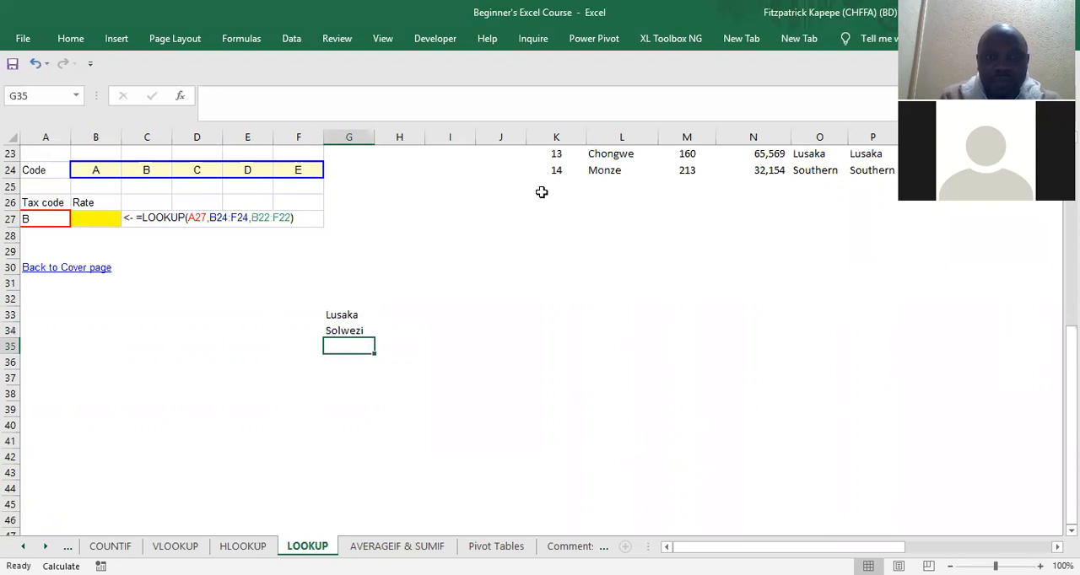
{"action": "type", "text": "Mansa"}
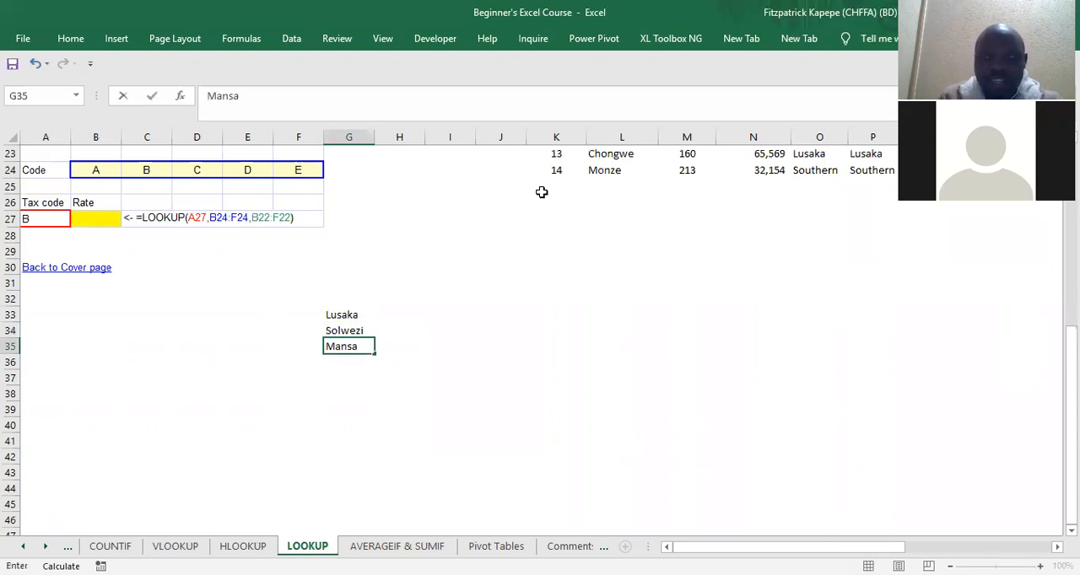
{"action": "key", "text": "Return"}
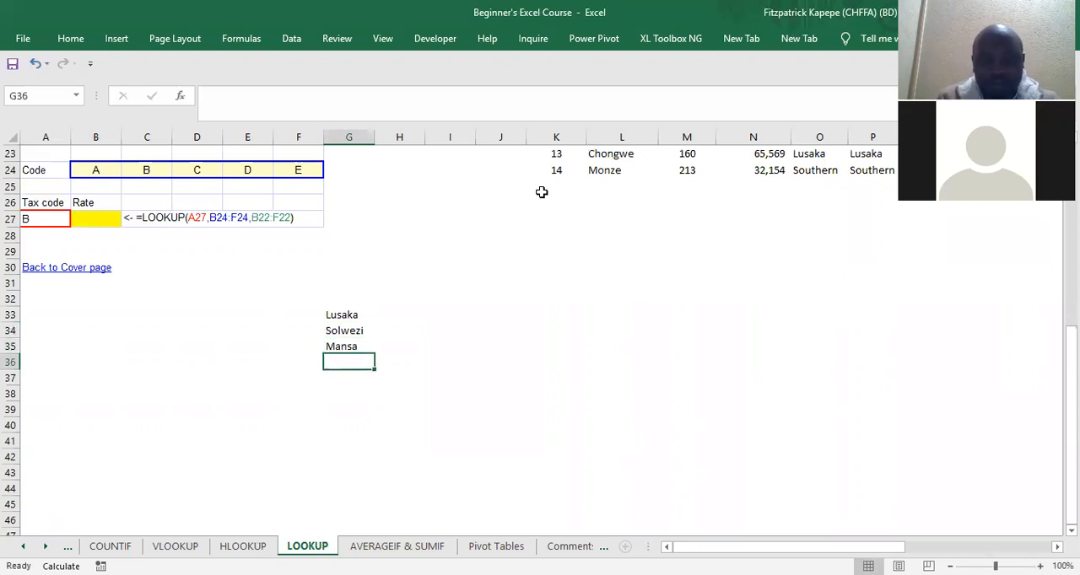
Step: Continue the town list with Kasama, Mongu, Livingstone and Kabwe in G36:G39
{"action": "type", "text": "Kasama"}
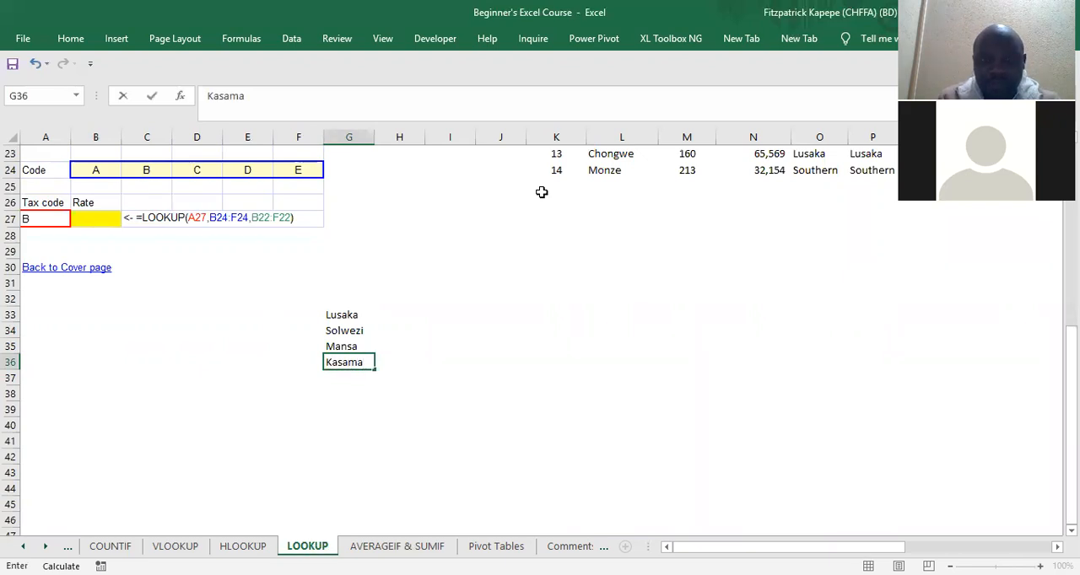
{"action": "key", "text": "Return"}
{"action": "type", "text": "Mongu"}
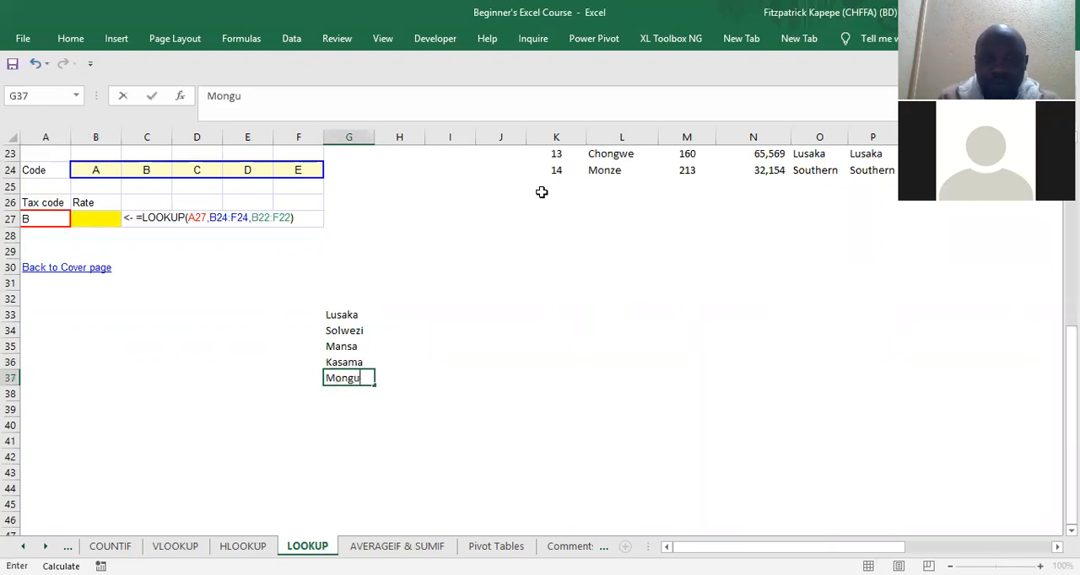
{"action": "key", "text": "Return"}
{"action": "type", "text": "Livingstone"}
{"action": "key", "text": "Return"}
{"action": "type", "text": "Kabwe"}
{"action": "key", "text": "Return"}
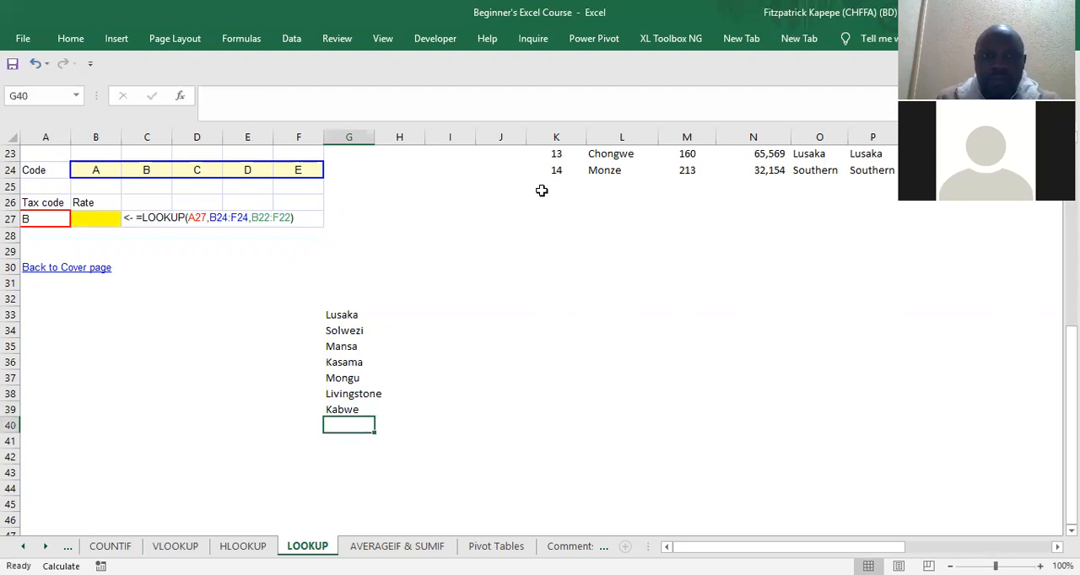
Step: Add the headings Towns in G32 and # Employees in H32
{"action": "left_click", "coordinate": [331, 296]}
{"action": "type", "text": "Towa"}
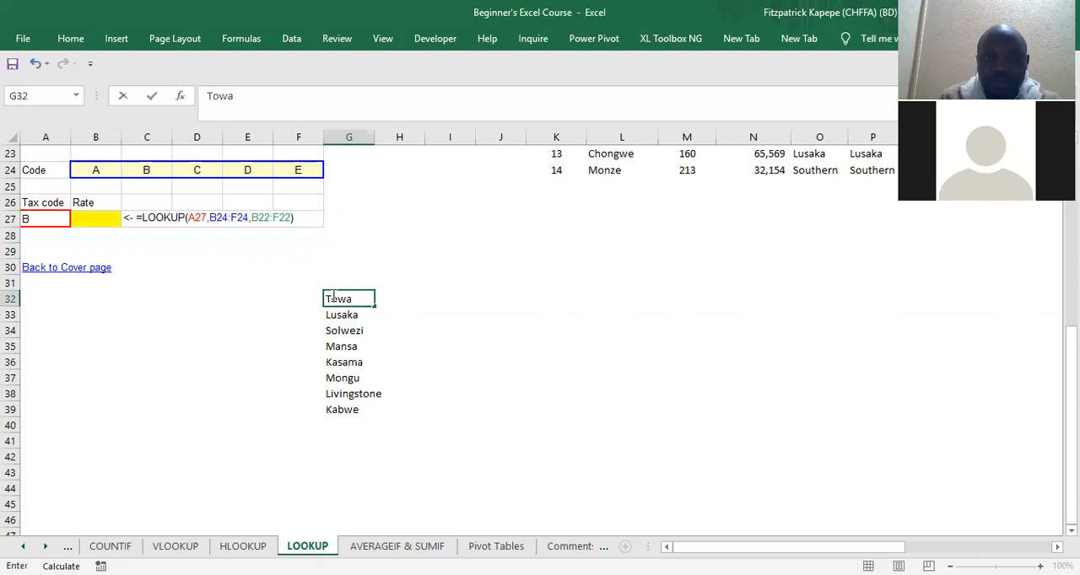
{"action": "key", "text": "BackSpace"}
{"action": "type", "text": "ns"}
{"action": "key", "text": "Tab"}
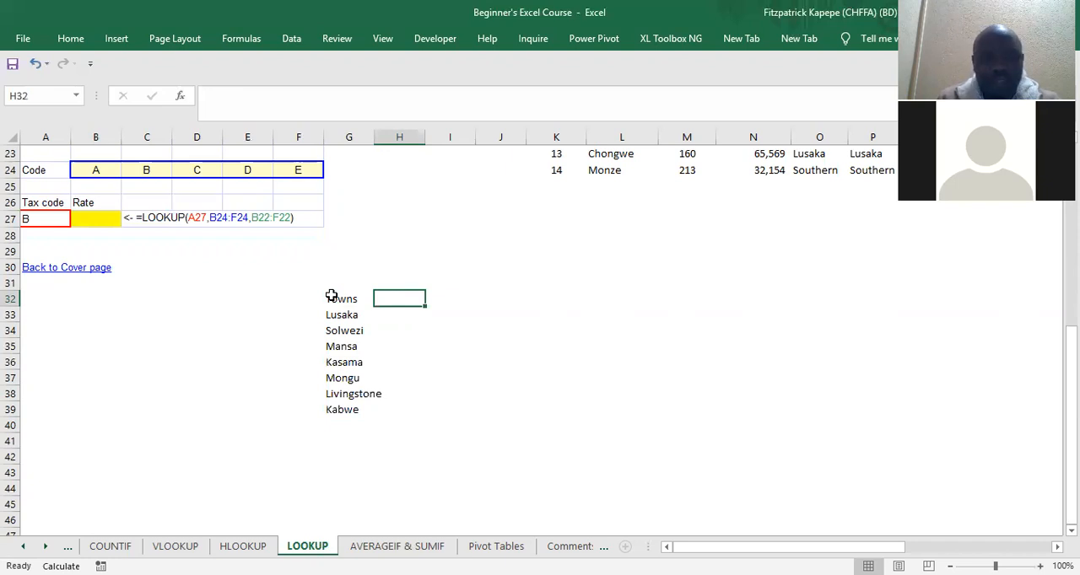
{"action": "type", "text": "#"}
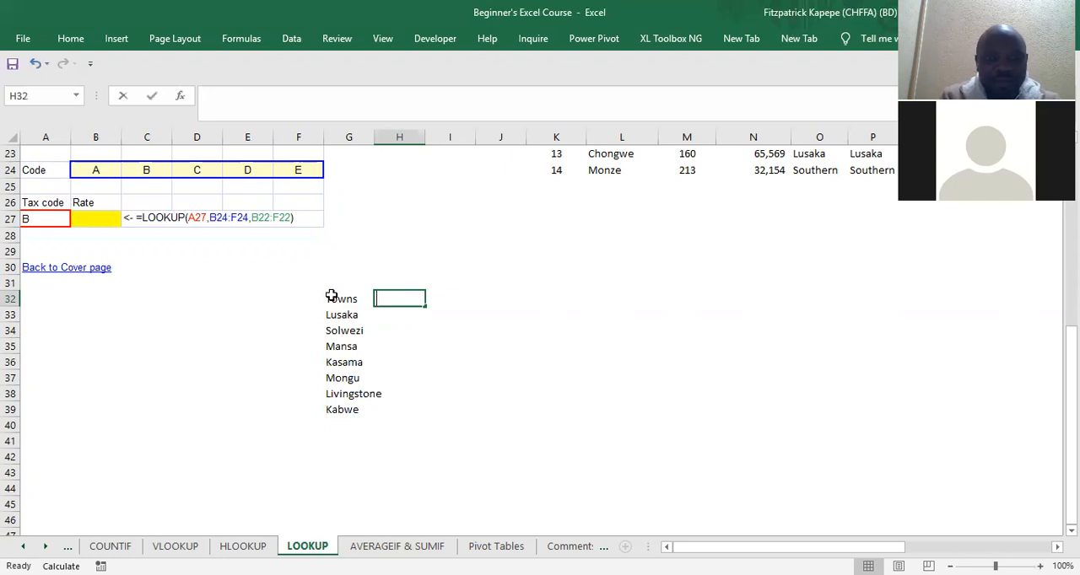
{"action": "type", "text": " Employees"}
{"action": "key", "text": "Return"}
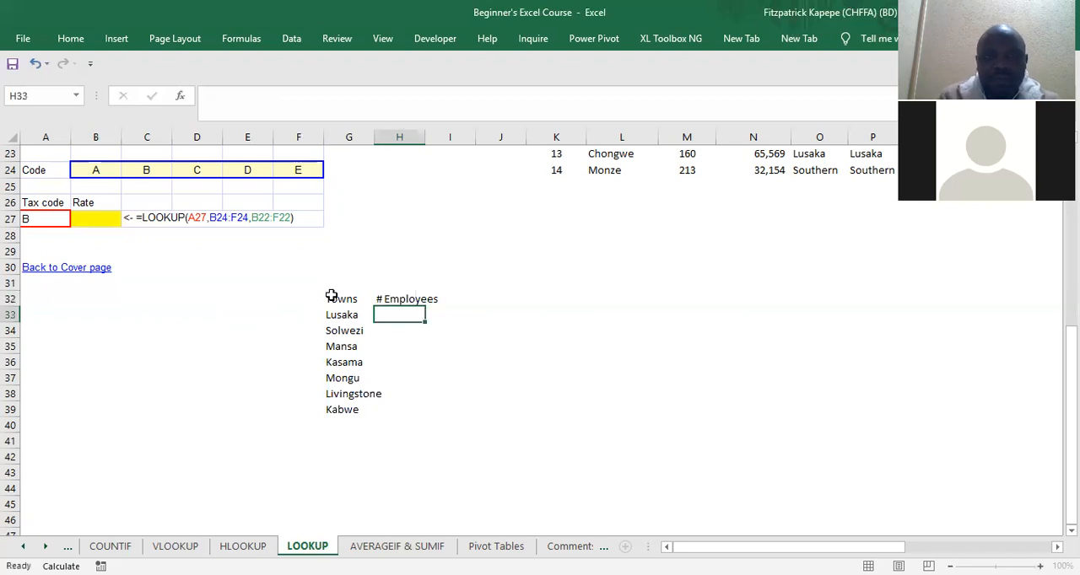
Step: Enter the employee numbers 1000, 750, 1200 and 500 for Lusaka, Solwezi, Mansa and Kasama in H33:H36
{"action": "type", "text": "1000"}
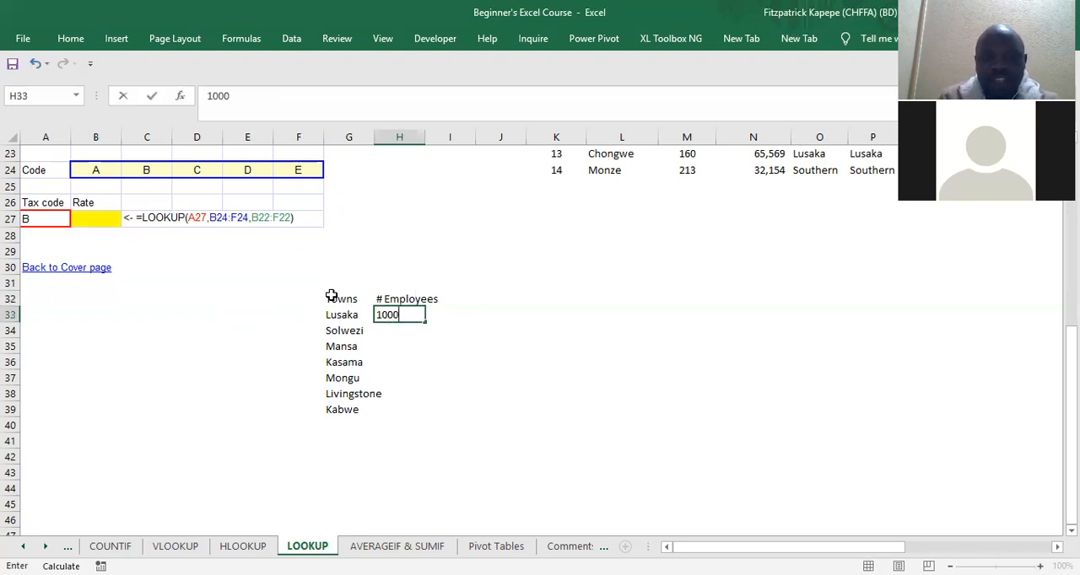
{"action": "key", "text": "Return"}
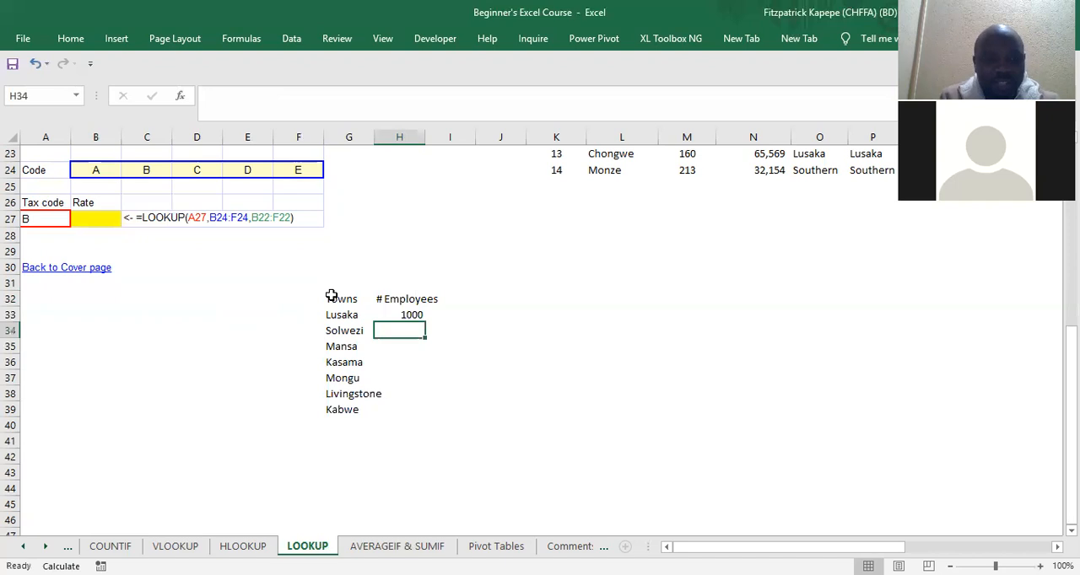
{"action": "type", "text": "750"}
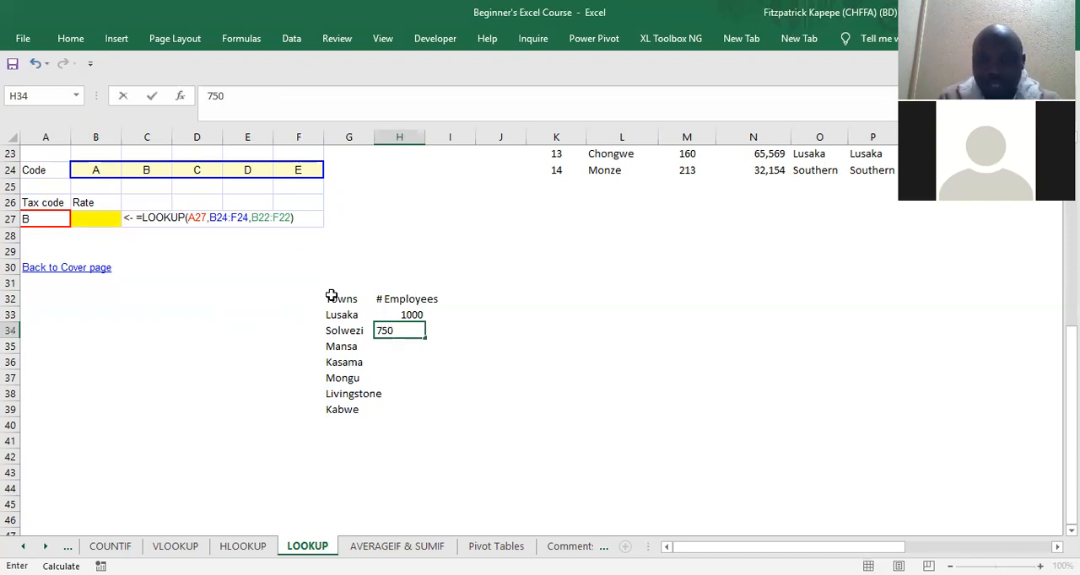
{"action": "key", "text": "Return"}
{"action": "type", "text": "1200"}
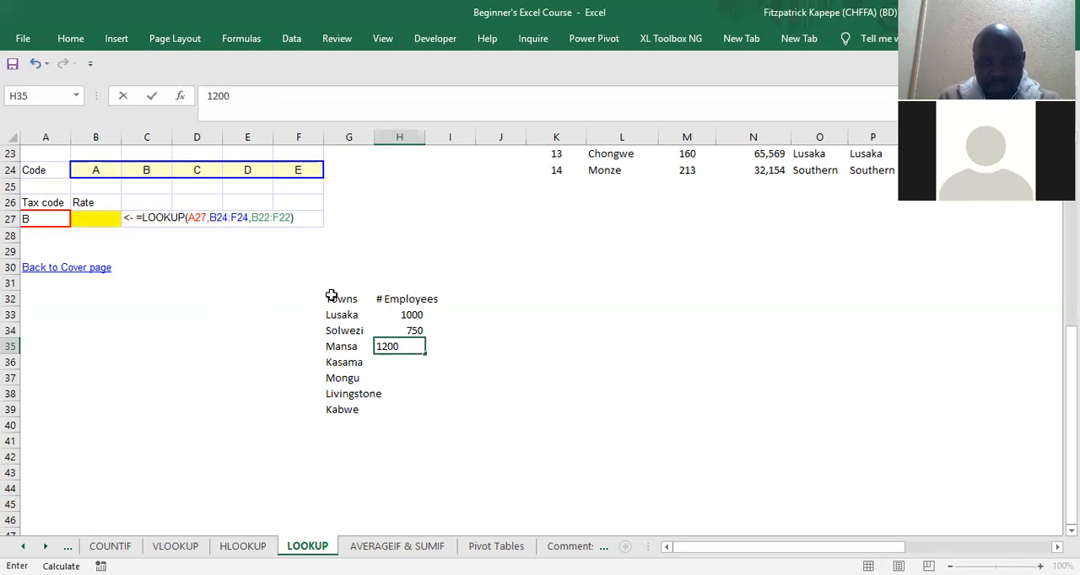
{"action": "key", "text": "Return"}
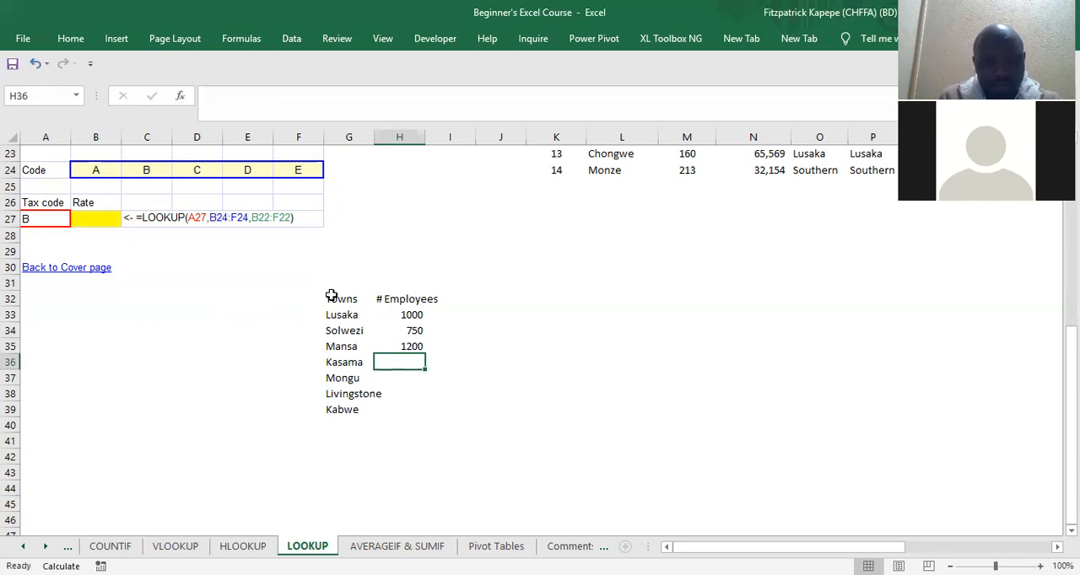
{"action": "type", "text": "500"}
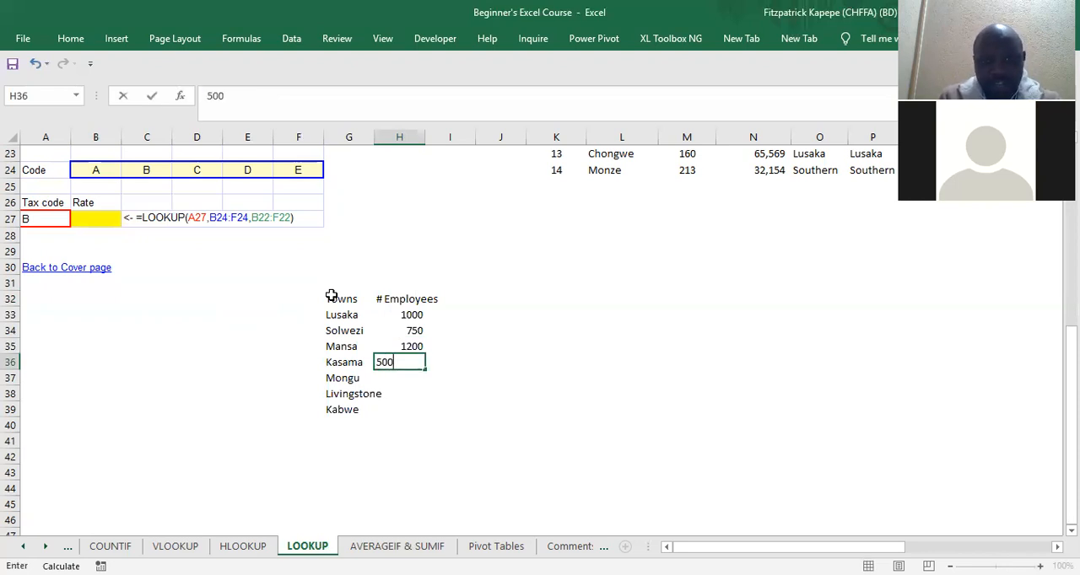
{"action": "key", "text": "Return"}
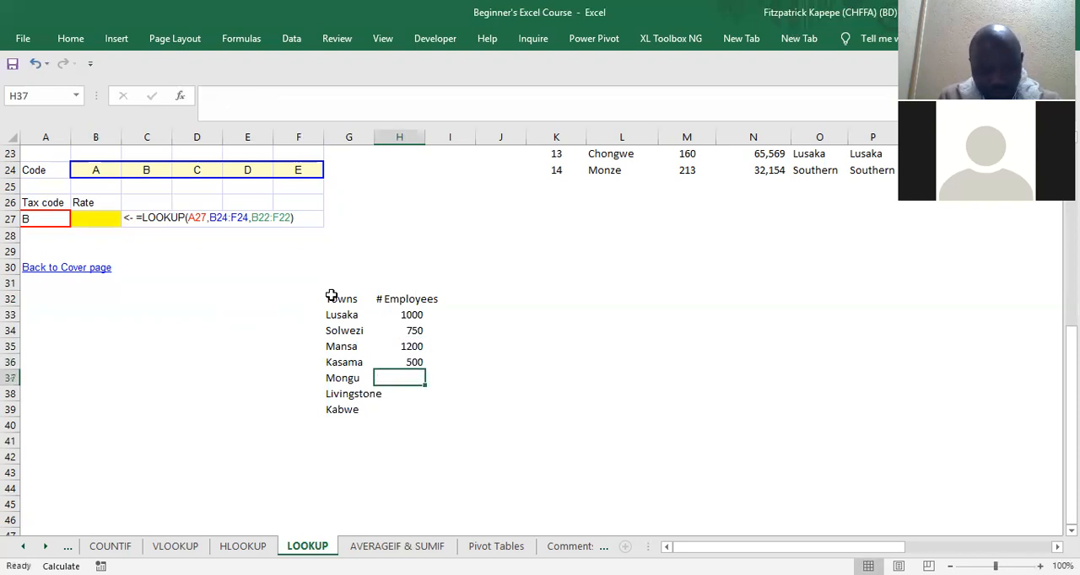
Step: Enter the employee numbers 230, 120 and 960 for Mongu, Livingstone and Kabwe in H37:H39
{"action": "type", "text": "230"}
{"action": "key", "text": "Return"}
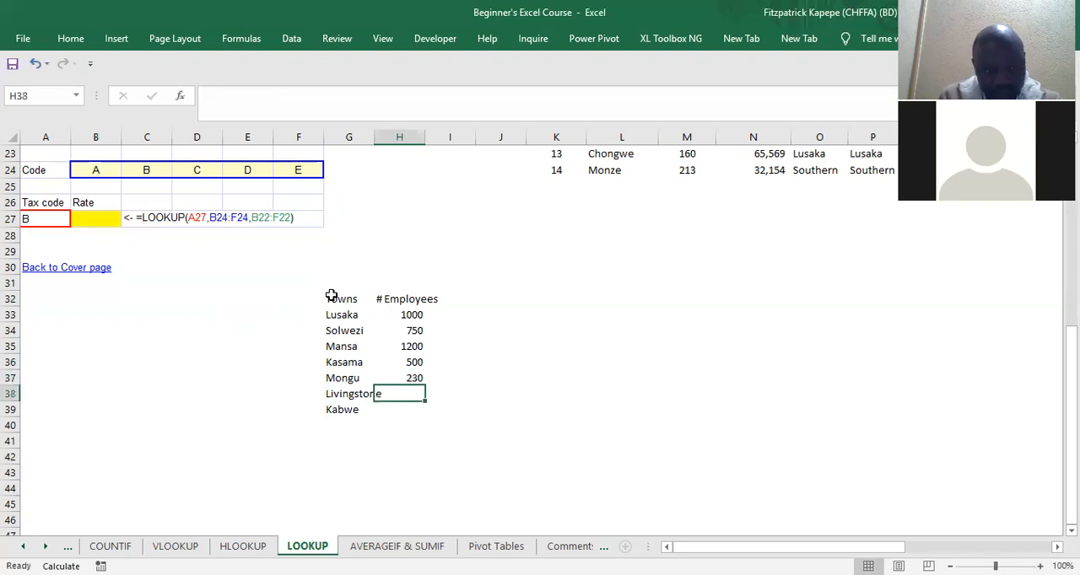
{"action": "type", "text": "120"}
{"action": "key", "text": "Return"}
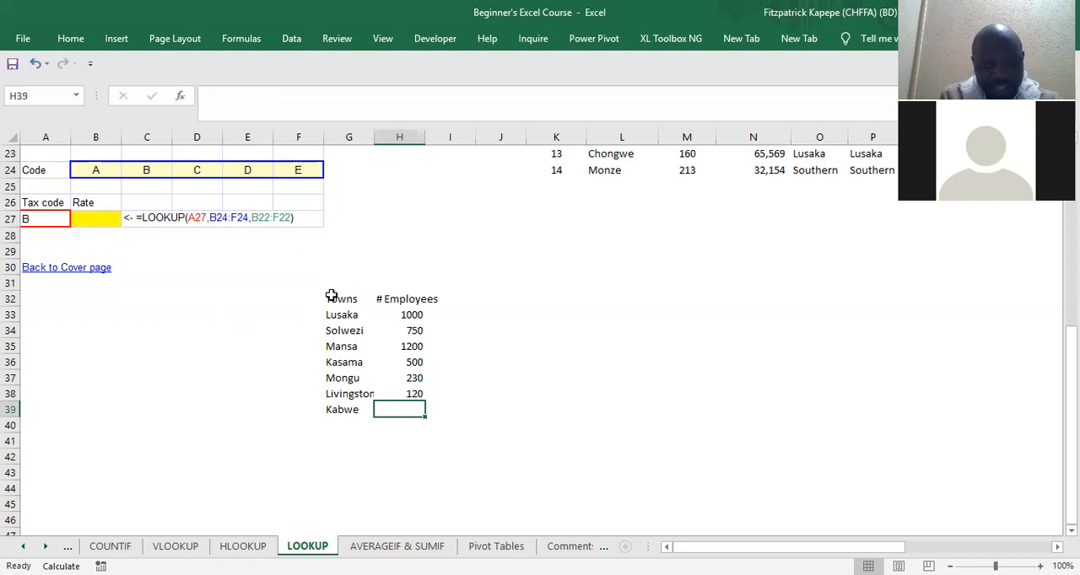
{"action": "type", "text": "960"}
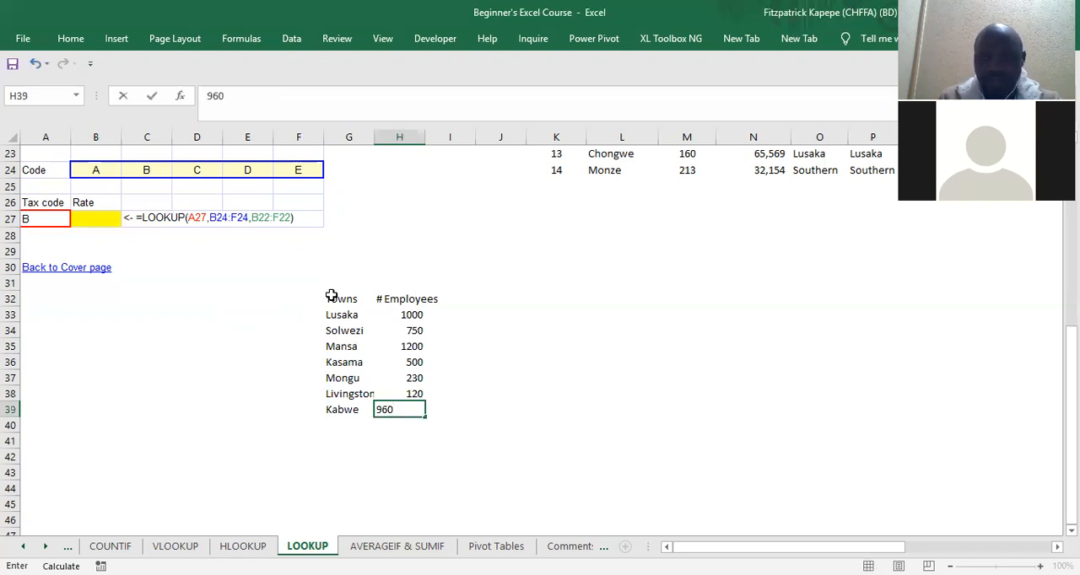
{"action": "key", "text": "Return"}
{"action": "key", "text": "Return"}
{"action": "key", "text": "Return"}
{"action": "key", "text": "Up"}
{"action": "key", "text": "Up"}
{"action": "key", "text": "Up"}
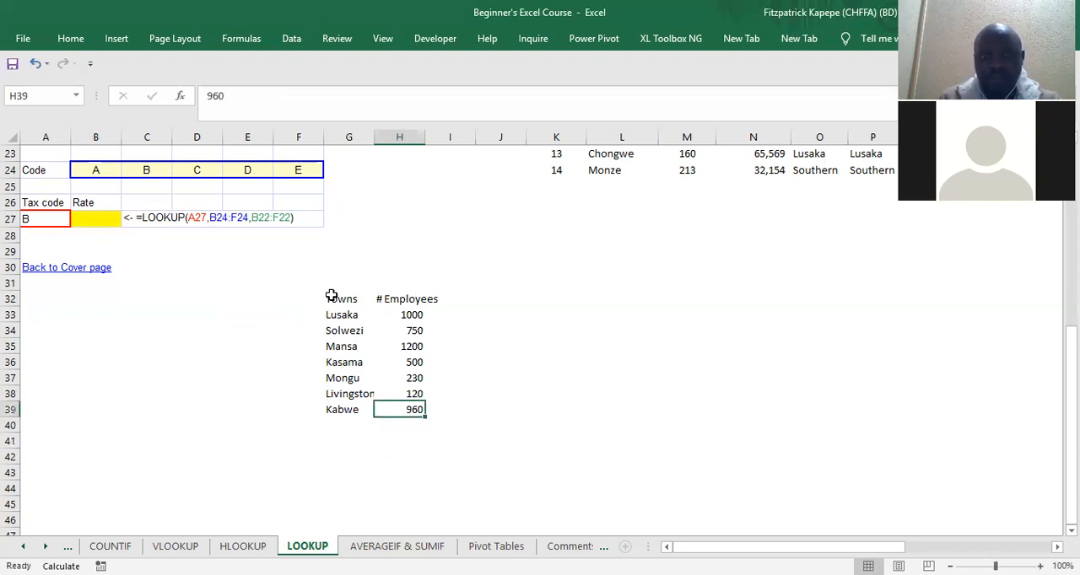
Step: Widen column G so that the town name Livingstone fits completely
{"action": "key", "text": "Left"}
{"action": "key", "text": "Left"}
{"action": "key", "text": "Left"}
{"action": "key", "text": "Left"}
{"action": "key", "text": "Left"}
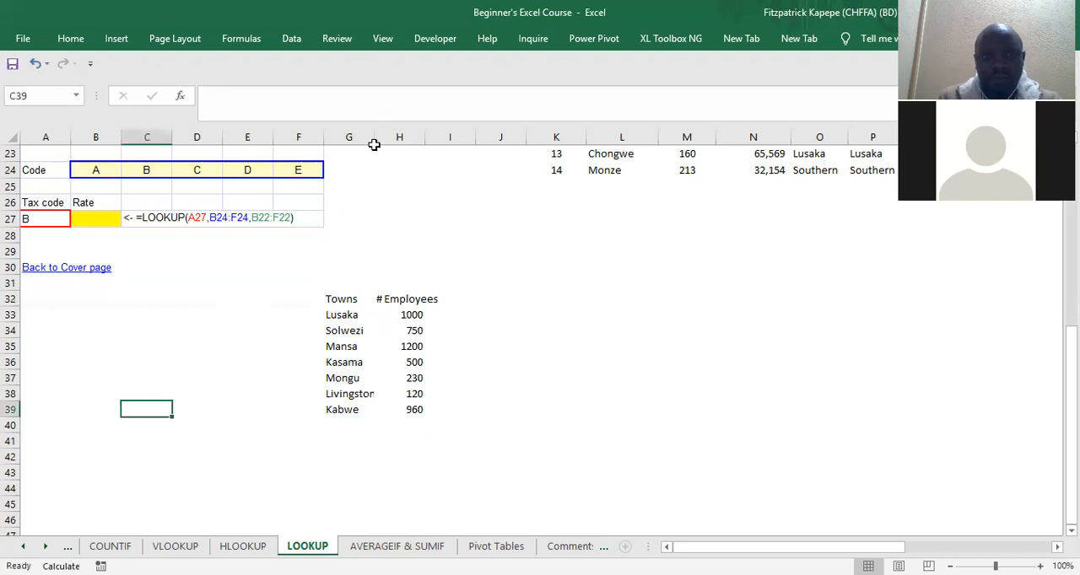
{"action": "left_click_drag", "start_coordinate": [374, 137], "coordinate": [397, 138]}
Step: Enter the labels Town in B33 and Employees in B34, beside the towns table
{"action": "left_click", "coordinate": [127, 335]}
{"action": "left_click", "coordinate": [75, 328]}
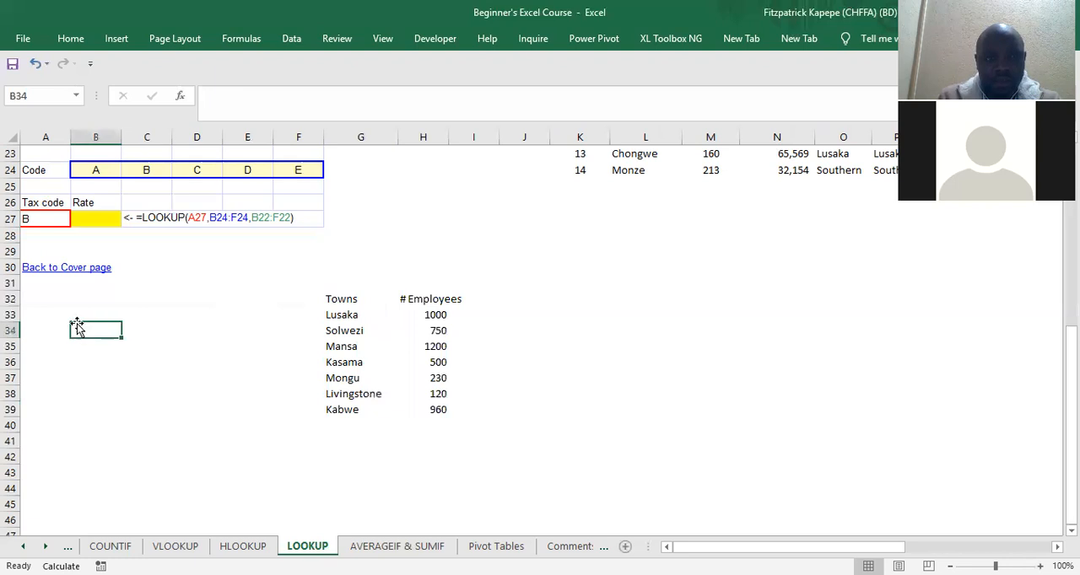
{"action": "key", "text": "Up"}
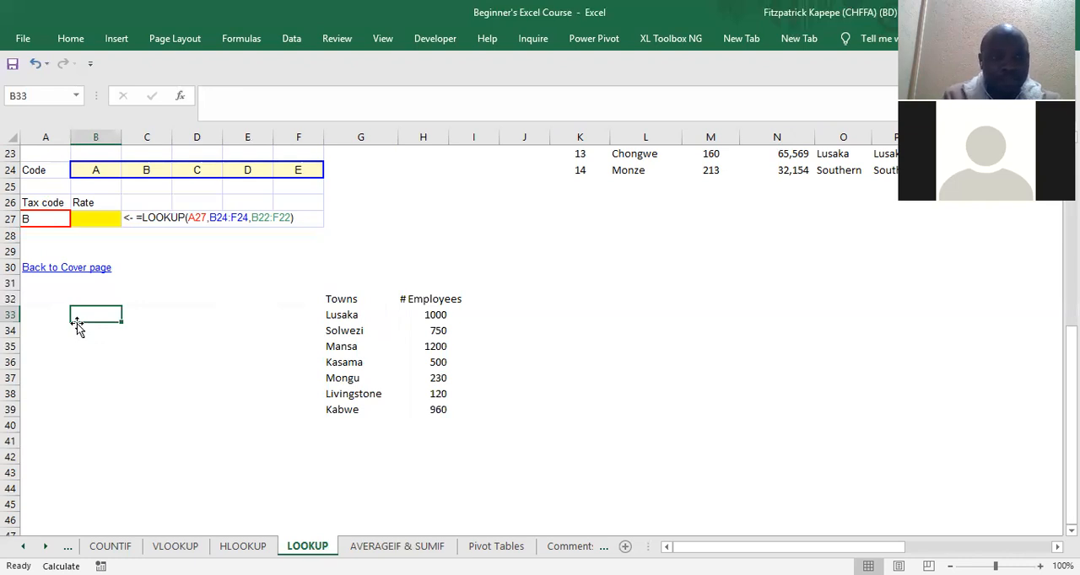
{"action": "type", "text": "Town"}
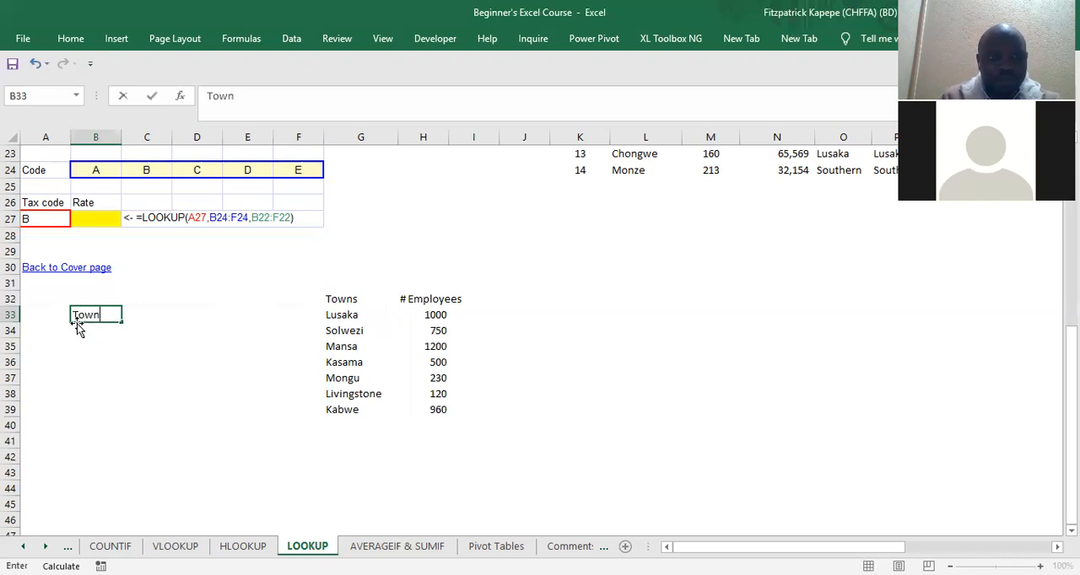
{"action": "key", "text": "Return"}
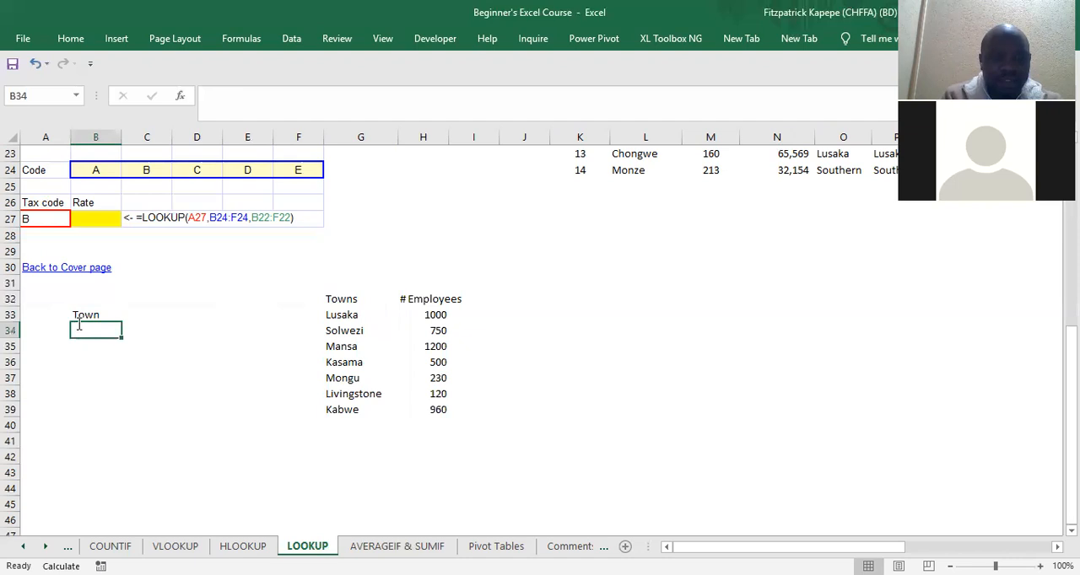
{"action": "type", "text": "Employees"}
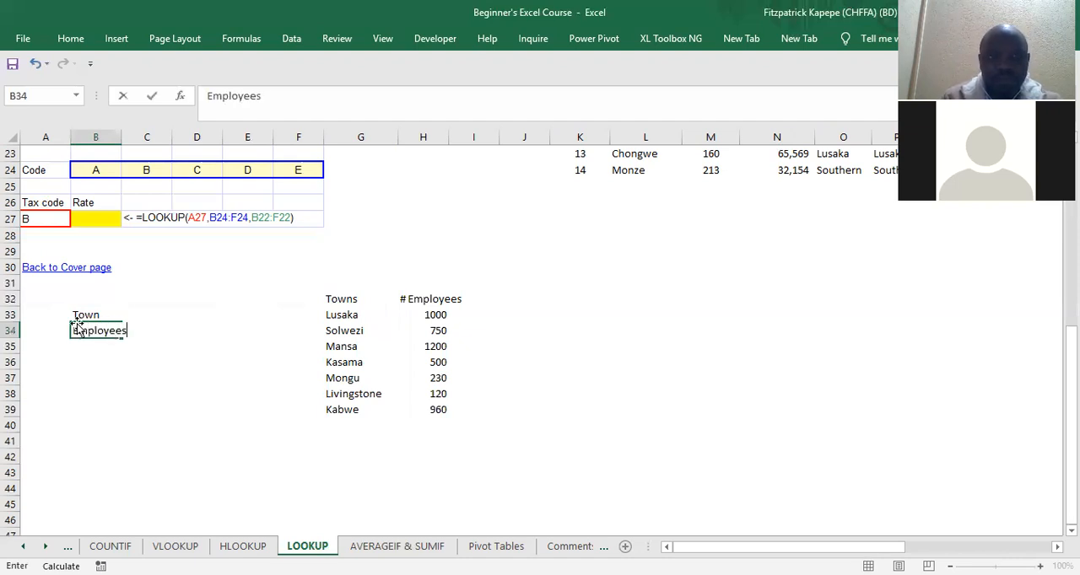
Step: Widen column B so that the Employees label fits completely
{"action": "left_click", "coordinate": [77, 319]}
{"action": "key", "text": "Right"}
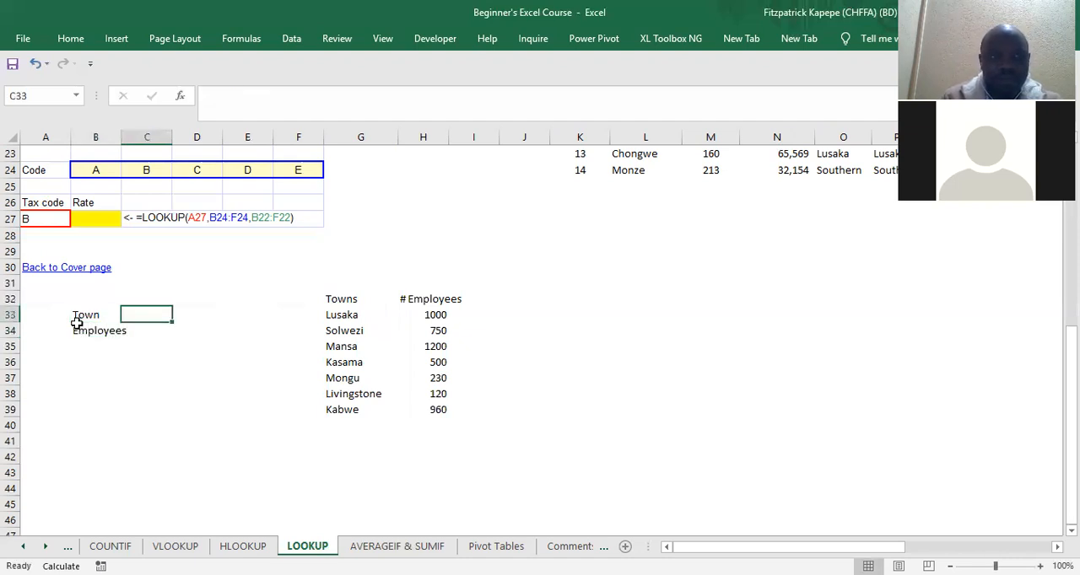
{"action": "double_click", "coordinate": [120, 141]}
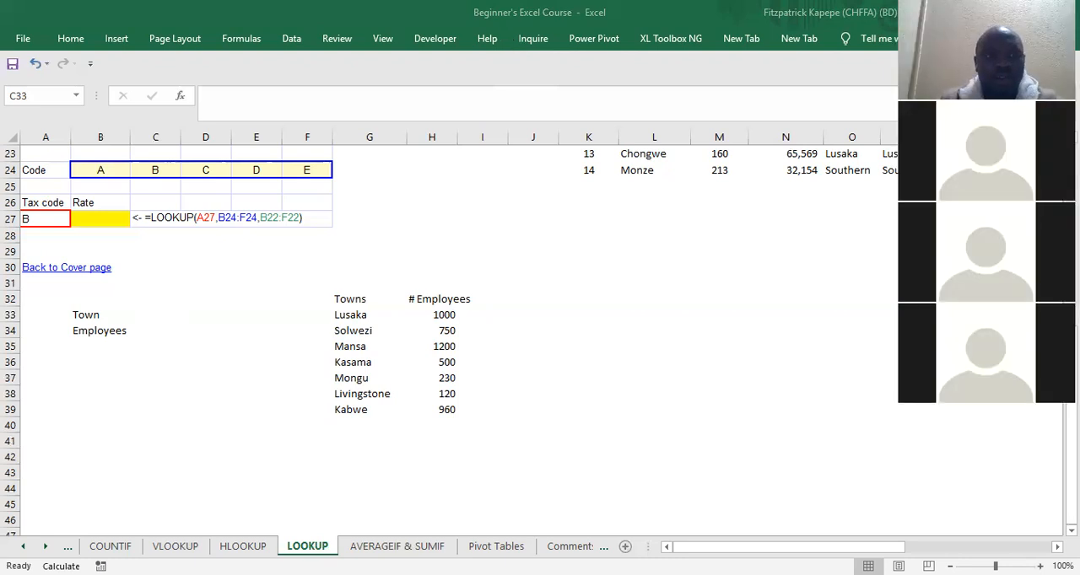
Step: Add List data validation to C33 with the town names in G33:G39 as its source
{"action": "left_click", "coordinate": [166, 310]}
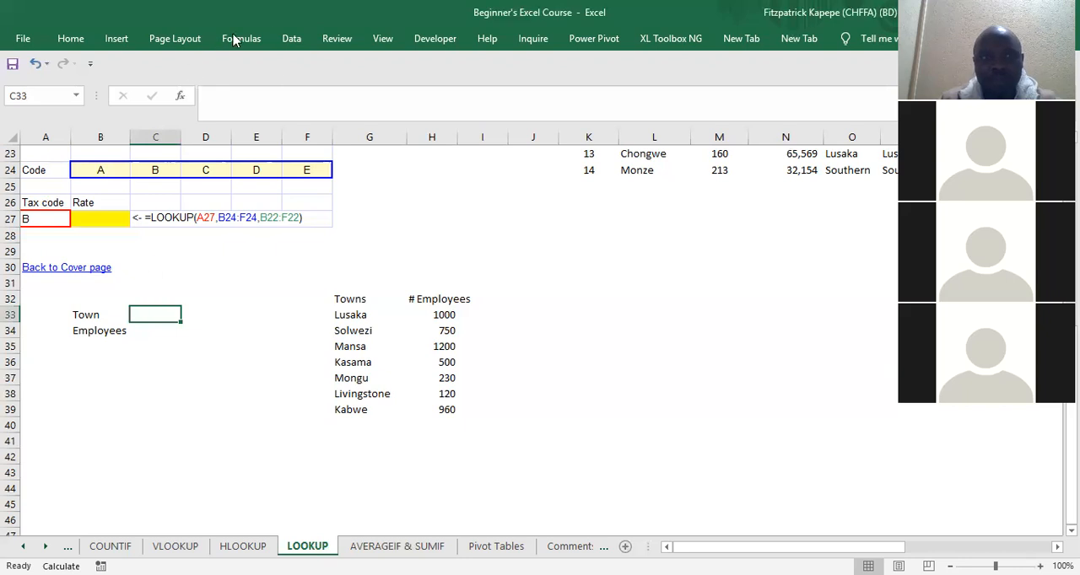
{"action": "left_click", "coordinate": [291, 39]}
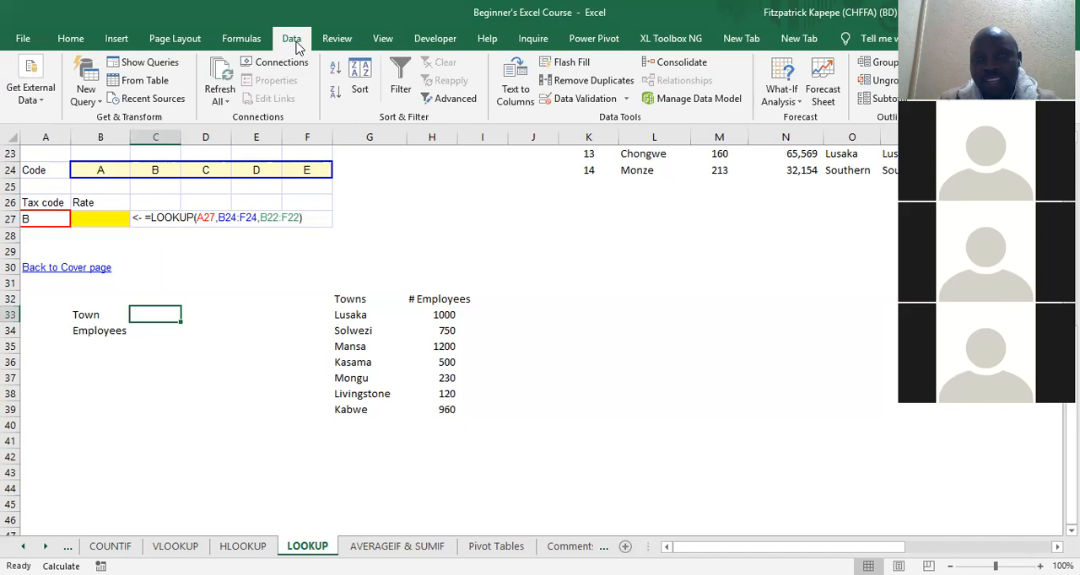
{"action": "left_click", "coordinate": [563, 101]}
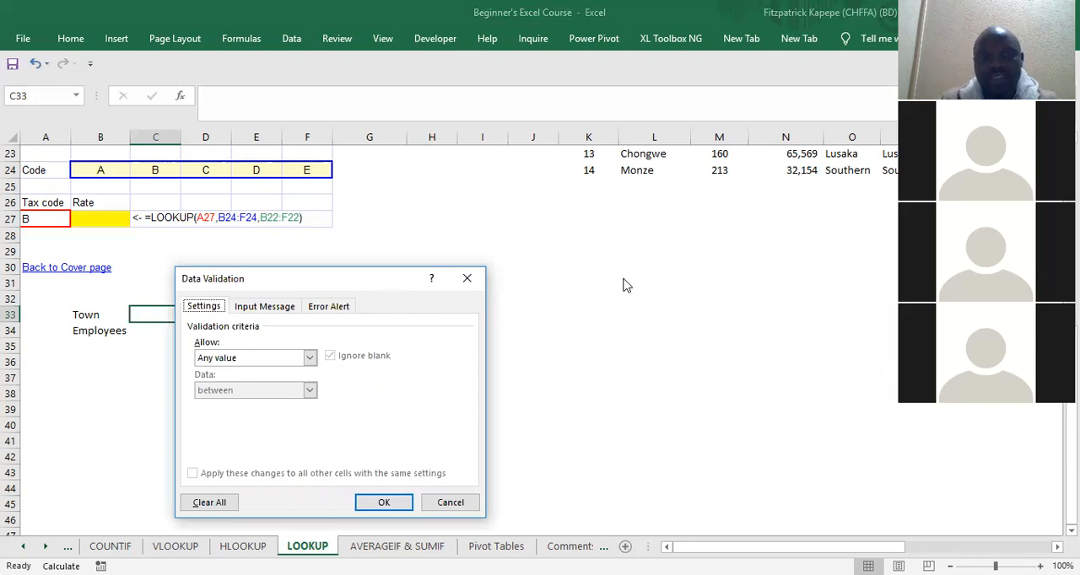
{"action": "left_click_drag", "start_coordinate": [287, 279], "coordinate": [650, 172]}
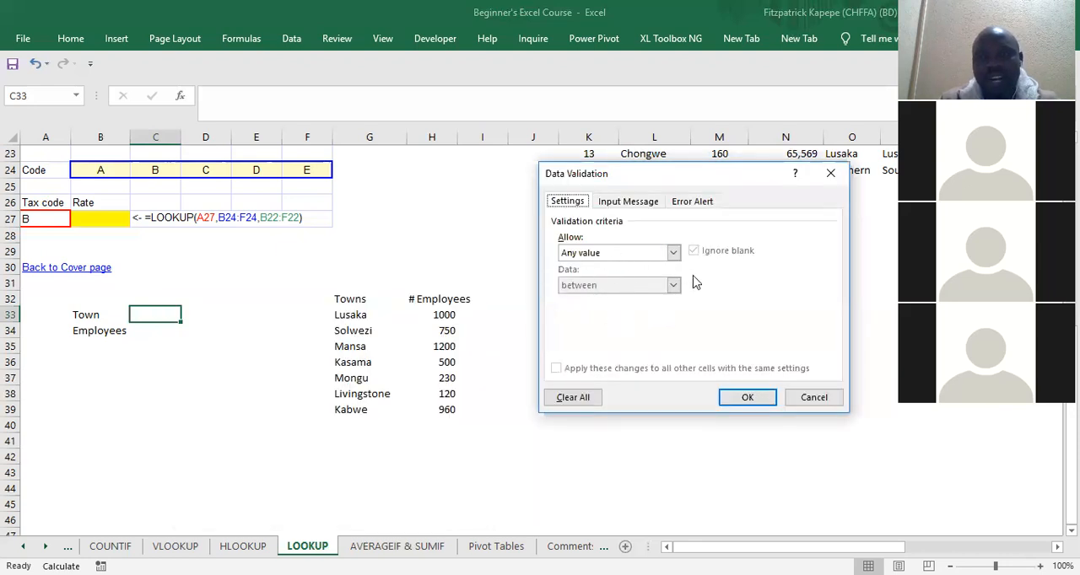
{"action": "left_click", "coordinate": [673, 253]}
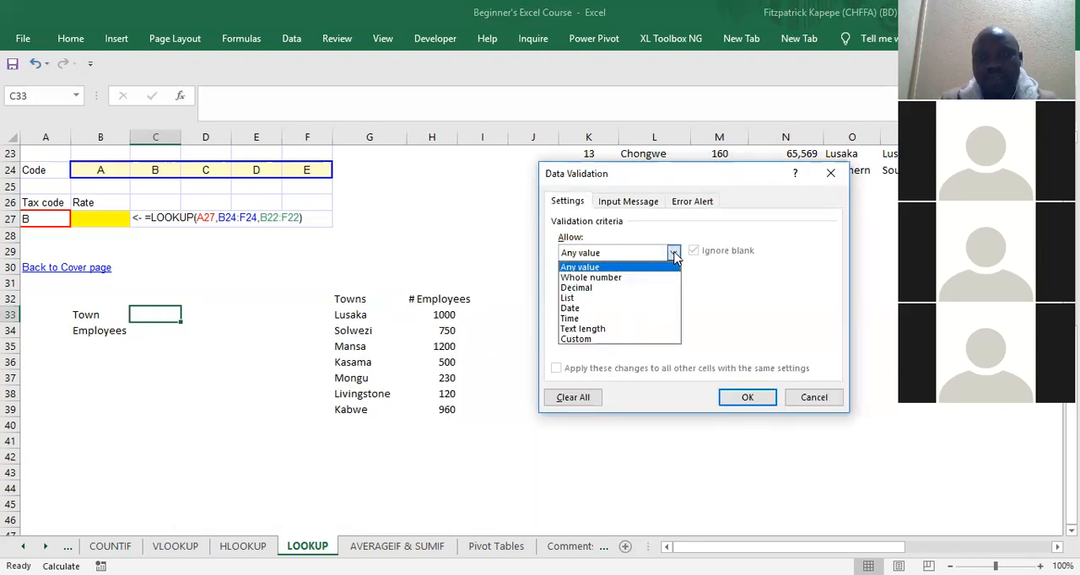
{"action": "left_click", "coordinate": [597, 299]}
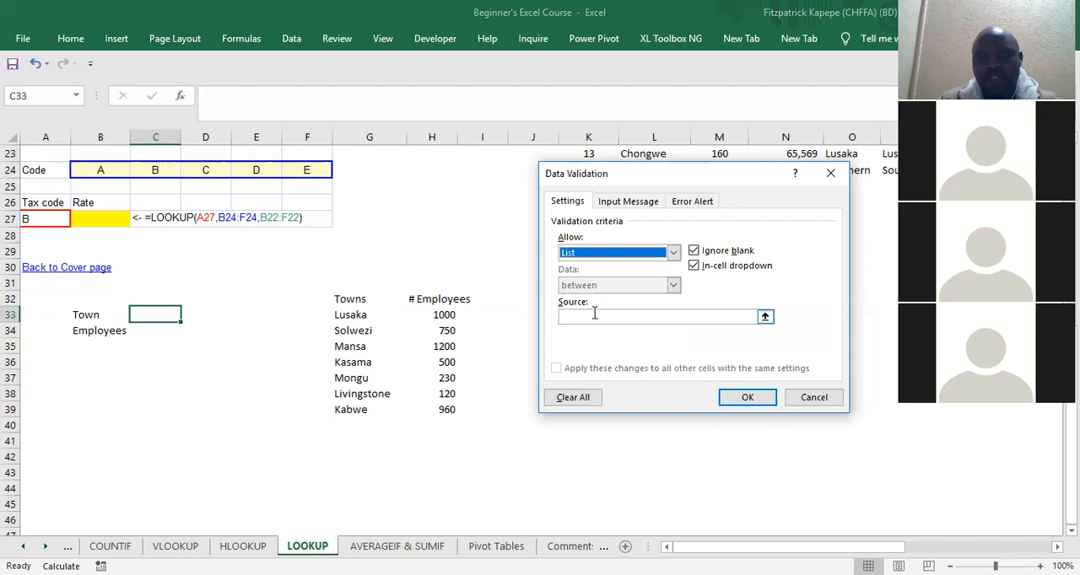
{"action": "left_click", "coordinate": [594, 315]}
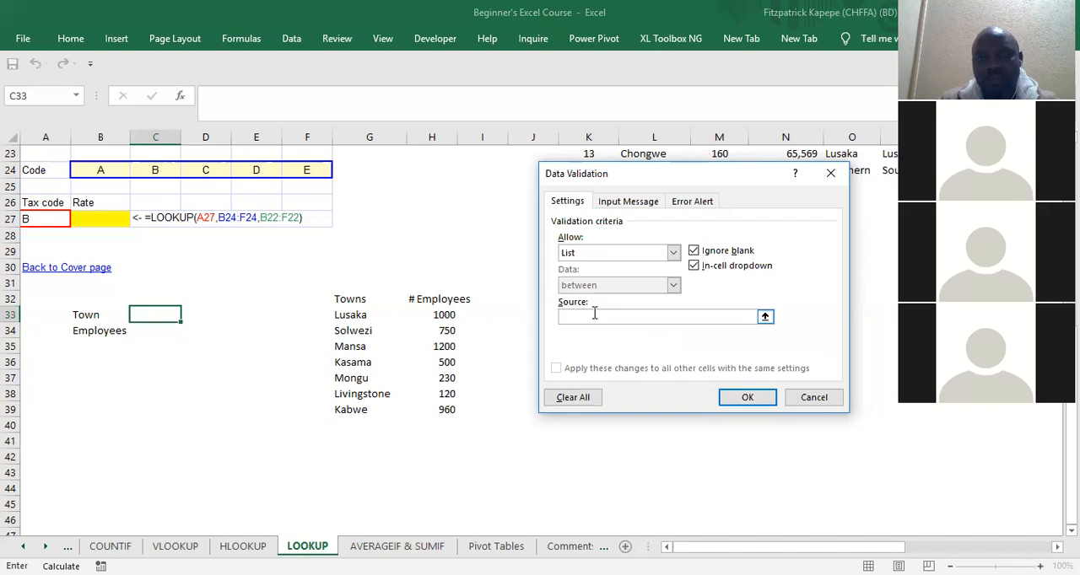
{"action": "left_click", "coordinate": [348, 316]}
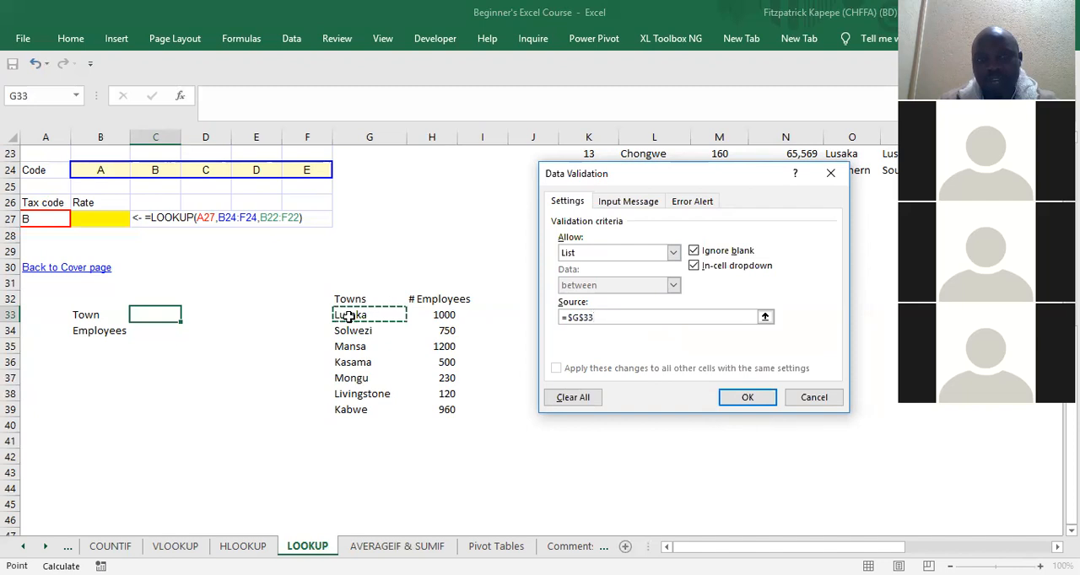
{"action": "key", "text": "ctrl+shift+Down"}
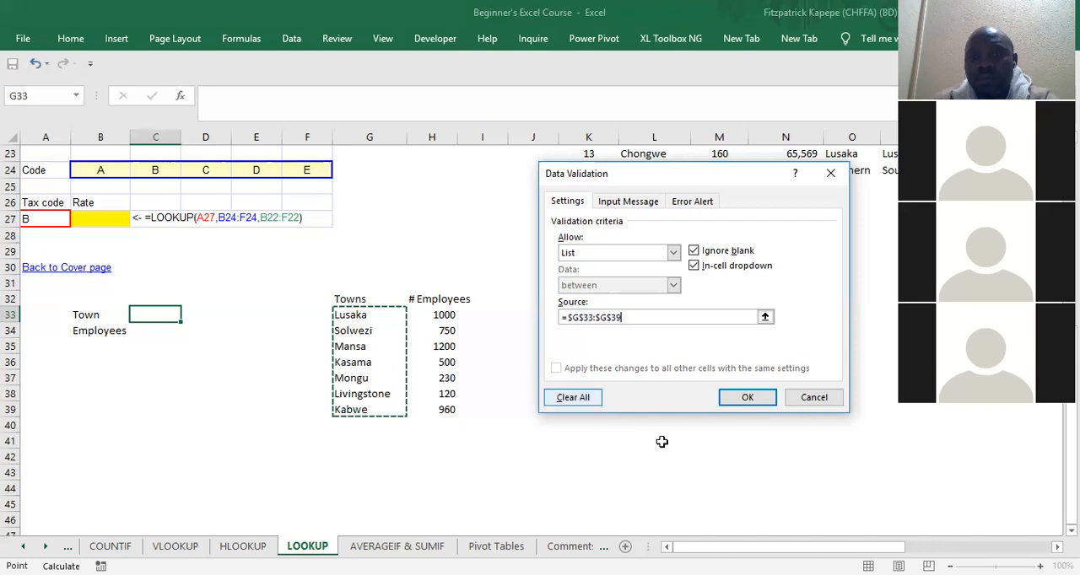
{"action": "left_click", "coordinate": [747, 398]}
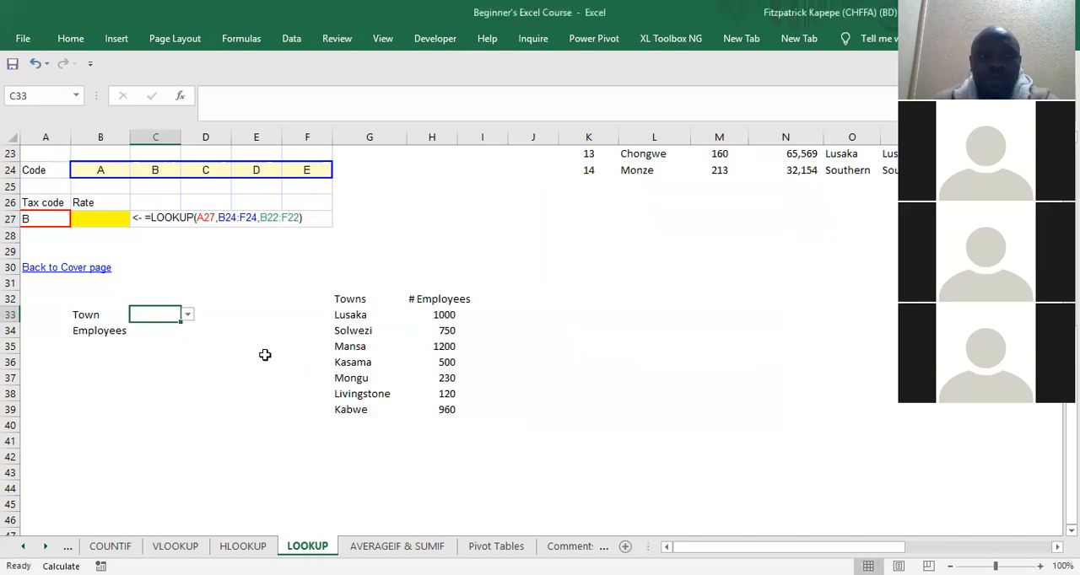
Step: Choose Livingstone as the town in C33 and widen column C to fit the name
{"action": "left_click", "coordinate": [187, 317]}
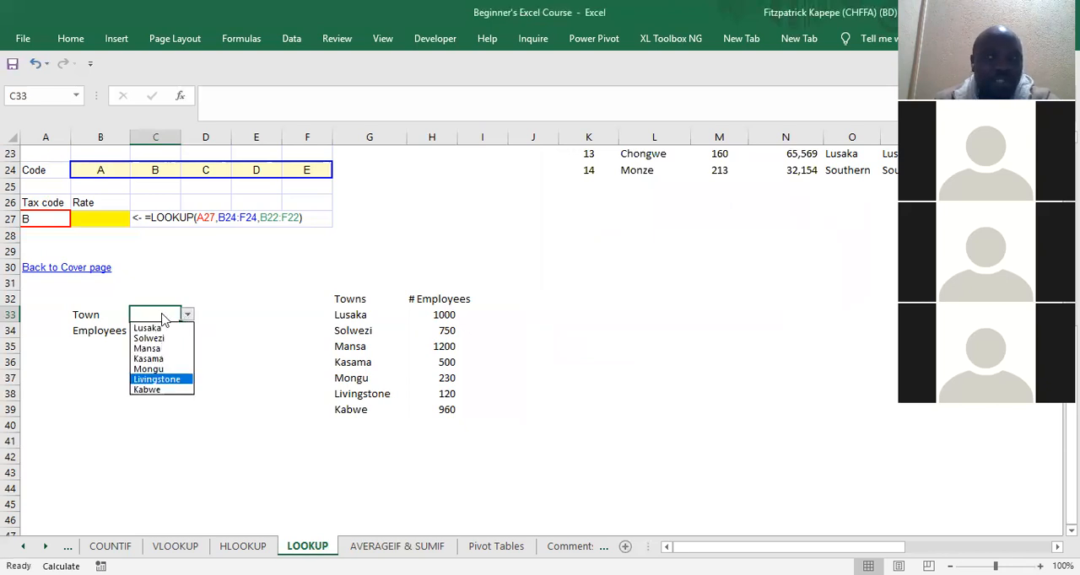
{"action": "left_click", "coordinate": [156, 380]}
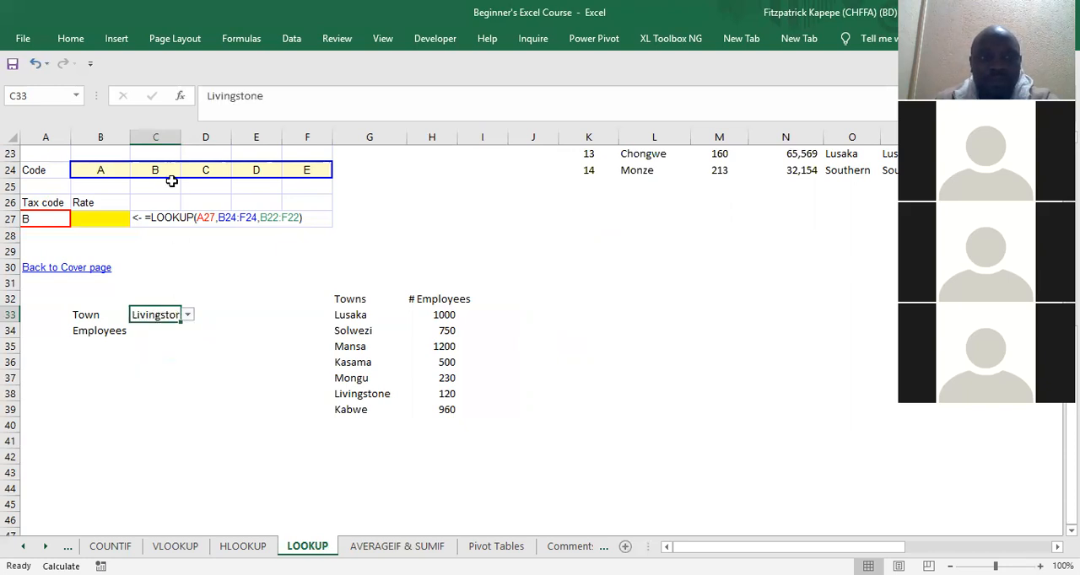
{"action": "left_click_drag", "start_coordinate": [179, 135], "coordinate": [214, 154]}
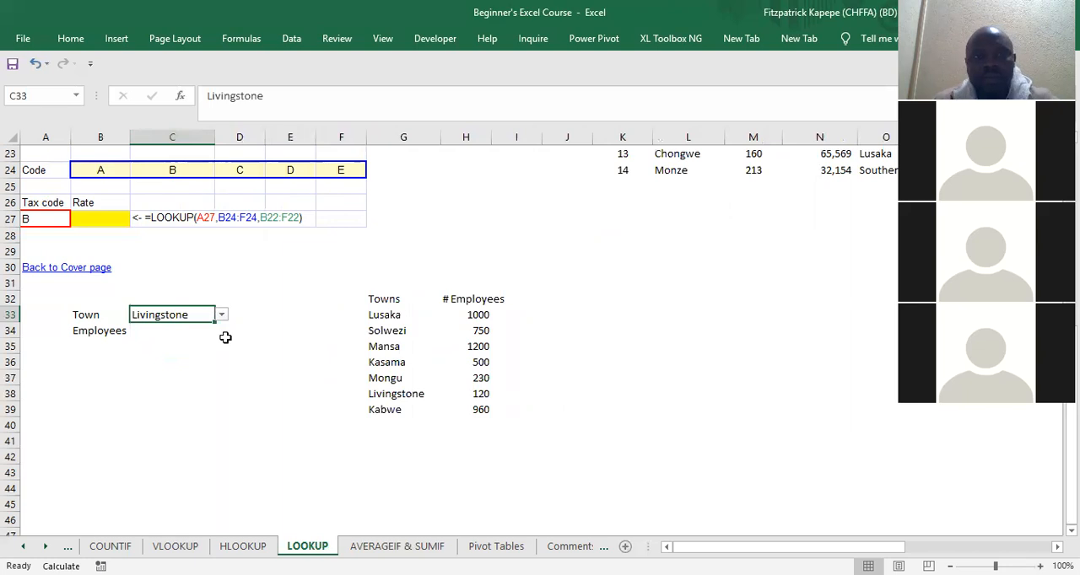
Step: Give the selected town's cell C33 a light grey fill
{"action": "right_click", "coordinate": [169, 317]}
{"action": "left_click", "coordinate": [246, 211]}
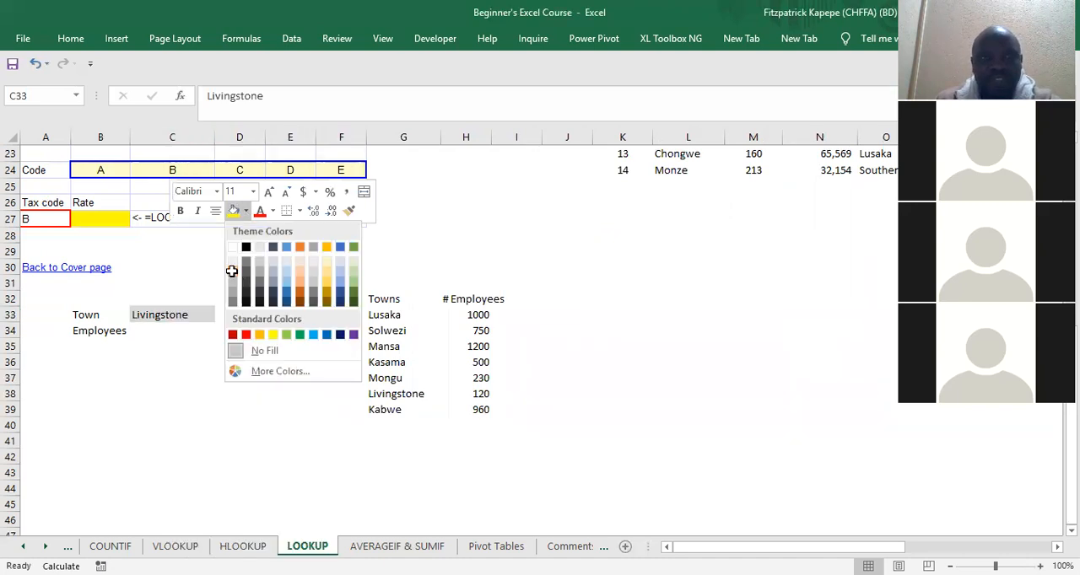
{"action": "left_click", "coordinate": [234, 276]}
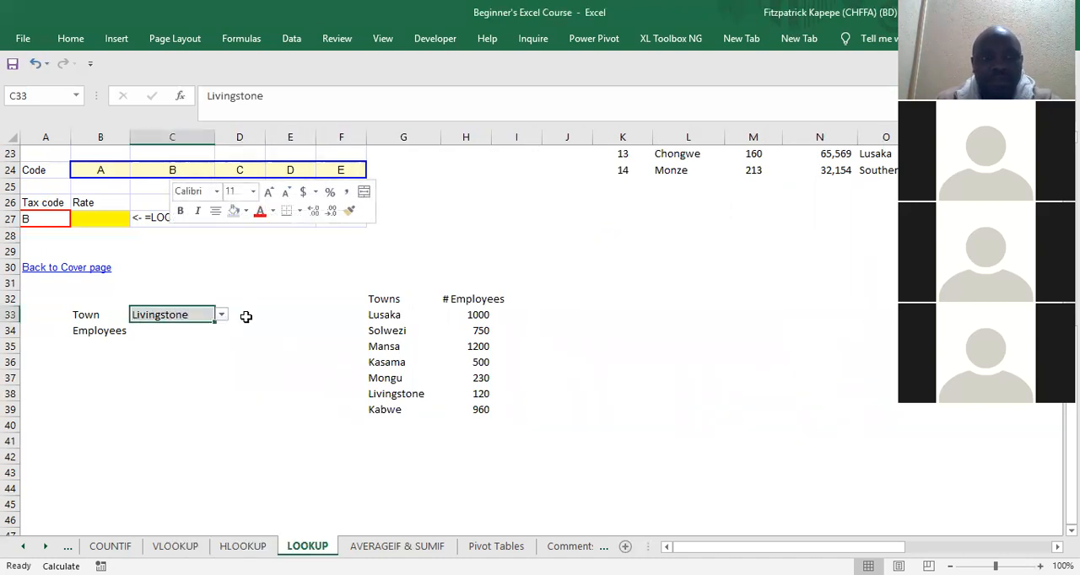
Step: Enter the note Drop-down in D33 beside the town selection cell
{"action": "left_click", "coordinate": [244, 316]}
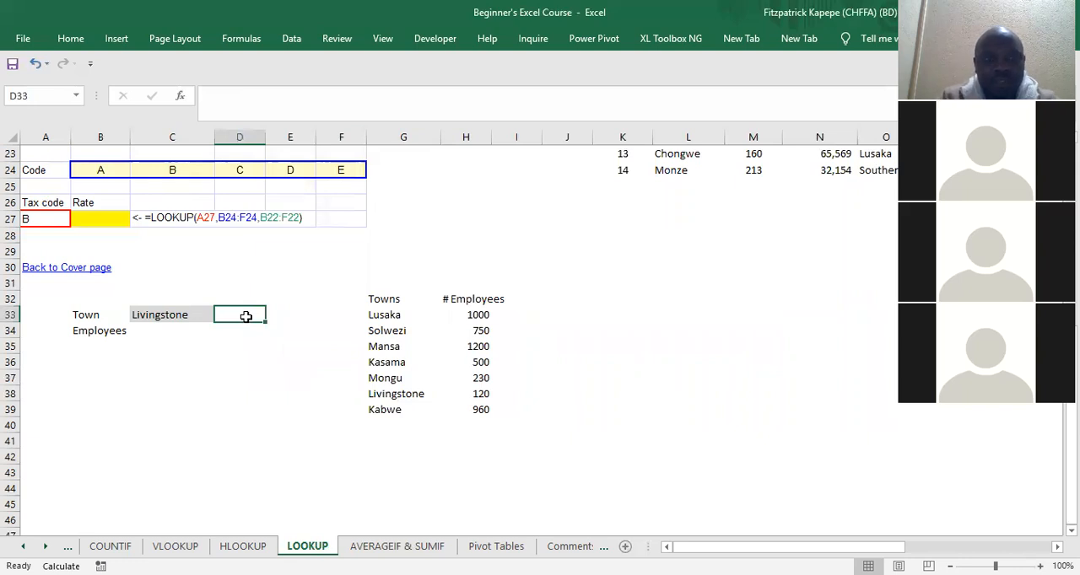
{"action": "type", "text": "Drop"}
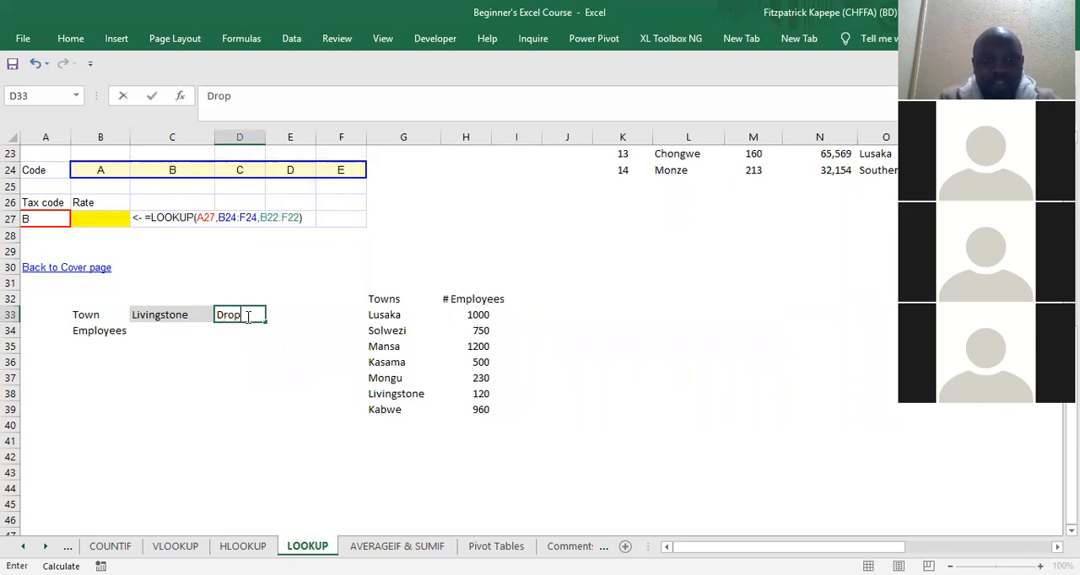
{"action": "type", "text": "-down"}
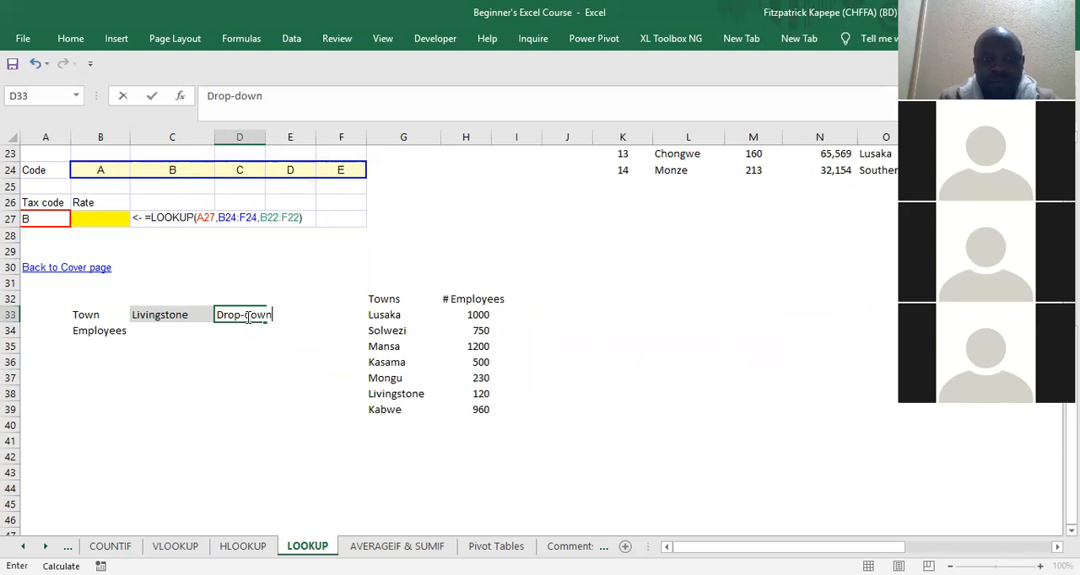
{"action": "key", "text": "Return"}
Step: Format the Drop-down note in D33 with a grey font colour, italics and font size 9
{"action": "left_click", "coordinate": [245, 315]}
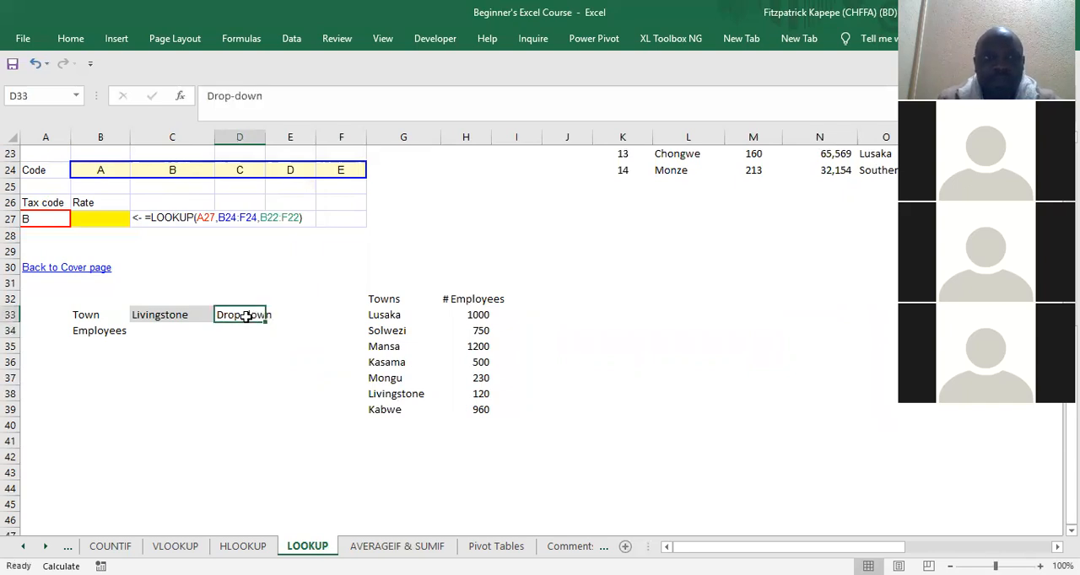
{"action": "left_click", "coordinate": [71, 37]}
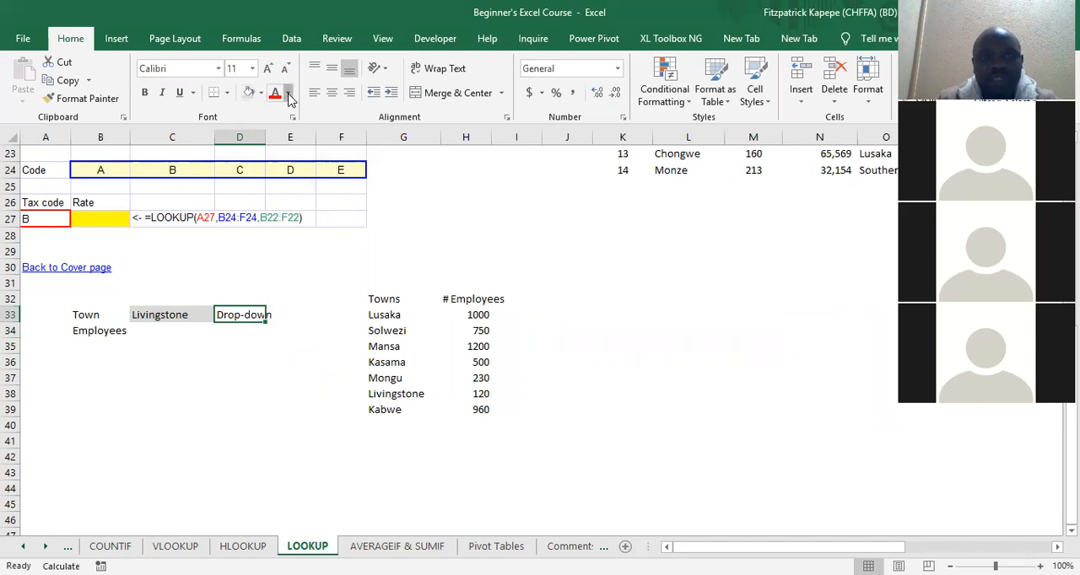
{"action": "left_click", "coordinate": [288, 95]}
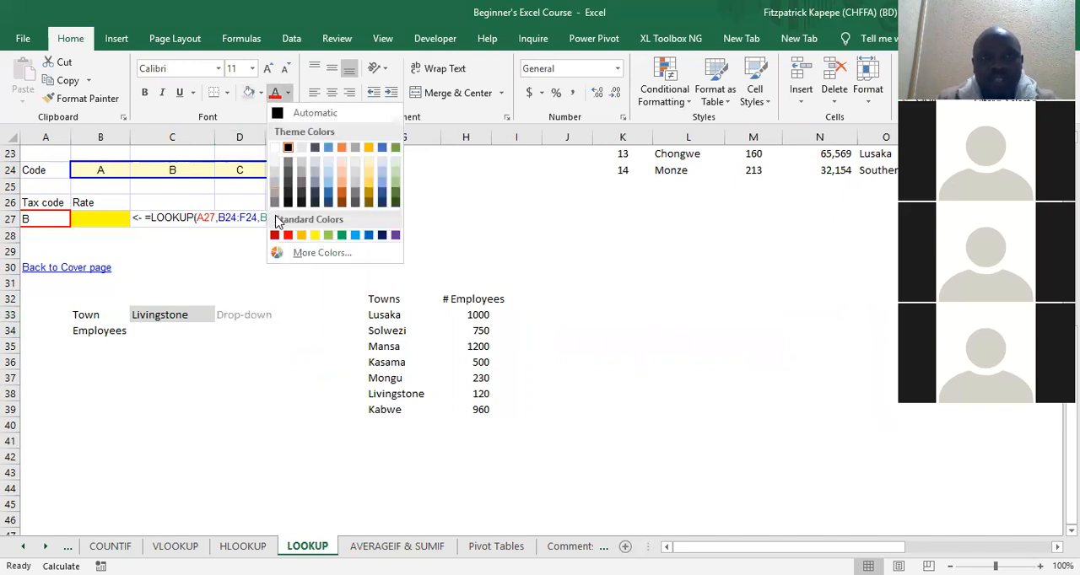
{"action": "left_click", "coordinate": [255, 343]}
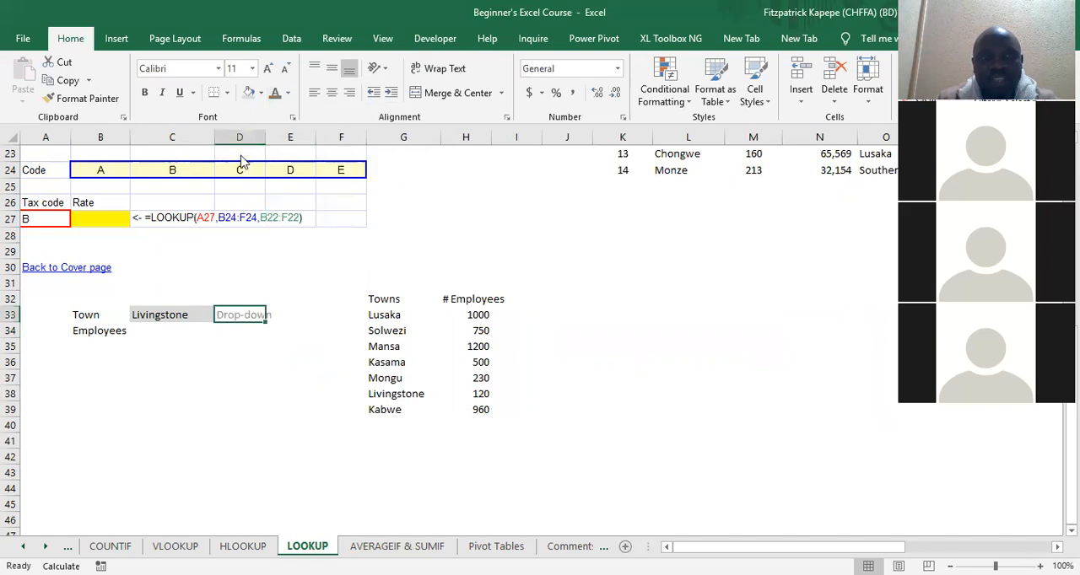
{"action": "left_click", "coordinate": [162, 92]}
{"action": "left_click", "coordinate": [238, 67]}
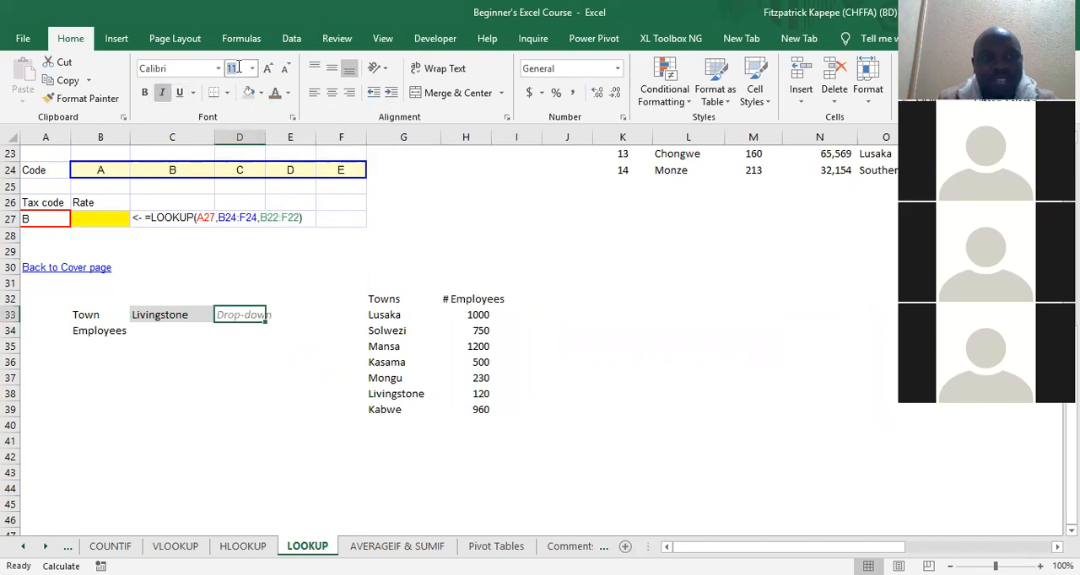
{"action": "type", "text": "9"}
{"action": "key", "text": "Return"}
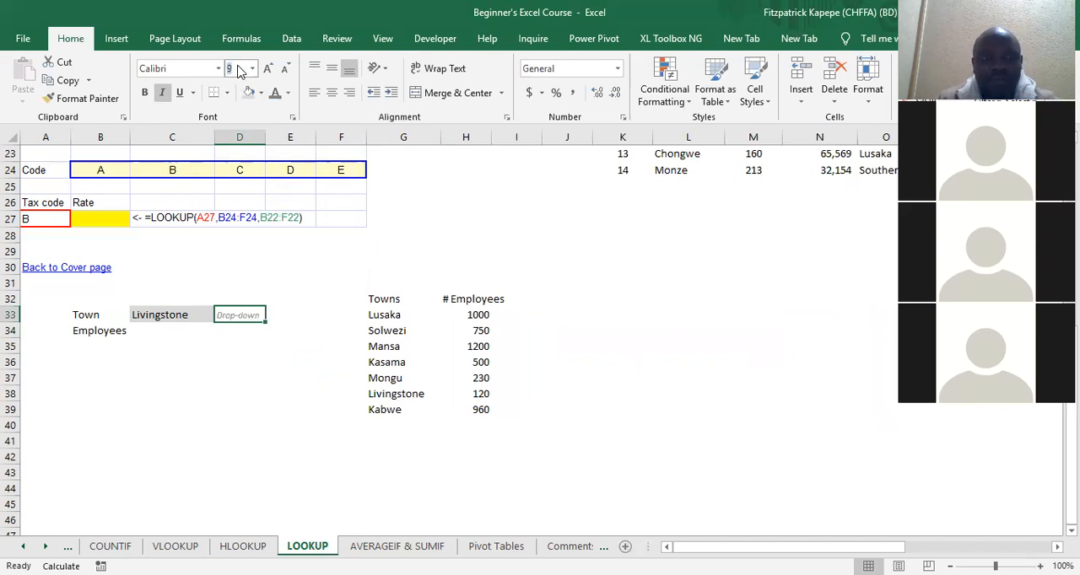
Step: Change the Employees label in B34 to #Employees
{"action": "left_click", "coordinate": [182, 343]}
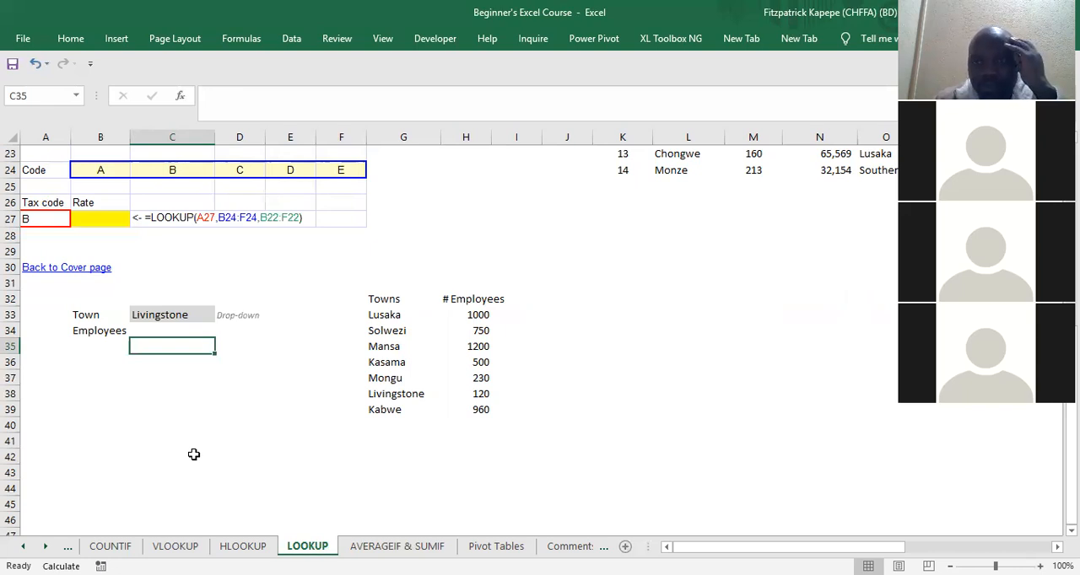
{"action": "left_click", "coordinate": [162, 328]}
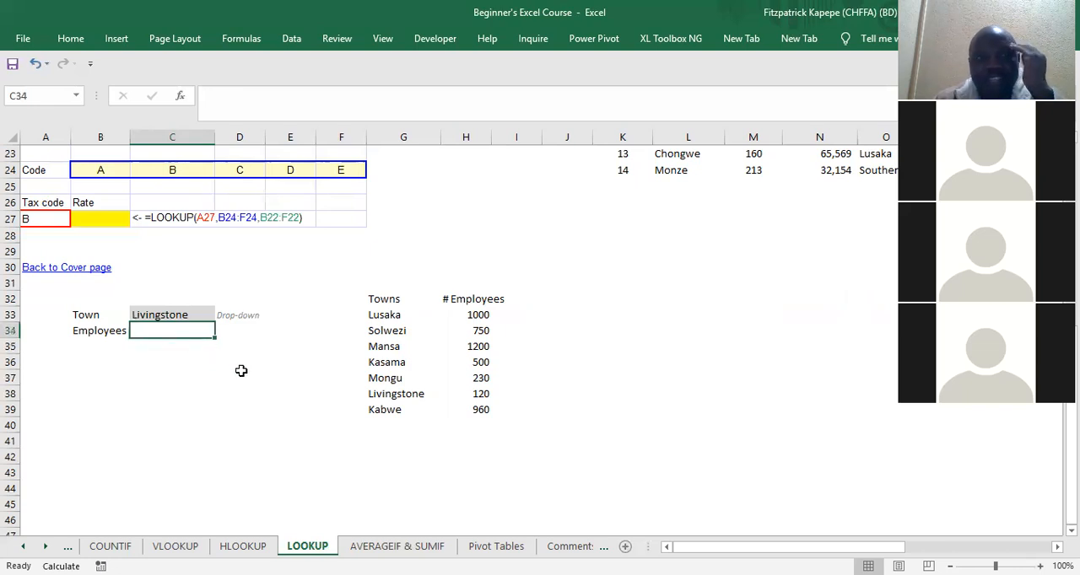
{"action": "left_click", "coordinate": [84, 329]}
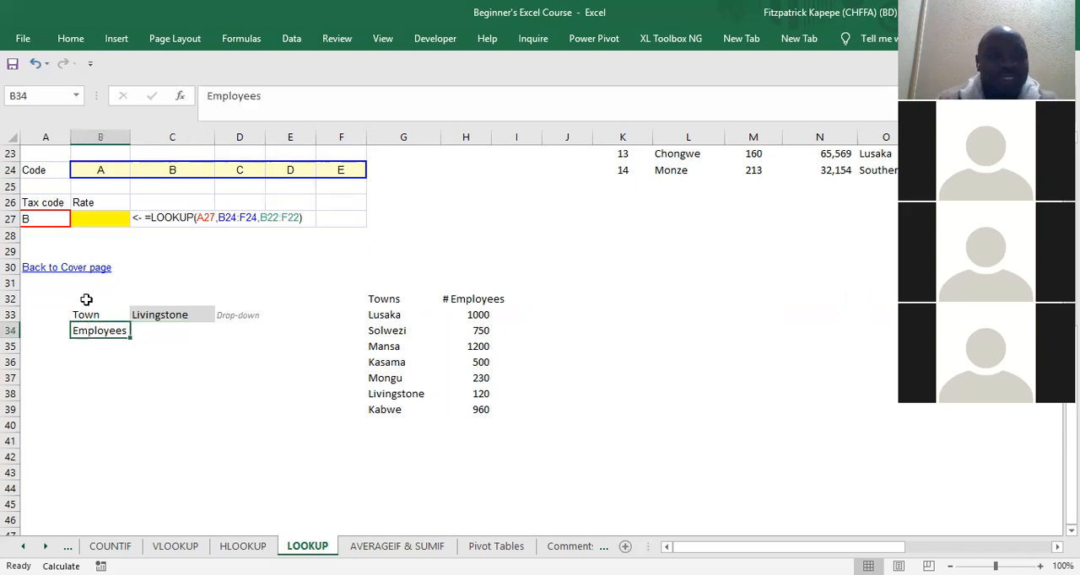
{"action": "left_click", "coordinate": [203, 95]}
{"action": "type", "text": "#"}
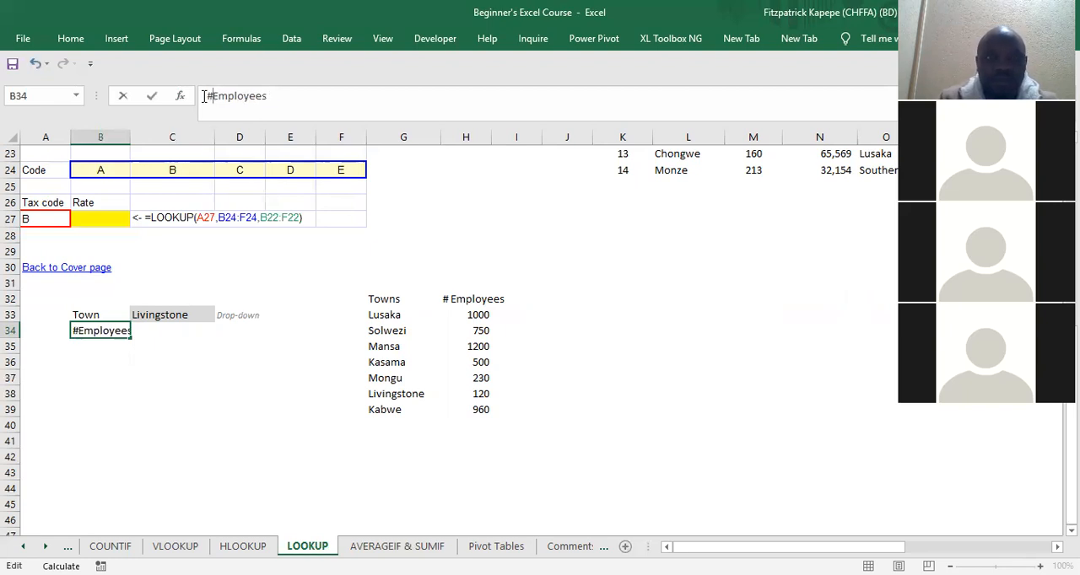
{"action": "key", "text": "Return"}
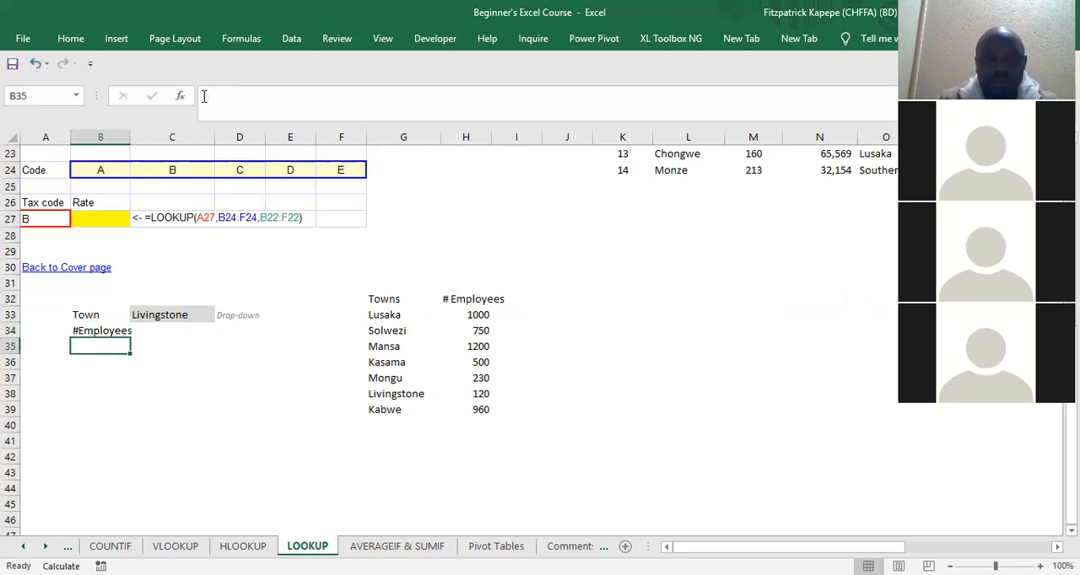
Step: Start a LOOKUP formula in C34 using the lookup_value, lookup_vector, result_vector argument form, with the town cell C33 as the lookup value
{"action": "key", "text": "Up"}
{"action": "key", "text": "Right"}
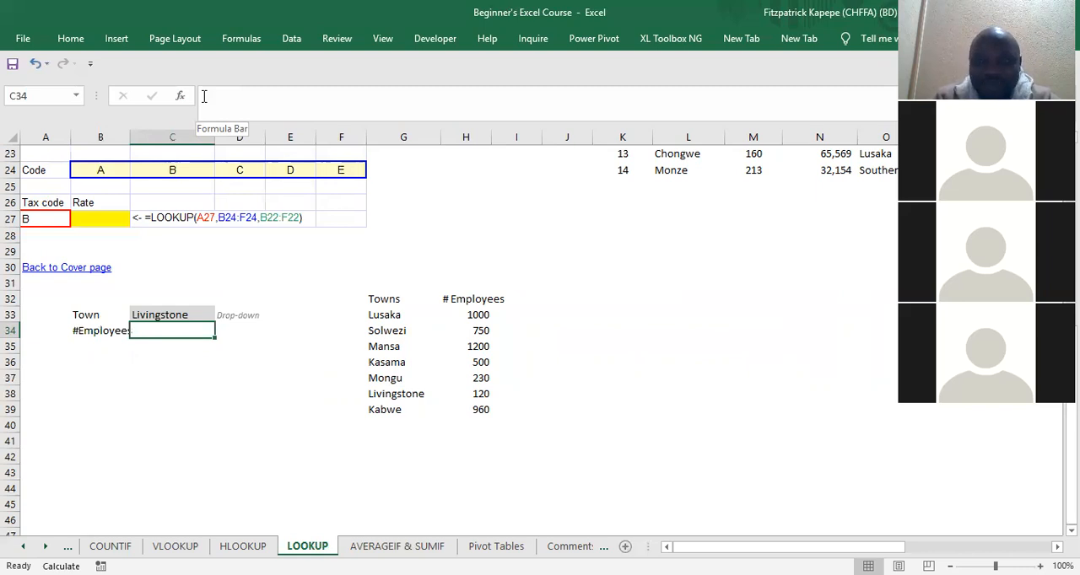
{"action": "type", "text": "="}
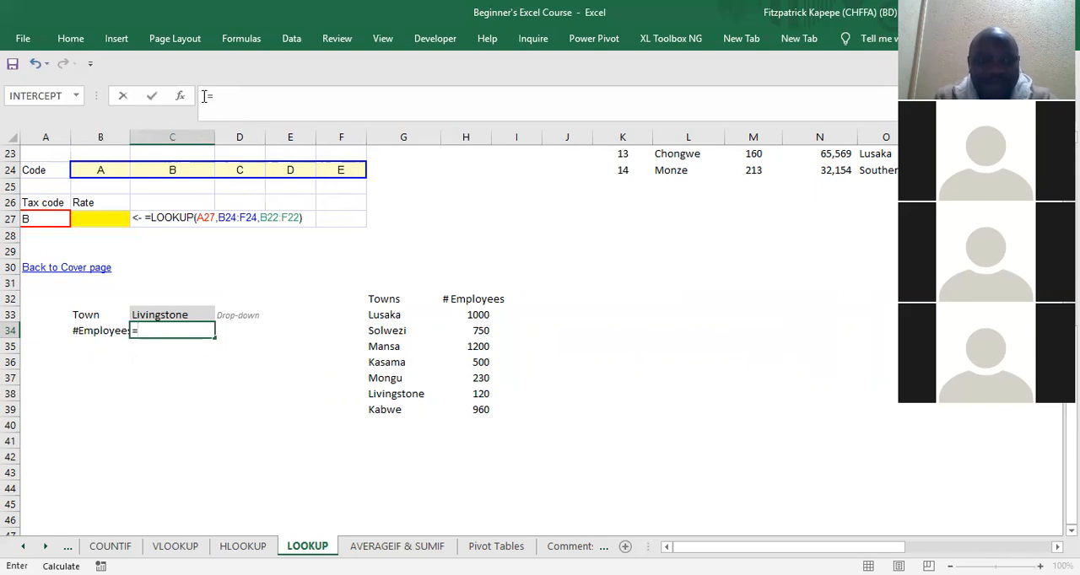
{"action": "type", "text": "loo"}
{"action": "key", "text": "Tab"}
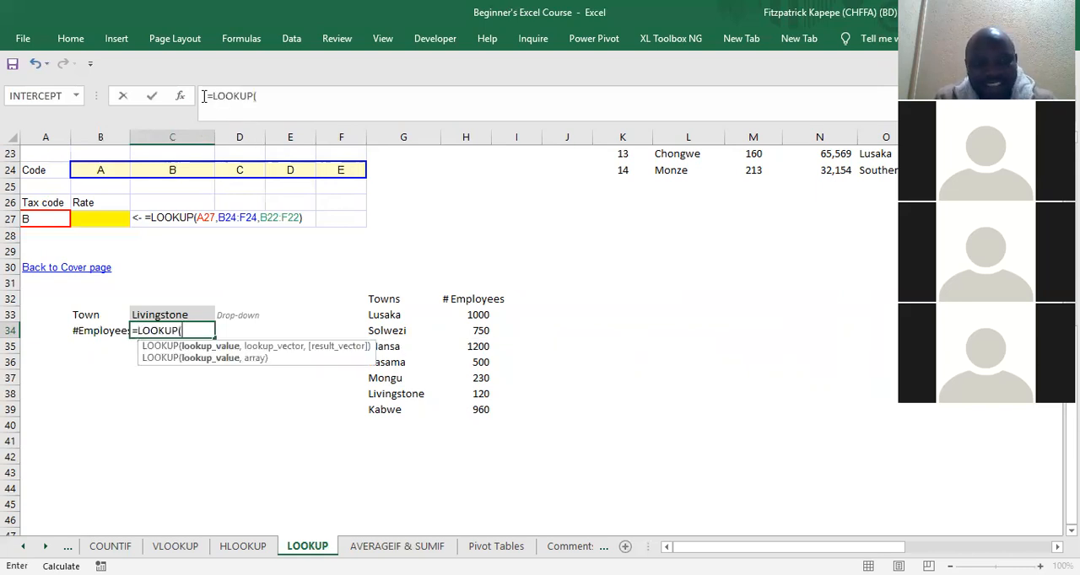
{"action": "key", "text": "ctrl+a"}
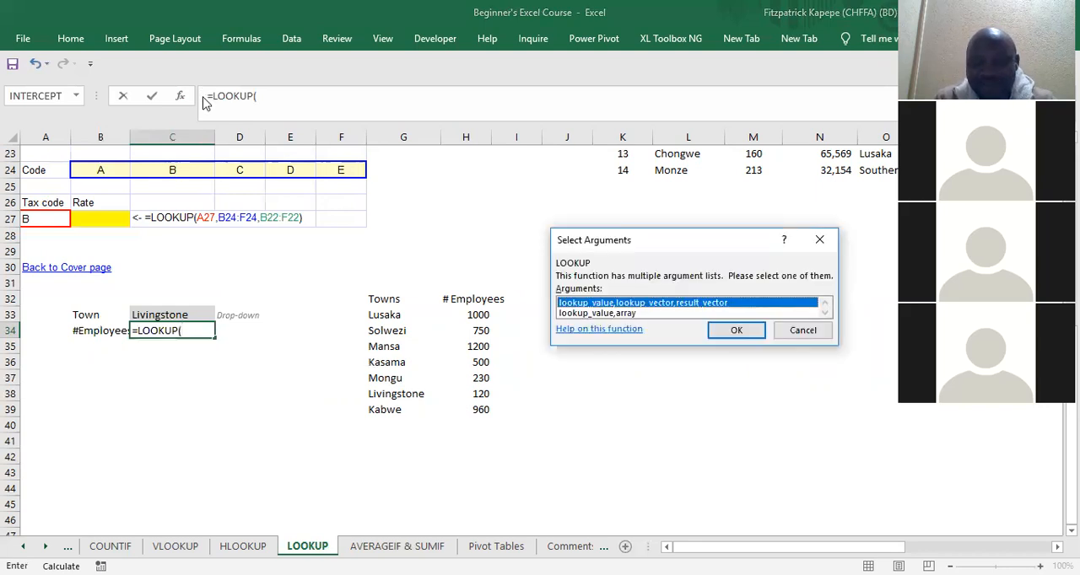
{"action": "key", "text": "Return"}
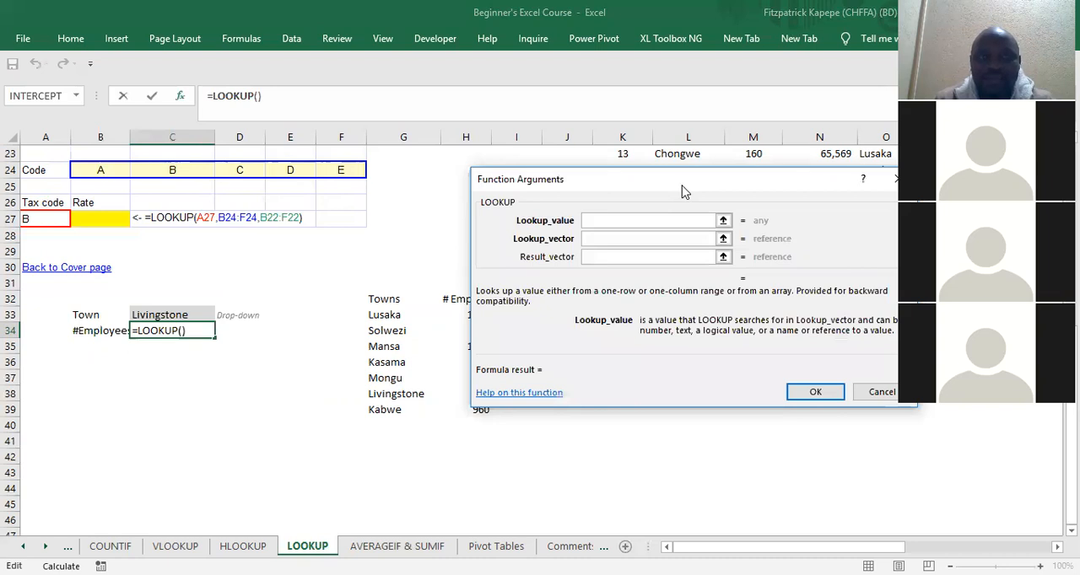
{"action": "left_click_drag", "start_coordinate": [683, 191], "coordinate": [261, 34]}
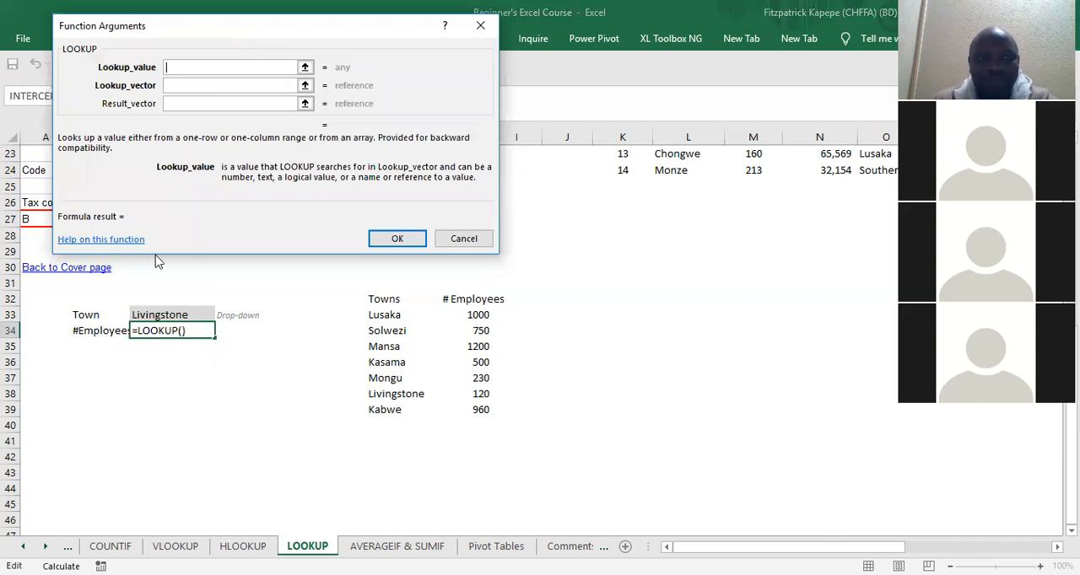
{"action": "left_click", "coordinate": [164, 316]}
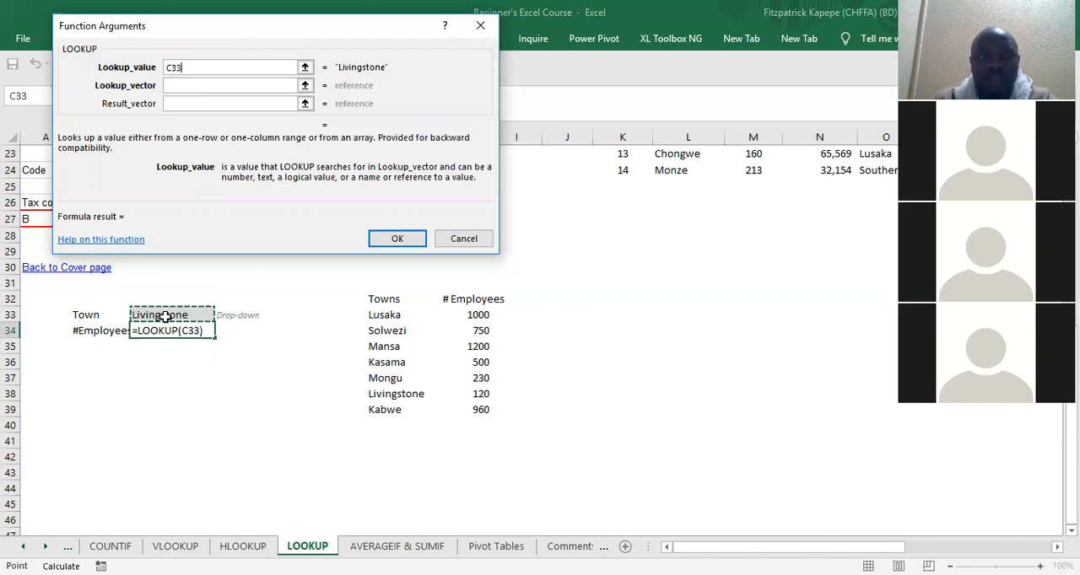
Step: Set the lookup vector to the towns and employees range G33:H39, leave the result vector empty, and enter the formula
{"action": "left_click", "coordinate": [187, 85]}
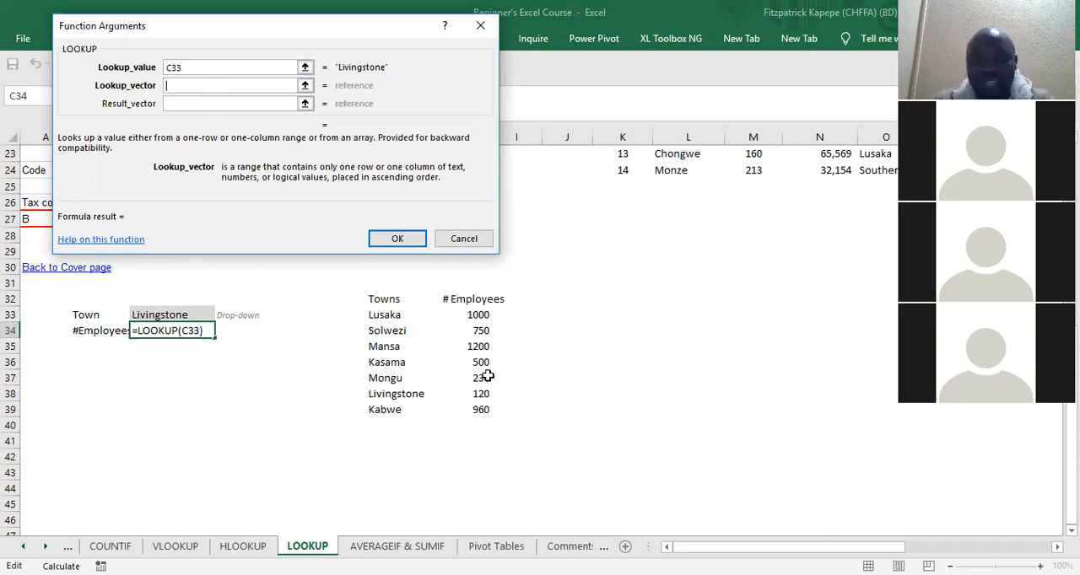
{"action": "left_click", "coordinate": [372, 316]}
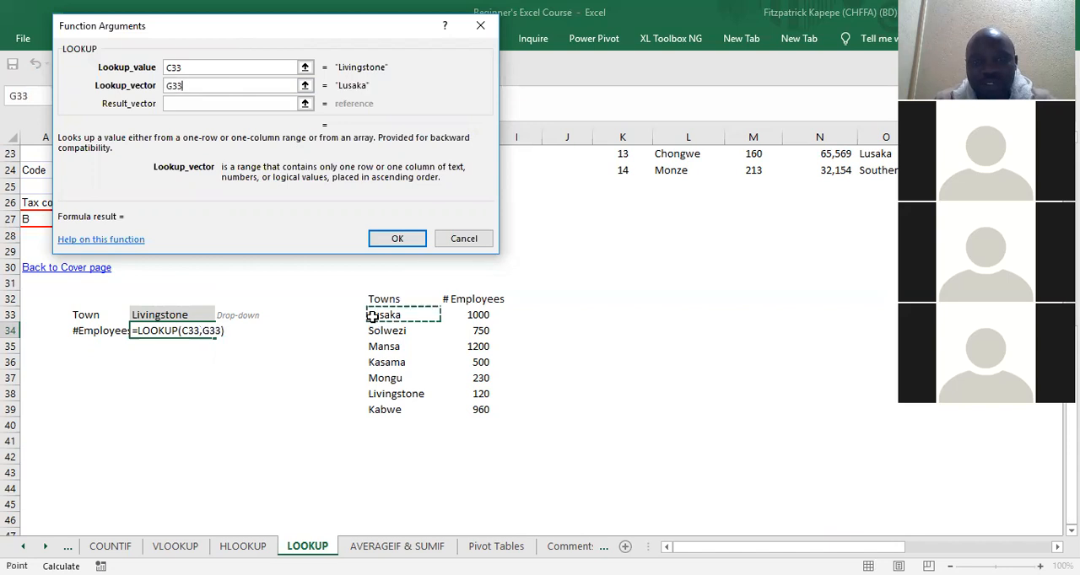
{"action": "left_click", "coordinate": [461, 402], "text": "shift"}
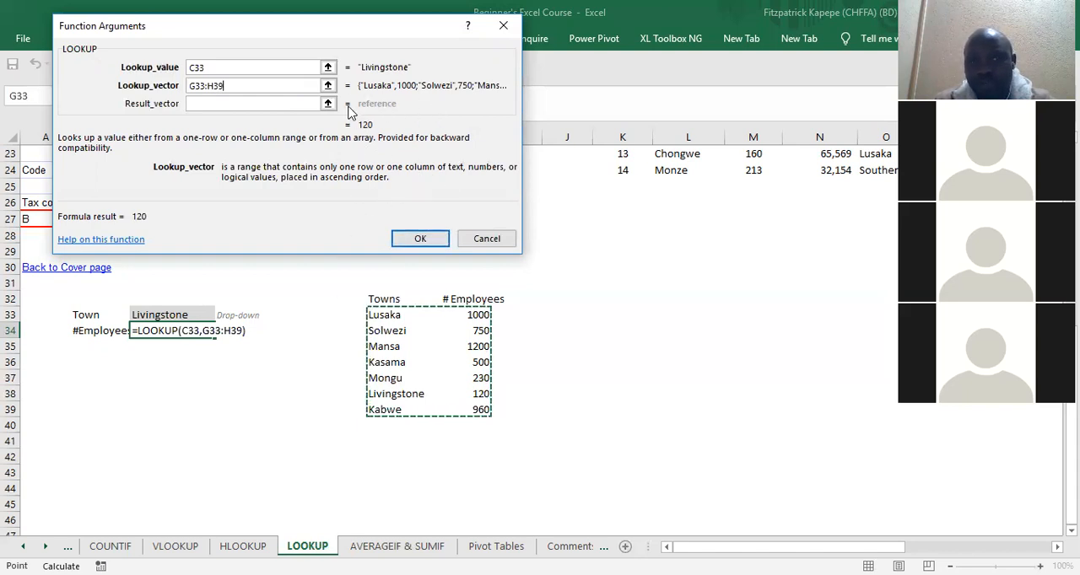
{"action": "left_click", "coordinate": [386, 315]}
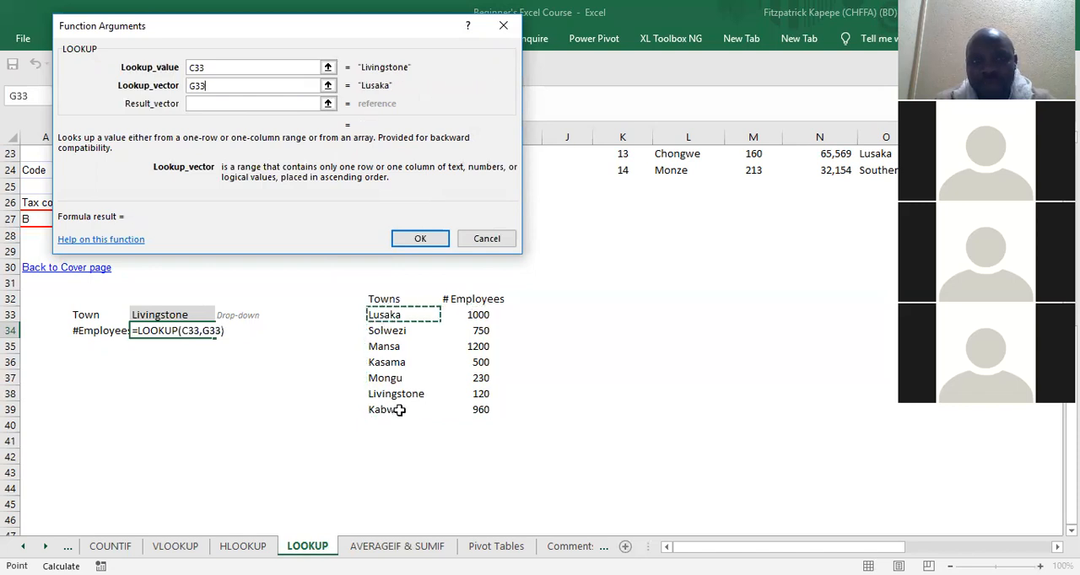
{"action": "left_click_drag", "start_coordinate": [399, 410], "coordinate": [399, 410]}
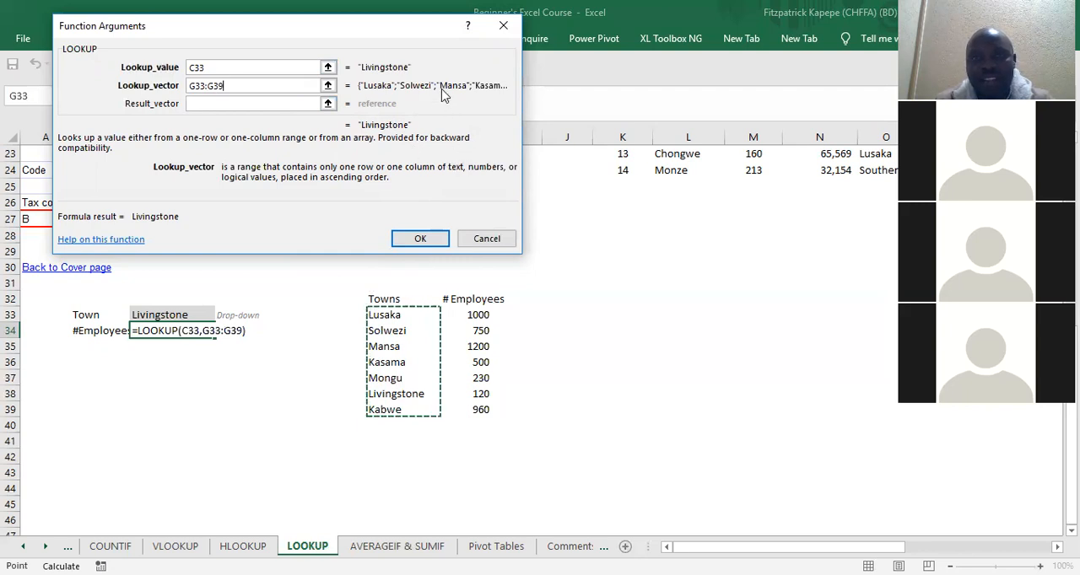
{"action": "left_click", "coordinate": [385, 311]}
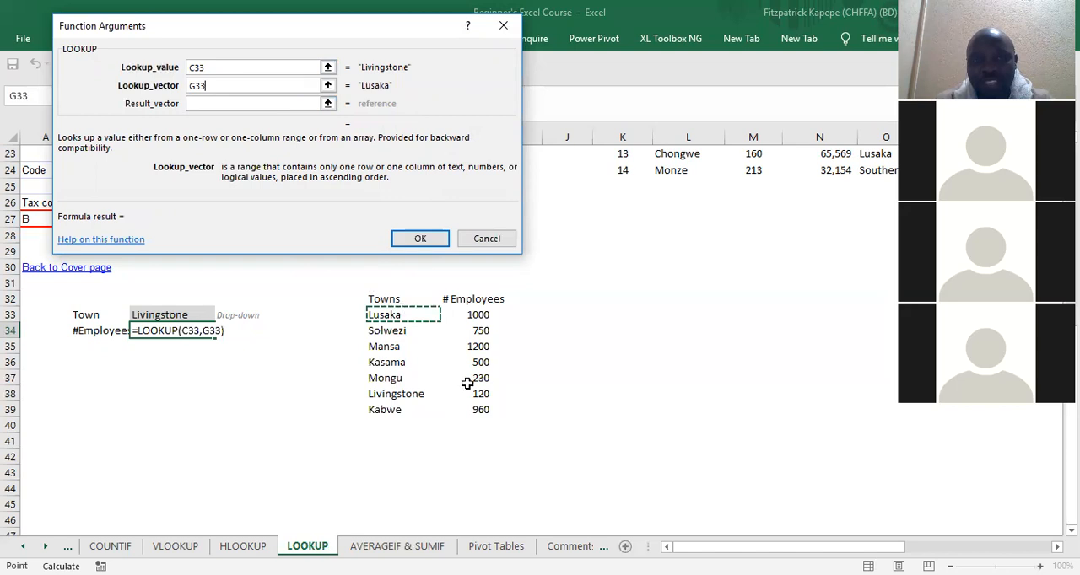
{"action": "left_click", "coordinate": [469, 410], "text": "shift"}
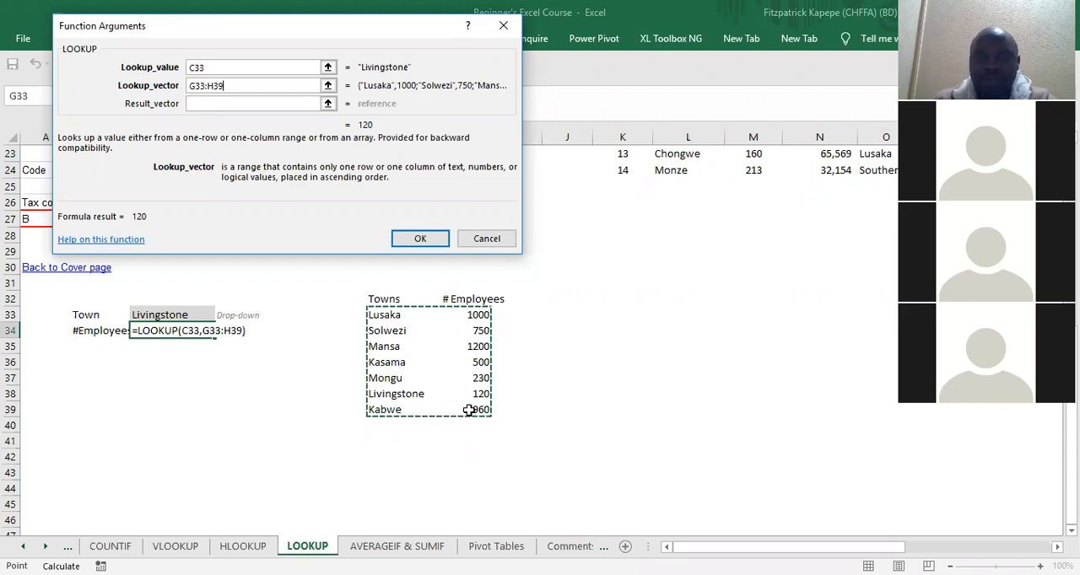
{"action": "left_click", "coordinate": [420, 240]}
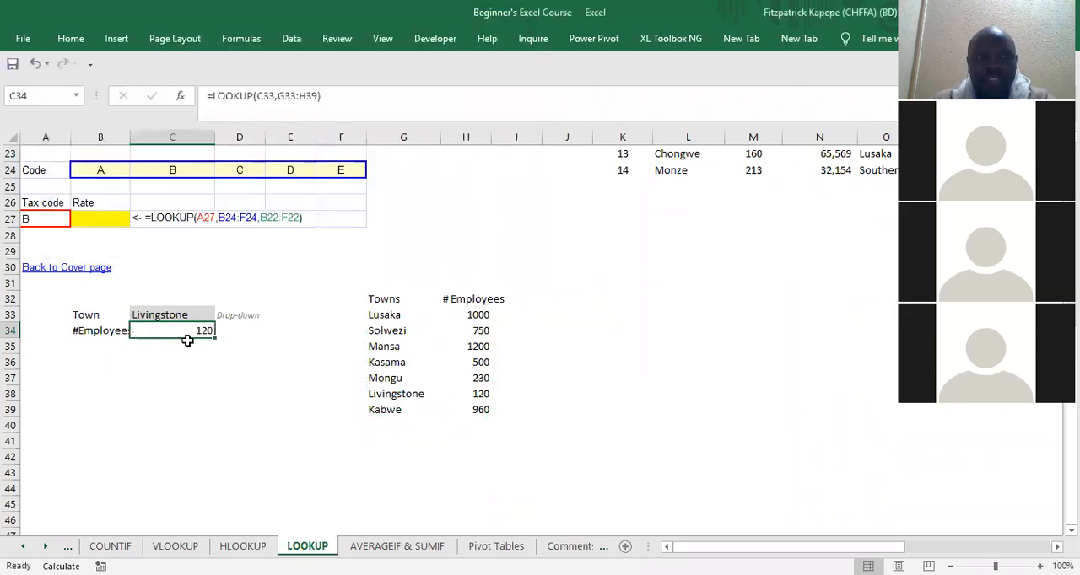
Step: Widen column B to fit the #Employees label, and choose Lusaka as the town in C33
{"action": "left_click", "coordinate": [173, 376]}
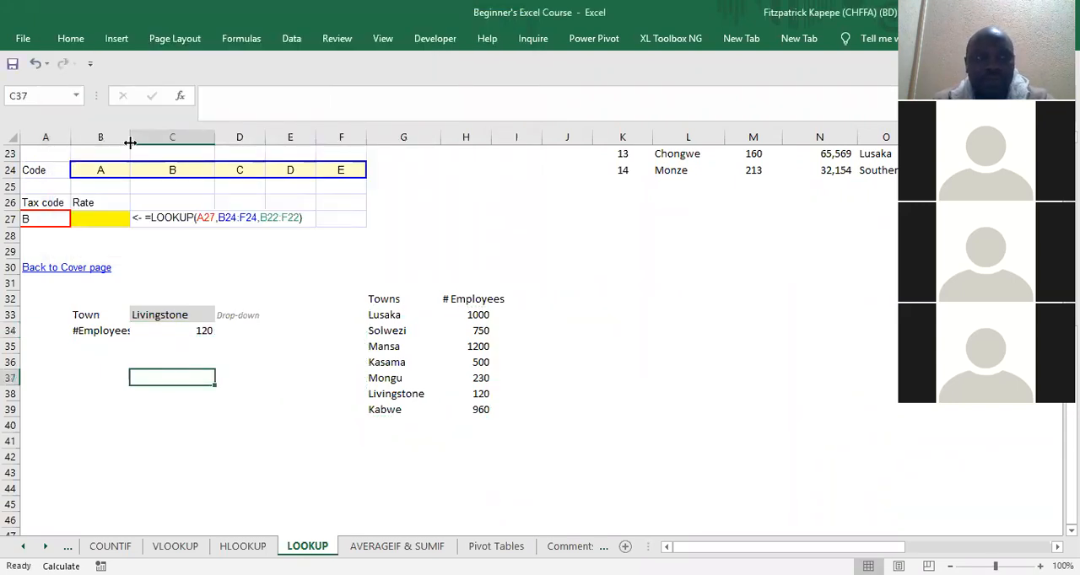
{"action": "left_click_drag", "start_coordinate": [143, 140], "coordinate": [144, 139]}
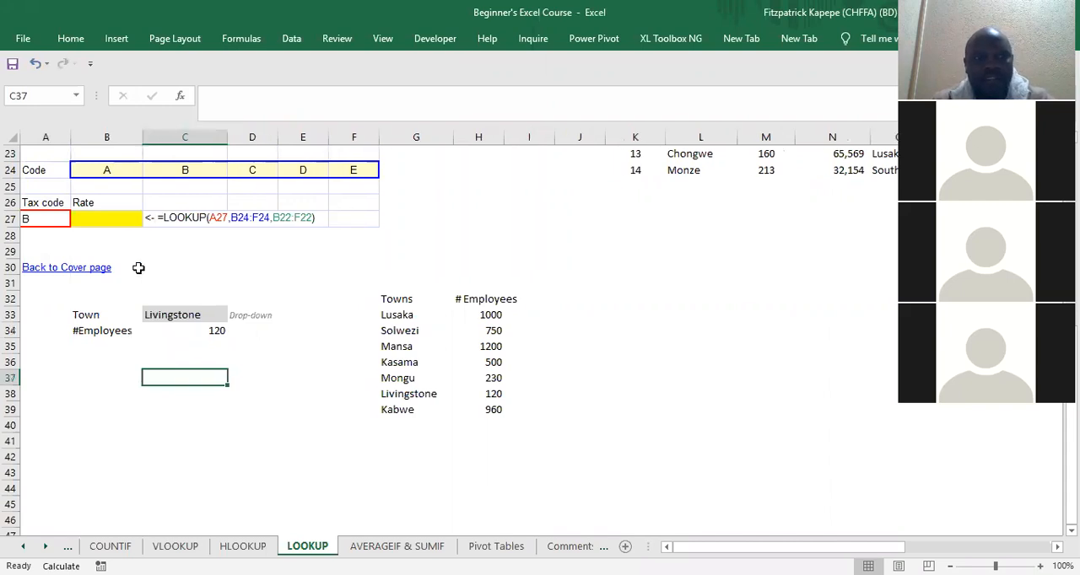
{"action": "left_click", "coordinate": [184, 316]}
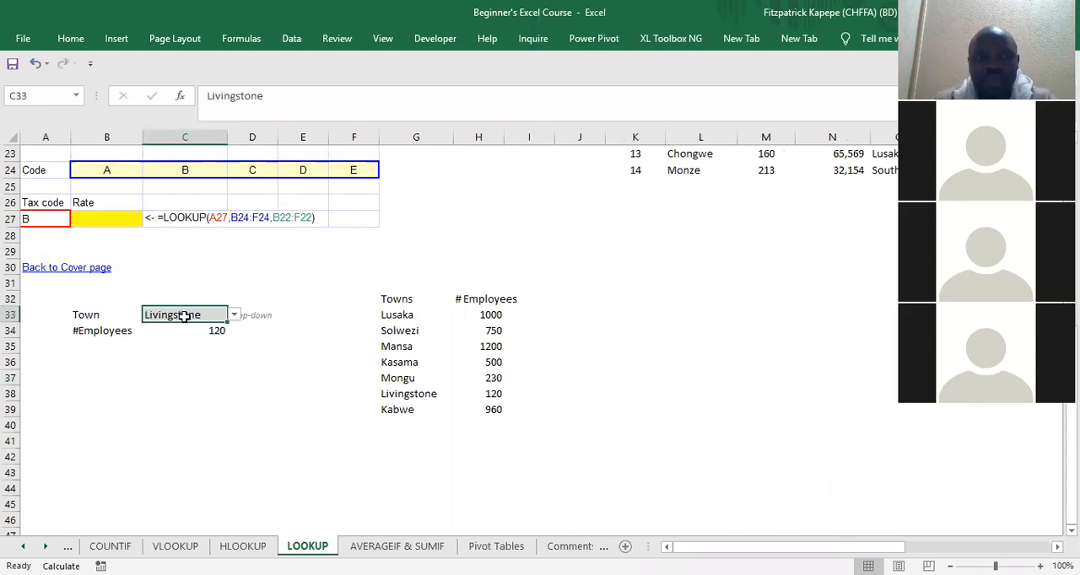
{"action": "left_click", "coordinate": [235, 315]}
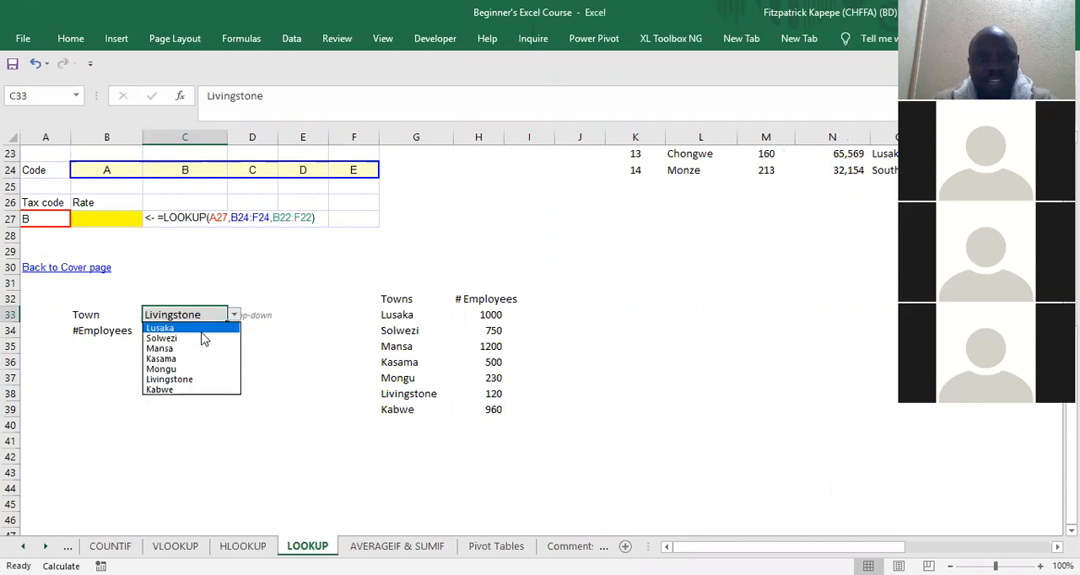
{"action": "left_click", "coordinate": [203, 329]}
{"action": "left_click", "coordinate": [226, 394]}
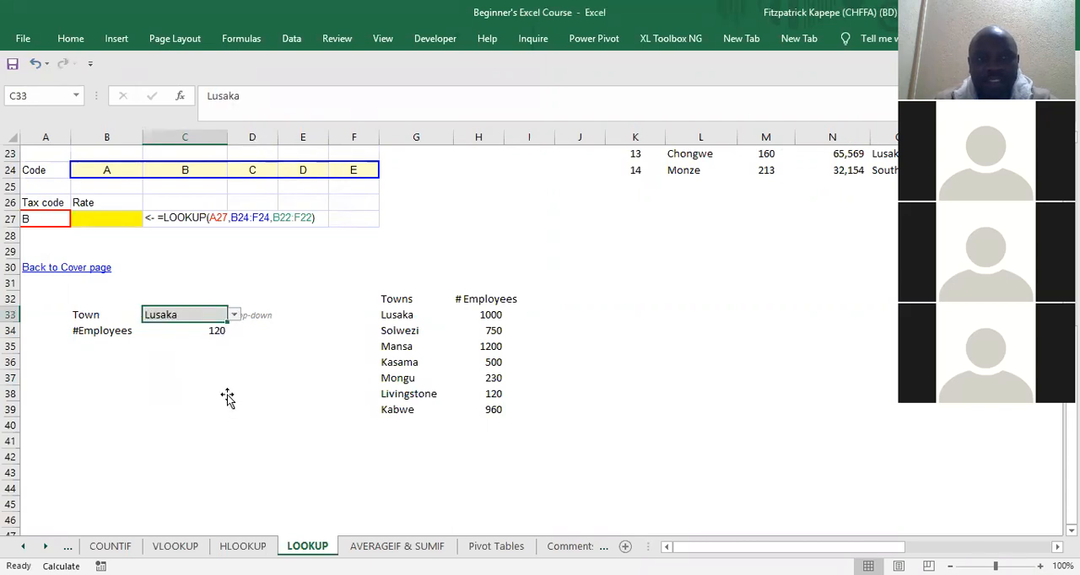
Step: Re-enter the LOOKUP formula in C34 unchanged to recalculate the employee number for the selected town
{"action": "left_click", "coordinate": [193, 316]}
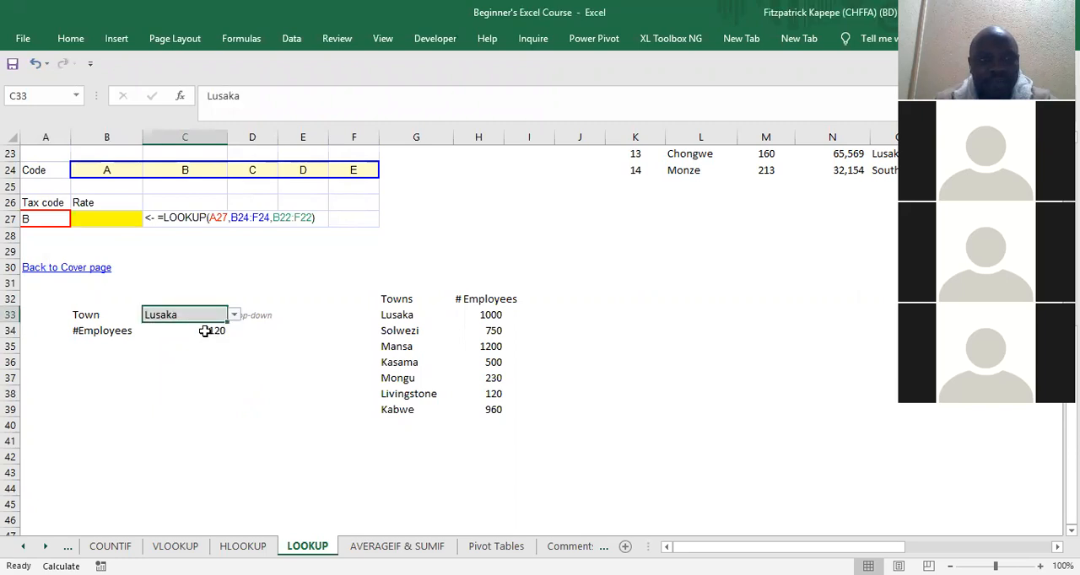
{"action": "left_click", "coordinate": [205, 332]}
{"action": "key", "text": "F2"}
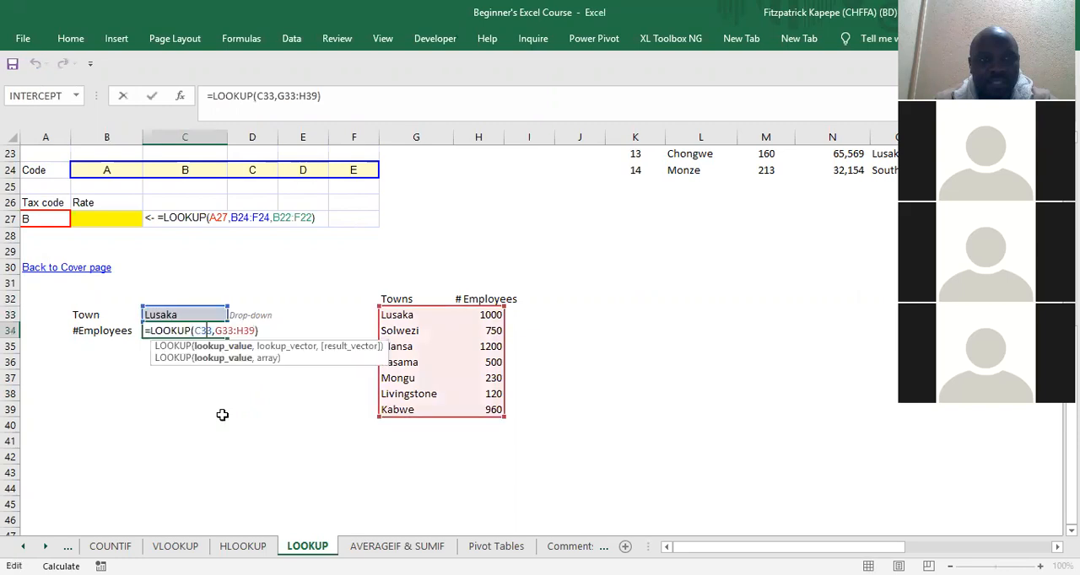
{"action": "left_click", "coordinate": [222, 414]}
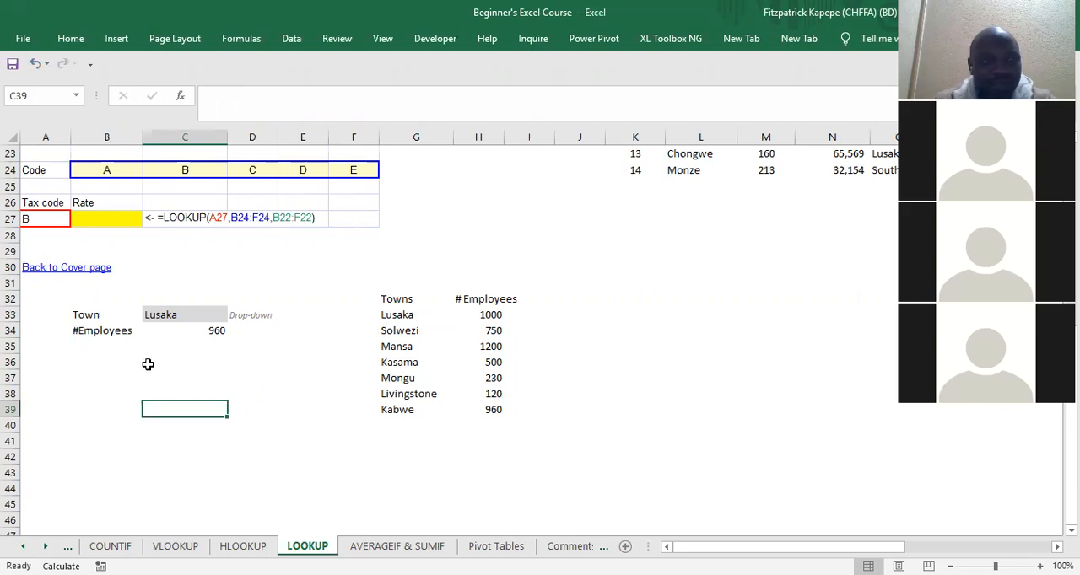
Step: Review the function arguments of the LOOKUP formula in C34
{"action": "left_click", "coordinate": [194, 329]}
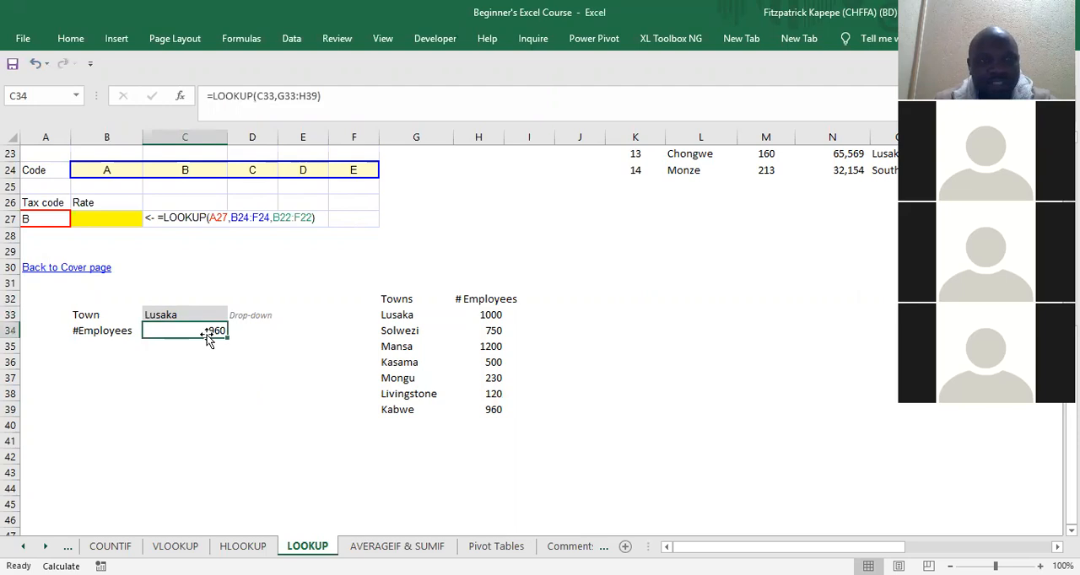
{"action": "left_click", "coordinate": [180, 99]}
{"action": "left_click", "coordinate": [328, 177]}
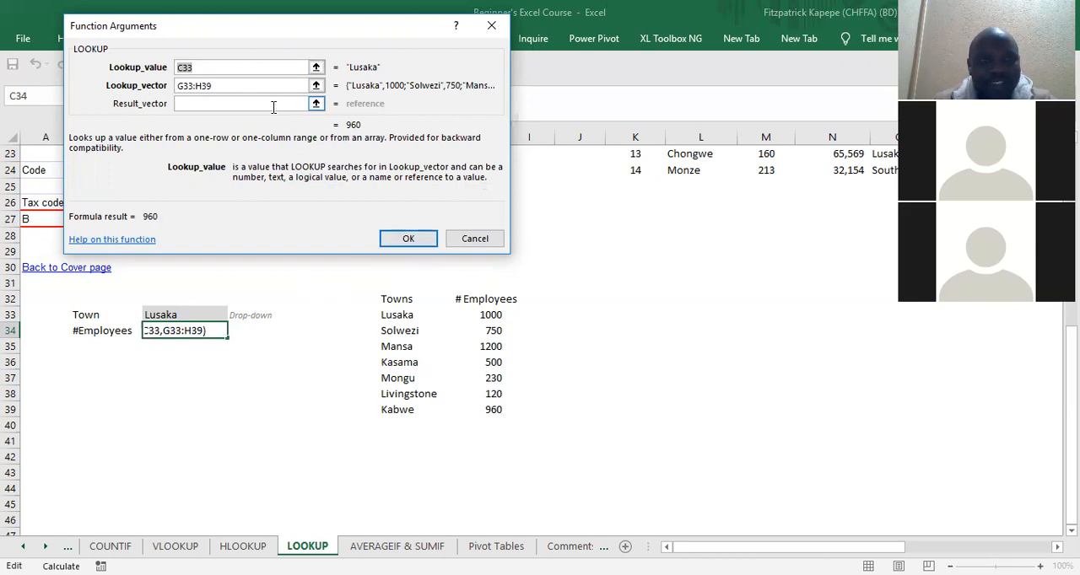
{"action": "left_click", "coordinate": [409, 241]}
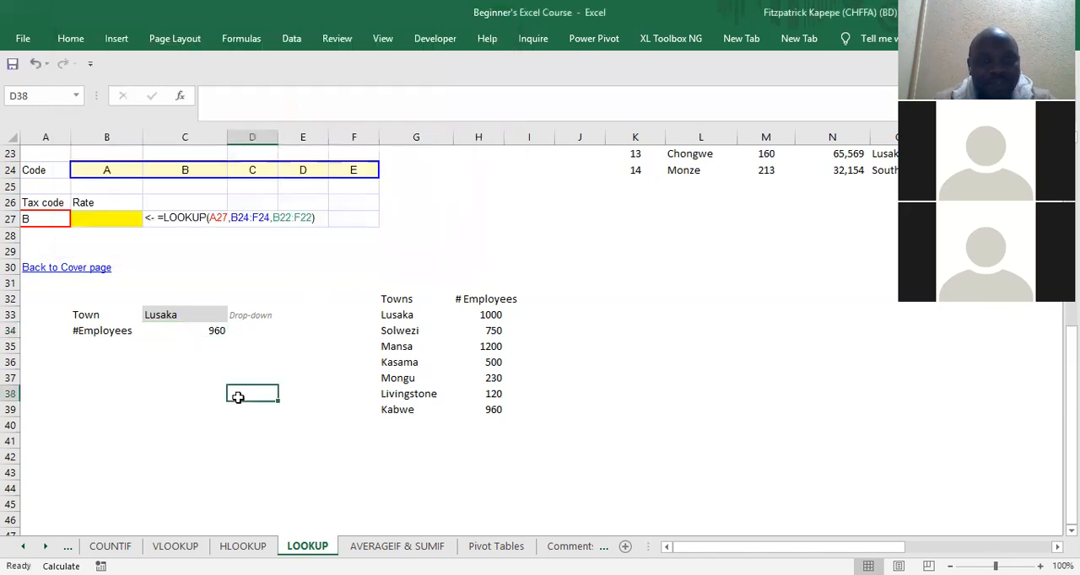
Step: Choose Mansa as the town in C33 and check the employee number looked up in C34
{"action": "left_click", "coordinate": [178, 317]}
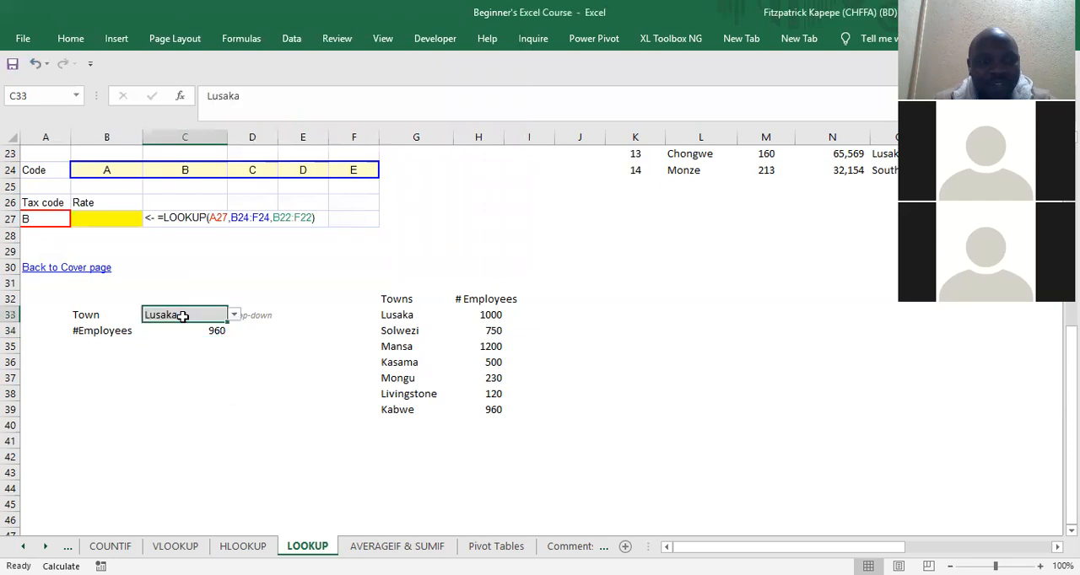
{"action": "left_click", "coordinate": [233, 315]}
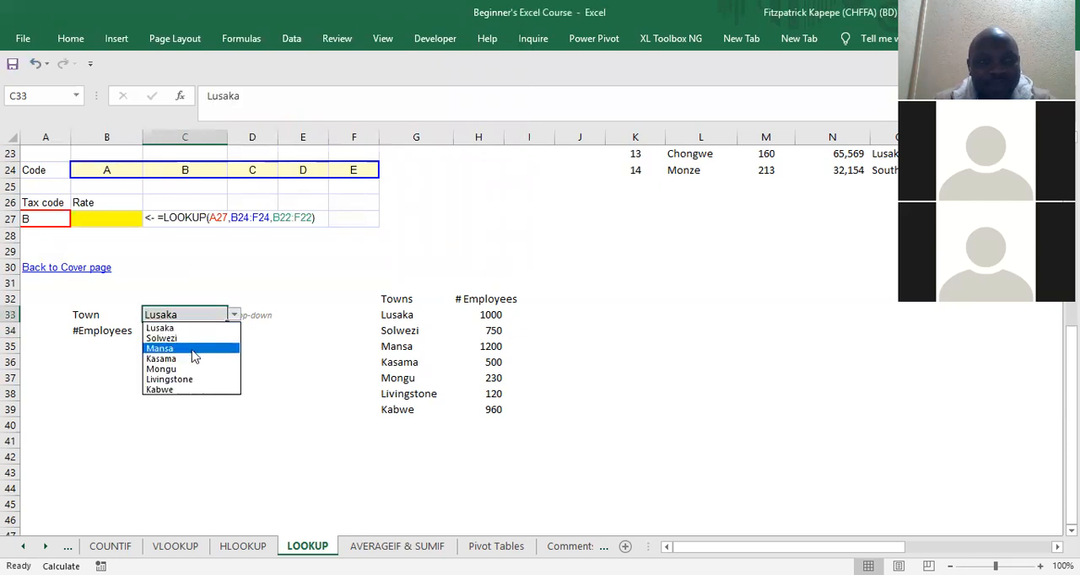
{"action": "left_click", "coordinate": [193, 355]}
{"action": "left_click", "coordinate": [206, 391]}
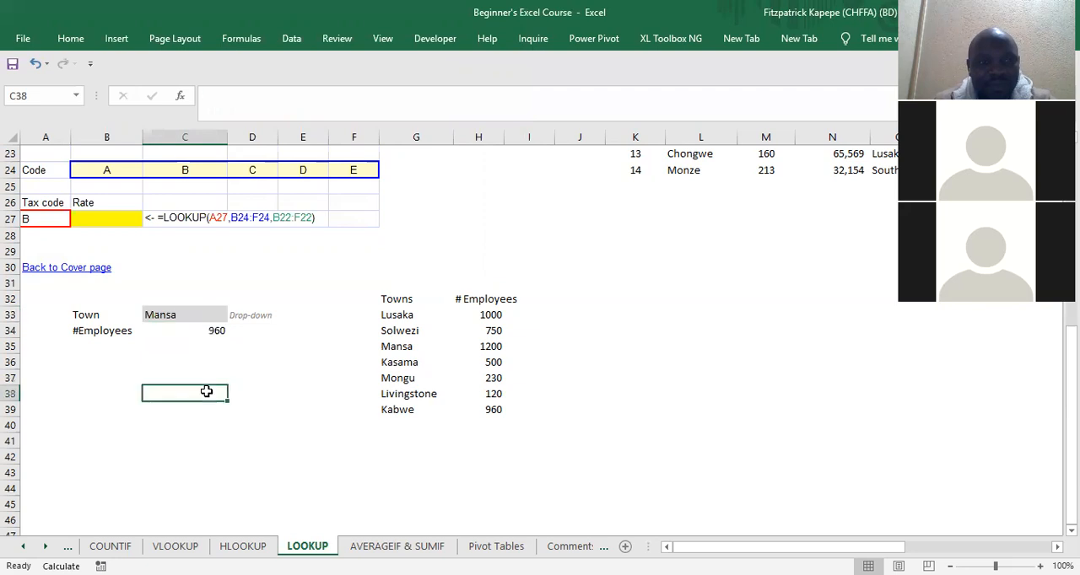
{"action": "left_click", "coordinate": [202, 334]}
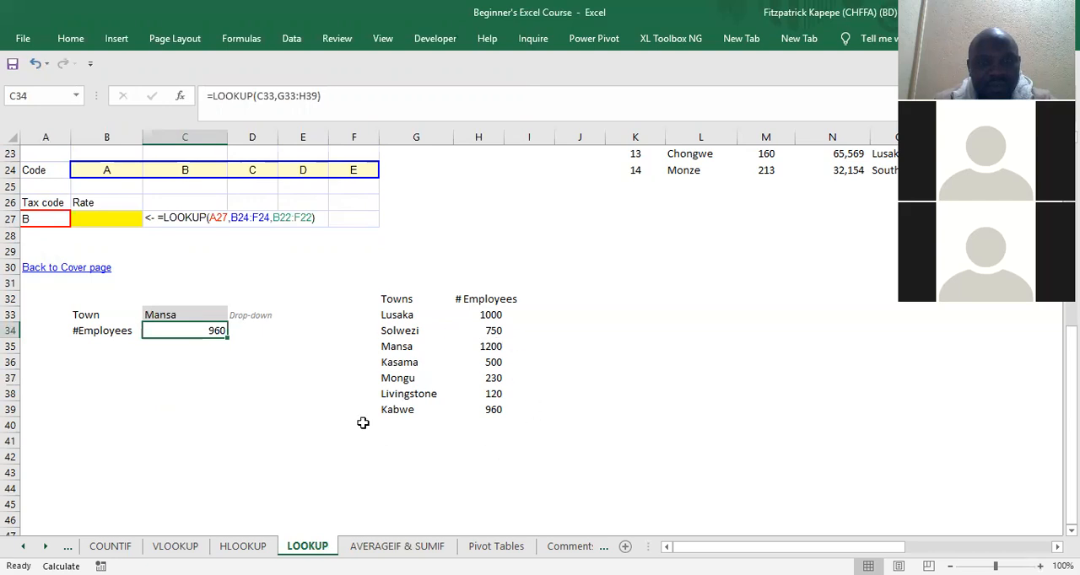
Step: Choose Lusaka as the town in C33 and check the employee number looked up in C34
{"action": "left_click", "coordinate": [390, 329]}
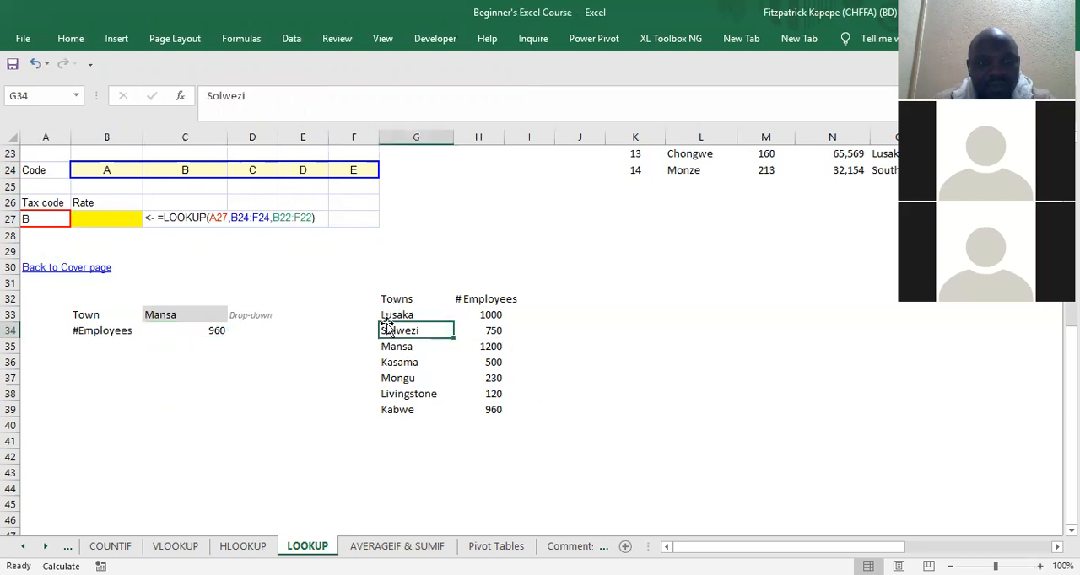
{"action": "left_click", "coordinate": [181, 314]}
{"action": "left_click", "coordinate": [235, 316]}
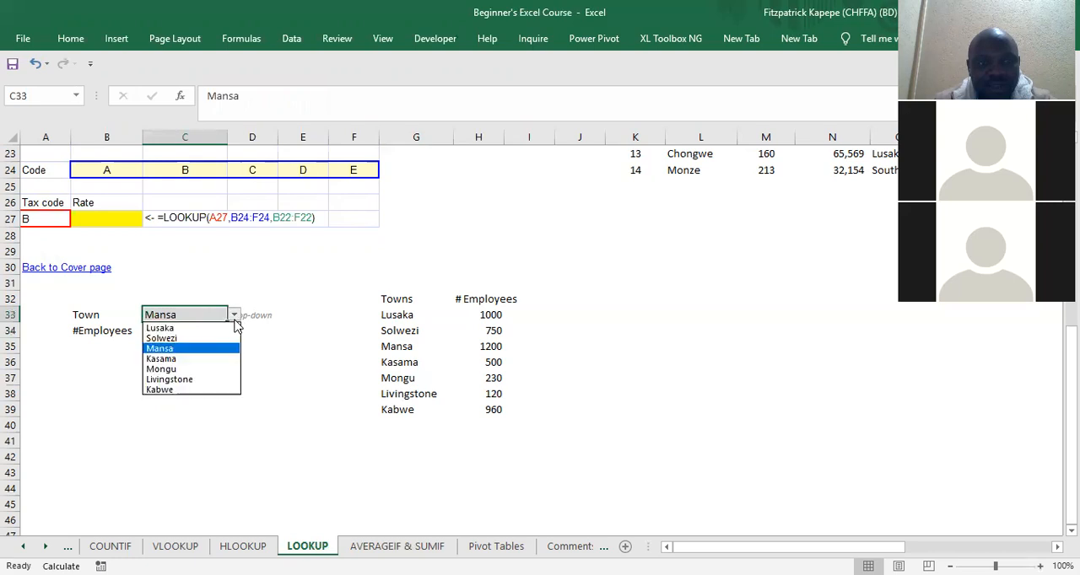
{"action": "left_click", "coordinate": [173, 328]}
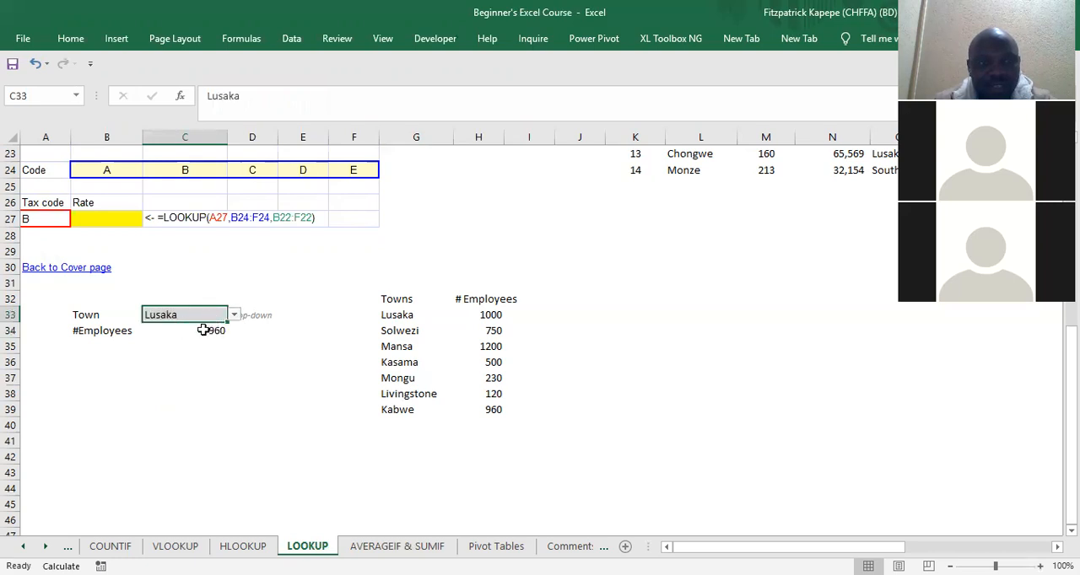
{"action": "left_click", "coordinate": [204, 330]}
{"action": "left_click", "coordinate": [203, 303]}
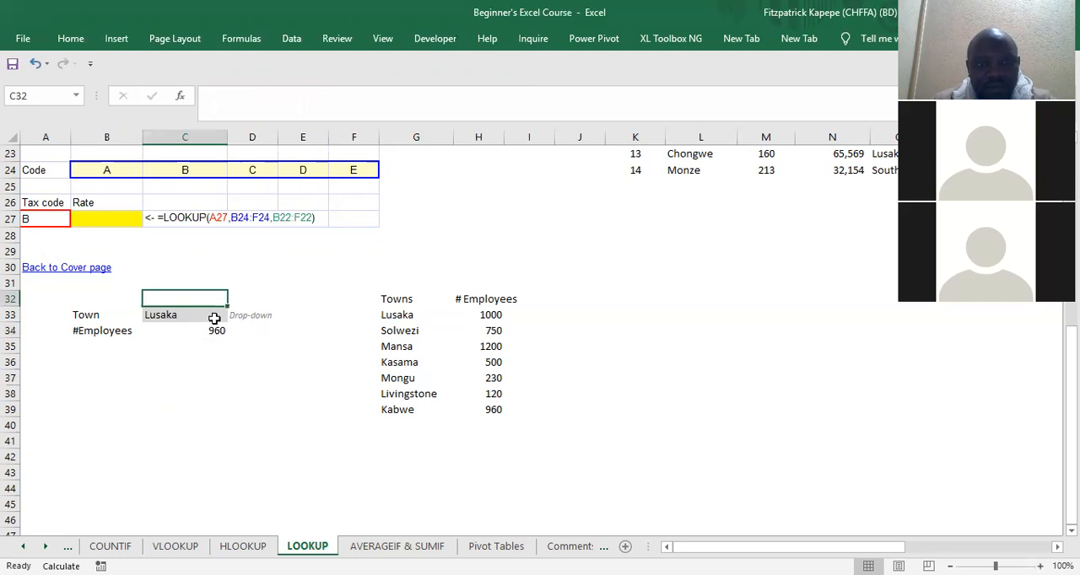
Step: Inspect the LOOKUP formula in C34 and the ranges it references
{"action": "left_click", "coordinate": [405, 349]}
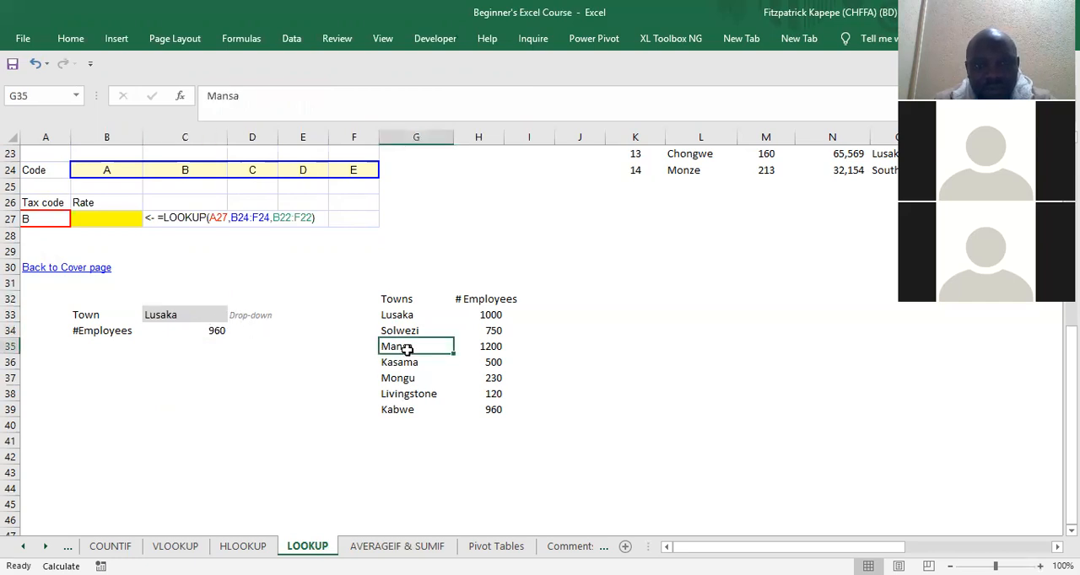
{"action": "double_click", "coordinate": [174, 330]}
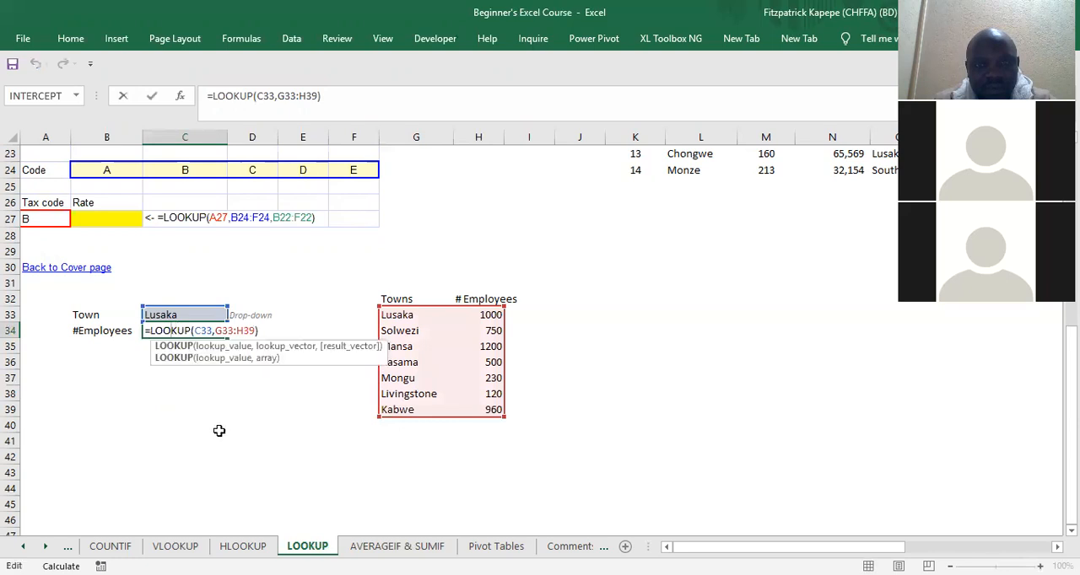
{"action": "left_click", "coordinate": [208, 408]}
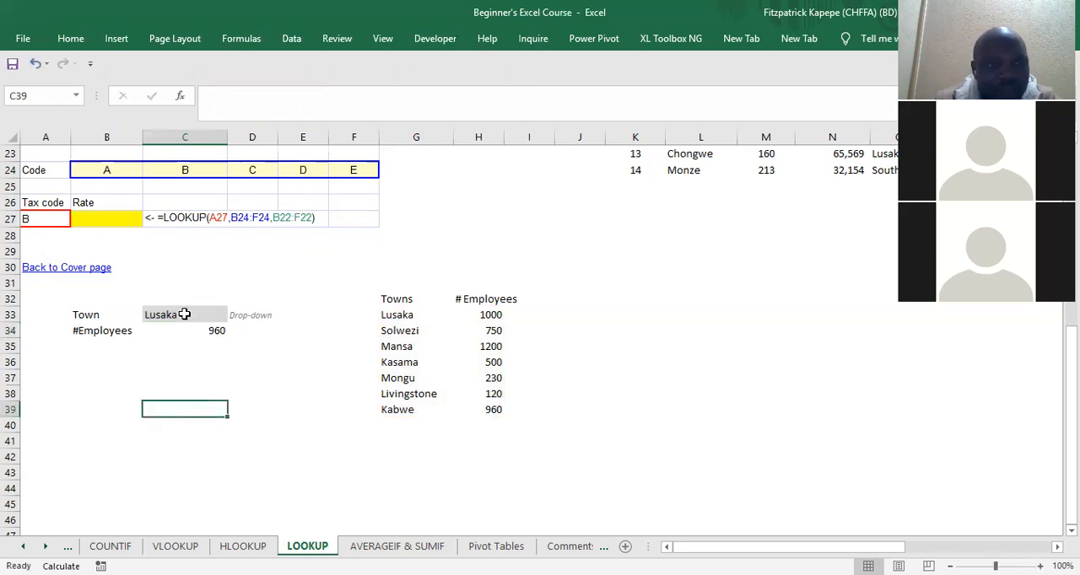
Step: Choose Mansa as the town in C33 to test the lookup
{"action": "left_click", "coordinate": [183, 321]}
{"action": "left_click", "coordinate": [234, 317]}
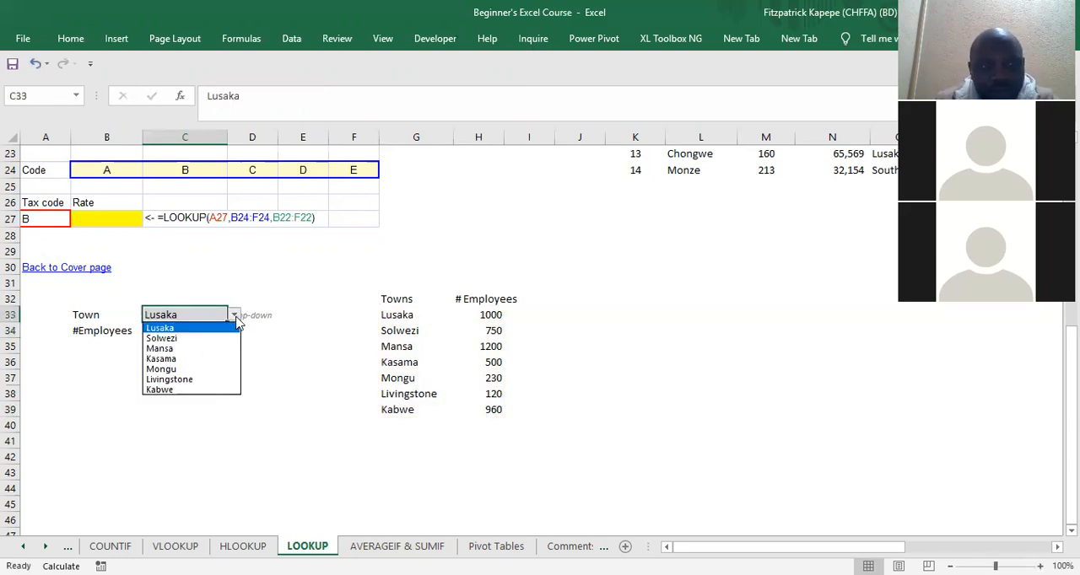
{"action": "left_click", "coordinate": [192, 348]}
{"action": "left_click", "coordinate": [202, 379]}
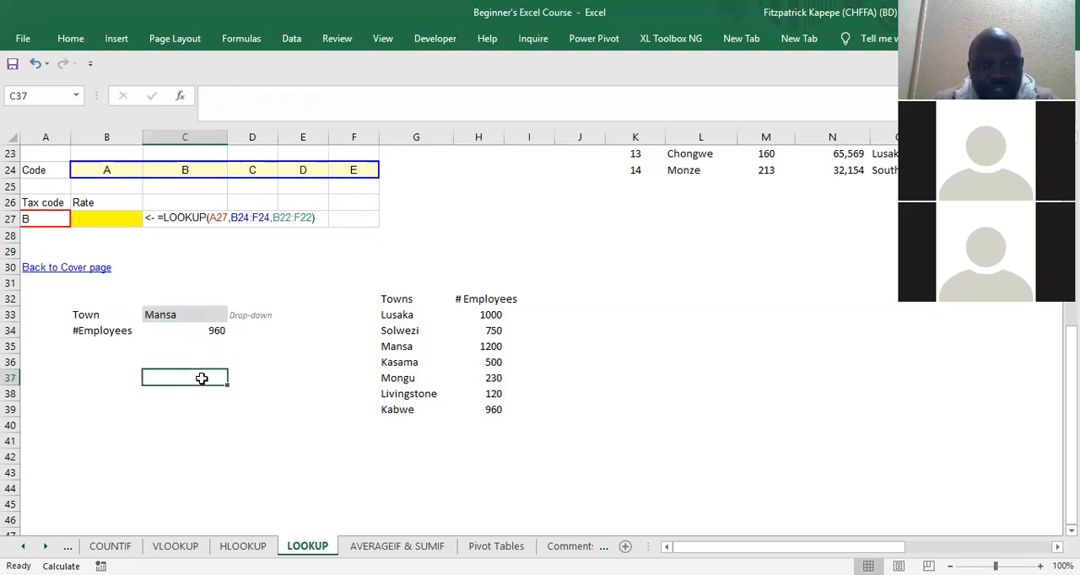
Step: Choose Livingstone as the town in C33 and save the workbook to recalculate C34
{"action": "left_click", "coordinate": [180, 314]}
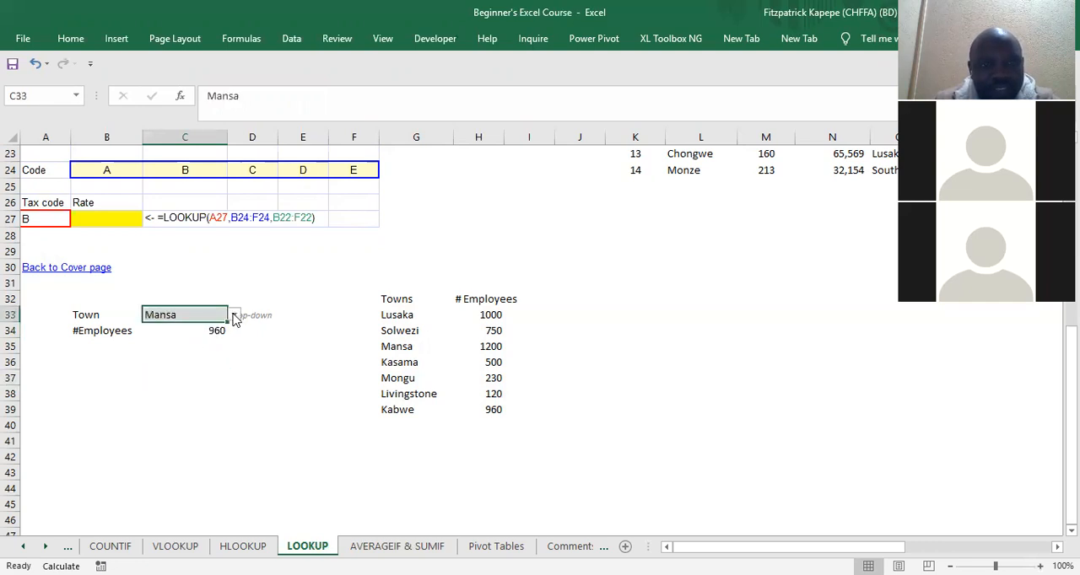
{"action": "left_click", "coordinate": [235, 315]}
{"action": "left_click", "coordinate": [211, 380]}
{"action": "left_click", "coordinate": [211, 377]}
{"action": "left_click", "coordinate": [189, 330]}
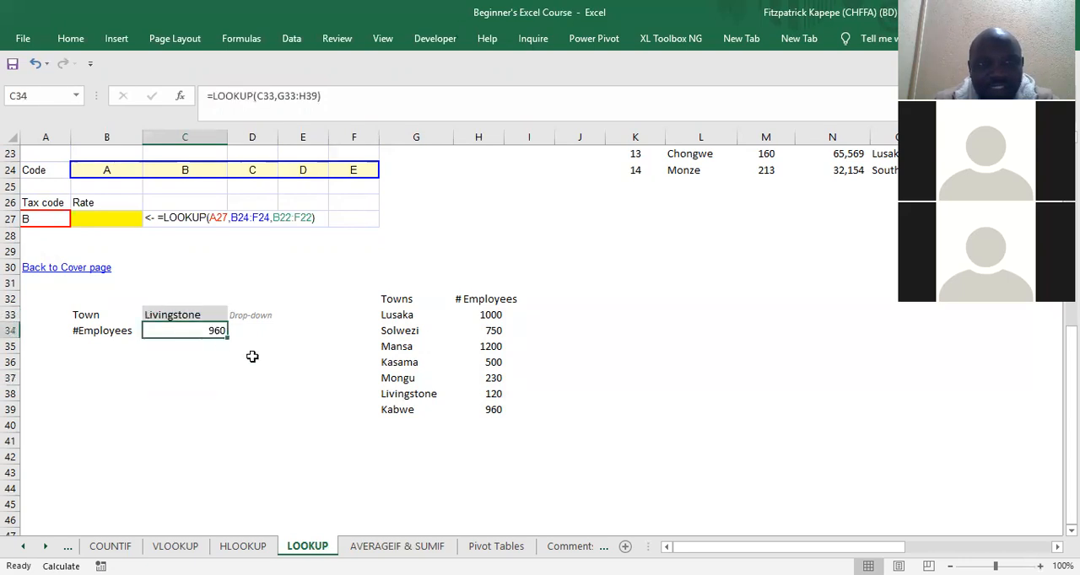
{"action": "left_click", "coordinate": [12, 63]}
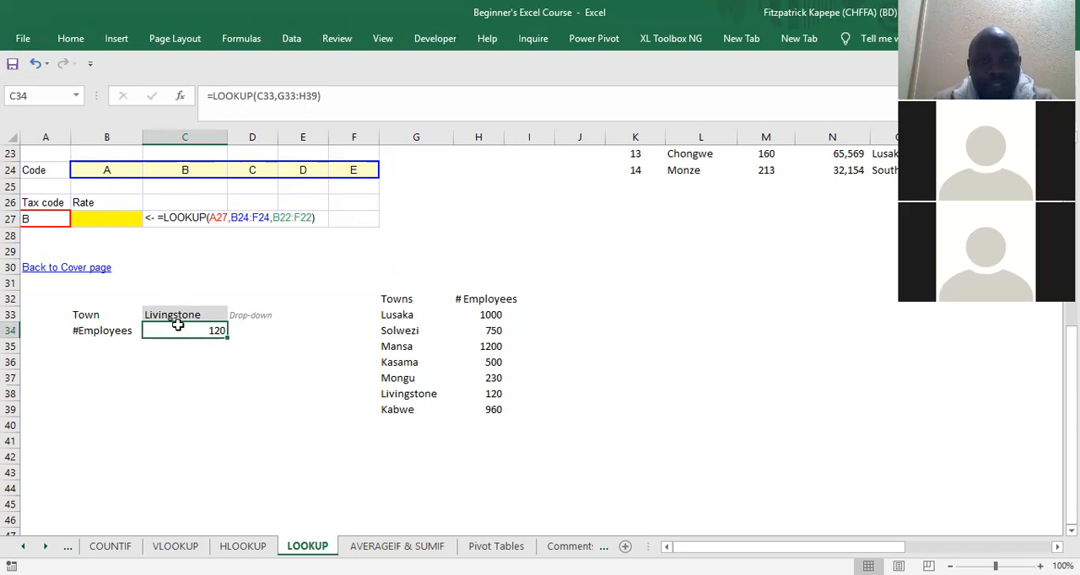
Step: Switch the town in C33 back to Lusaka to test the lookup
{"action": "left_click", "coordinate": [211, 316]}
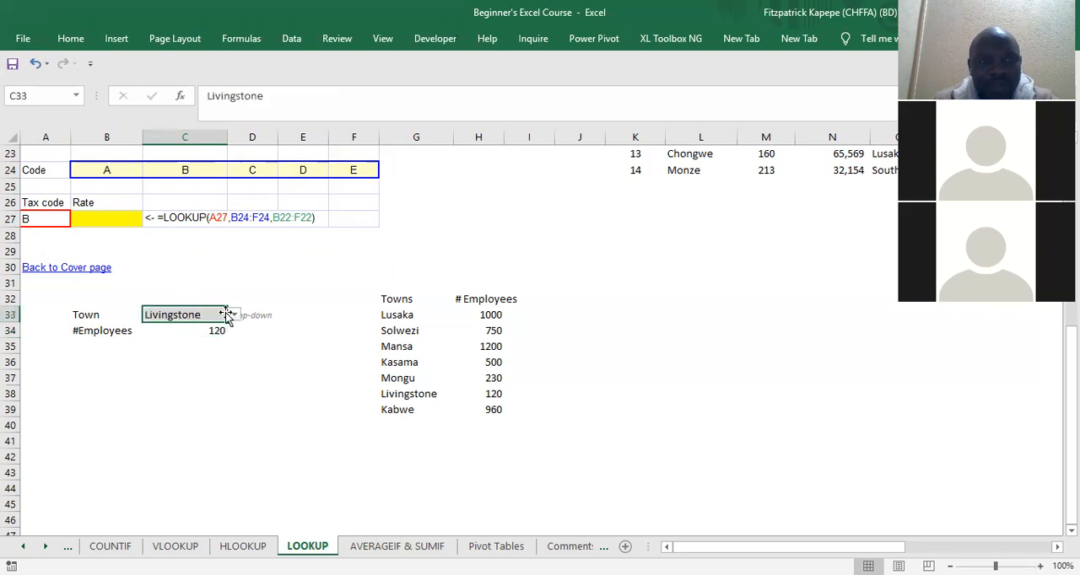
{"action": "left_click", "coordinate": [235, 316]}
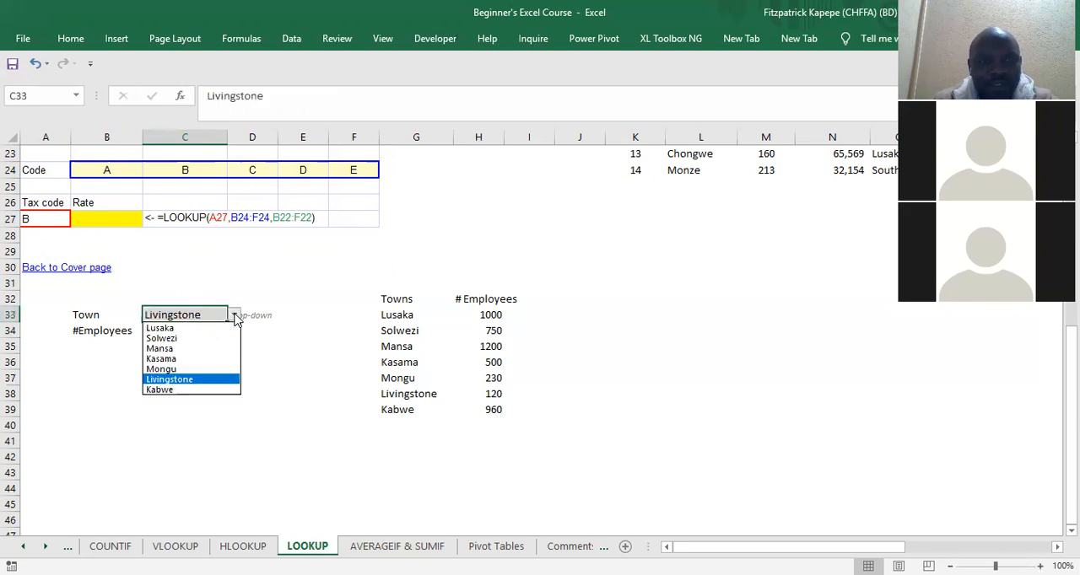
{"action": "left_click", "coordinate": [208, 325]}
{"action": "left_click", "coordinate": [213, 395]}
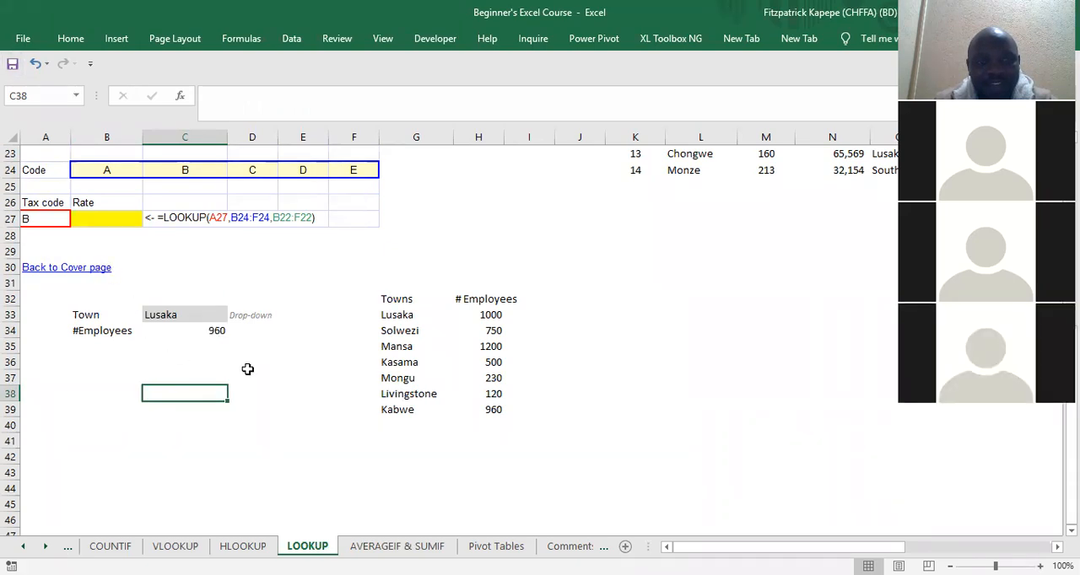
Step: Choose Solwezi as the town in C33 and save the workbook to recalculate the lookup
{"action": "left_click", "coordinate": [182, 319]}
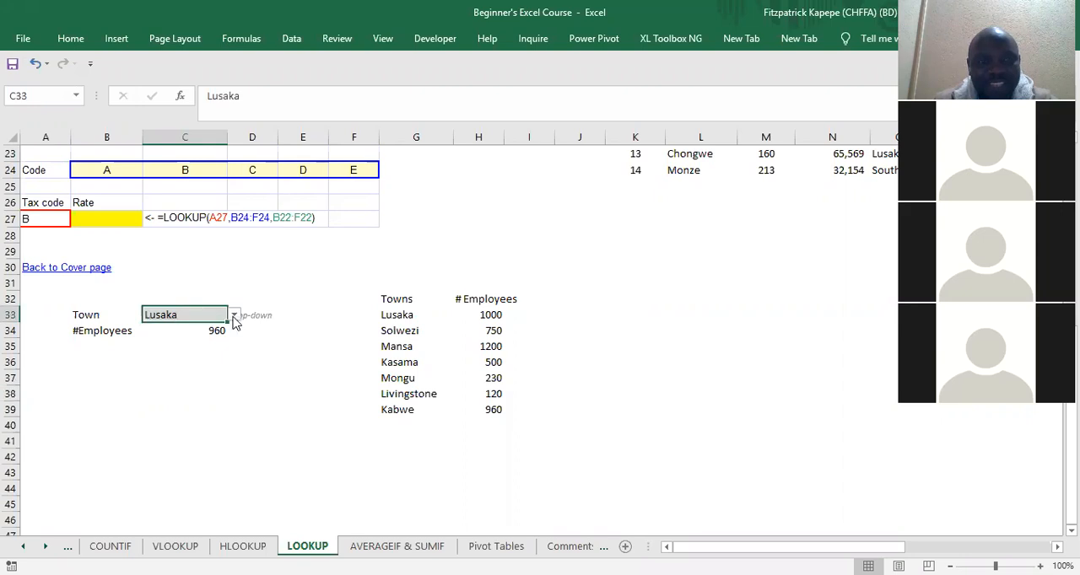
{"action": "left_click", "coordinate": [233, 314]}
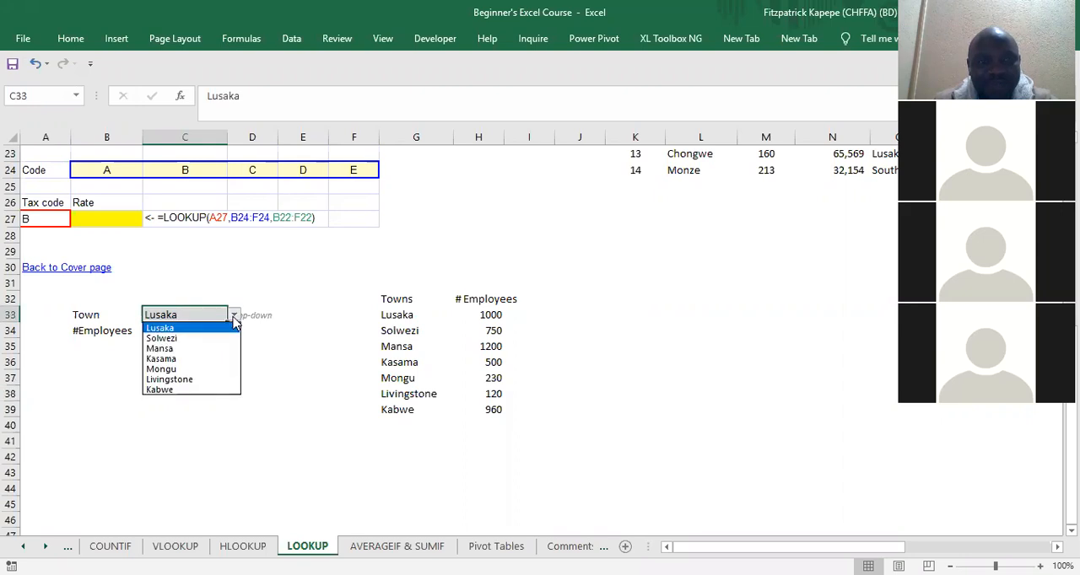
{"action": "left_click", "coordinate": [193, 339]}
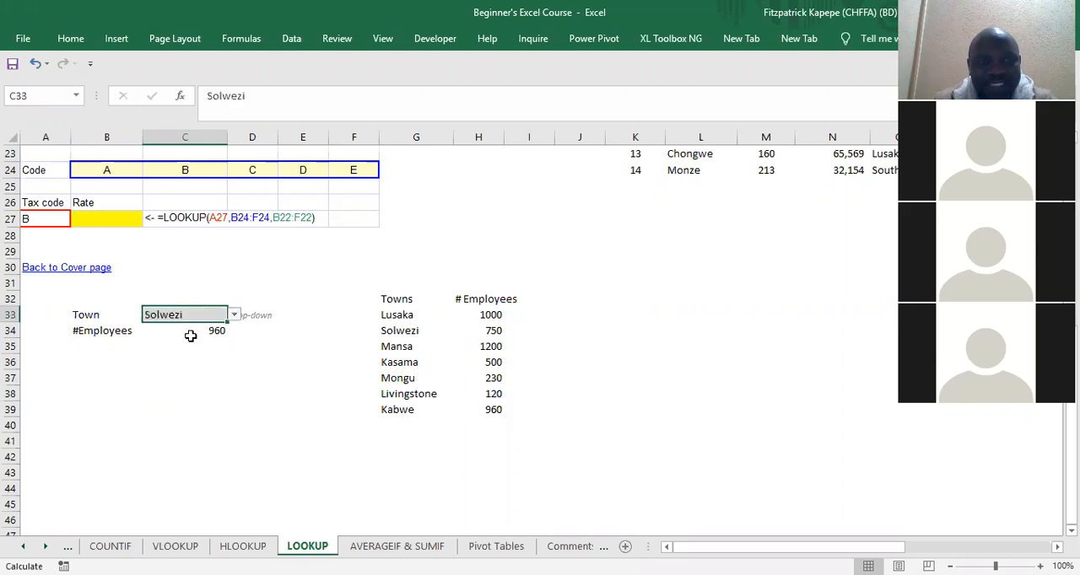
{"action": "left_click", "coordinate": [193, 357]}
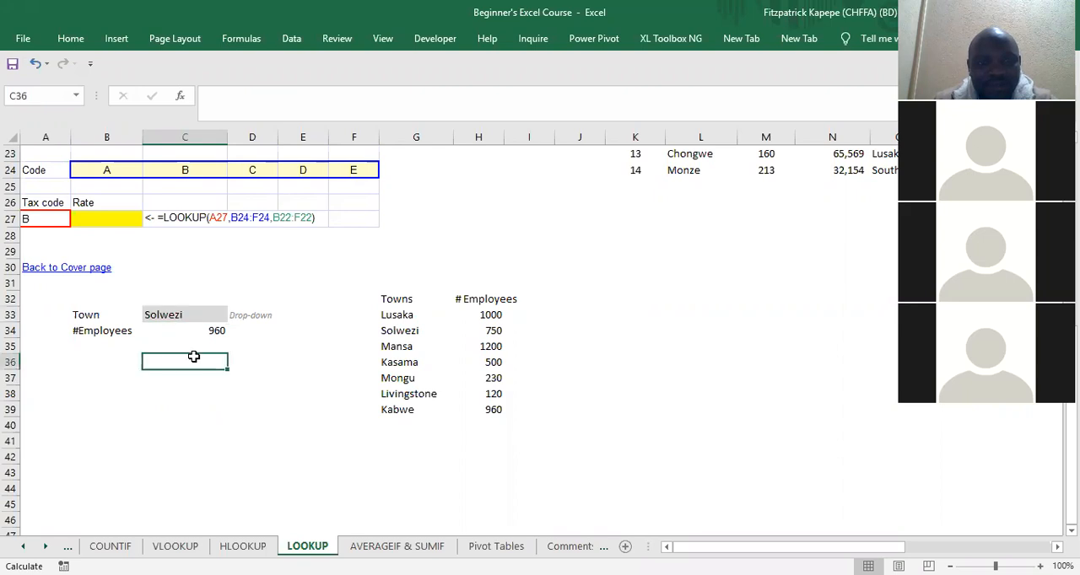
{"action": "left_click", "coordinate": [12, 64]}
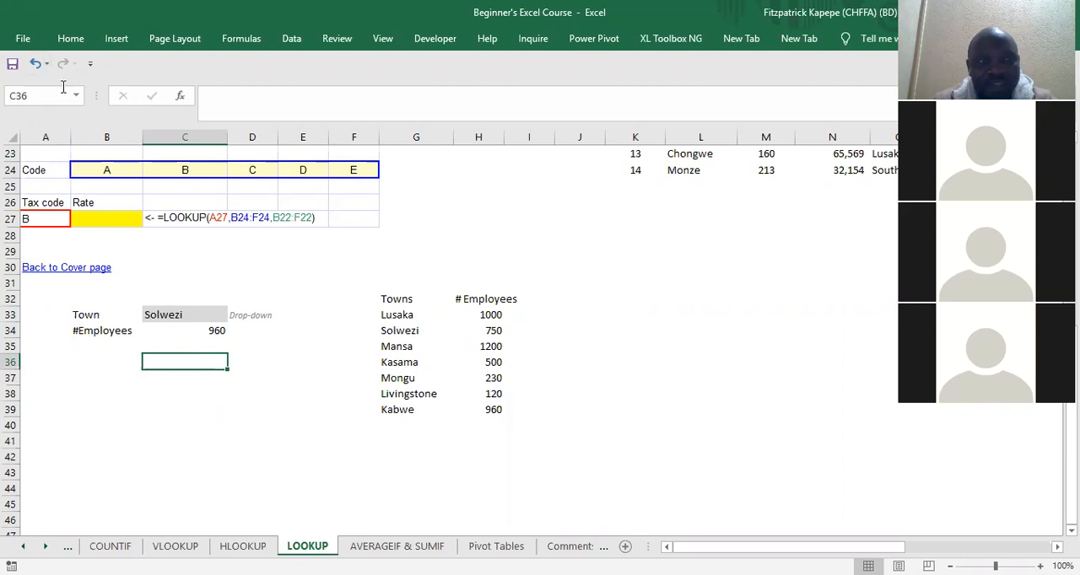
Step: Set the workbook calculation option to Automatic in the formula options
{"action": "left_click", "coordinate": [23, 39]}
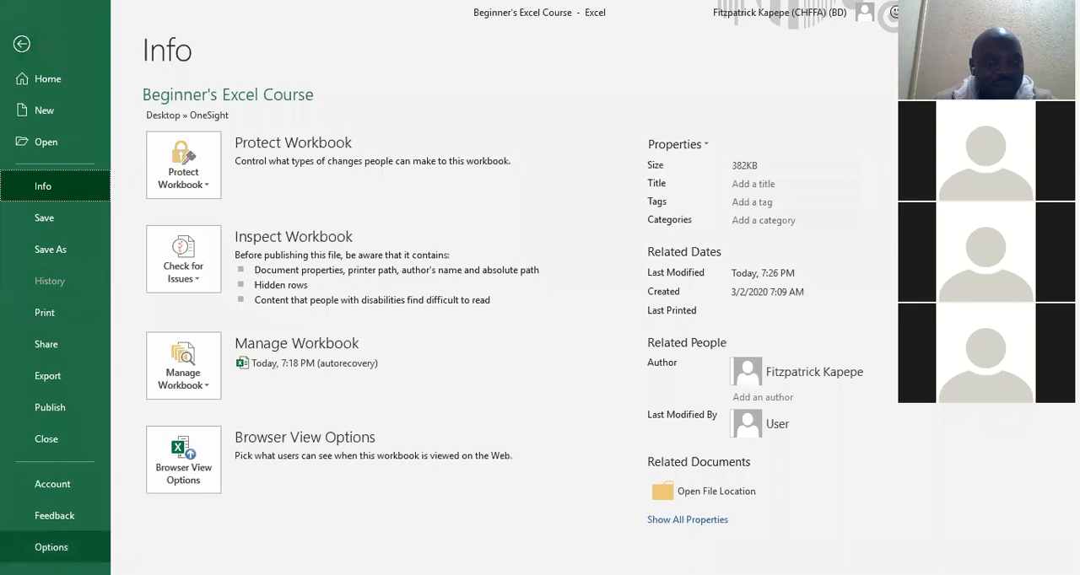
{"action": "left_click", "coordinate": [48, 547]}
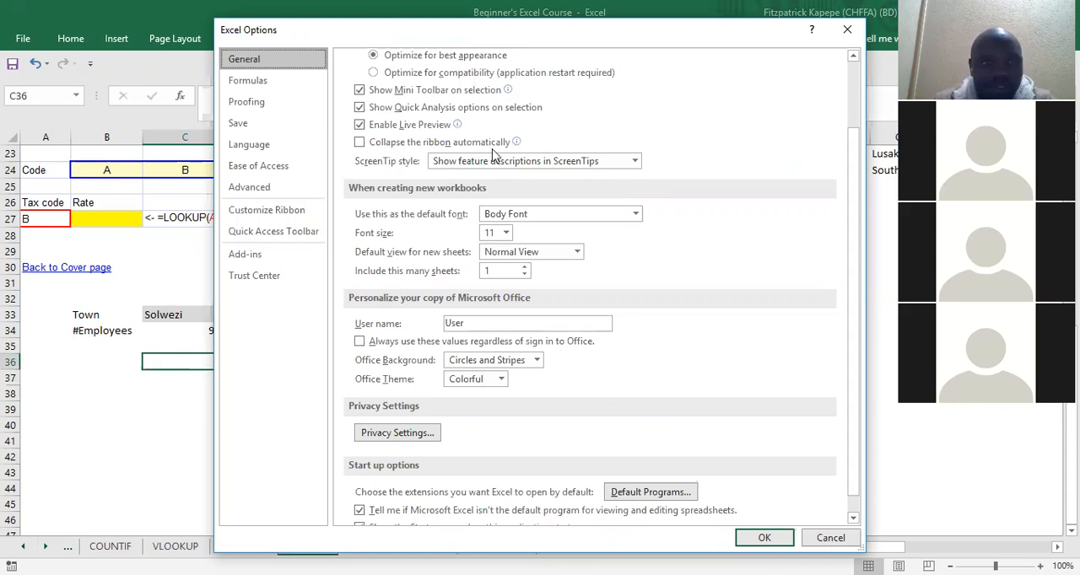
{"action": "left_click", "coordinate": [252, 83]}
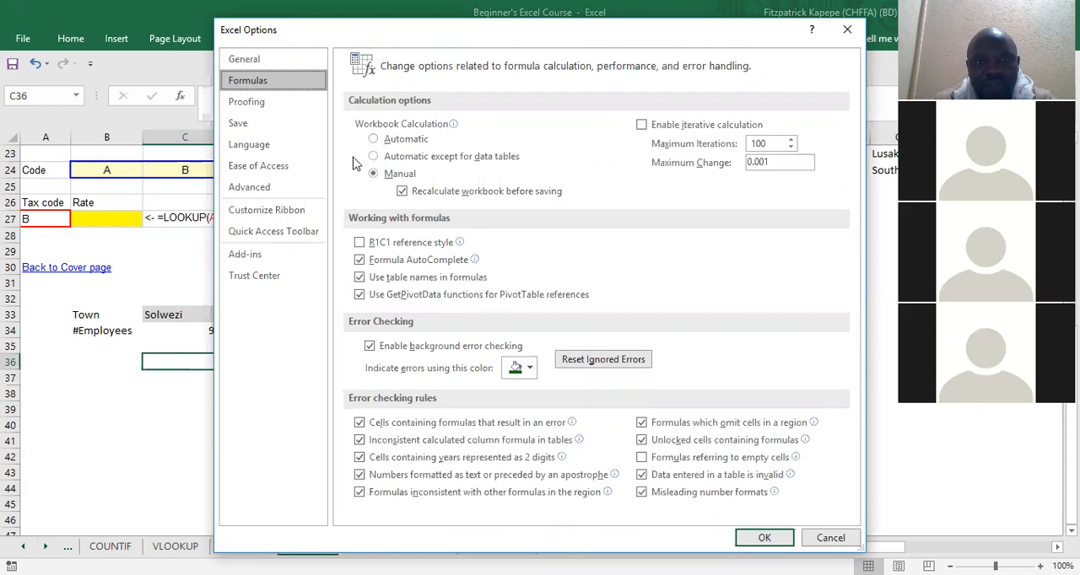
{"action": "left_click", "coordinate": [373, 140]}
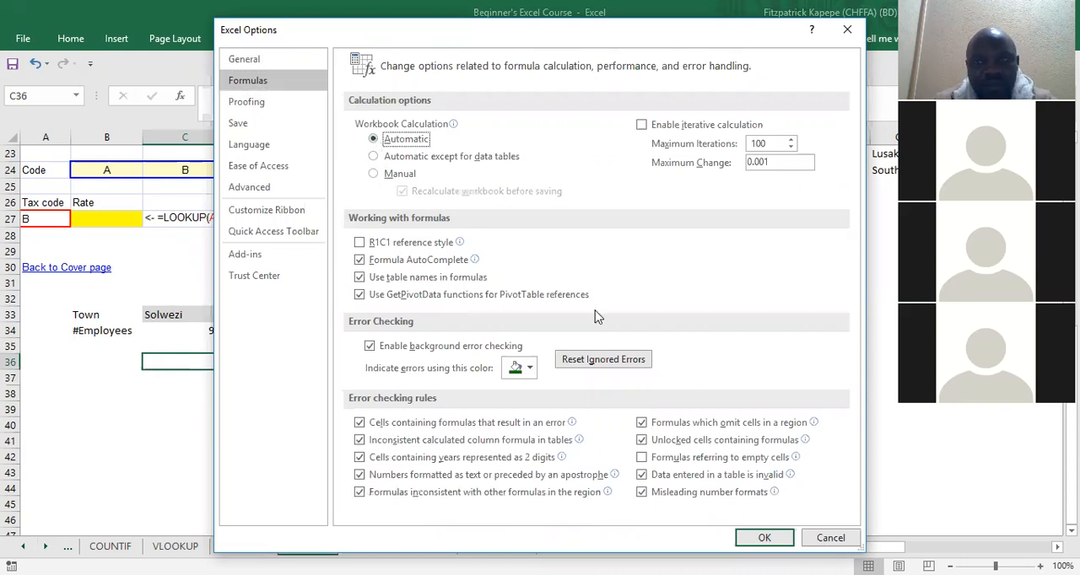
{"action": "left_click", "coordinate": [766, 538]}
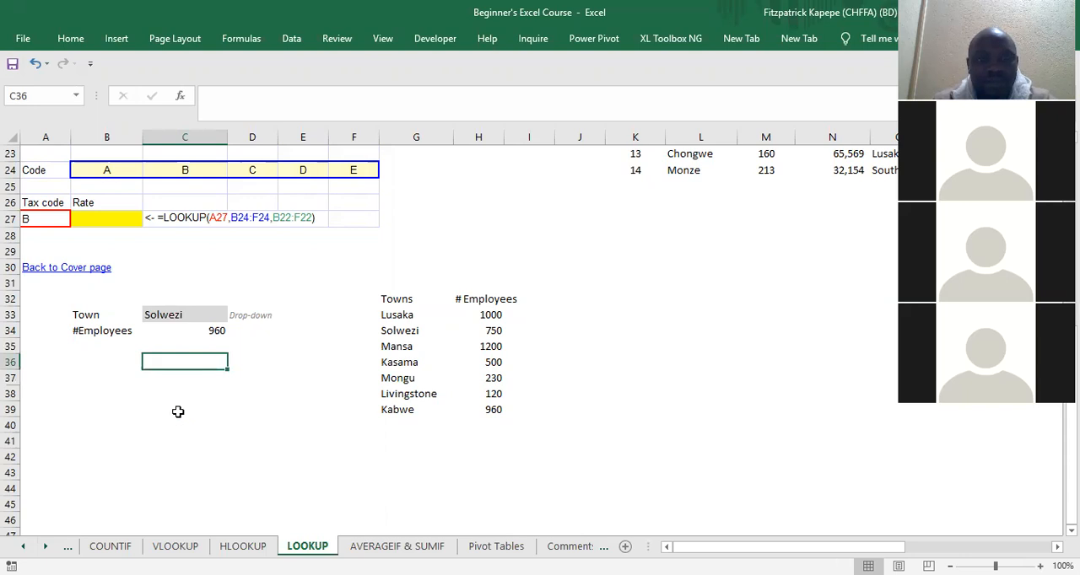
Step: Start a new LOOKUP formula in C34 using the lookup_value, lookup_vector, result_vector arguments, with C33 as the lookup value
{"action": "left_click", "coordinate": [186, 341]}
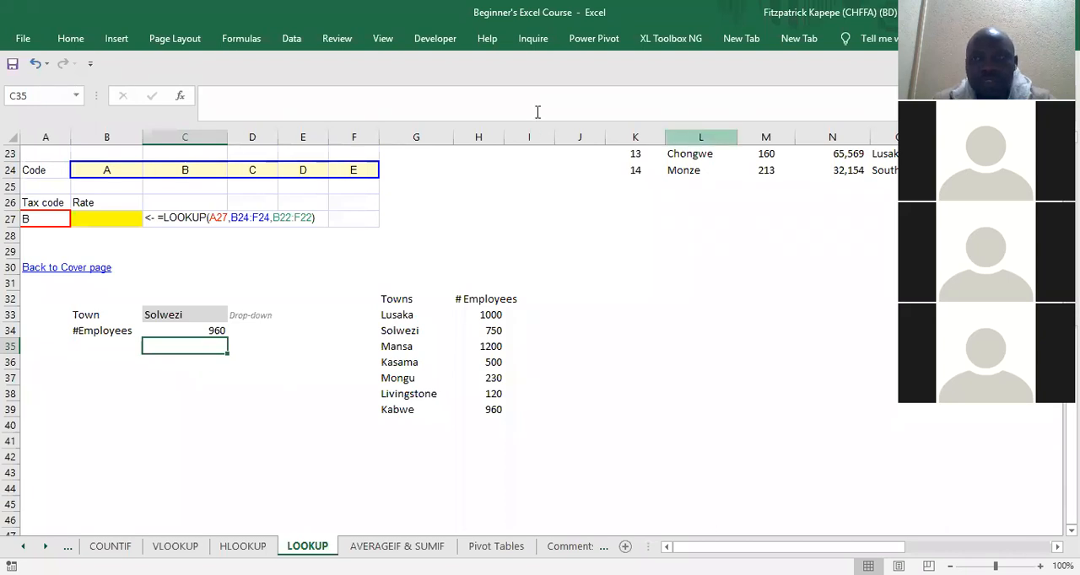
{"action": "key", "text": "Up"}
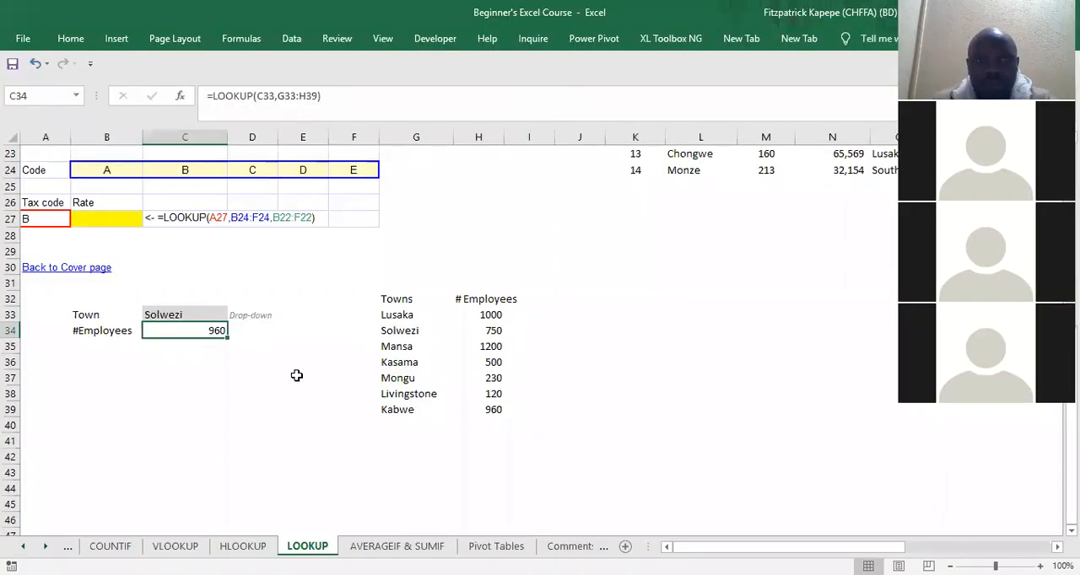
{"action": "left_click", "coordinate": [393, 356]}
{"action": "left_click", "coordinate": [187, 337]}
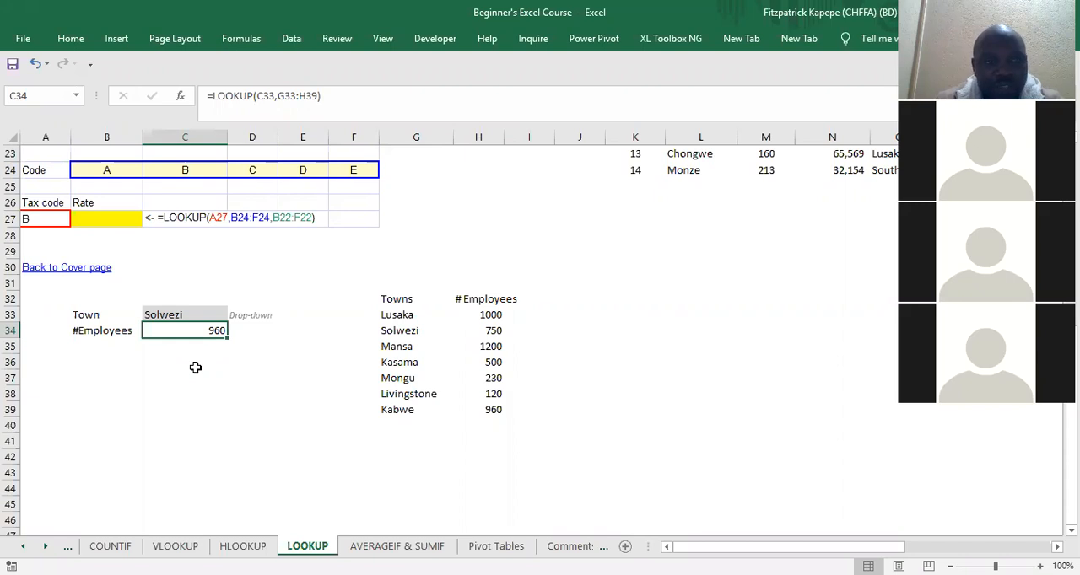
{"action": "type", "text": "="}
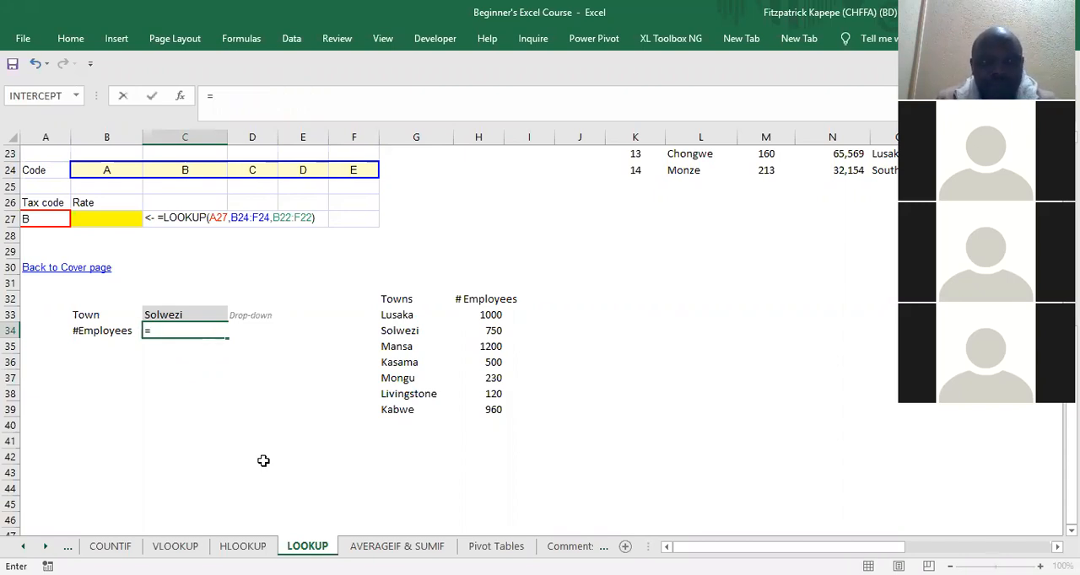
{"action": "type", "text": "look"}
{"action": "key", "text": "Tab"}
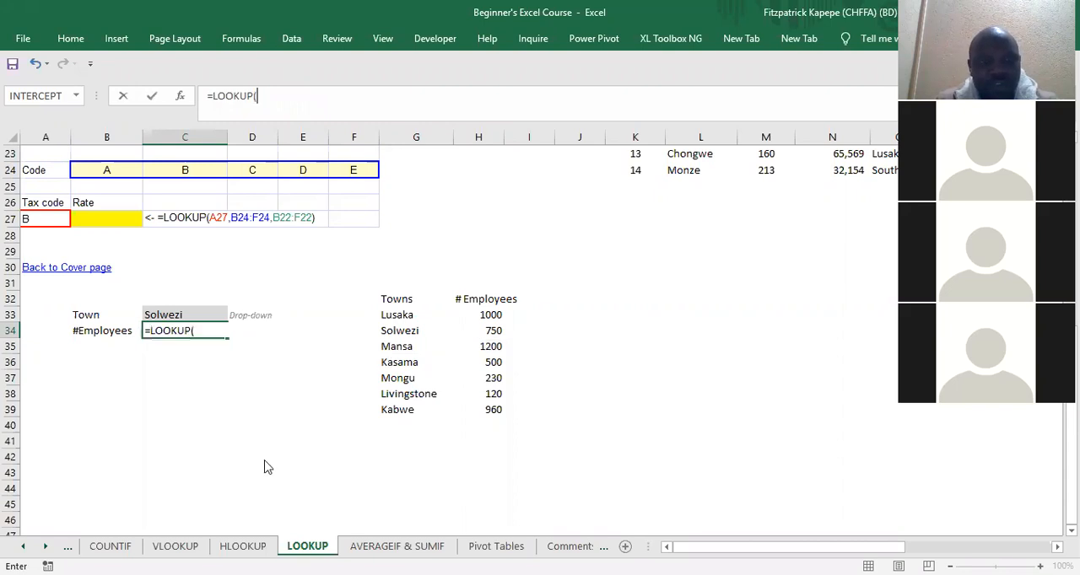
{"action": "key", "text": "ctrl+a"}
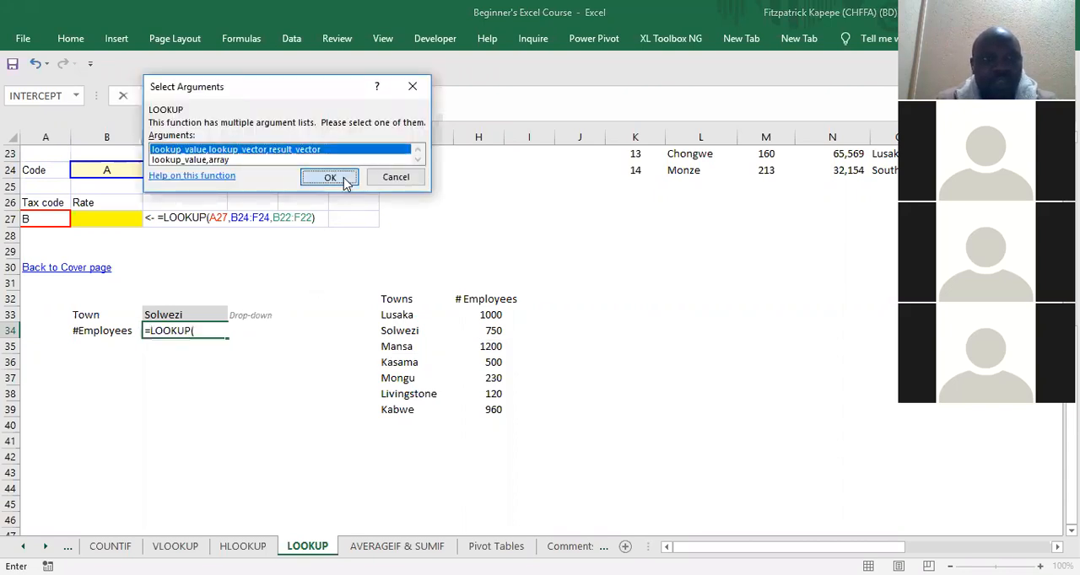
{"action": "left_click", "coordinate": [380, 176]}
{"action": "left_click_drag", "start_coordinate": [389, 32], "coordinate": [577, 47]}
{"action": "left_click", "coordinate": [160, 314]}
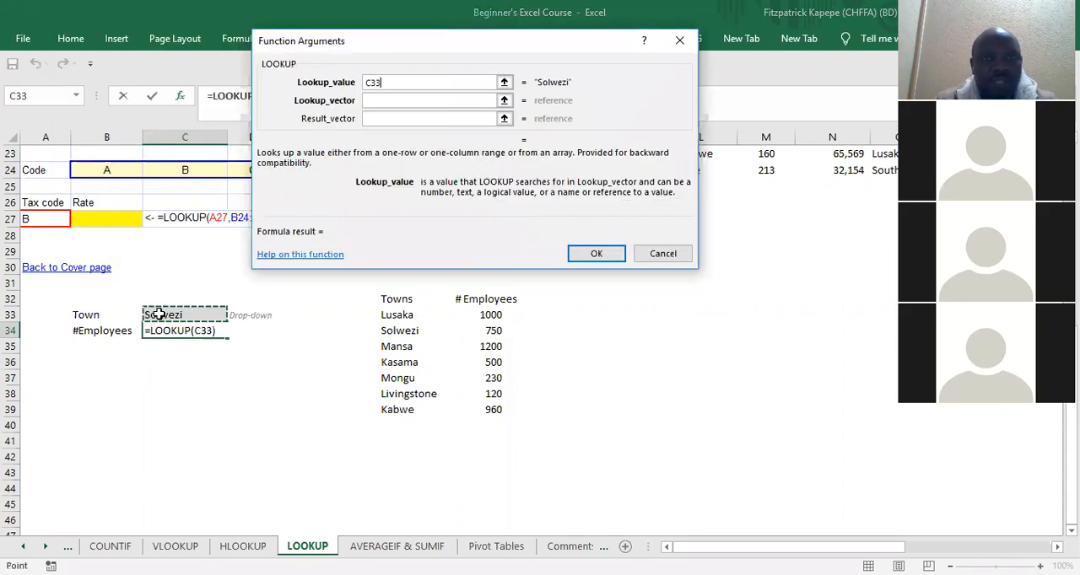
Step: Set the lookup vector of the C34 formula to the towns and employees range G33:H39
{"action": "left_click", "coordinate": [390, 102]}
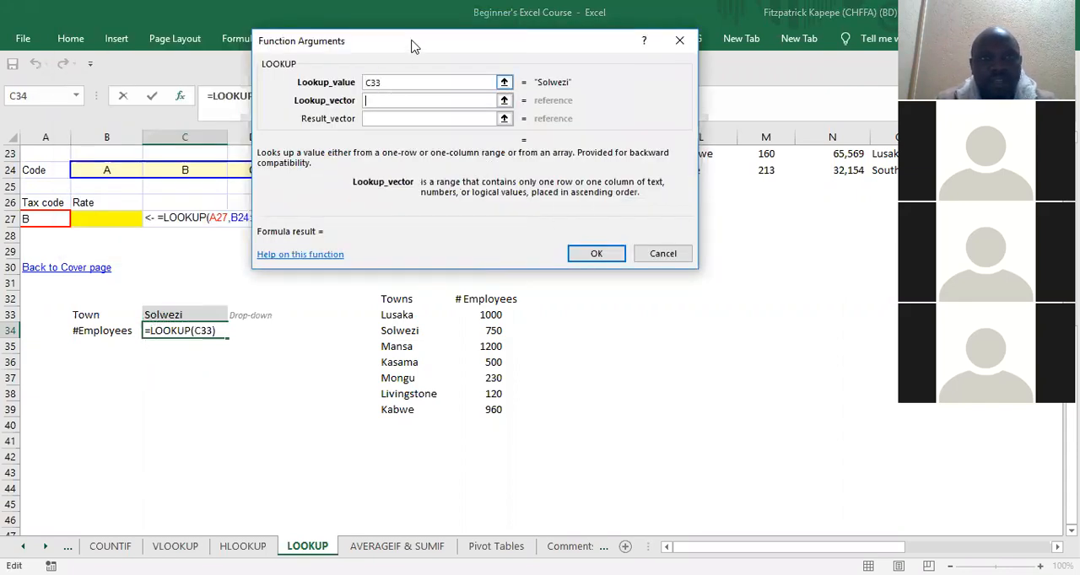
{"action": "left_click_drag", "start_coordinate": [414, 45], "coordinate": [212, 4]}
{"action": "left_click", "coordinate": [388, 315]}
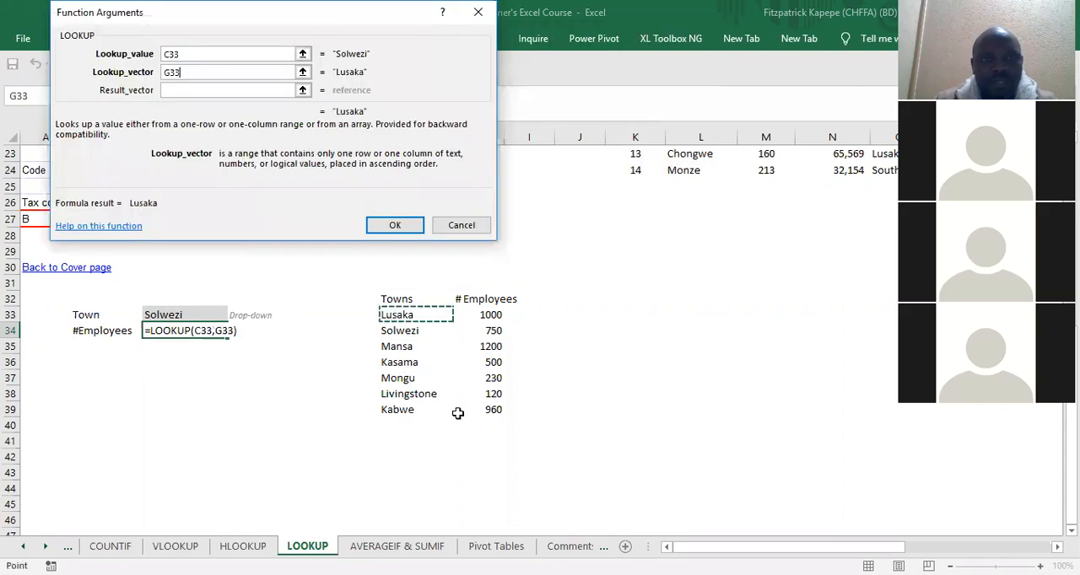
{"action": "left_click_drag", "start_coordinate": [457, 412], "coordinate": [459, 410]}
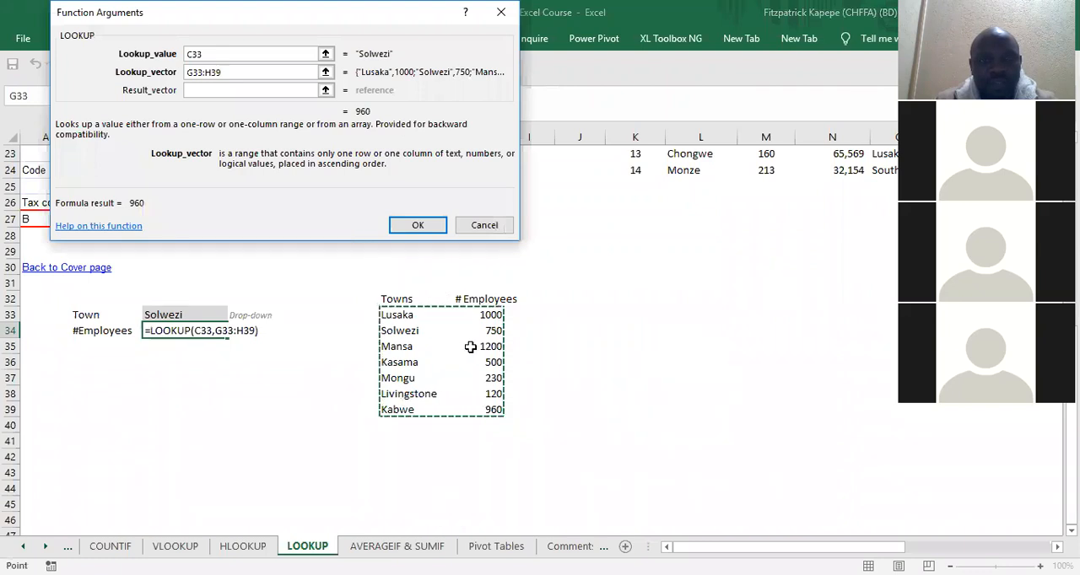
Step: Review the lookup value and lookup vector arguments and confirm the C34 formula as =LOOKUP(C33,G33:H39)
{"action": "left_click", "coordinate": [224, 55]}
{"action": "left_click", "coordinate": [253, 71]}
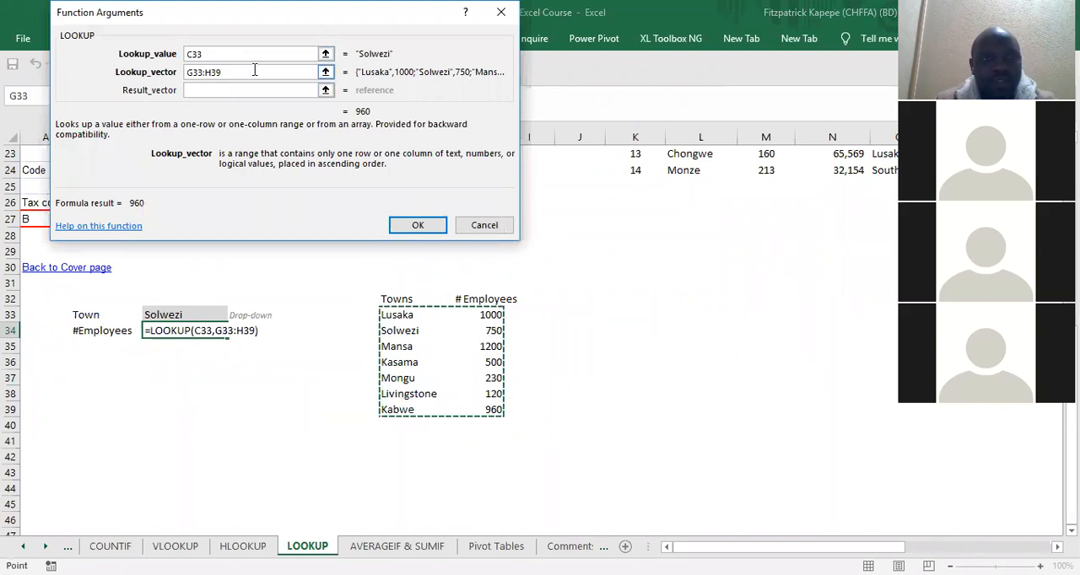
{"action": "left_click", "coordinate": [434, 225]}
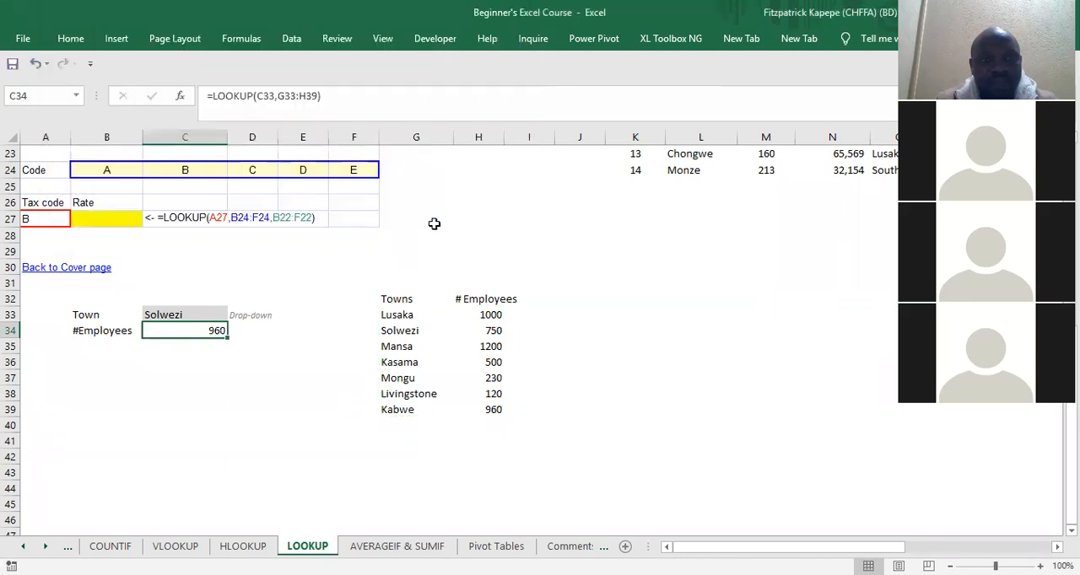
Step: Enter =C33=G34 in cell C39 to compare the chosen town with the Solwezi entry in the towns list
{"action": "left_click", "coordinate": [171, 408]}
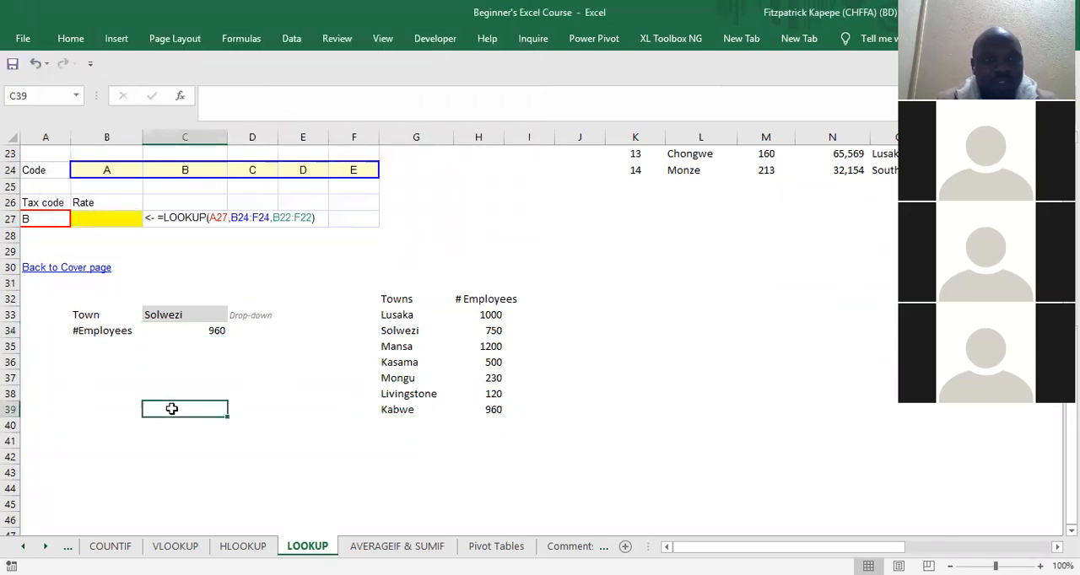
{"action": "type", "text": "="}
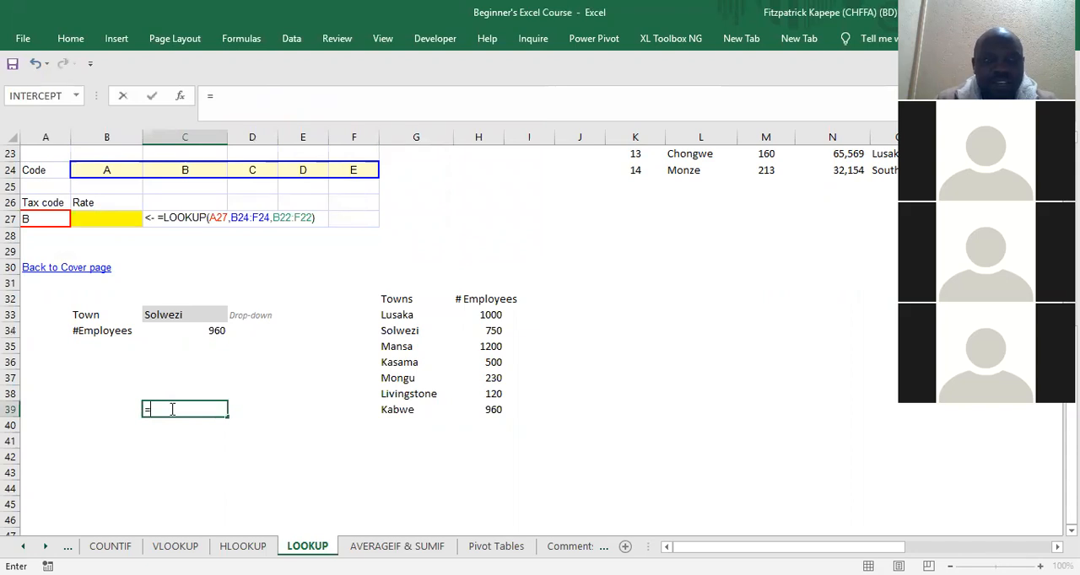
{"action": "left_click", "coordinate": [150, 311]}
{"action": "type", "text": "="}
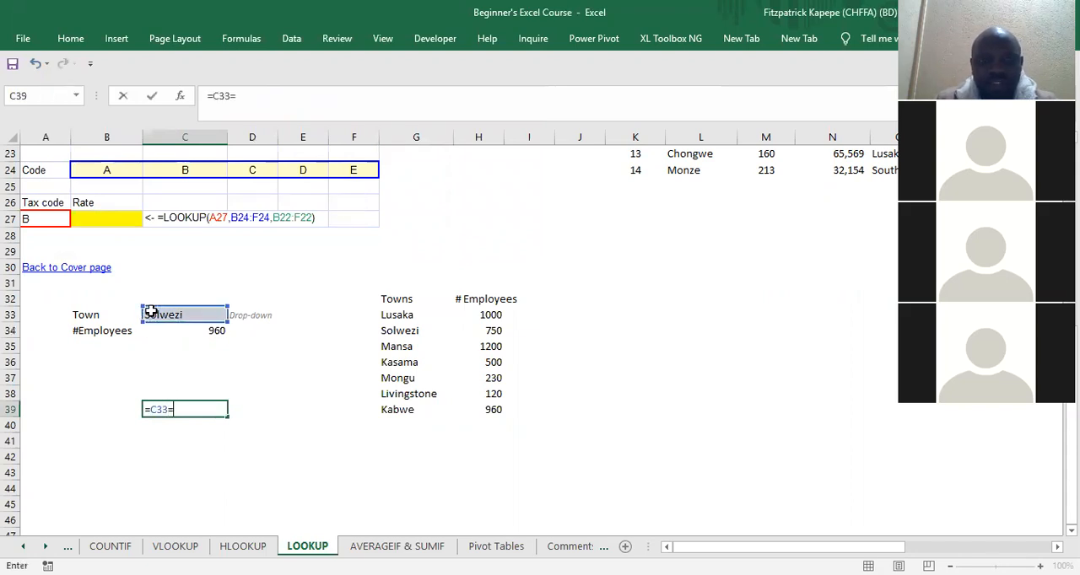
{"action": "left_click", "coordinate": [390, 331]}
{"action": "key", "text": "Return"}
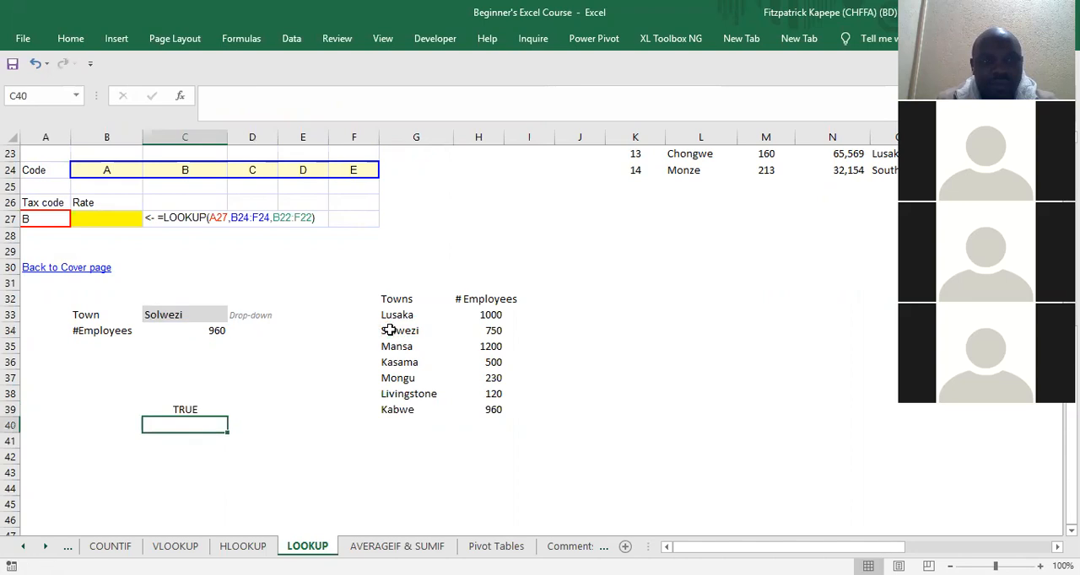
{"action": "key", "text": "Up"}
{"action": "key", "text": "Up"}
{"action": "key", "text": "Down"}
{"action": "key", "text": "Up"}
{"action": "key", "text": "Up"}
{"action": "key", "text": "Up"}
{"action": "key", "text": "Up"}
{"action": "key", "text": "Up"}
{"action": "key", "text": "Up"}
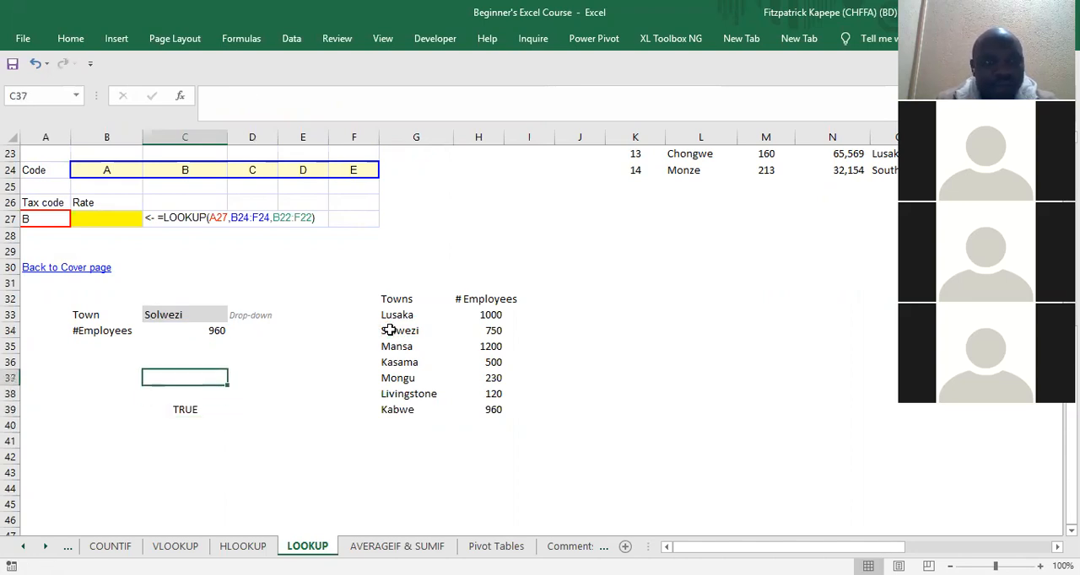
{"action": "key", "text": "Down"}
{"action": "key", "text": "Down"}
{"action": "key", "text": "Up"}
{"action": "key", "text": "Up"}
{"action": "key", "text": "Up"}
{"action": "key", "text": "Down"}
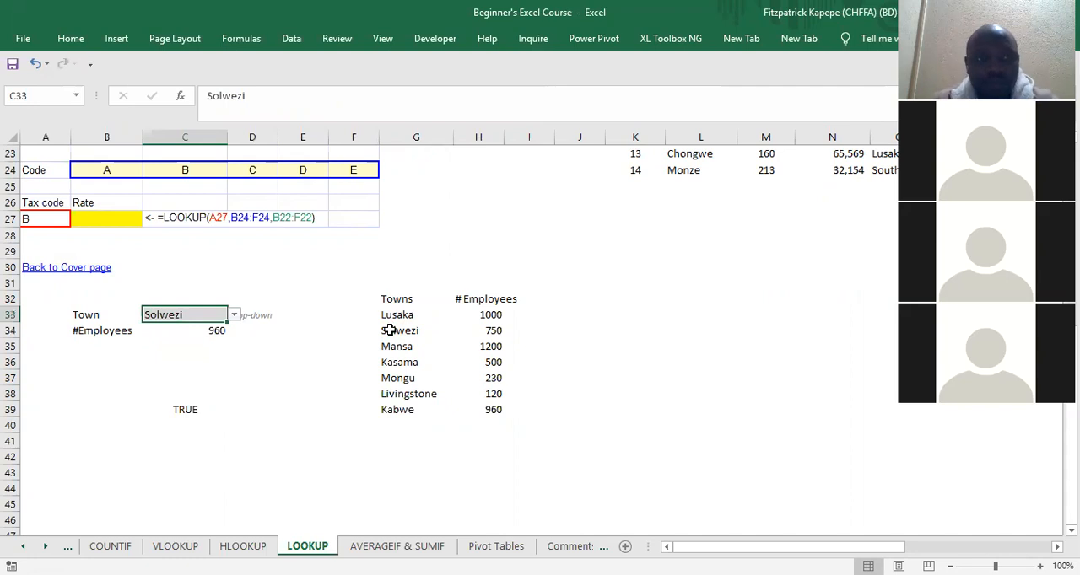
Step: Test the lookup by choosing Kasama, Mongu, Livingstone and finally Lusaka from the town drop-down in C33
{"action": "left_click", "coordinate": [236, 316]}
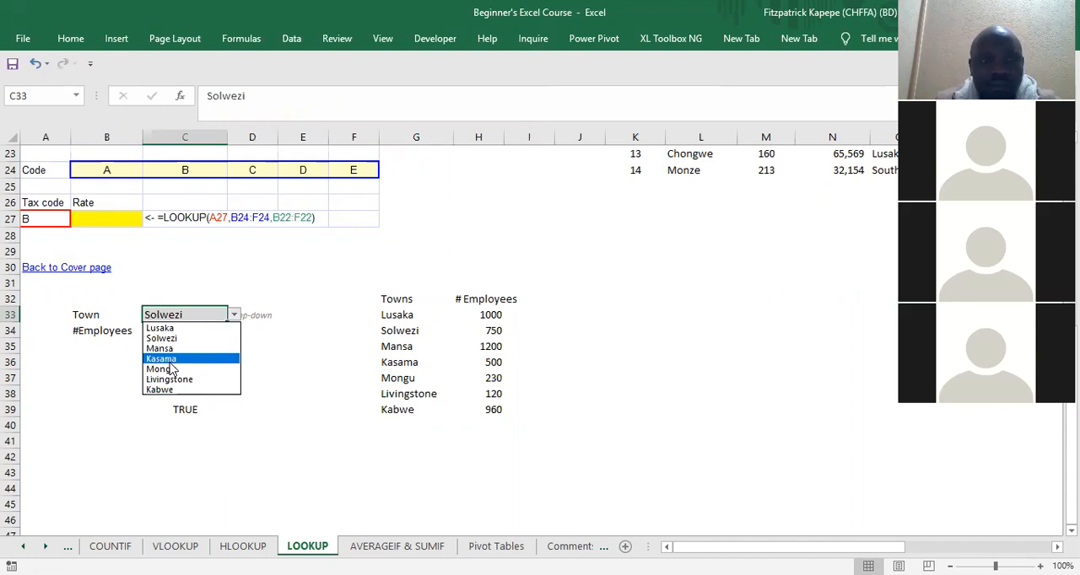
{"action": "left_click", "coordinate": [169, 363]}
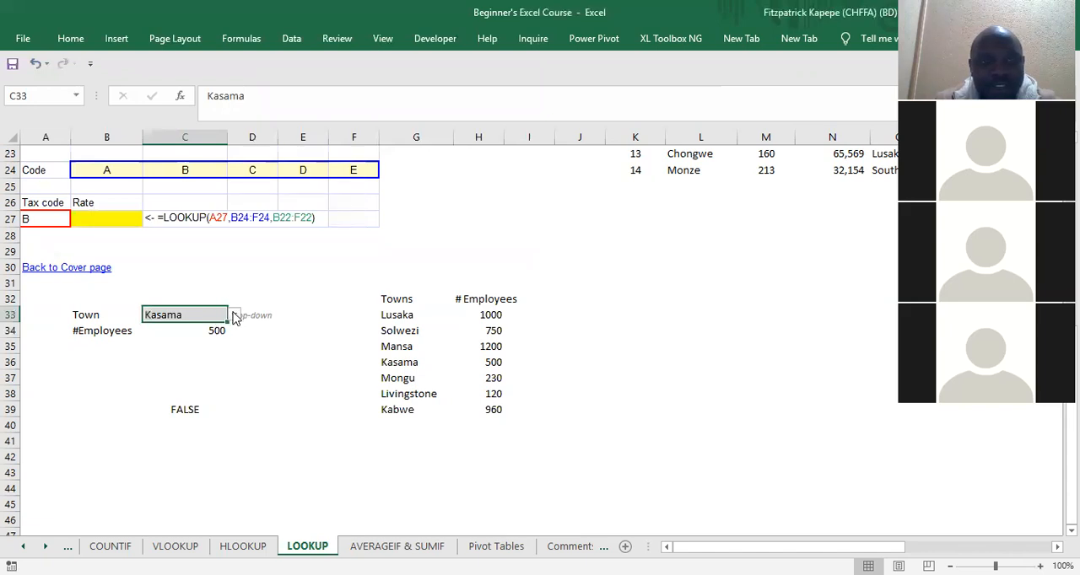
{"action": "left_click", "coordinate": [235, 314]}
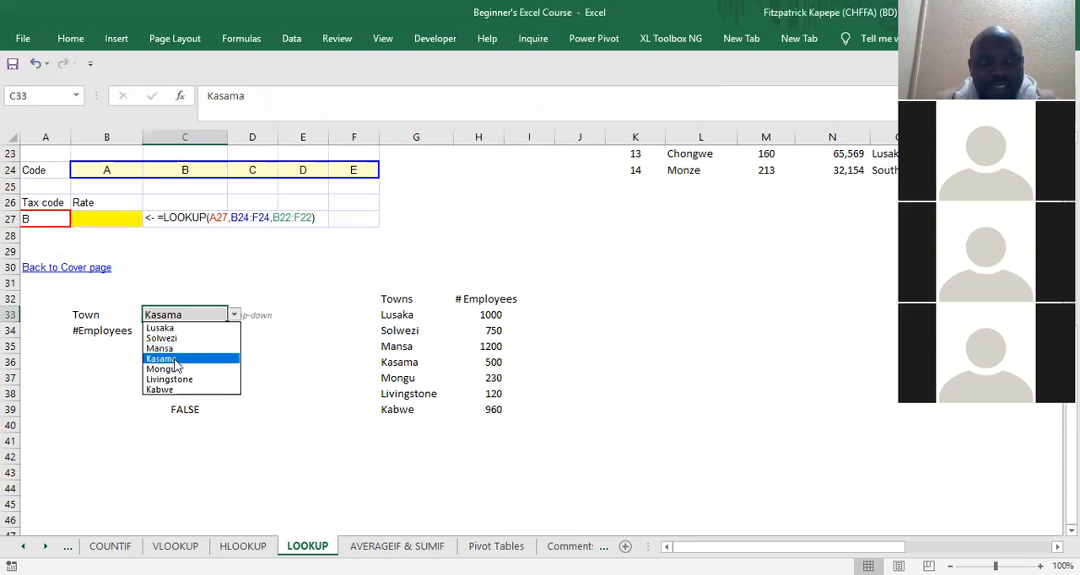
{"action": "left_click", "coordinate": [175, 369]}
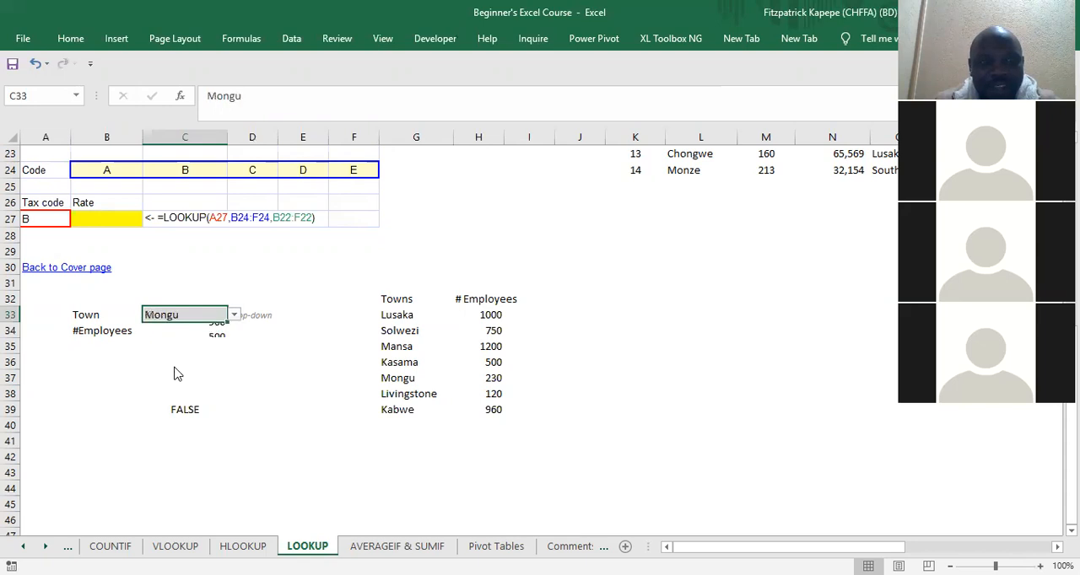
{"action": "left_click", "coordinate": [234, 316]}
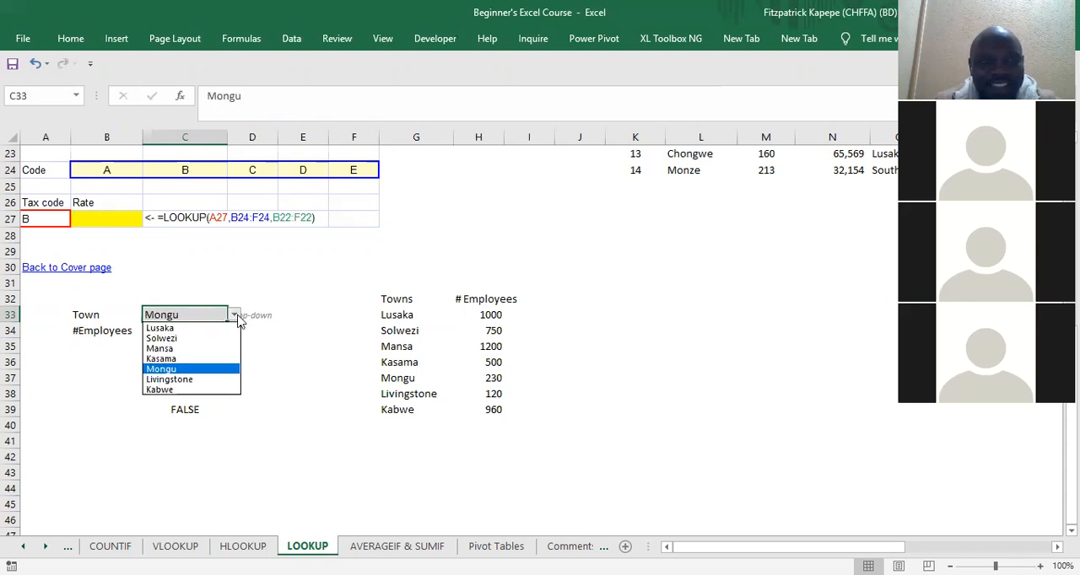
{"action": "left_click", "coordinate": [178, 379]}
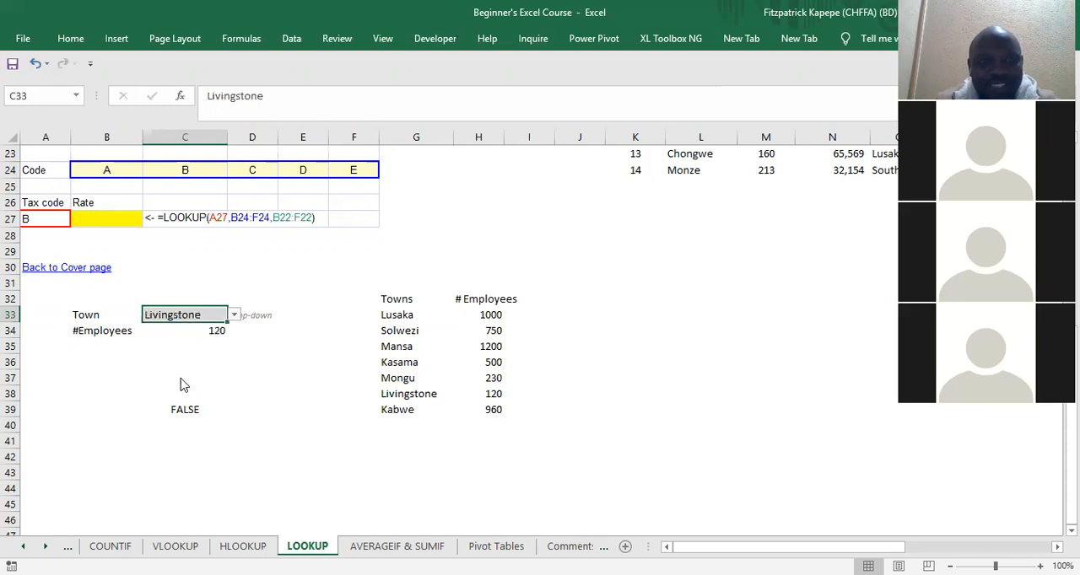
{"action": "left_click", "coordinate": [235, 316]}
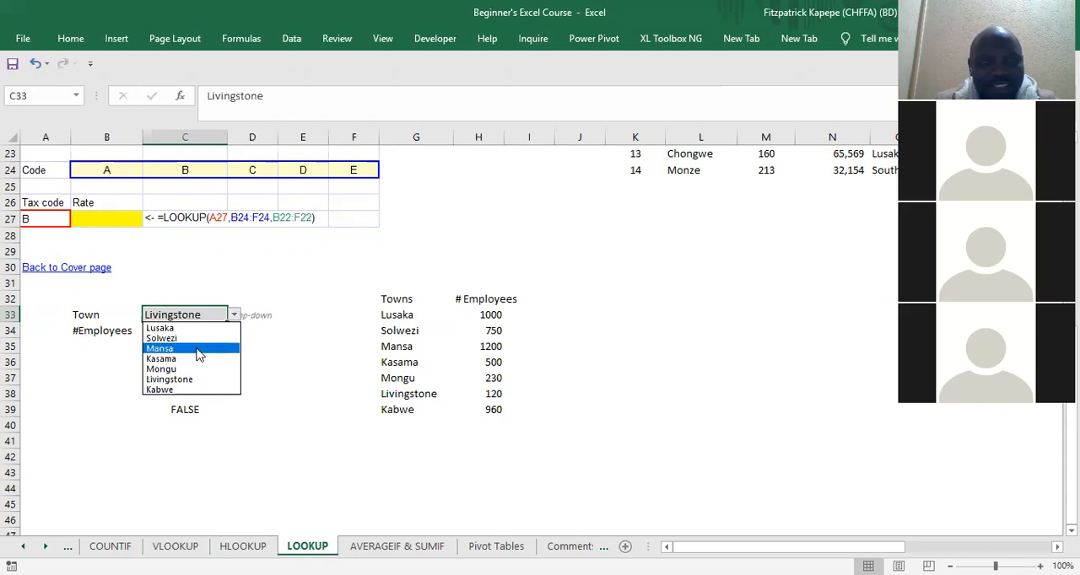
{"action": "left_click", "coordinate": [177, 329]}
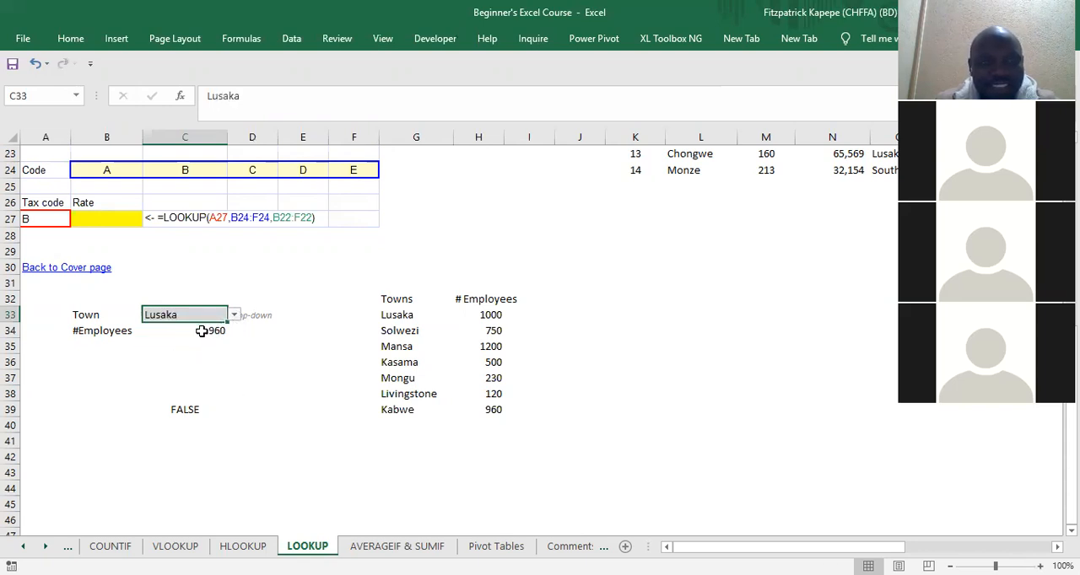
Step: Inspect the LOOKUP formula in C34 without changing it, and clear the comparison formula from C39
{"action": "left_click", "coordinate": [203, 331]}
{"action": "double_click", "coordinate": [203, 331]}
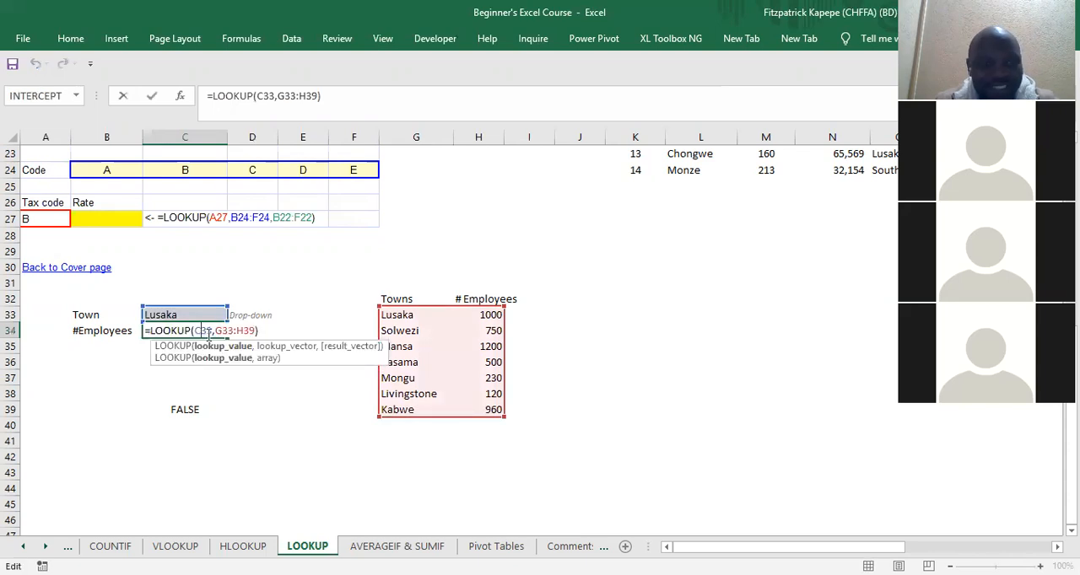
{"action": "key", "text": "Escape"}
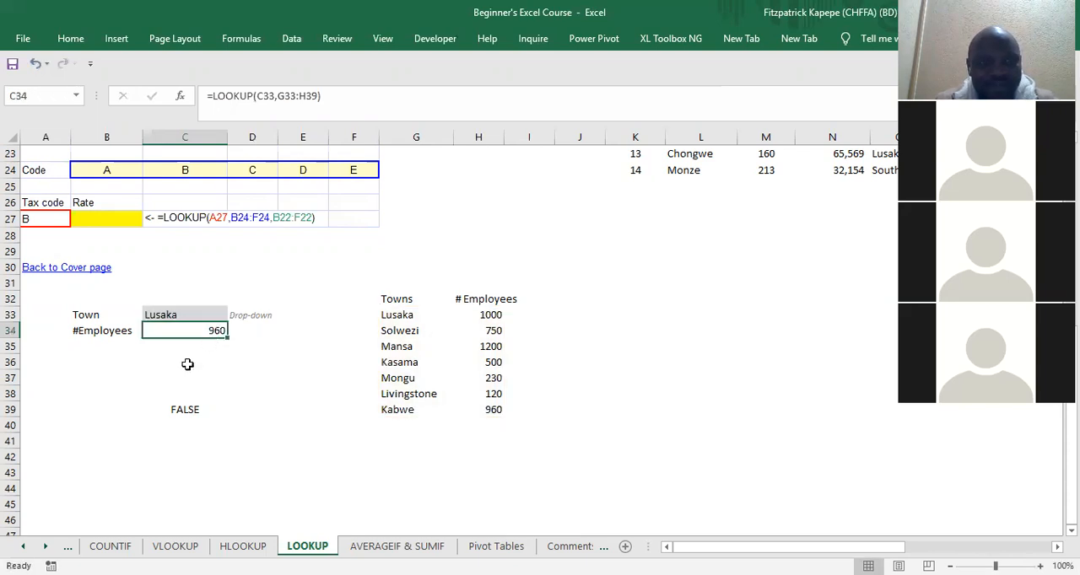
{"action": "left_click", "coordinate": [180, 408]}
{"action": "key", "text": "Delete"}
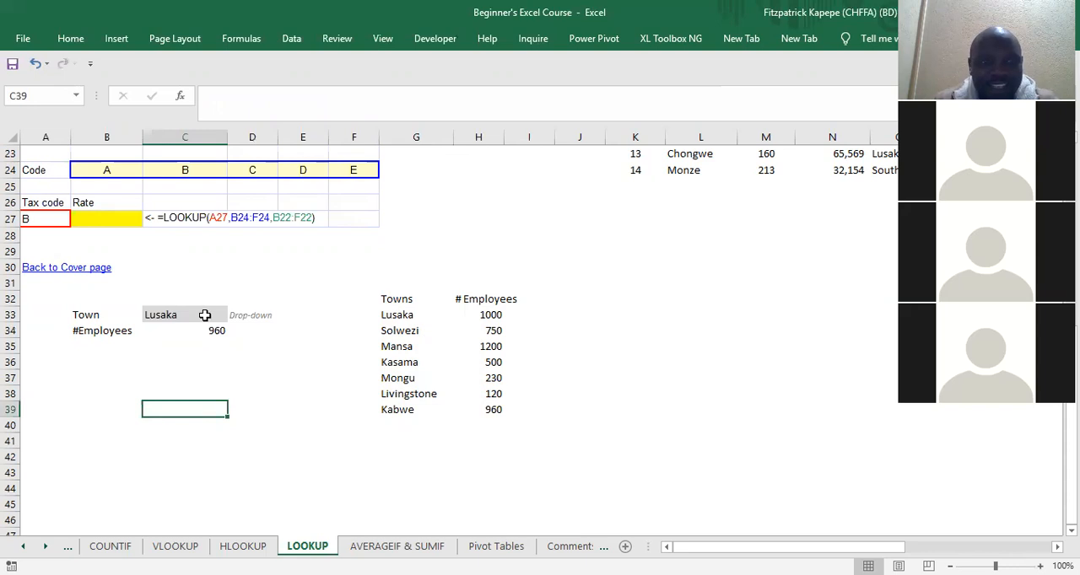
Step: Start a replacement LOOKUP formula in C34 with the lookup_value, lookup_vector, result_vector arguments and C33 as the lookup value
{"action": "left_click", "coordinate": [184, 331]}
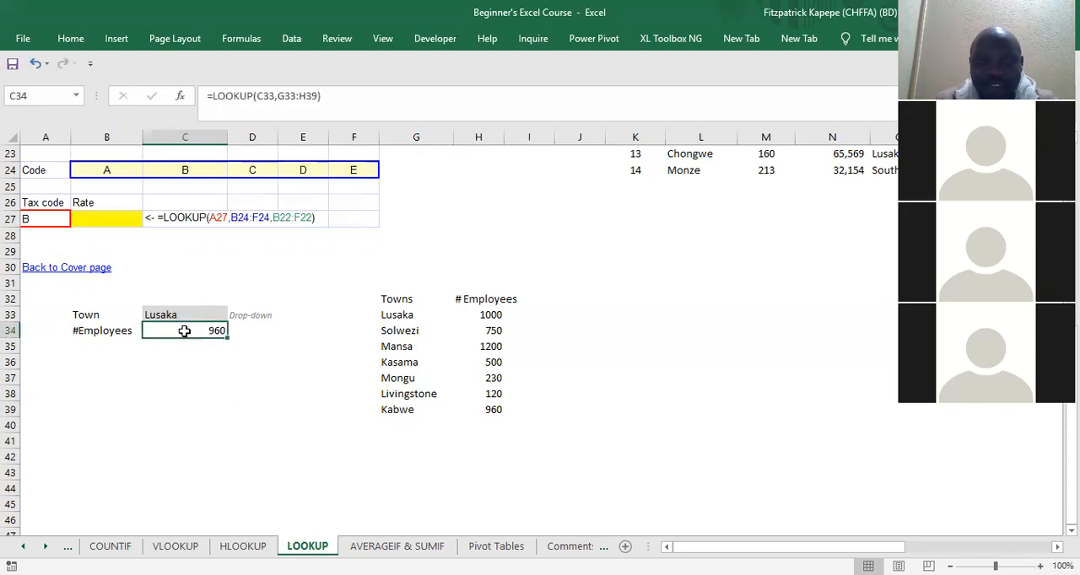
{"action": "double_click", "coordinate": [184, 330]}
{"action": "key", "text": "Escape"}
{"action": "type", "text": "="}
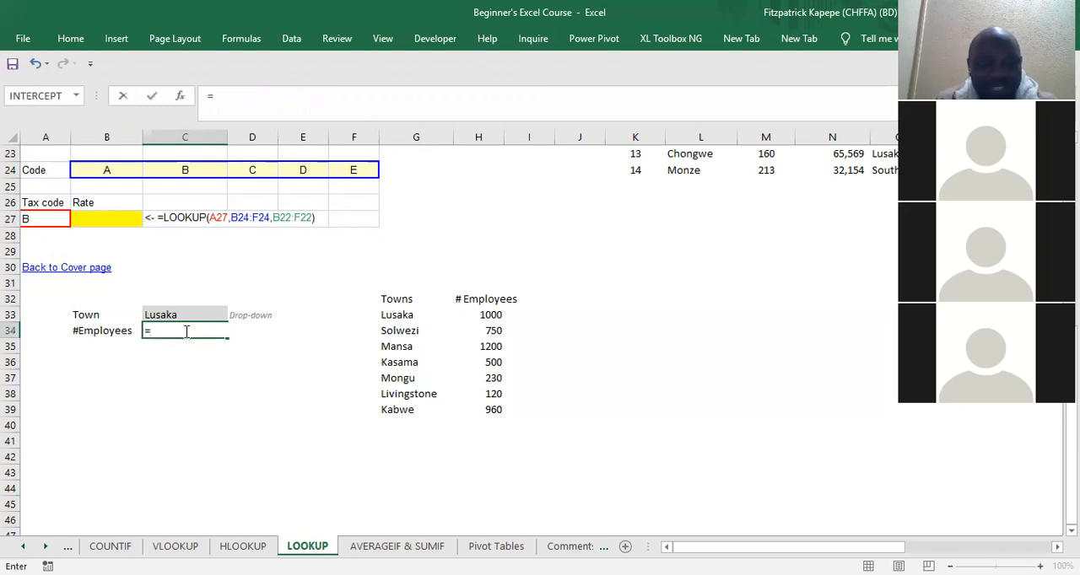
{"action": "type", "text": "LOOKUP("}
{"action": "key", "text": "ctrl+a"}
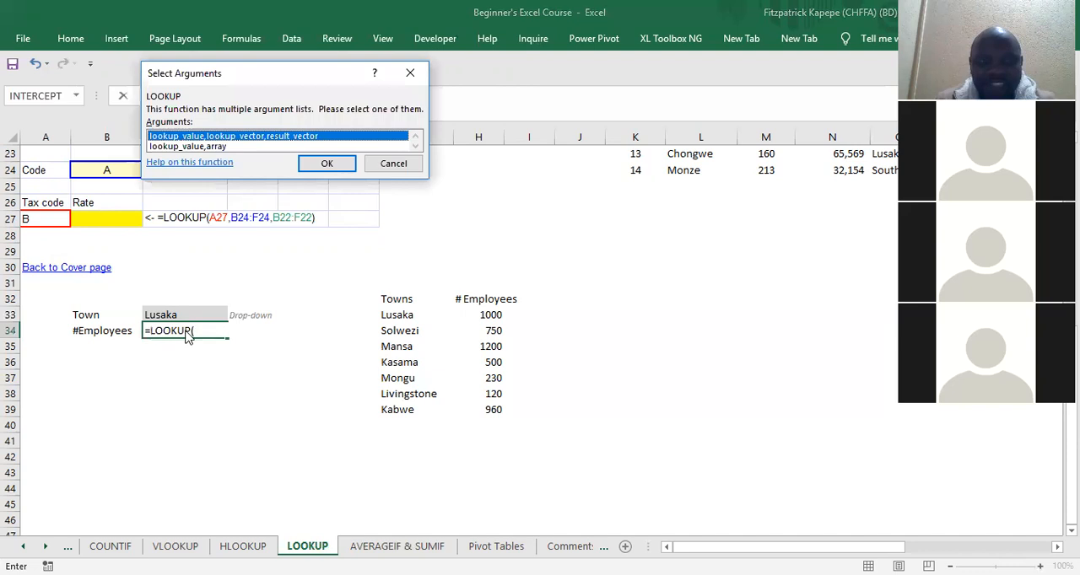
{"action": "key", "text": "Return"}
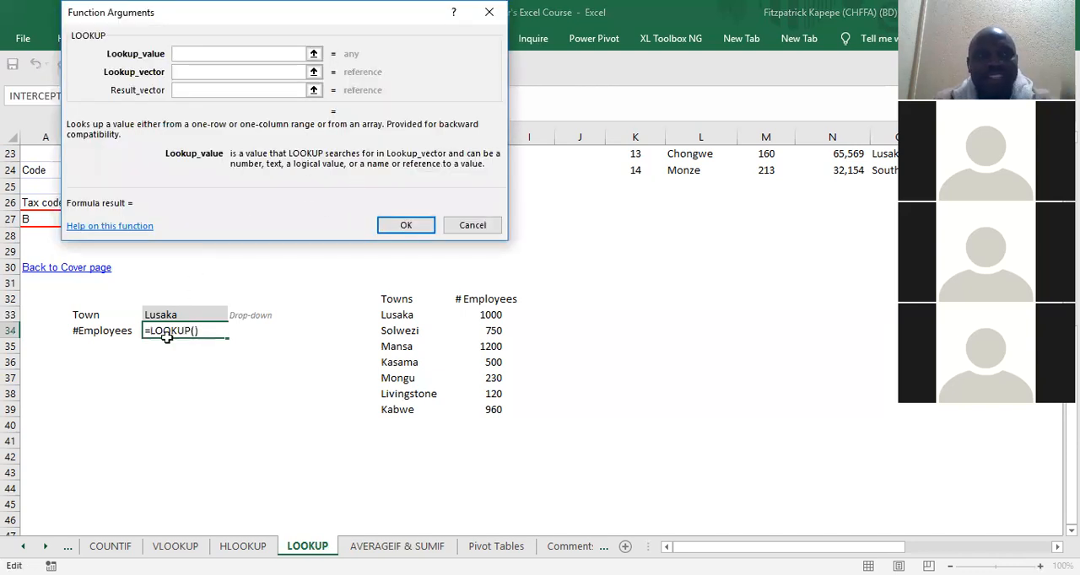
{"action": "left_click", "coordinate": [163, 314]}
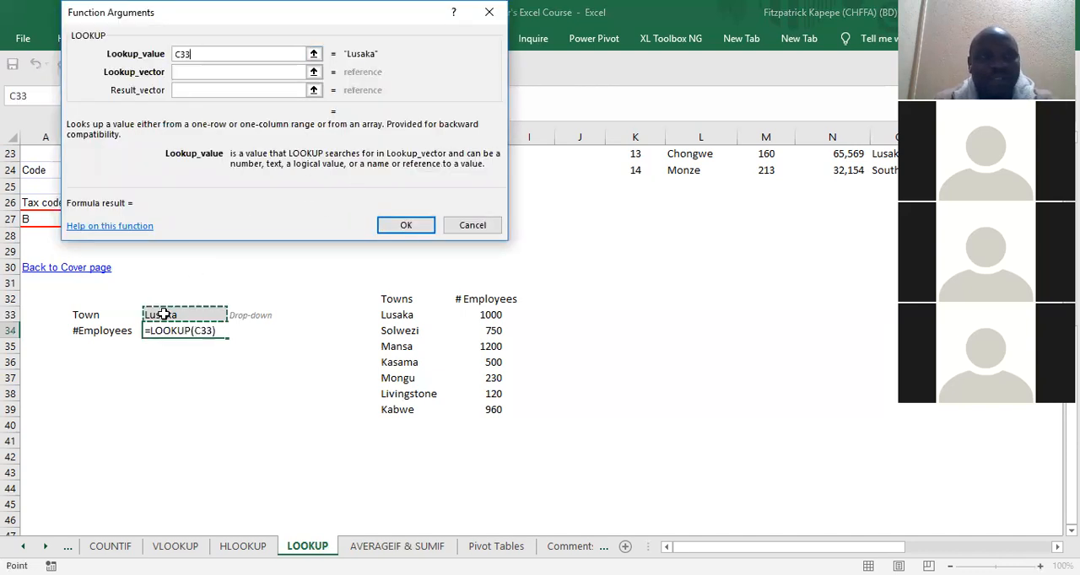
Step: Set the lookup vector to the towns G33:G39 and the result vector to the employee numbers H33:H39, then confirm the formula
{"action": "left_click", "coordinate": [205, 75]}
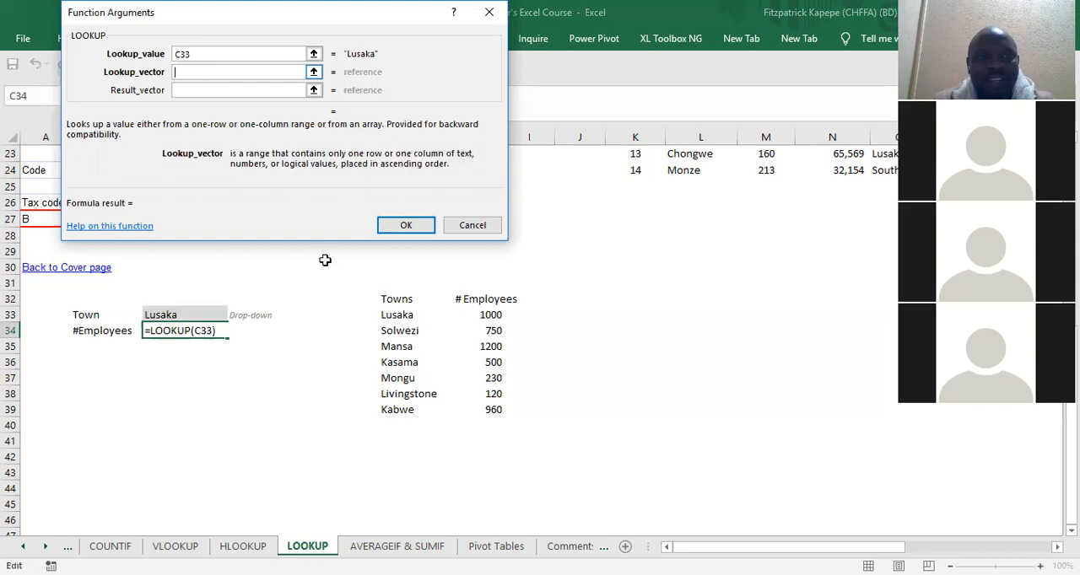
{"action": "left_click", "coordinate": [395, 319]}
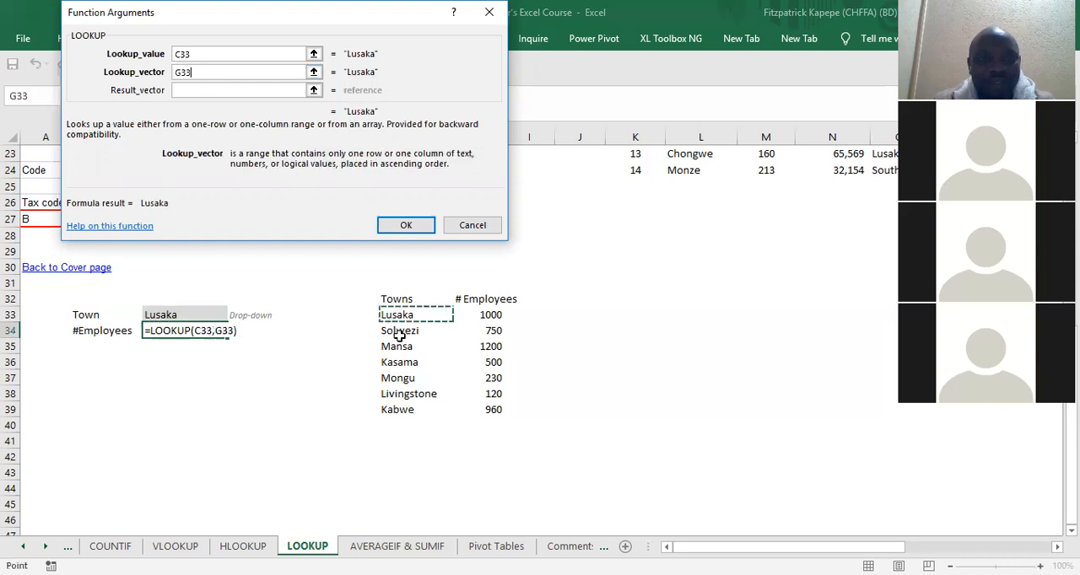
{"action": "left_click", "coordinate": [397, 409], "text": "shift"}
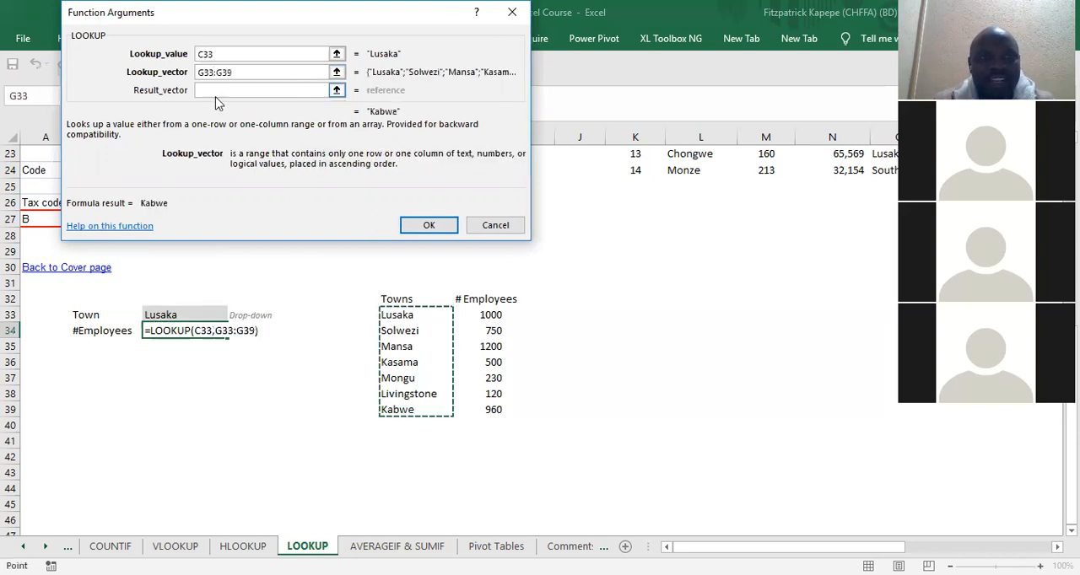
{"action": "left_click", "coordinate": [207, 90]}
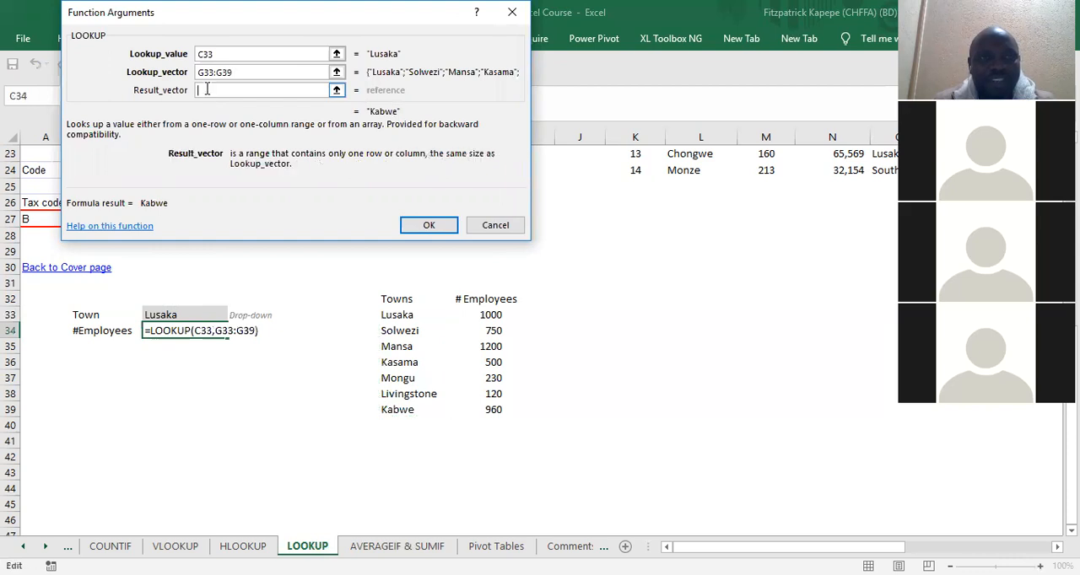
{"action": "left_click", "coordinate": [493, 317]}
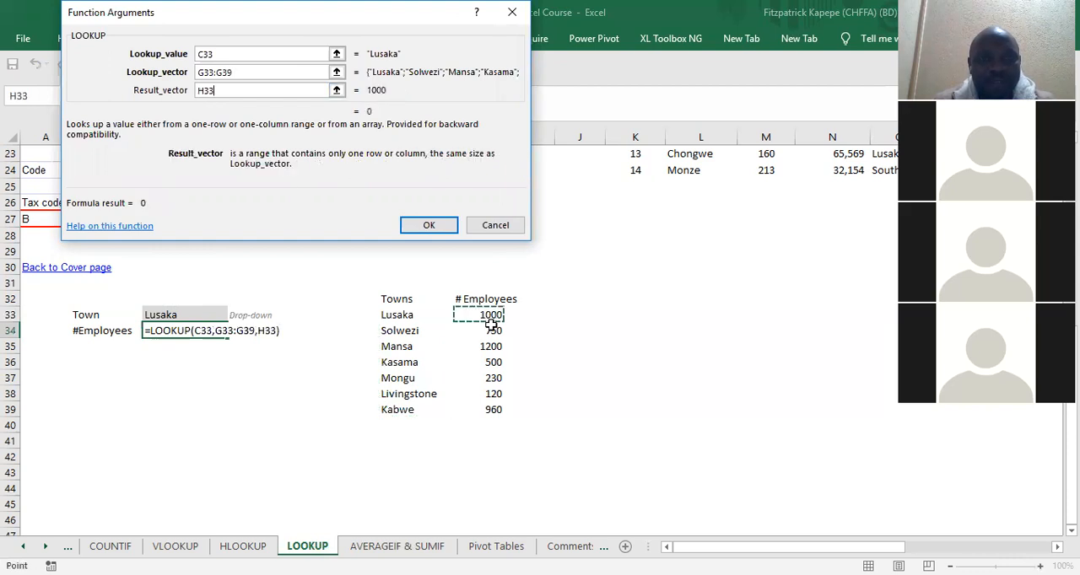
{"action": "left_click", "coordinate": [497, 407], "text": "shift"}
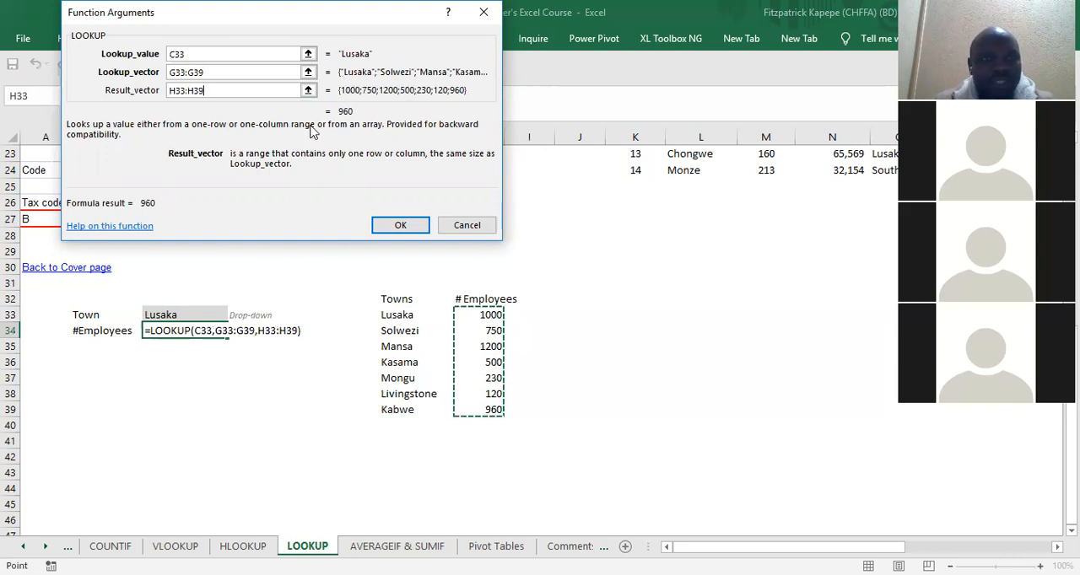
{"action": "left_click", "coordinate": [425, 233]}
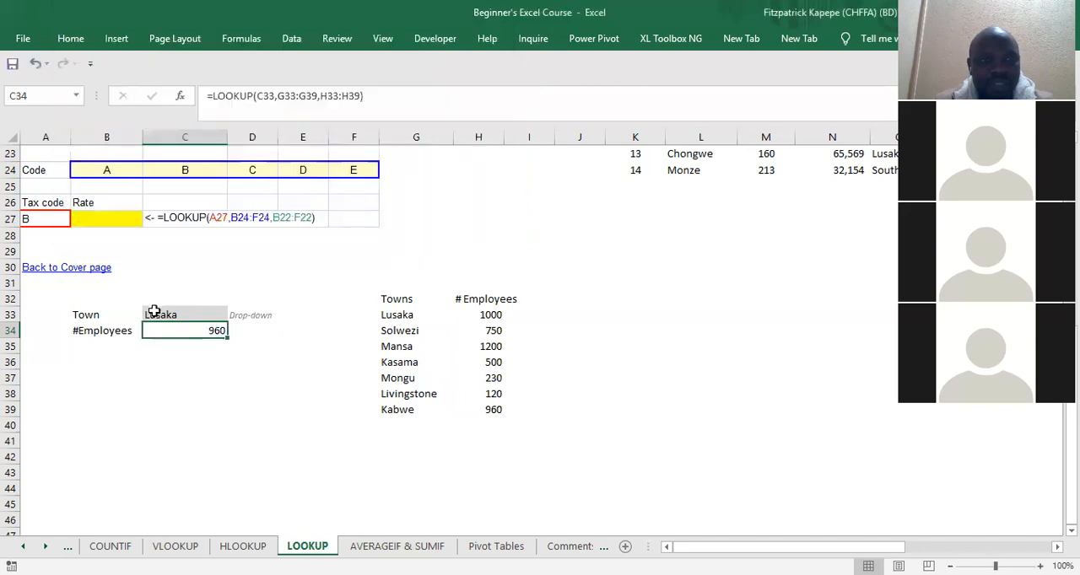
Step: Copy the town Lusaka from G33 into cell C32 above the drop-down, then select the lookup formula in C34
{"action": "left_click", "coordinate": [154, 299]}
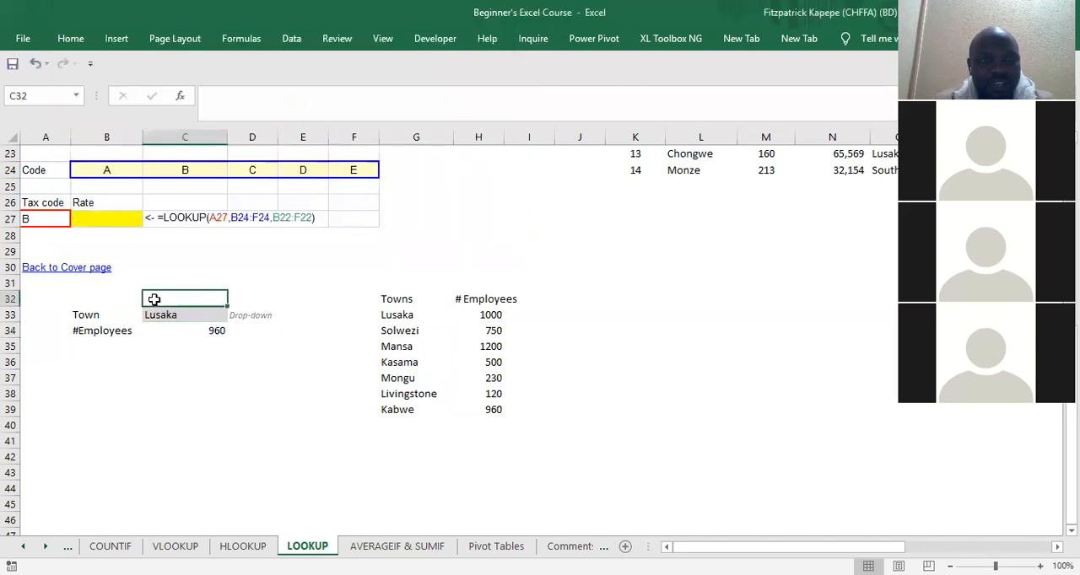
{"action": "left_click", "coordinate": [399, 315]}
{"action": "key", "text": "ctrl+c"}
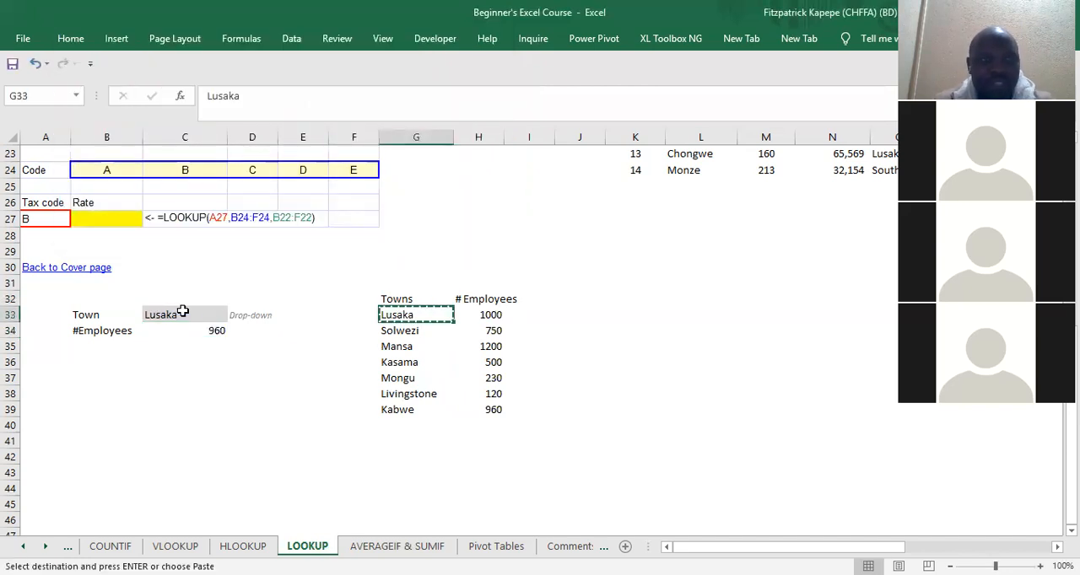
{"action": "left_click", "coordinate": [176, 299]}
{"action": "key", "text": "ctrl+v"}
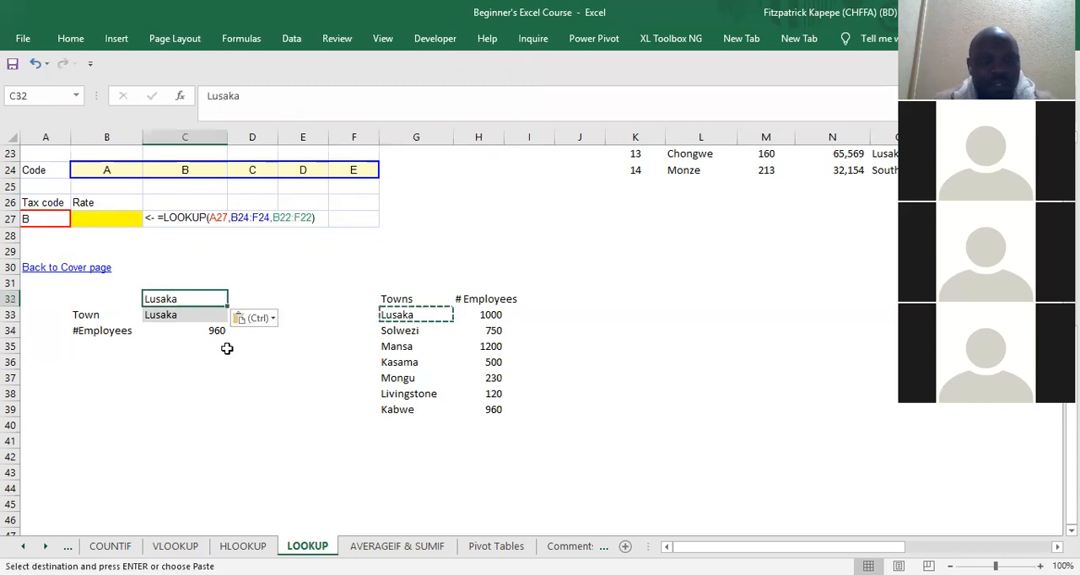
{"action": "left_click", "coordinate": [189, 329]}
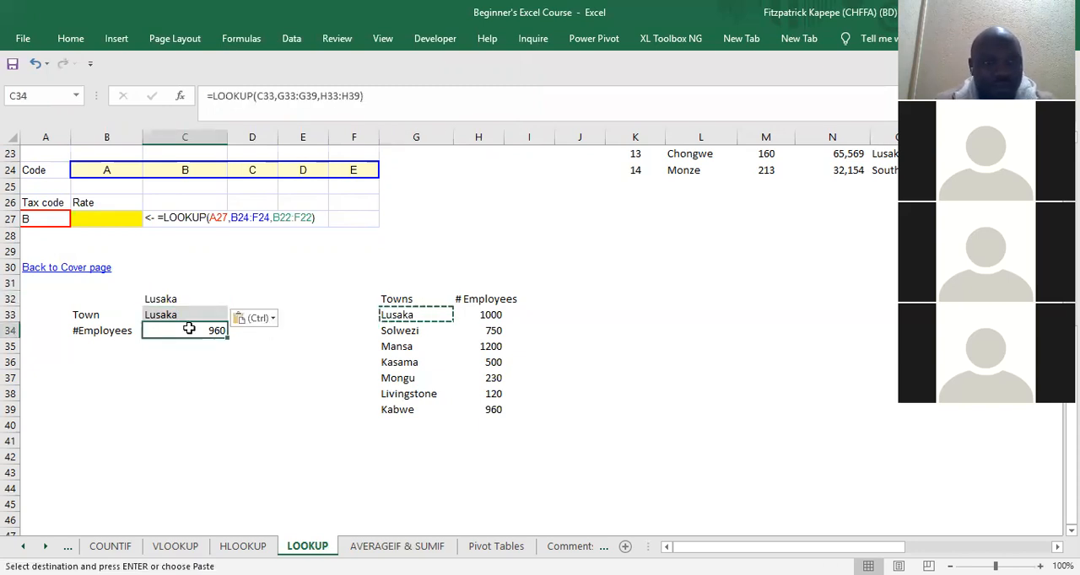
Step: Try to make the lookup formula in C34 use C32 instead of C33 as its lookup value
{"action": "double_click", "coordinate": [189, 329]}
{"action": "left_click_drag", "start_coordinate": [195, 305], "coordinate": [190, 291]}
{"action": "key", "text": "Return"}
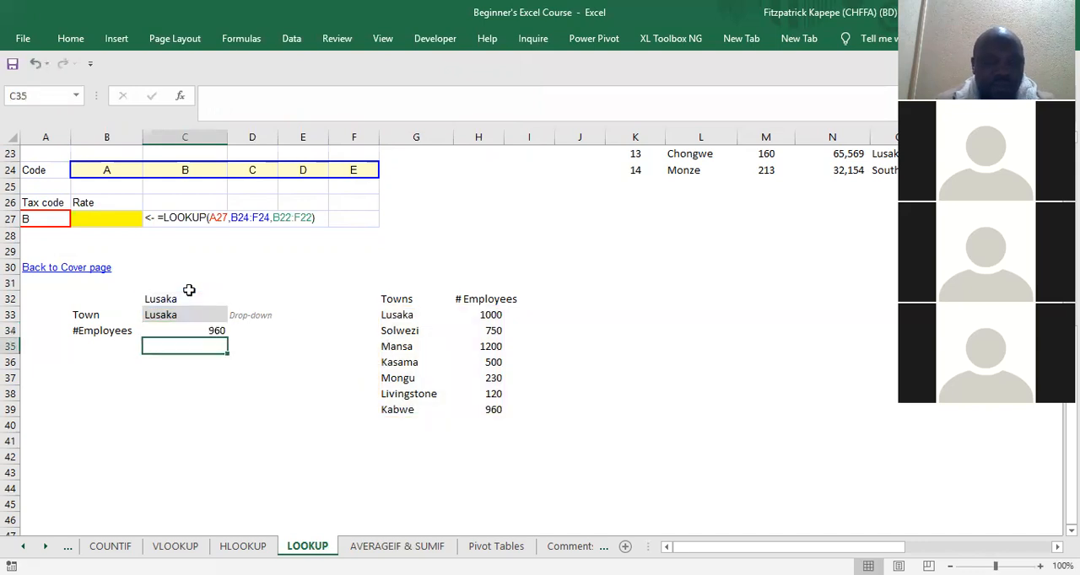
{"action": "key", "text": "Up"}
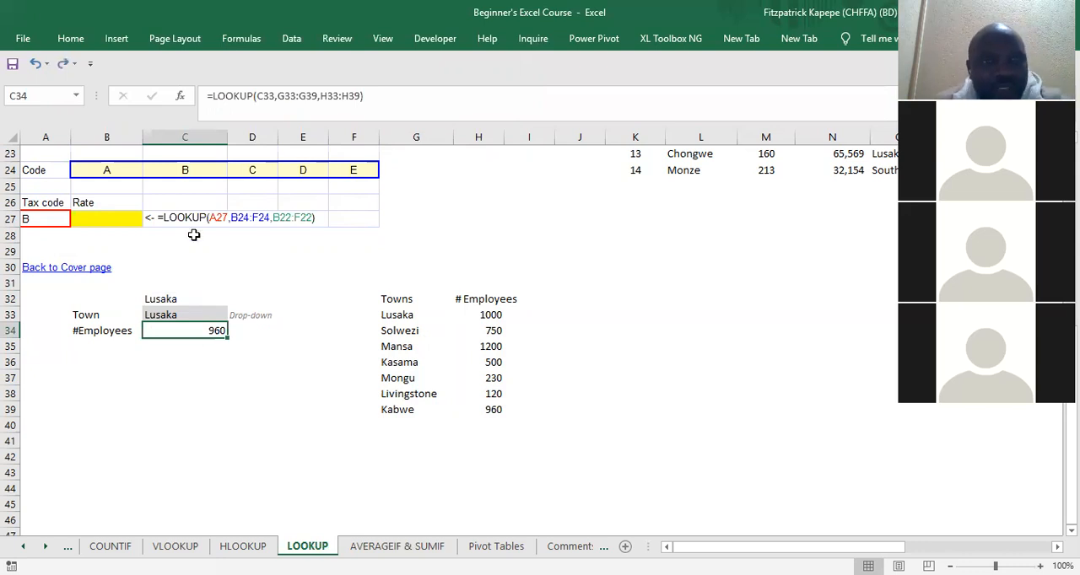
Step: Return to the lookup formula cell C34 and save the workbook
{"action": "left_click", "coordinate": [342, 446]}
{"action": "key", "text": "Up"}
{"action": "key", "text": "Up"}
{"action": "key", "text": "Up"}
{"action": "key", "text": "Up"}
{"action": "key", "text": "Up"}
{"action": "key", "text": "Up"}
{"action": "key", "text": "Left"}
{"action": "key", "text": "Left"}
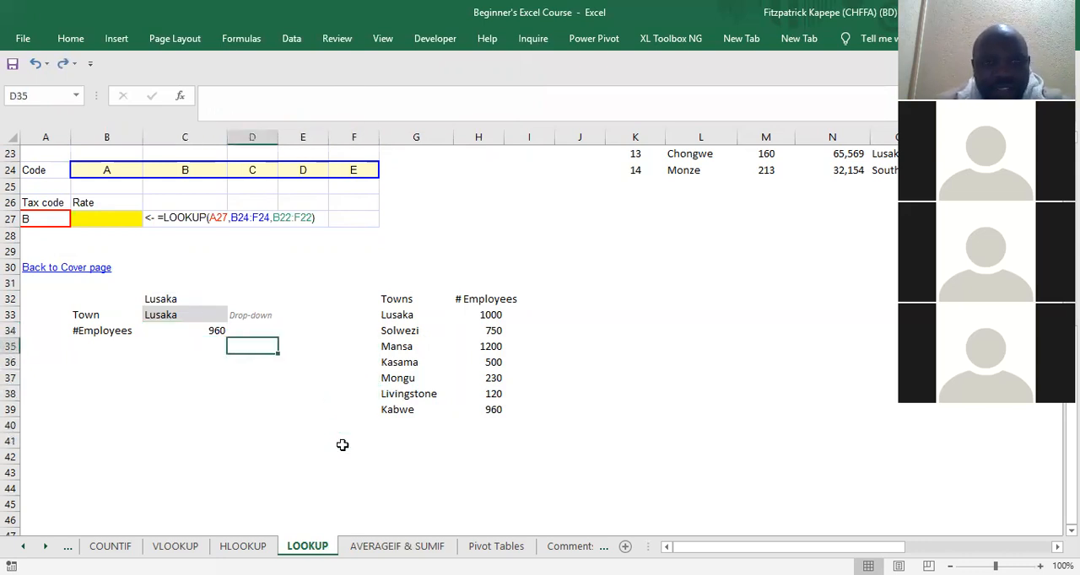
{"action": "key", "text": "Left"}
{"action": "key", "text": "Up"}
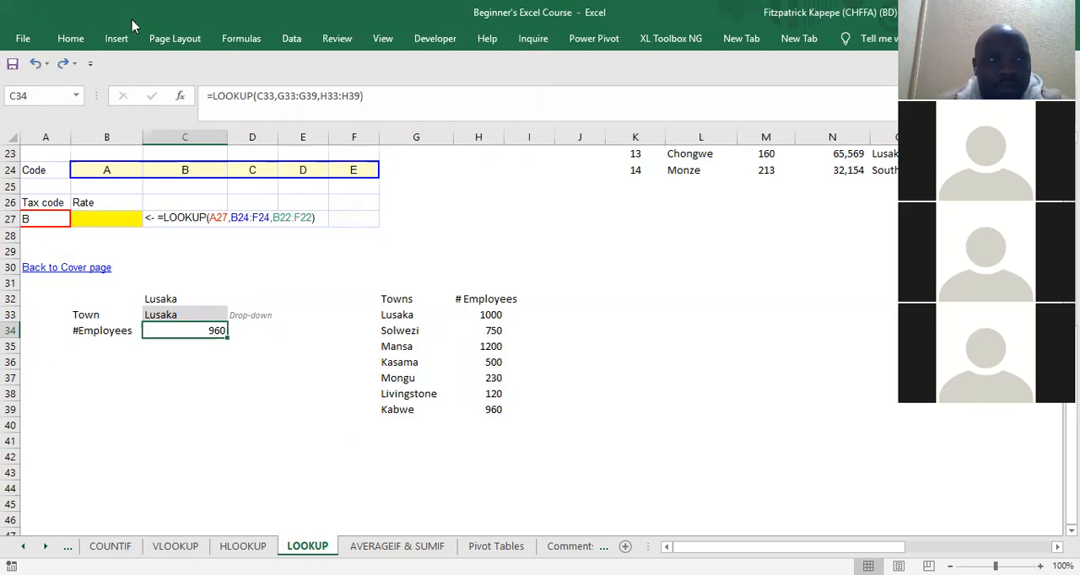
{"action": "left_click", "coordinate": [10, 66]}
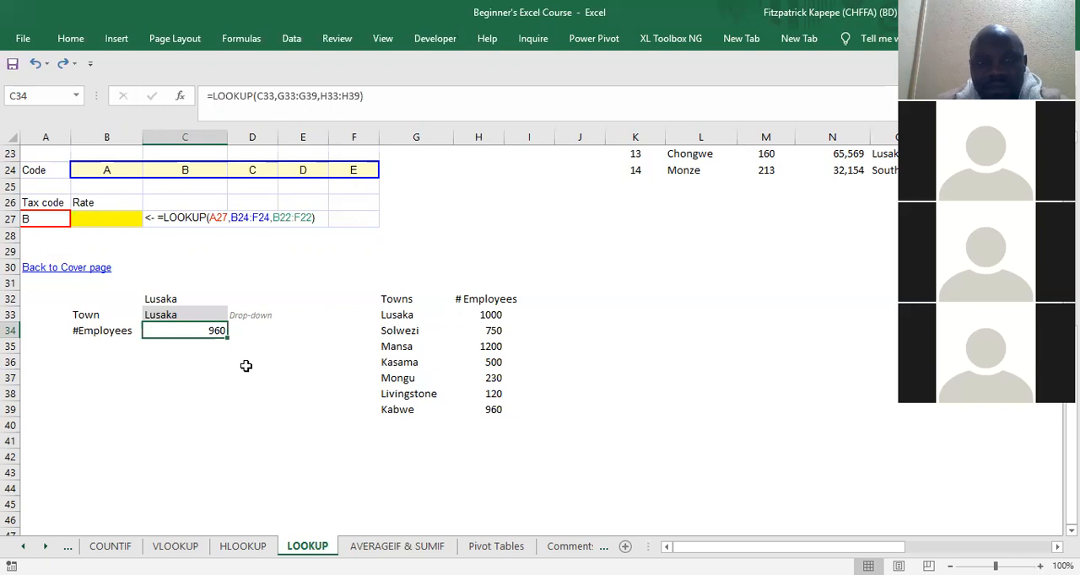
Step: Test the lookup by choosing Kasama and then Kabwe as the town in the C33 drop-down
{"action": "left_click", "coordinate": [175, 302]}
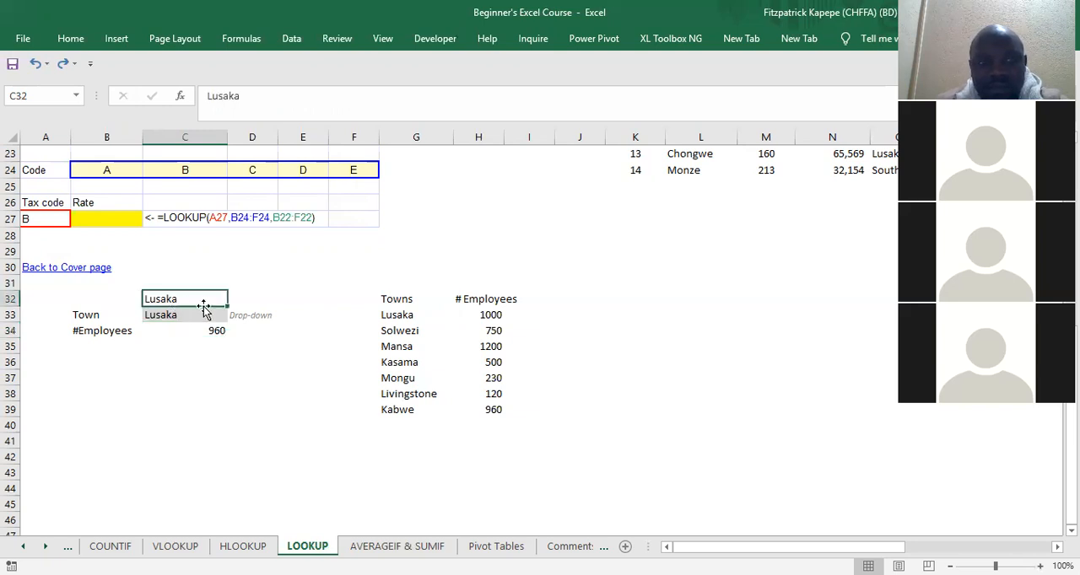
{"action": "left_click", "coordinate": [188, 315]}
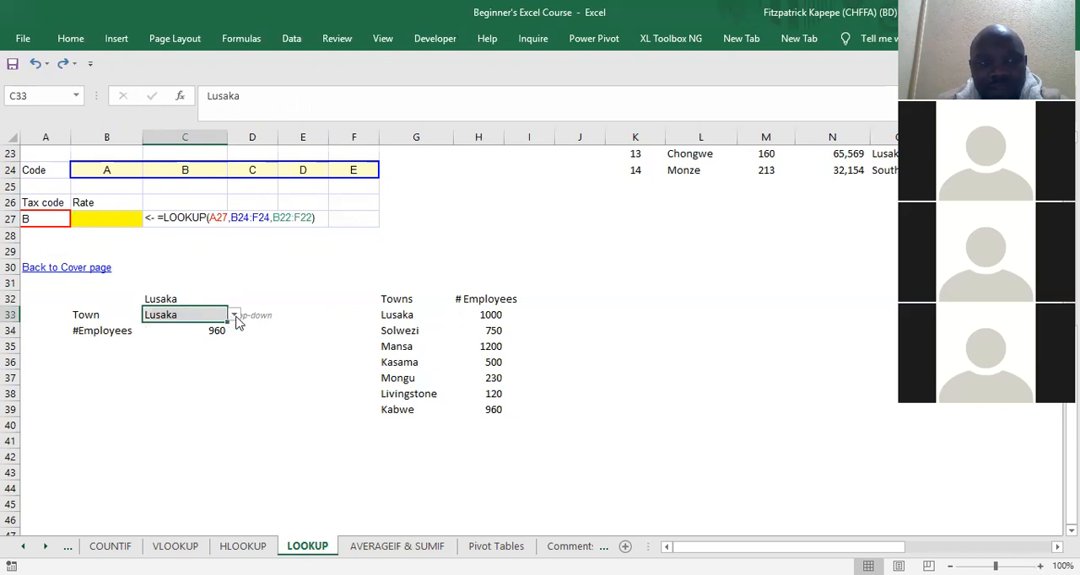
{"action": "left_click", "coordinate": [233, 317]}
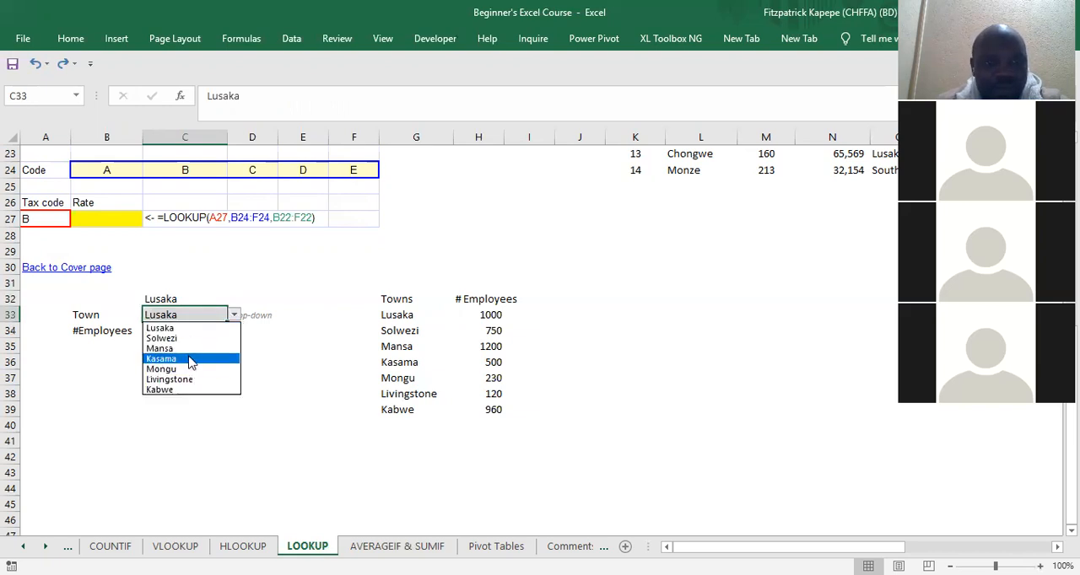
{"action": "left_click", "coordinate": [189, 359]}
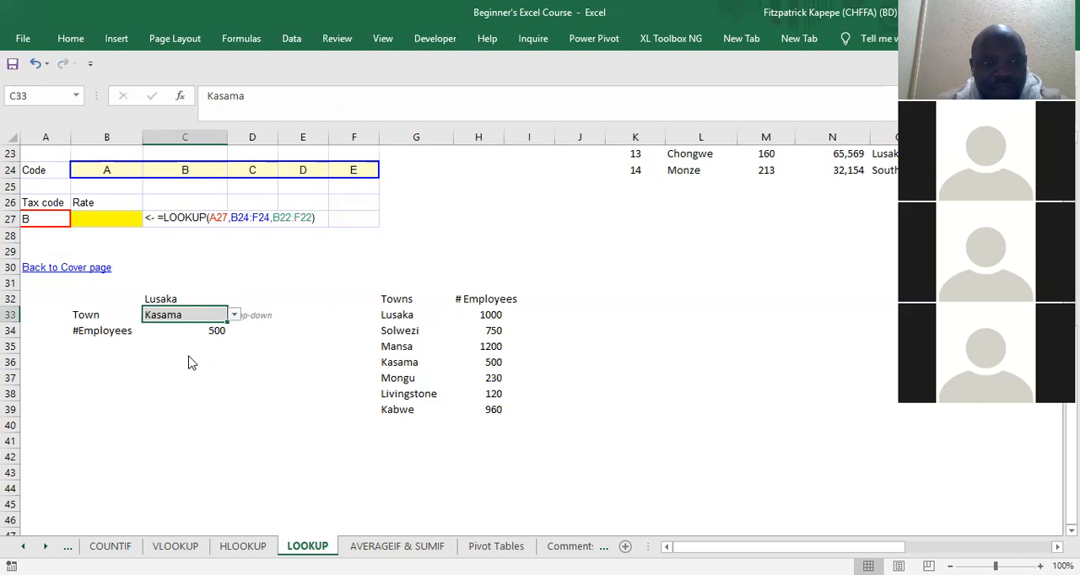
{"action": "left_click", "coordinate": [235, 317]}
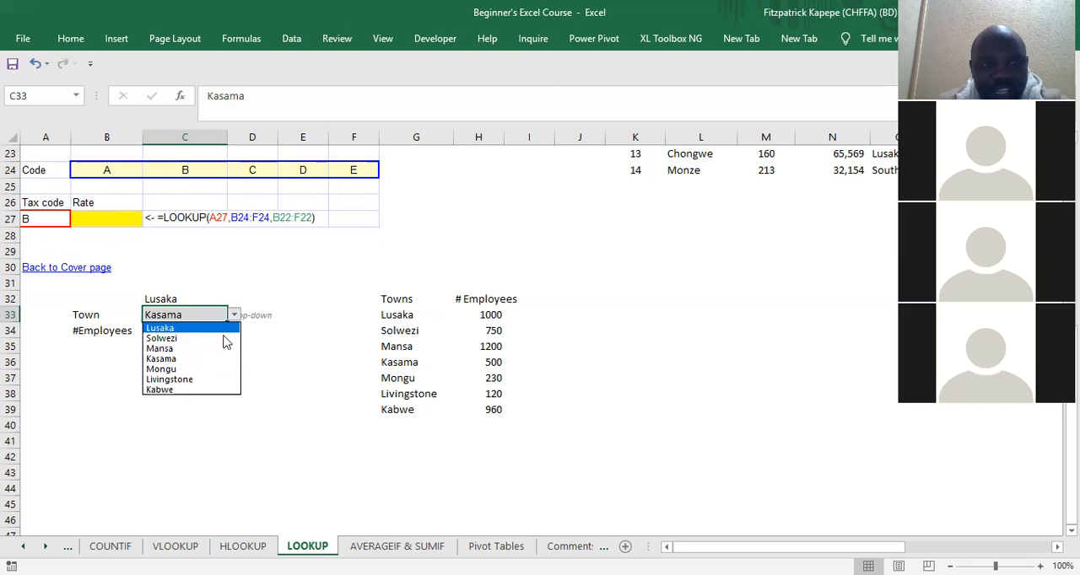
{"action": "left_click", "coordinate": [214, 391]}
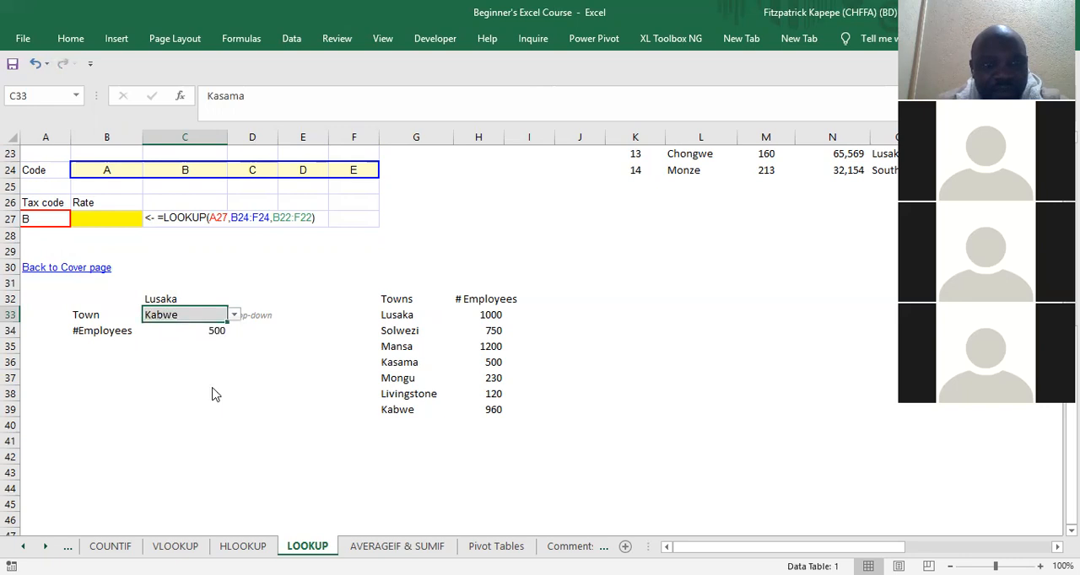
Step: Inspect the arguments and ranges of the LOOKUP formula in C34 without changing it
{"action": "left_click", "coordinate": [183, 331]}
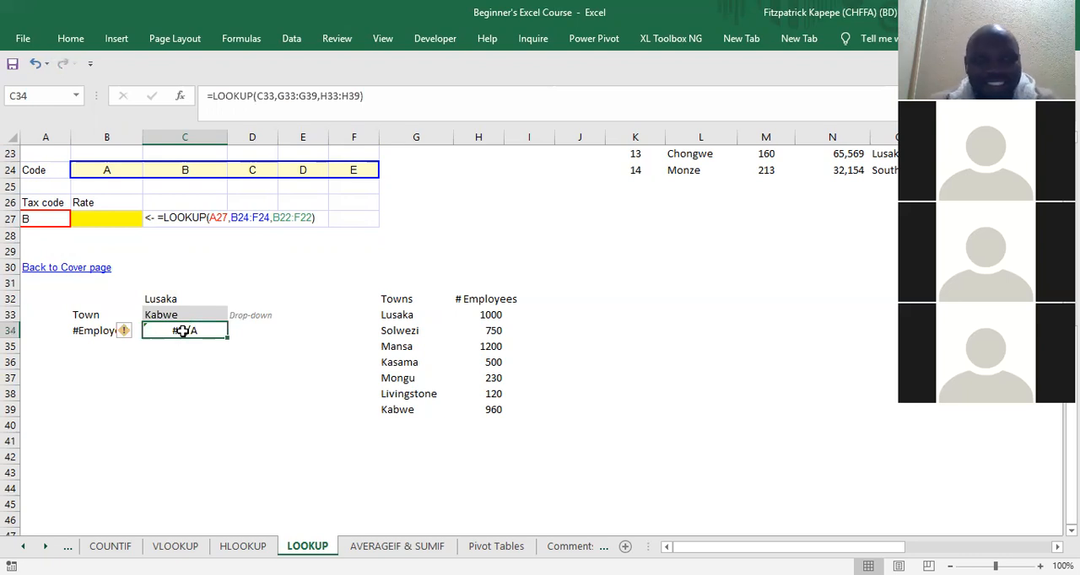
{"action": "double_click", "coordinate": [183, 330]}
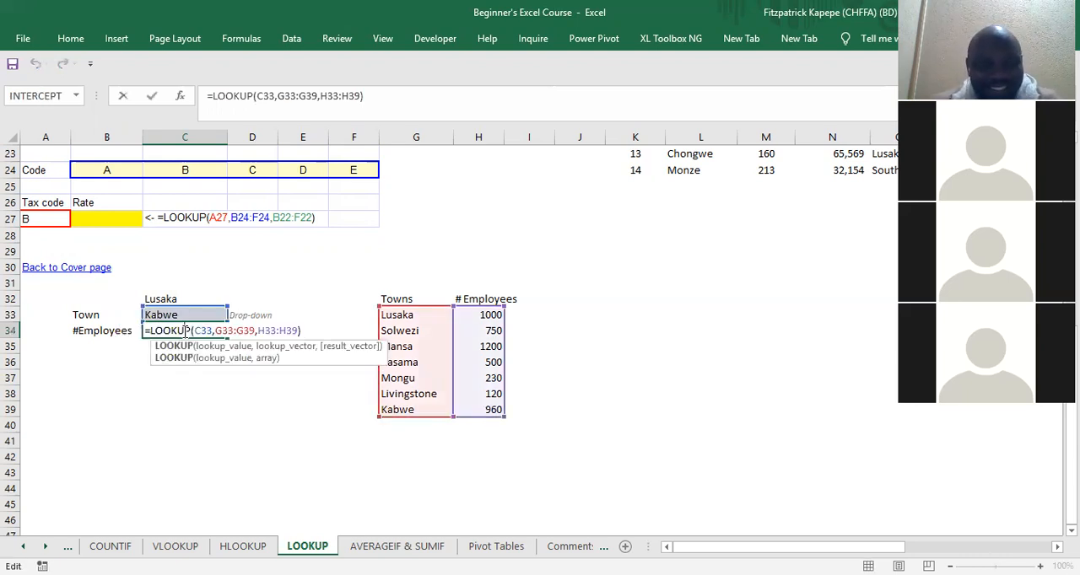
{"action": "key", "text": "Escape"}
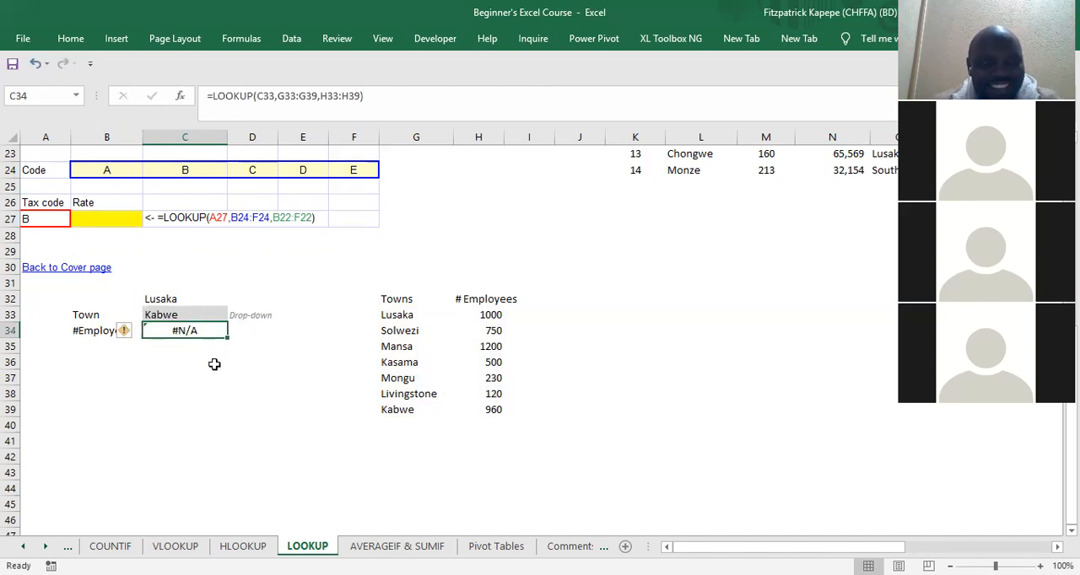
{"action": "left_click", "coordinate": [195, 382]}
{"action": "left_click", "coordinate": [206, 439]}
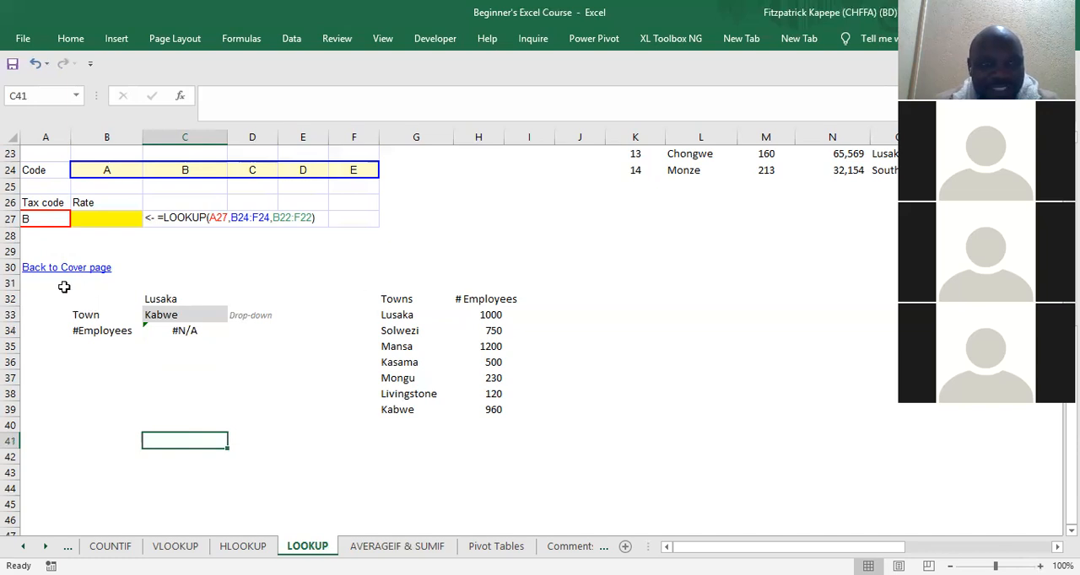
Step: Copy the whole towns example, A31:I39, into a new workbook
{"action": "left_click_drag", "start_coordinate": [38, 283], "coordinate": [517, 411]}
{"action": "key", "text": "ctrl+c"}
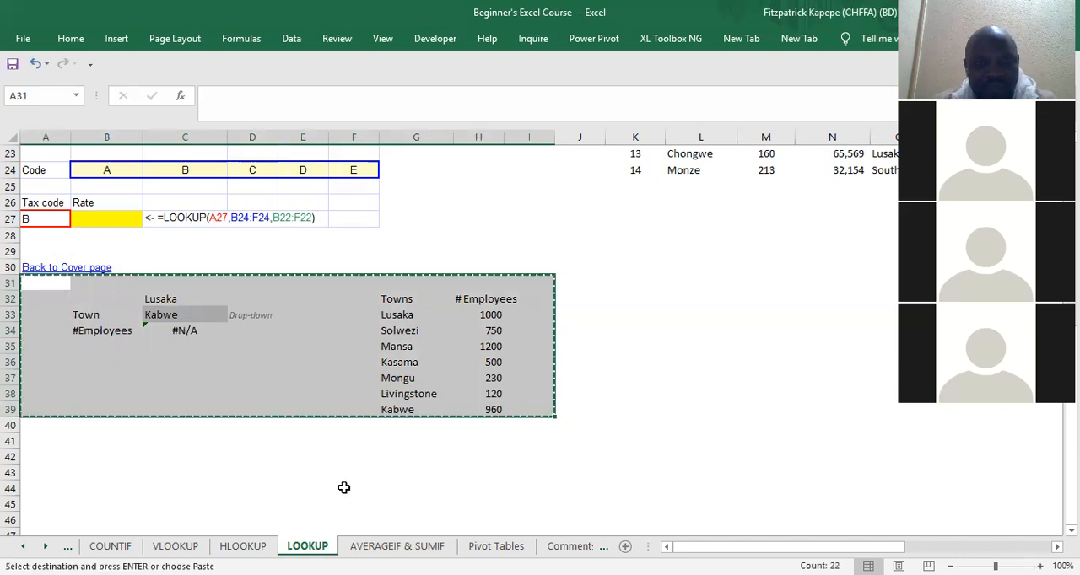
{"action": "left_click", "coordinate": [345, 489]}
{"action": "key", "text": "ctrl+n"}
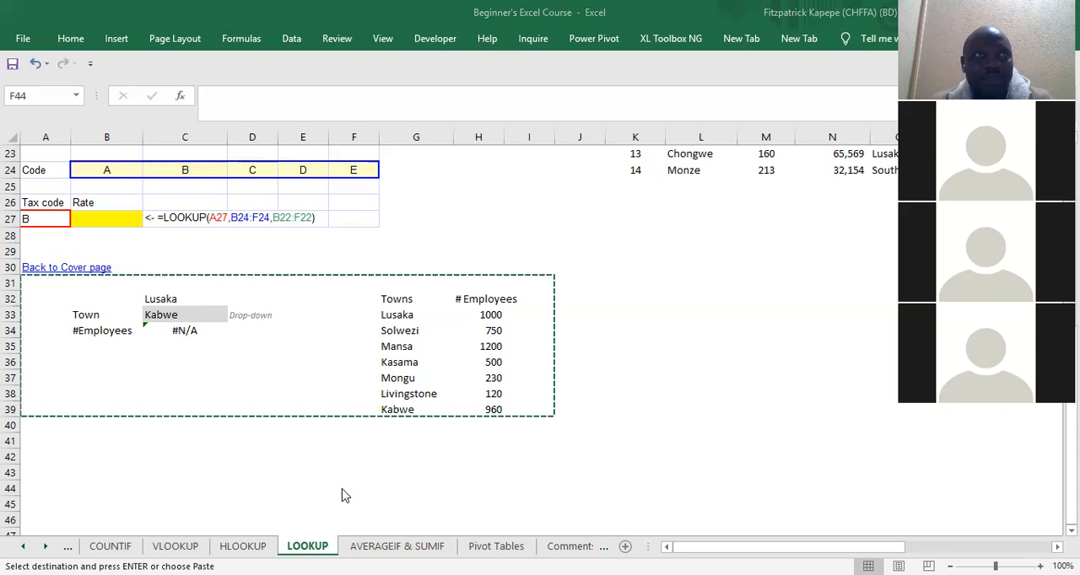
{"action": "key", "text": "Escape"}
{"action": "key", "text": "ctrl+c"}
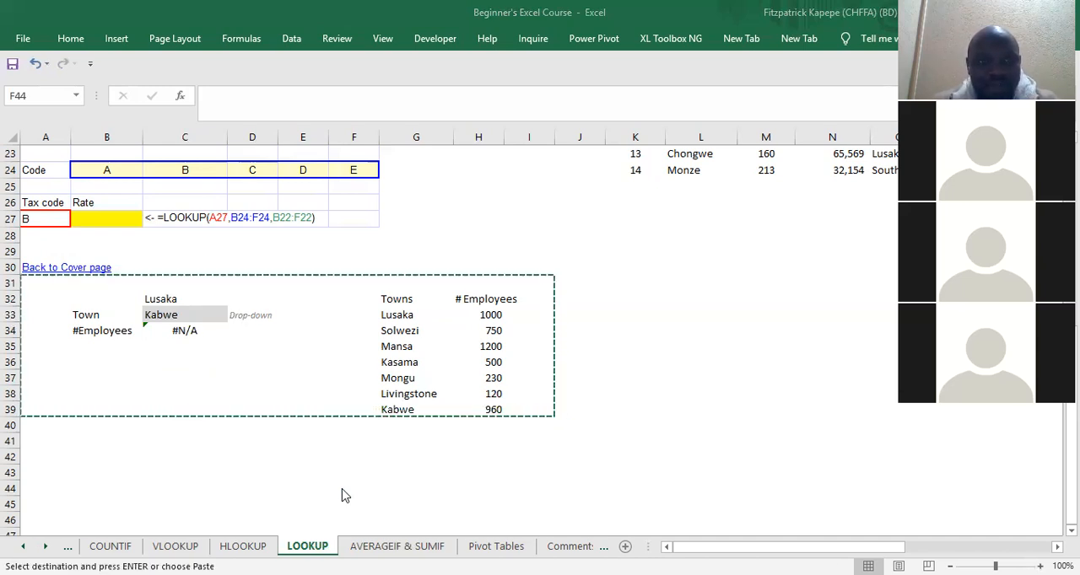
{"action": "key", "text": "Escape"}
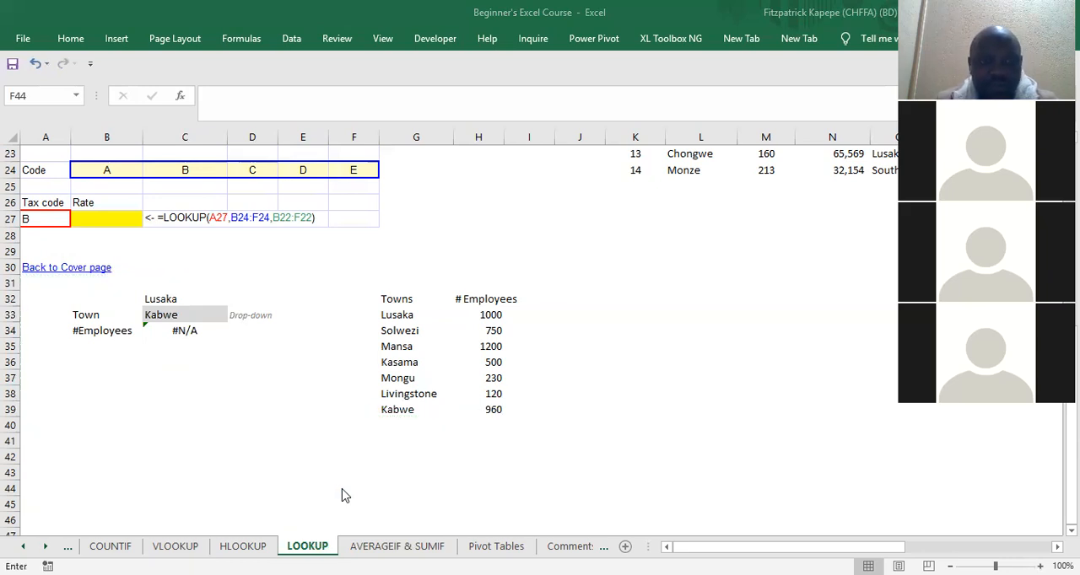
Step: Start a LOOKUP formula in the copied example with the lookup_value, lookup_vector, result_vector arguments and F6 as the lookup value
{"action": "key", "text": "Tab"}
{"action": "key", "text": "ctrl+a"}
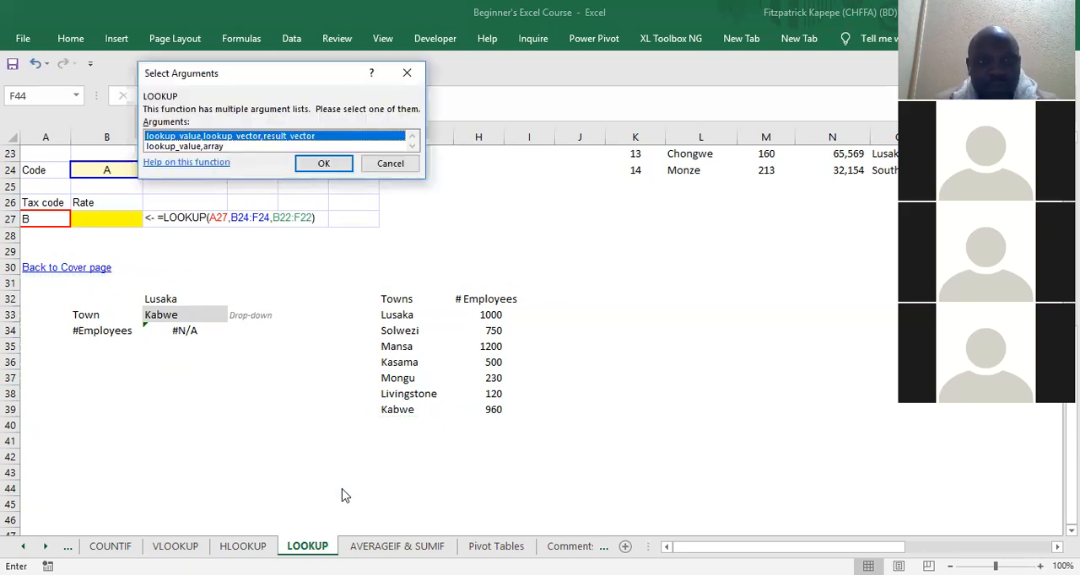
{"action": "left_click", "coordinate": [324, 164]}
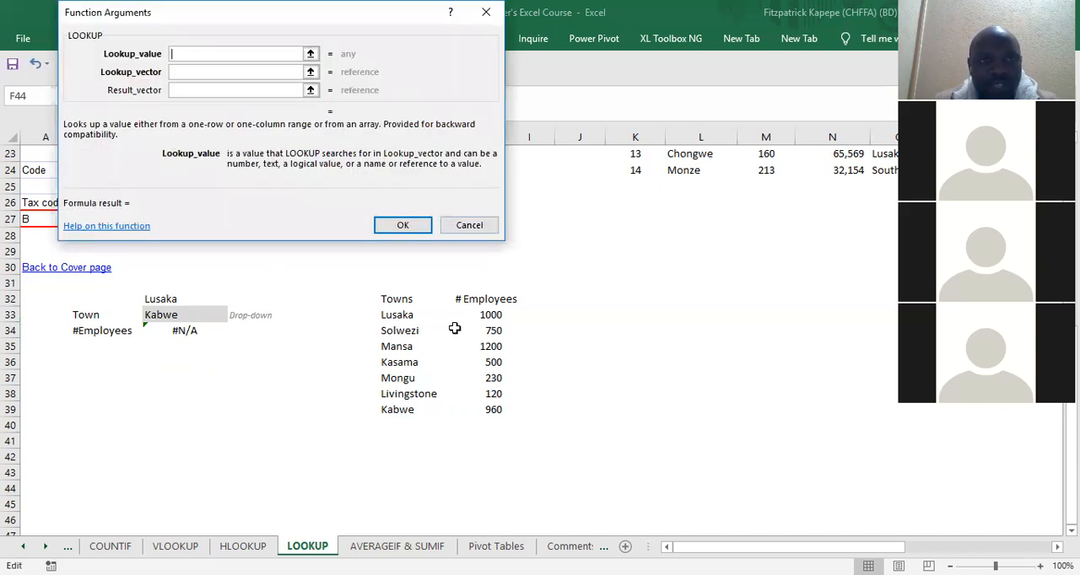
{"action": "type", "text": "F6"}
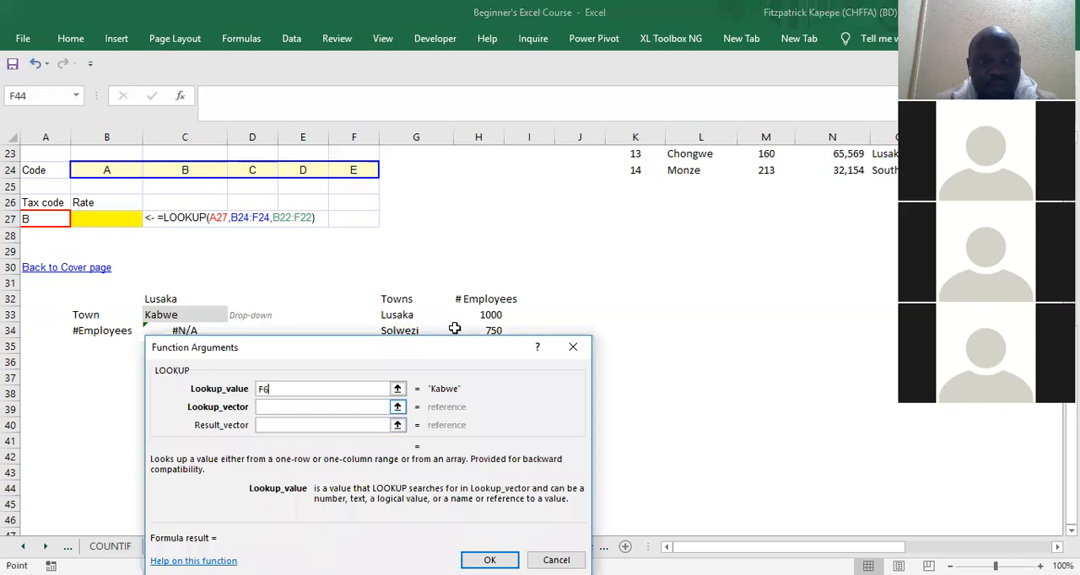
{"action": "key", "text": "Tab"}
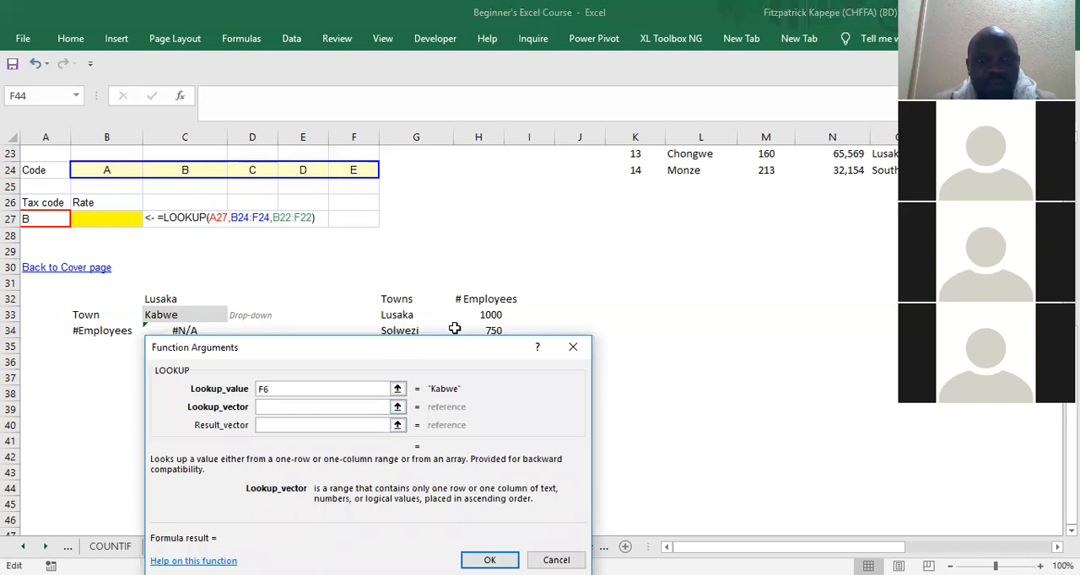
Step: Set the lookup vector to the towns and employees table J6:K12, leave the result vector empty, and confirm and recheck the formula
{"action": "type", "text": "I12"}
{"action": "key", "text": "BackSpace"}
{"action": "key", "text": "BackSpace"}
{"action": "key", "text": "BackSpace"}
{"action": "type", "text": "J6"}
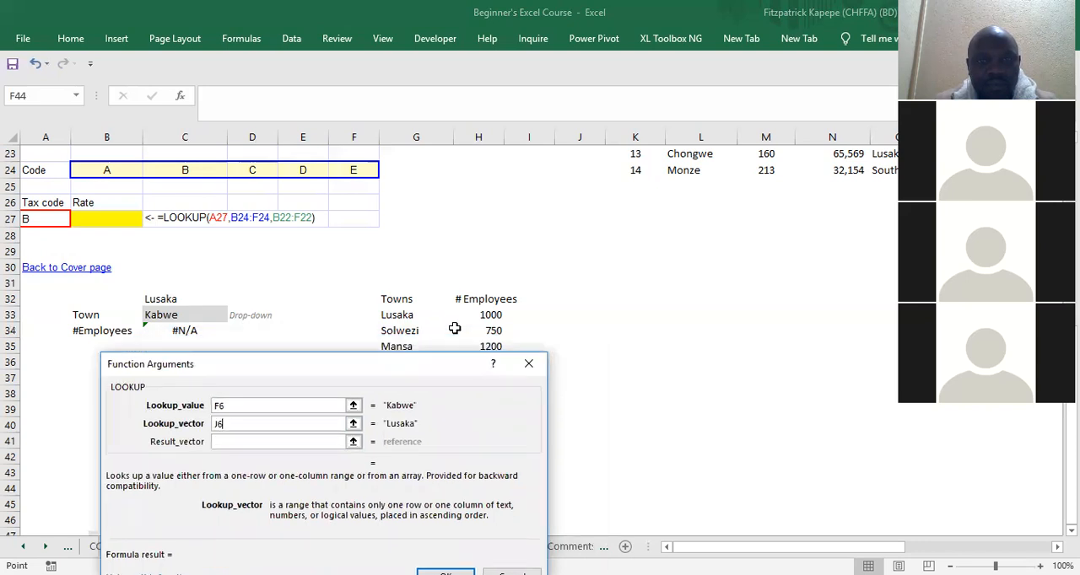
{"action": "type", "text": ":K12"}
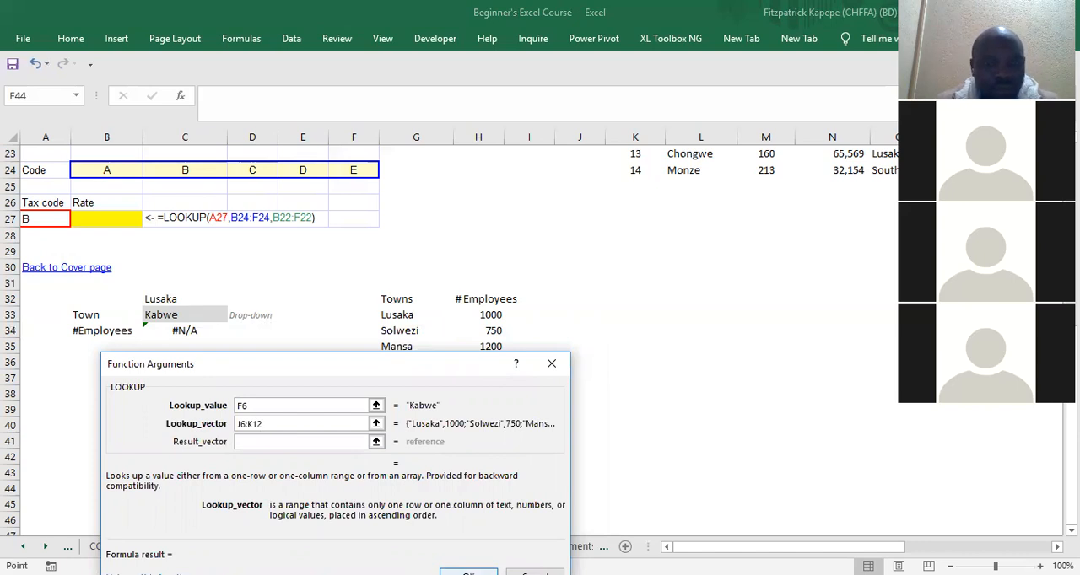
{"action": "left_click", "coordinate": [469, 573]}
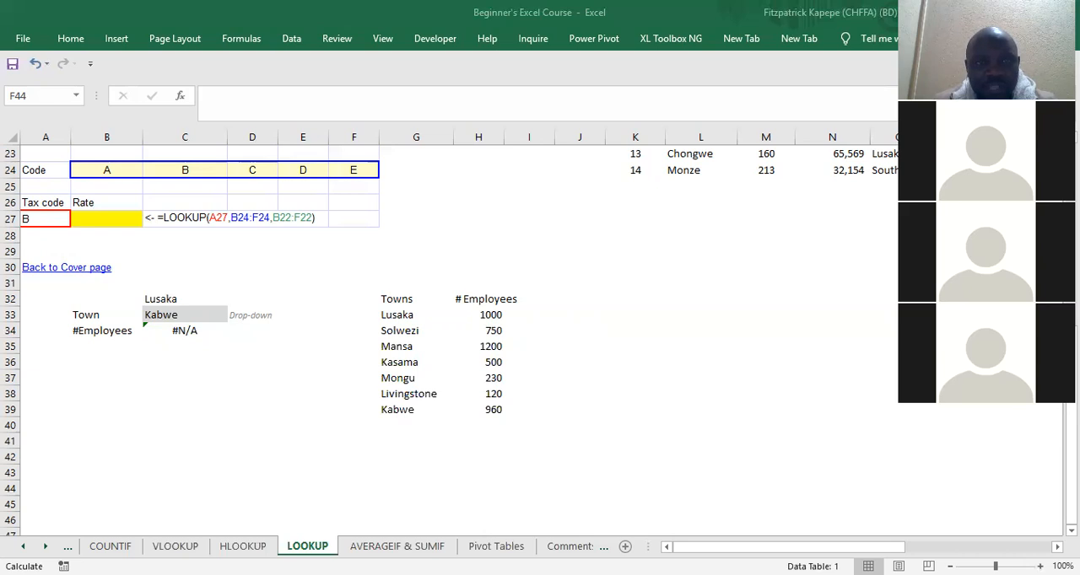
{"action": "key", "text": "F2"}
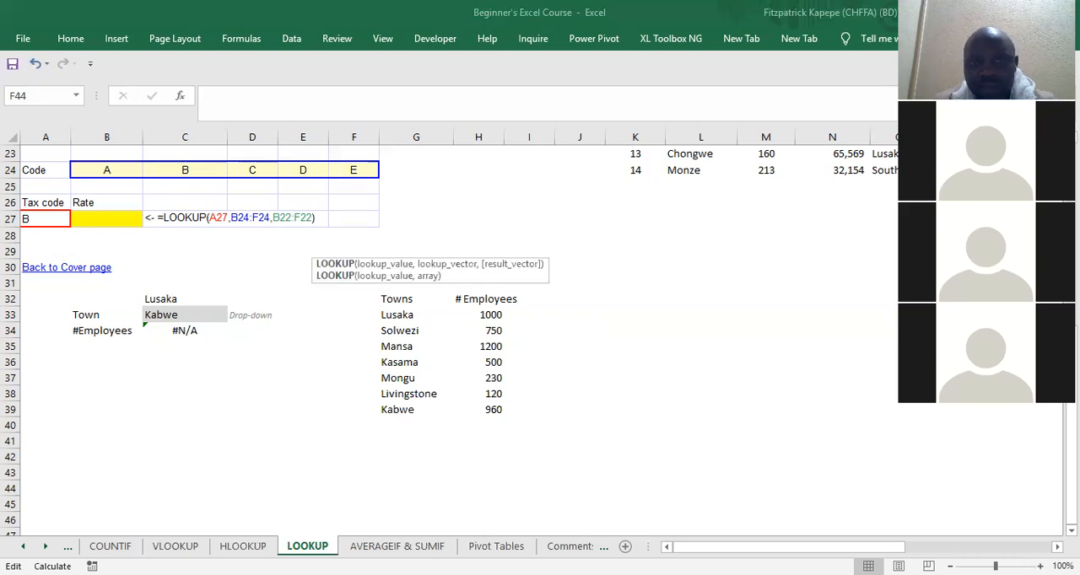
{"action": "key", "text": "Escape"}
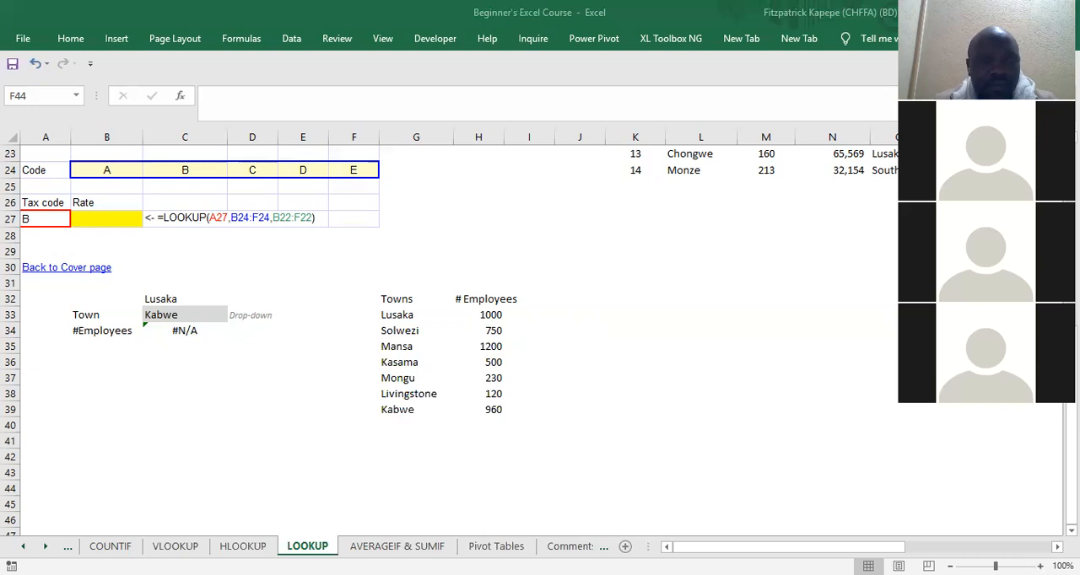
Step: Review the list validation sourced from $G$33:$G$39, then clear all data validation settings from the copied town cell
{"action": "left_click", "coordinate": [291, 39]}
{"action": "left_click", "coordinate": [579, 98]}
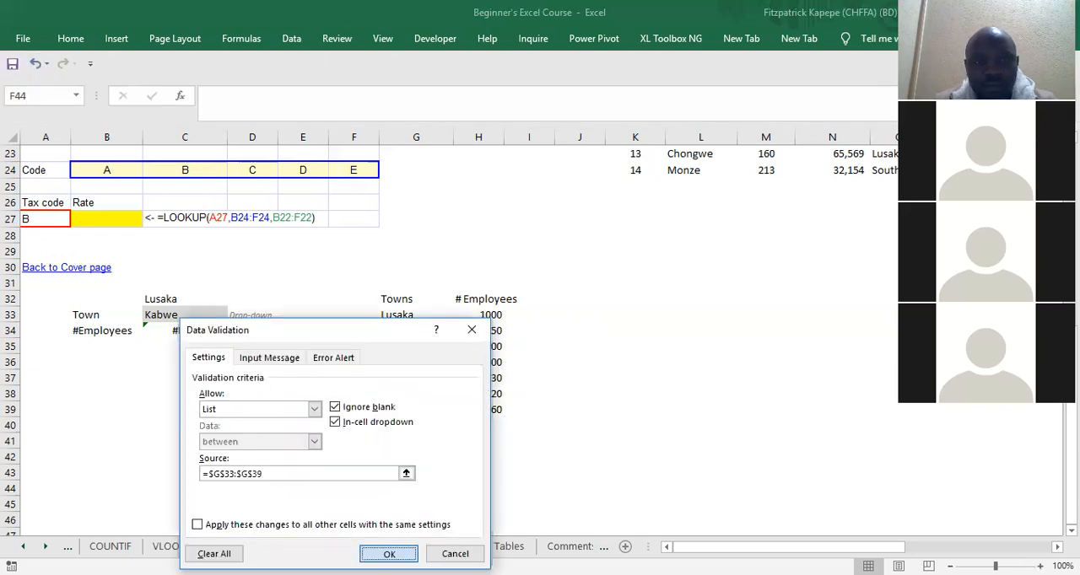
{"action": "key", "text": "Return"}
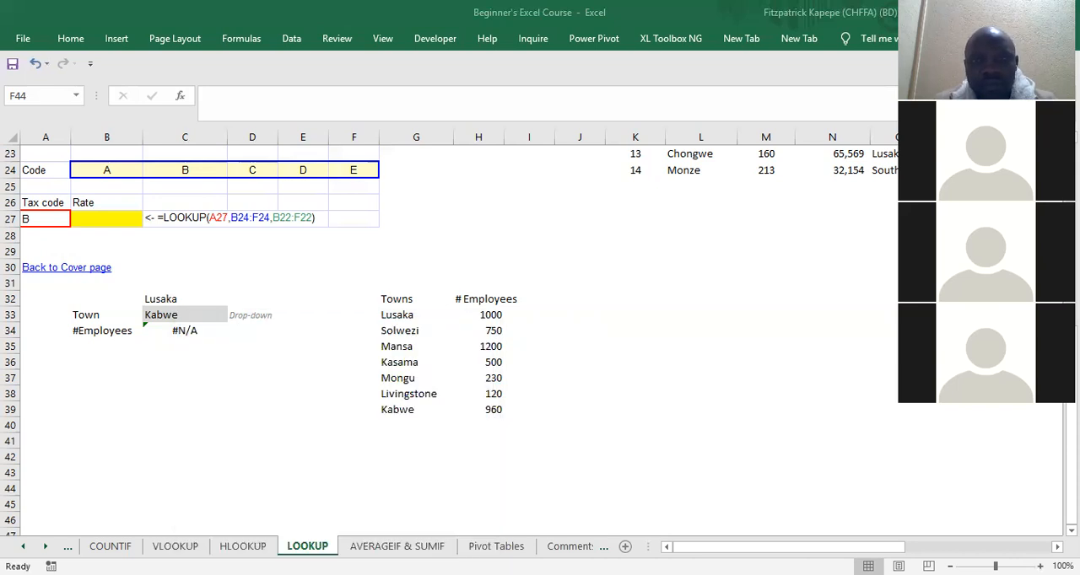
{"action": "left_click", "coordinate": [292, 39]}
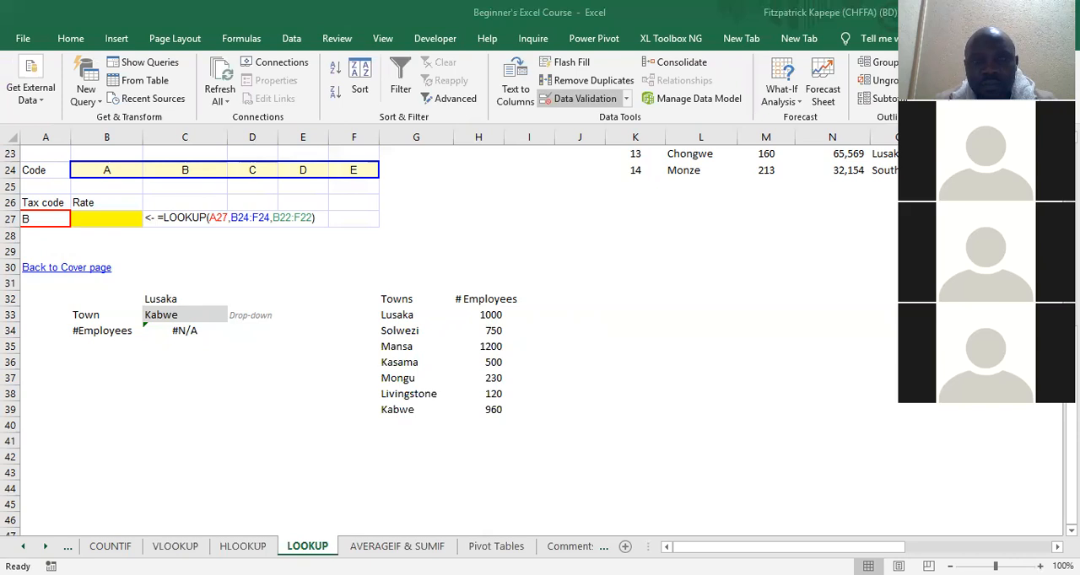
{"action": "left_click", "coordinate": [582, 99]}
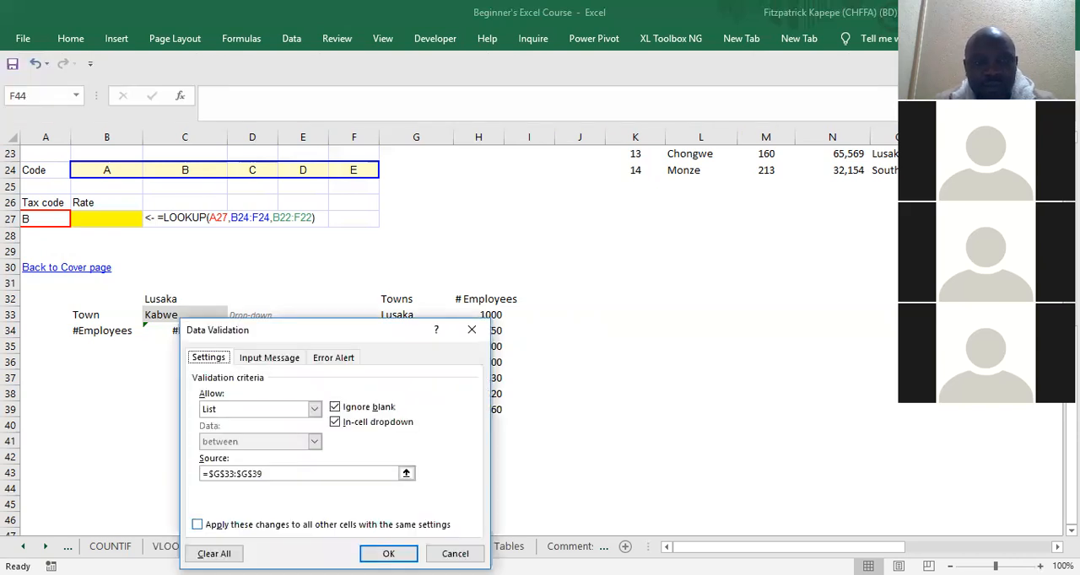
{"action": "left_click", "coordinate": [214, 554]}
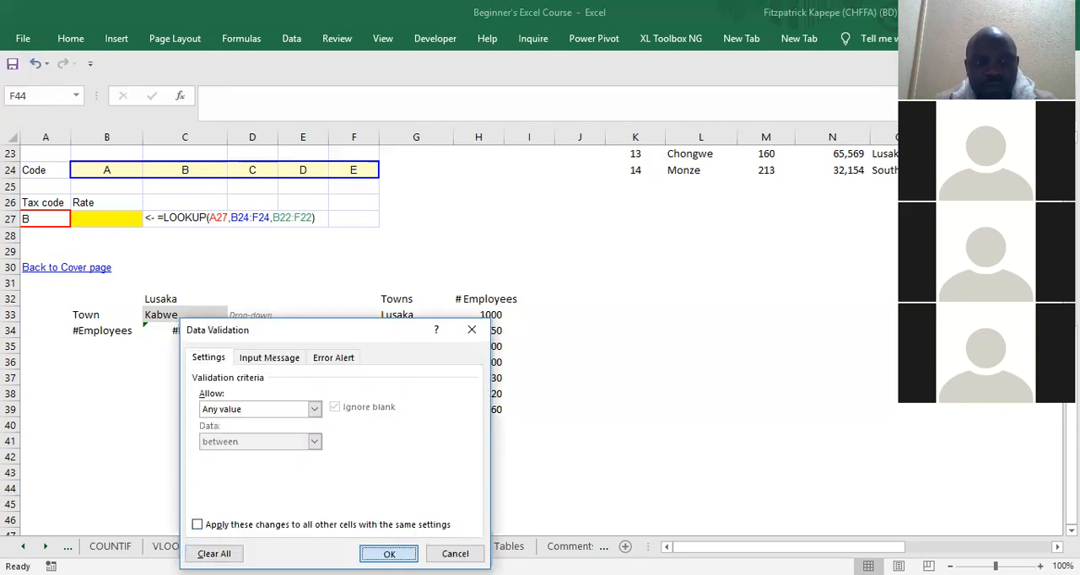
{"action": "key", "text": "Return"}
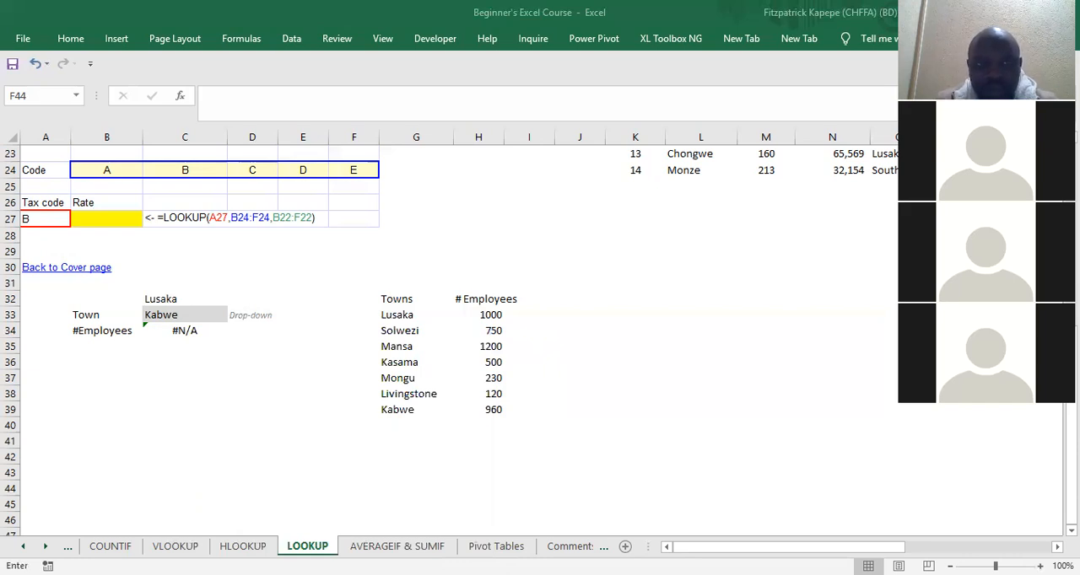
{"action": "key", "text": "Escape"}
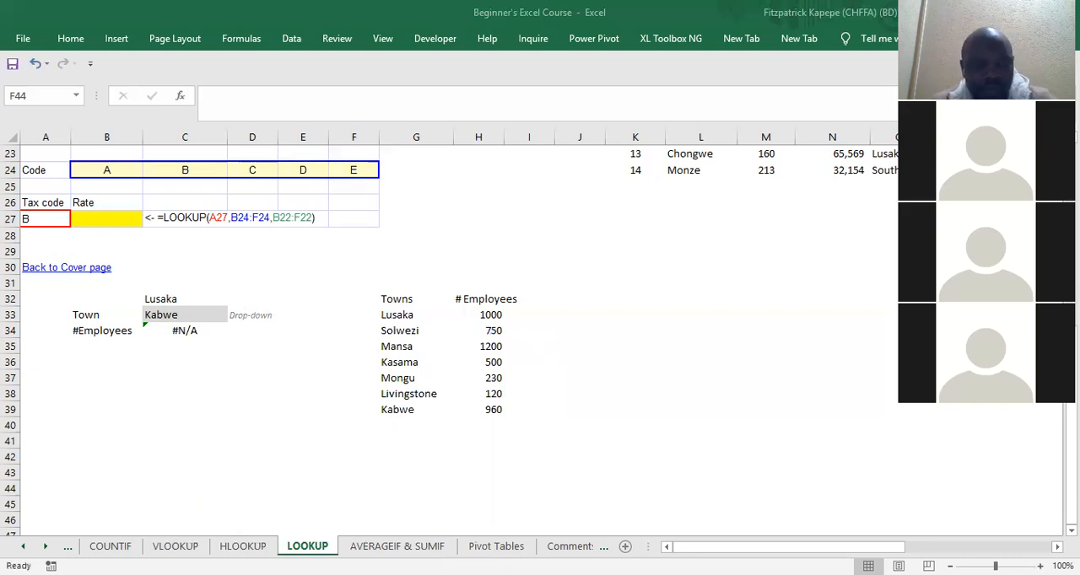
{"action": "left_click", "coordinate": [371, 395]}
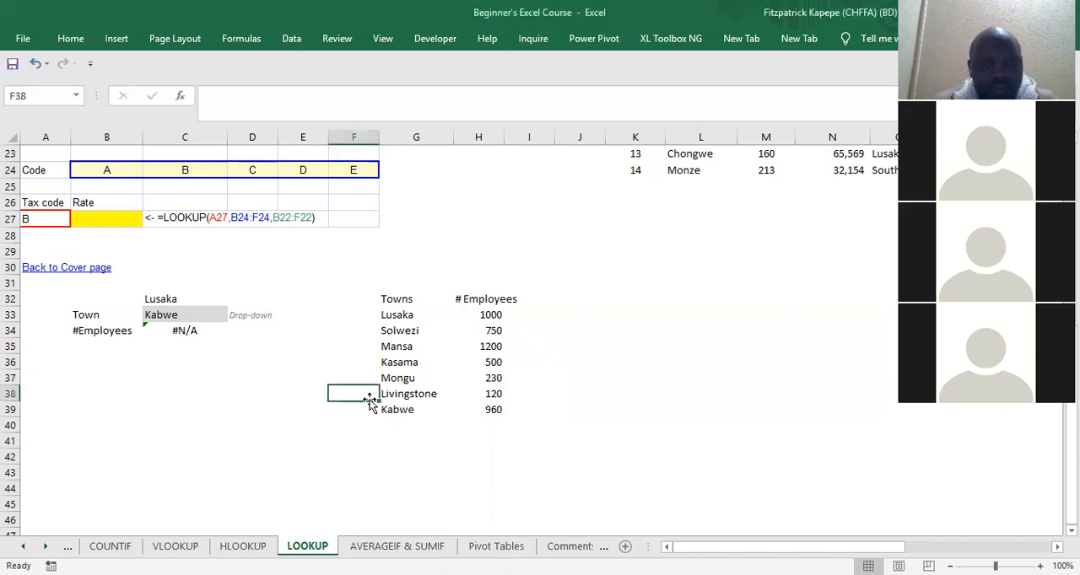
{"action": "left_click", "coordinate": [177, 333]}
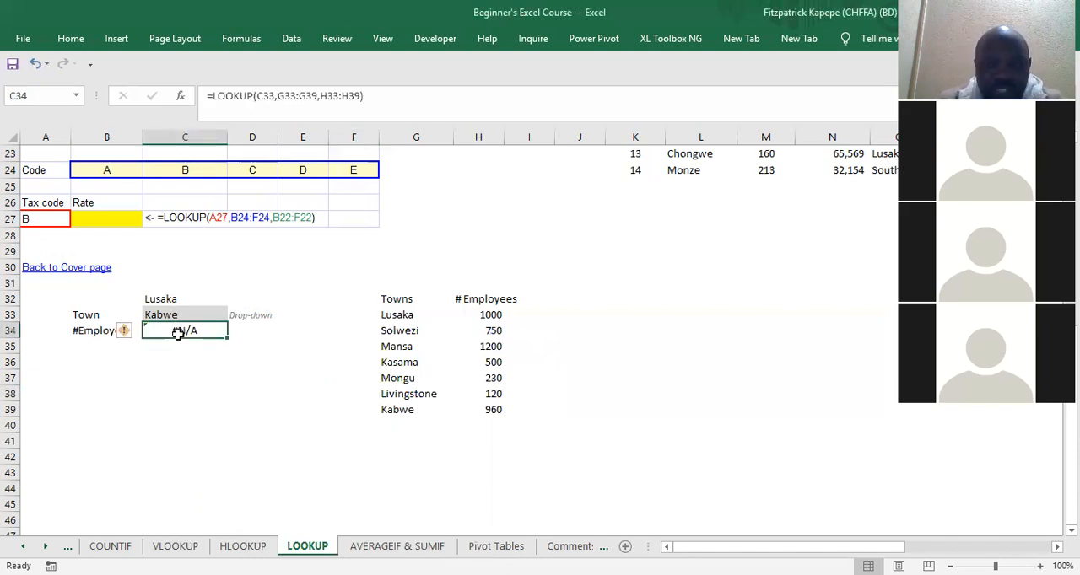
{"action": "type", "text": "="}
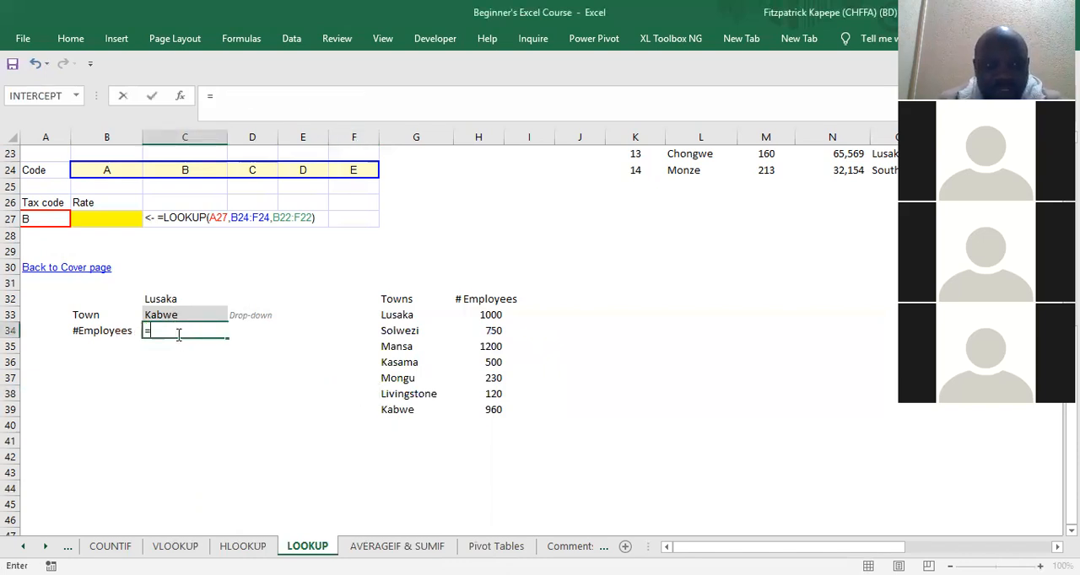
{"action": "type", "text": "VLOOKUP("}
{"action": "key", "text": "ctrl+a"}
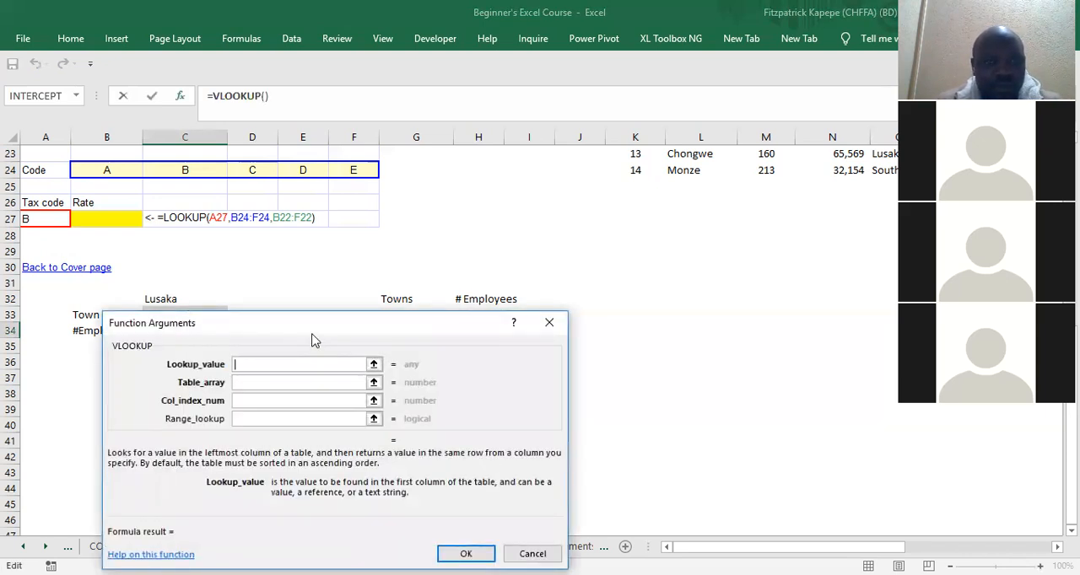
{"action": "left_click_drag", "start_coordinate": [312, 340], "coordinate": [387, 448]}
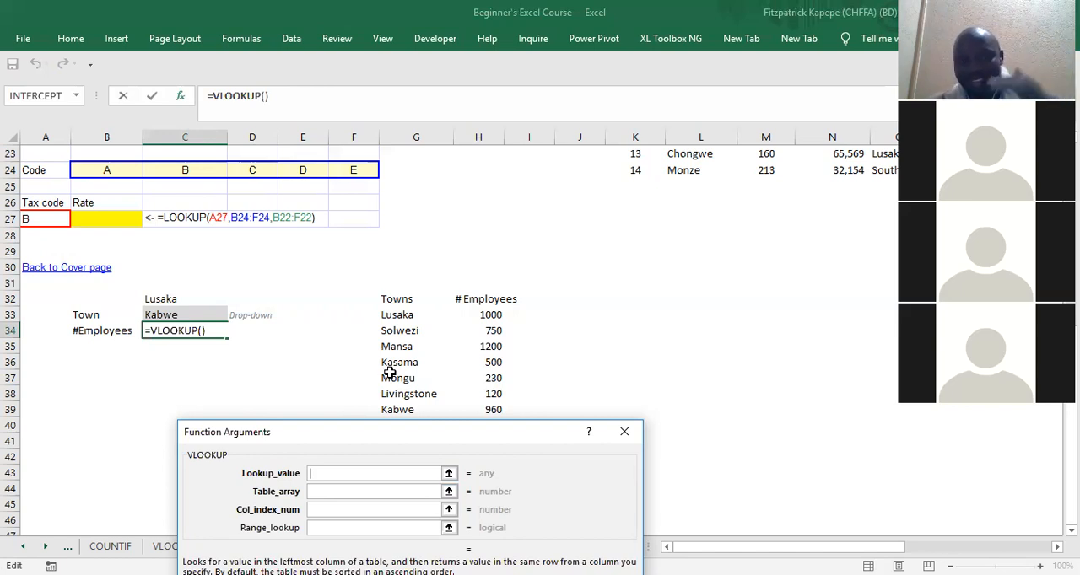
{"action": "left_click", "coordinate": [625, 431]}
Step: Sort the towns and employees table G33:H39 by Towns on cell values, from A to Z
{"action": "left_click_drag", "start_coordinate": [396, 316], "coordinate": [478, 410]}
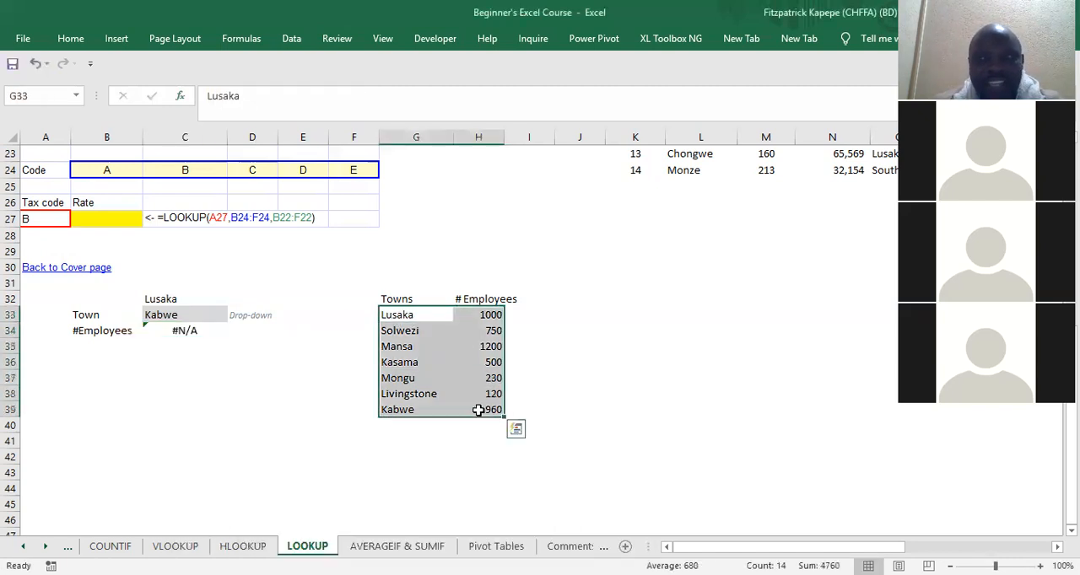
{"action": "left_click", "coordinate": [291, 40]}
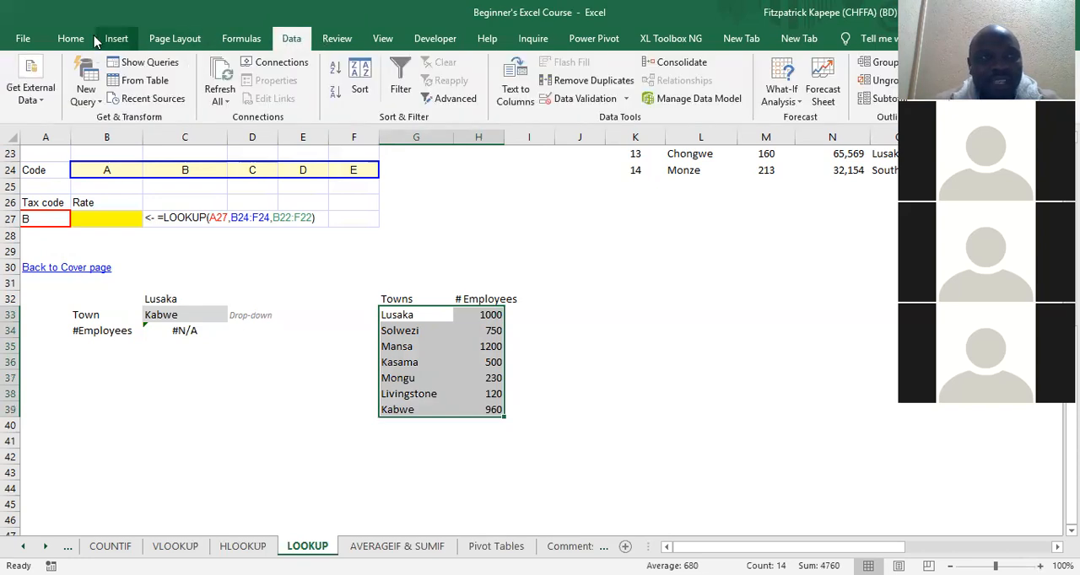
{"action": "left_click", "coordinate": [71, 39]}
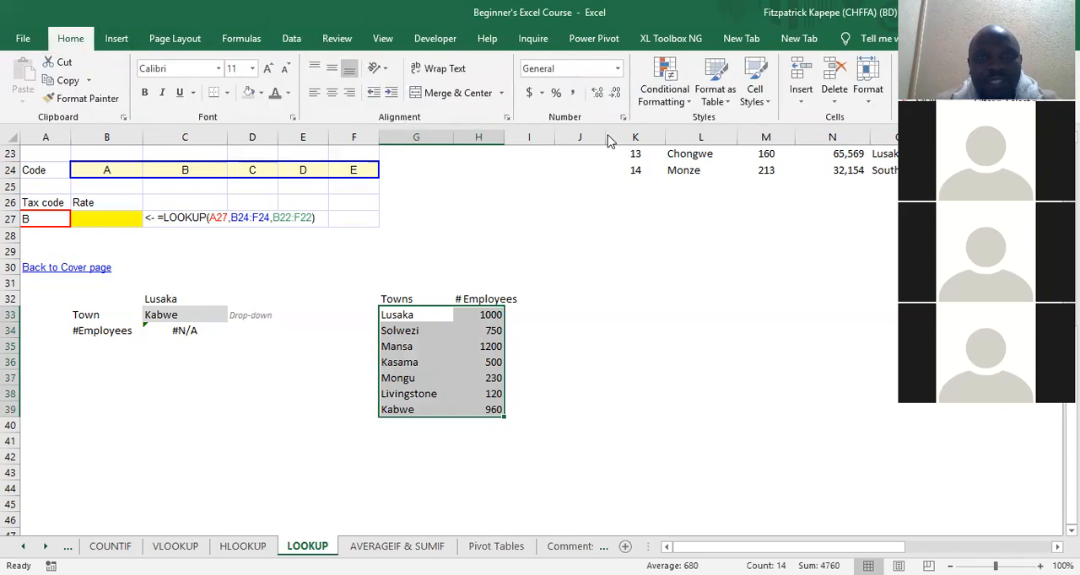
{"action": "left_click", "coordinate": [293, 38]}
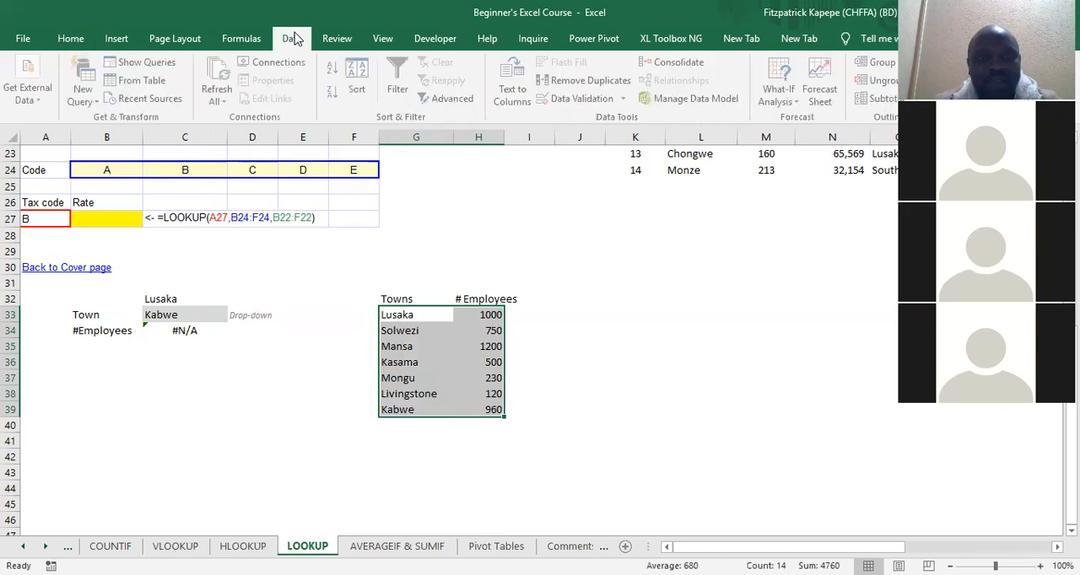
{"action": "left_click", "coordinate": [361, 70]}
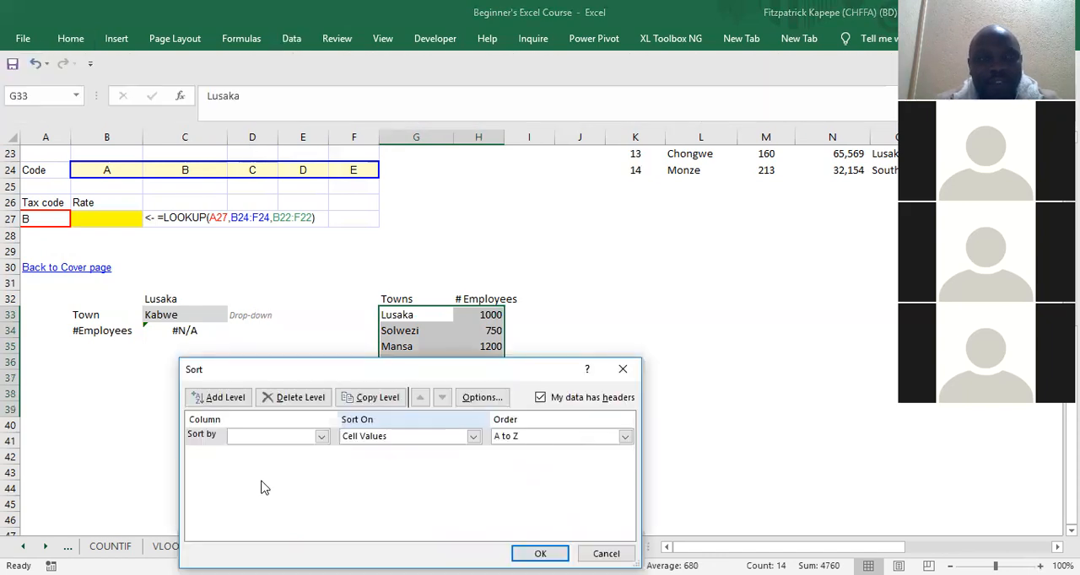
{"action": "left_click", "coordinate": [322, 437]}
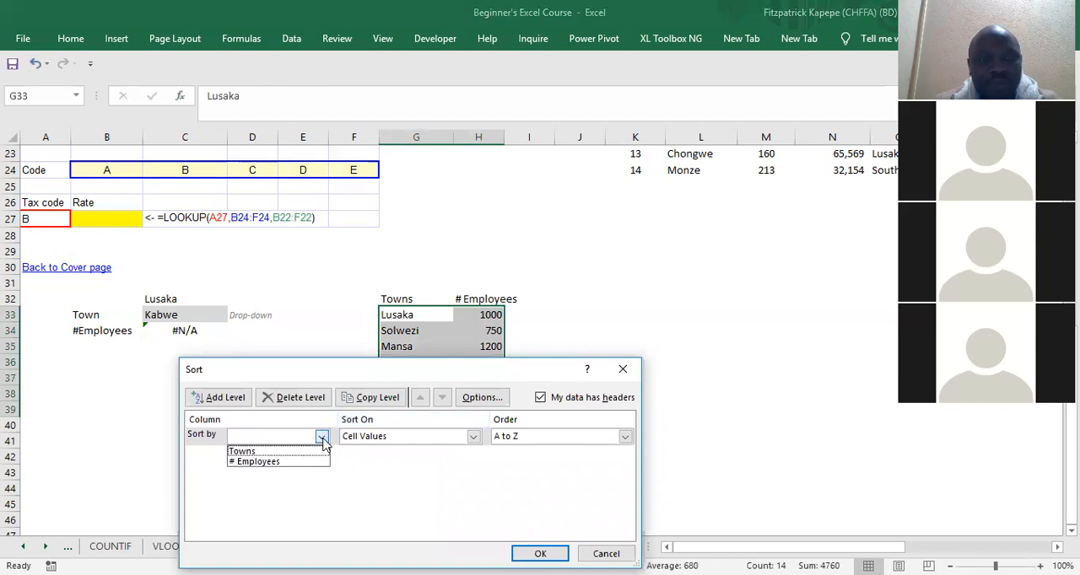
{"action": "left_click", "coordinate": [269, 451]}
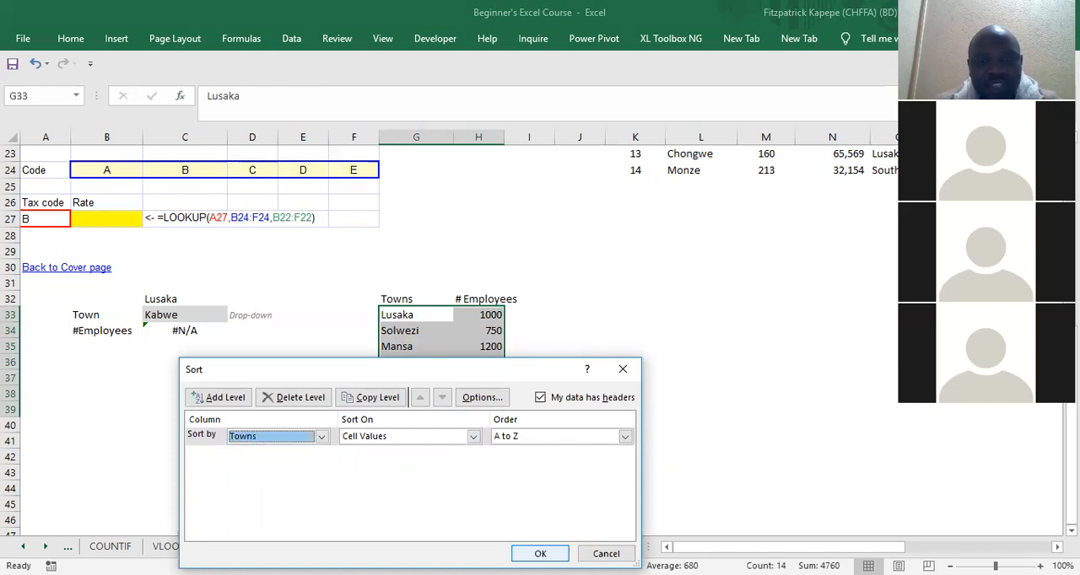
{"action": "left_click", "coordinate": [540, 554]}
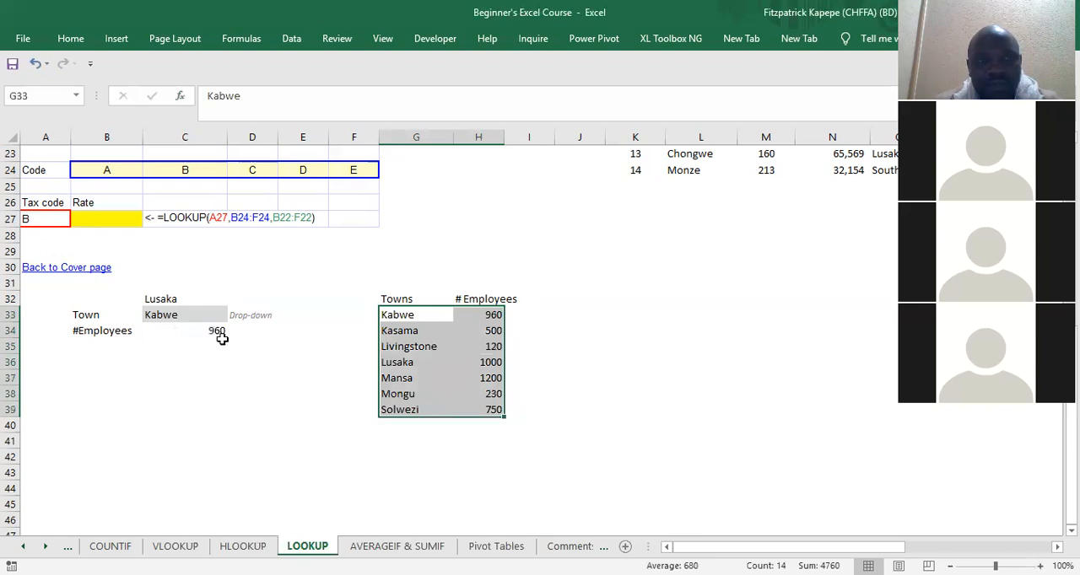
Step: Test the employee lookup by setting the town in C33 to Kasama, Livingstone, Lusaka, Mansa and finally Mongu
{"action": "left_click", "coordinate": [176, 314]}
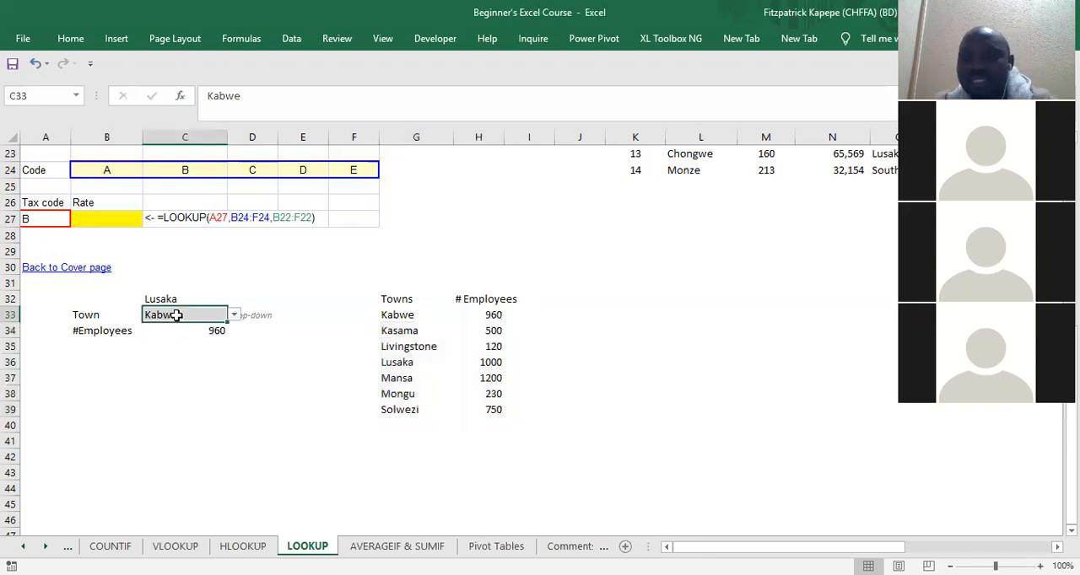
{"action": "left_click", "coordinate": [235, 316]}
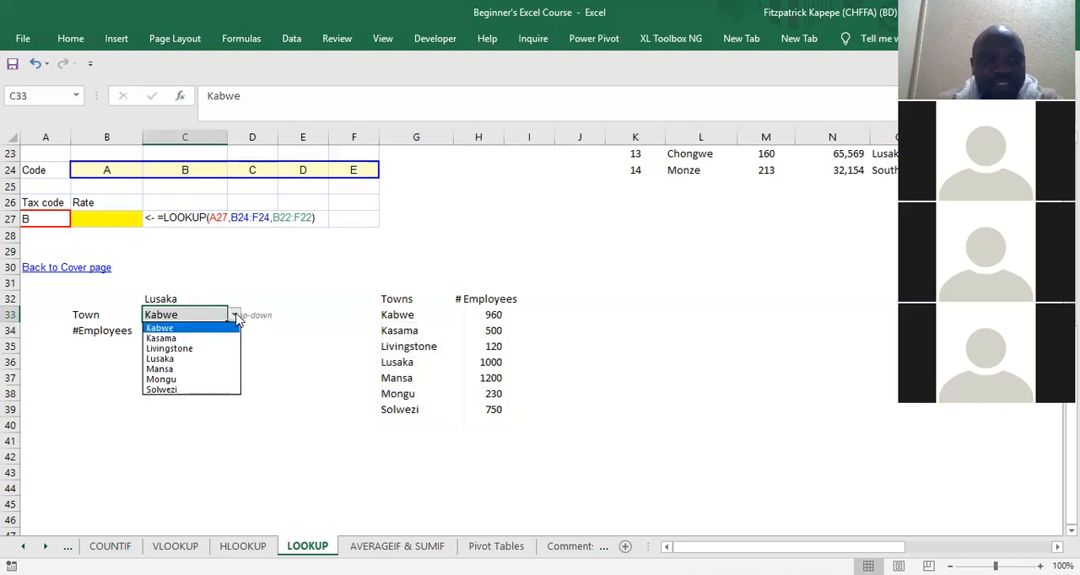
{"action": "left_click", "coordinate": [200, 338]}
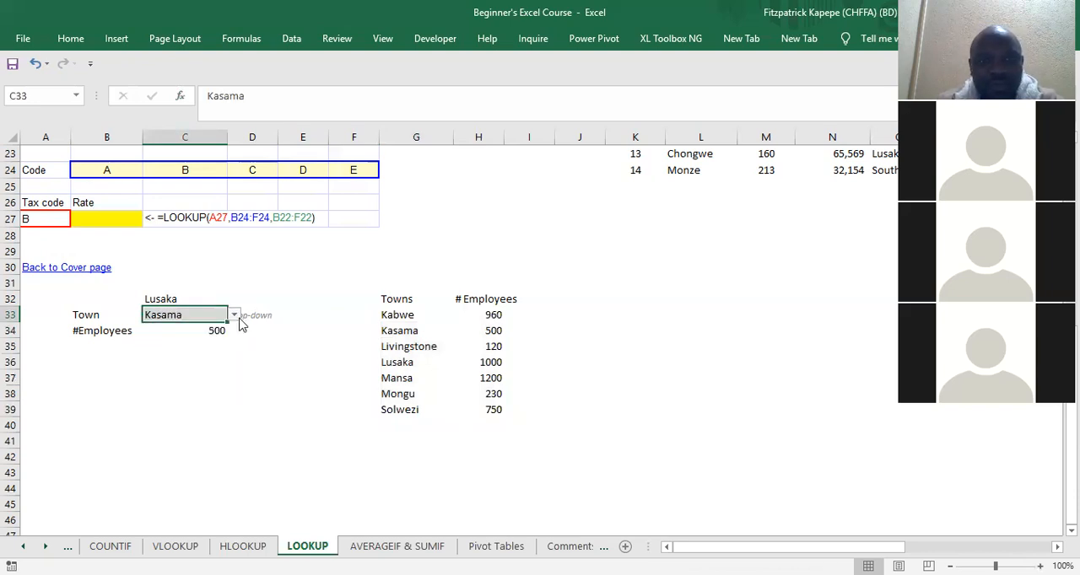
{"action": "left_click", "coordinate": [235, 317]}
{"action": "left_click", "coordinate": [219, 351]}
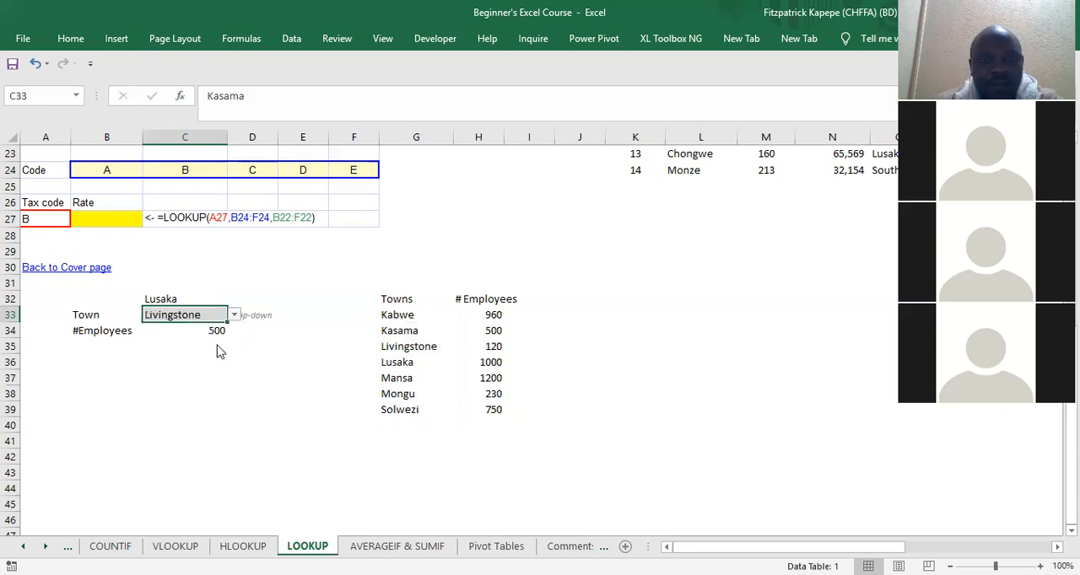
{"action": "left_click", "coordinate": [235, 317]}
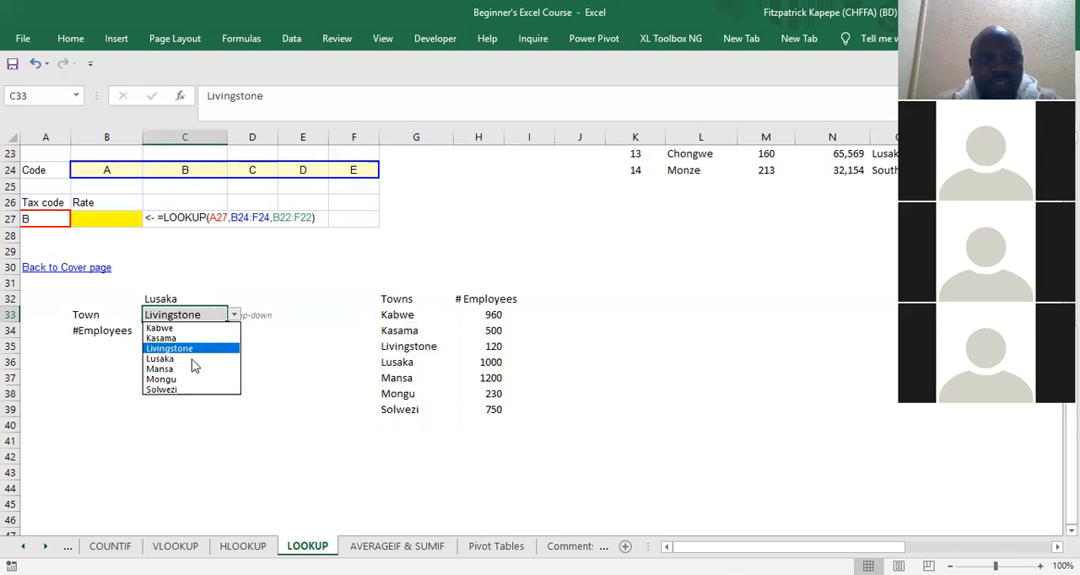
{"action": "left_click", "coordinate": [192, 364]}
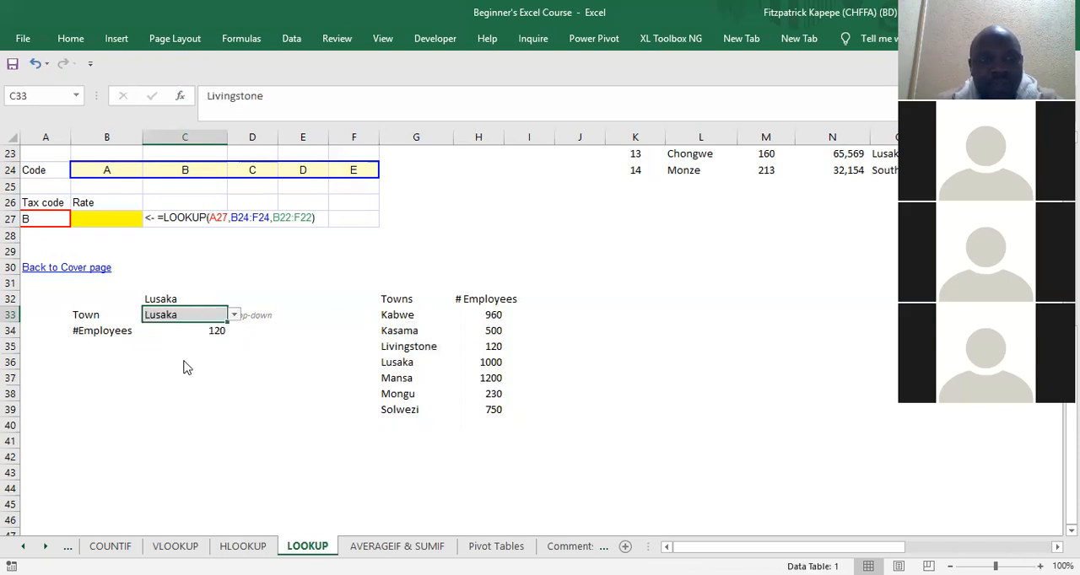
{"action": "left_click", "coordinate": [234, 316]}
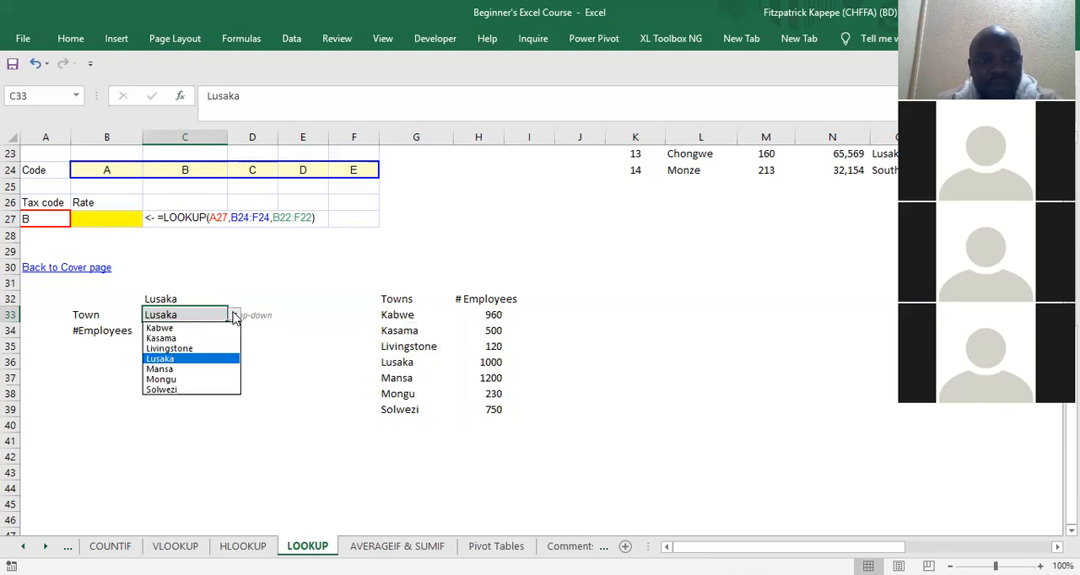
{"action": "left_click", "coordinate": [185, 369]}
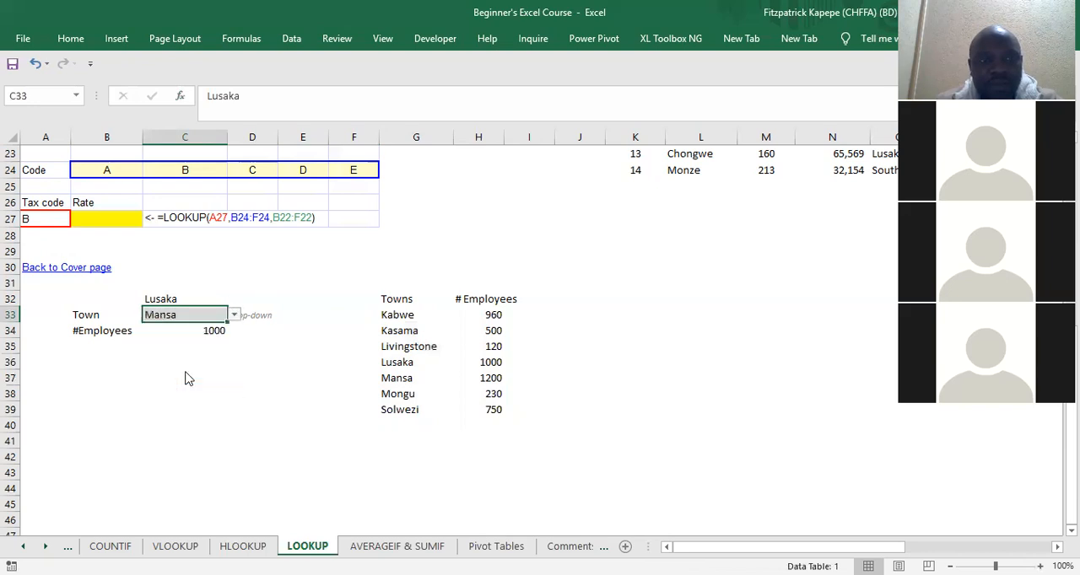
{"action": "left_click", "coordinate": [235, 318]}
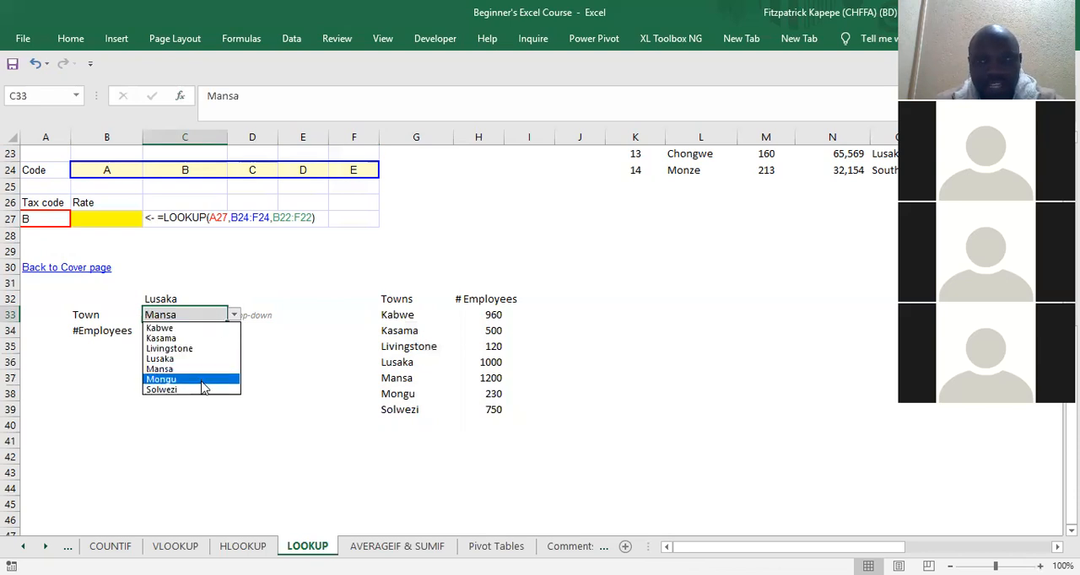
{"action": "left_click", "coordinate": [186, 379]}
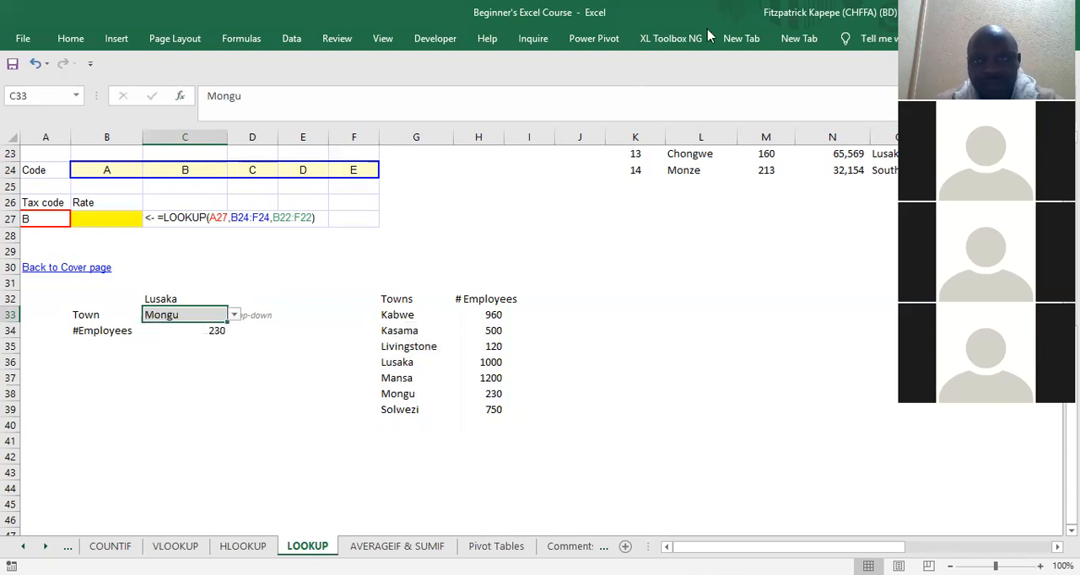
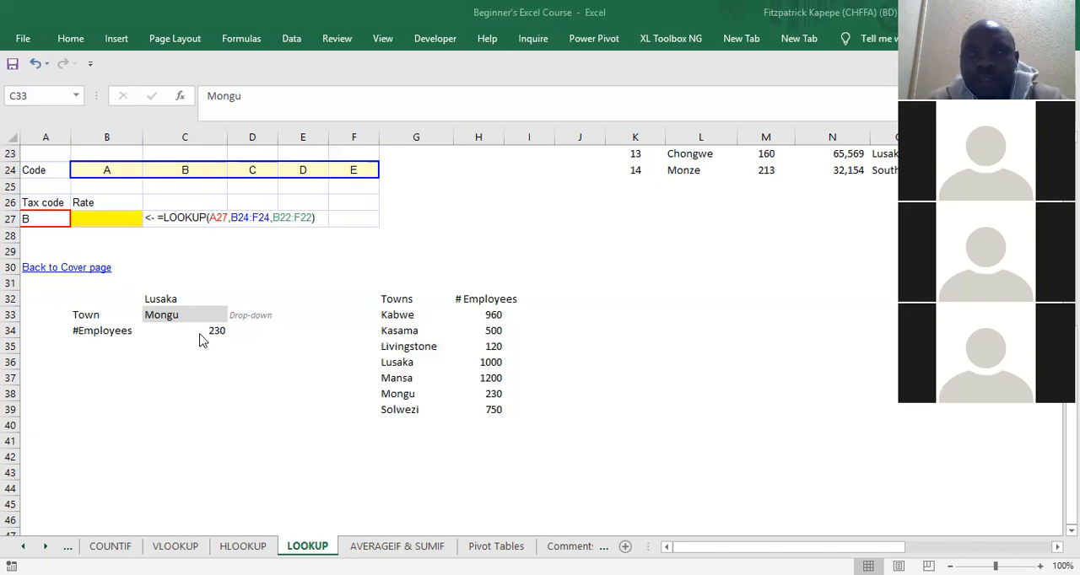
Step: Review the tax code and rate lookup examples above the towns table, ending at the second example's tax code in A14
{"action": "left_click", "coordinate": [200, 335]}
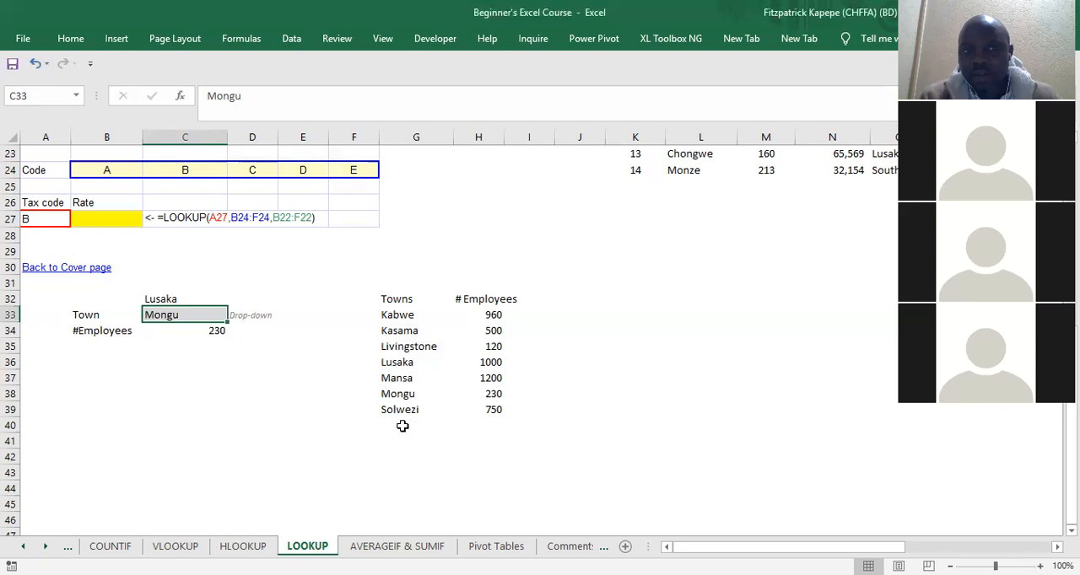
{"action": "key", "text": "Down"}
{"action": "key", "text": "Down"}
{"action": "key", "text": "Up"}
{"action": "key", "text": "Up"}
{"action": "key", "text": "Up"}
{"action": "key", "text": "Up"}
{"action": "key", "text": "Up"}
{"action": "key", "text": "Up"}
{"action": "key", "text": "Up"}
{"action": "key", "text": "Up"}
{"action": "key", "text": "Up"}
{"action": "key", "text": "Up"}
{"action": "key", "text": "Up"}
{"action": "key", "text": "Up"}
{"action": "key", "text": "Up"}
{"action": "key", "text": "Up"}
{"action": "key", "text": "Up"}
{"action": "key", "text": "Up"}
{"action": "key", "text": "Up"}
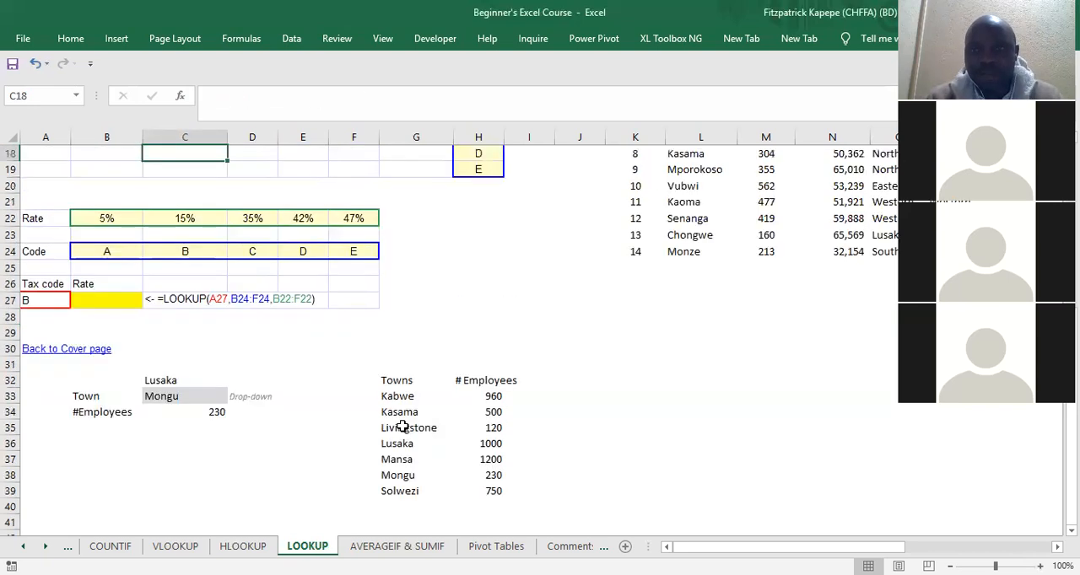
{"action": "key", "text": "Up"}
{"action": "key", "text": "Up"}
{"action": "key", "text": "Up"}
{"action": "key", "text": "Up"}
{"action": "key", "text": "Up"}
{"action": "key", "text": "Up"}
{"action": "key", "text": "Up"}
{"action": "key", "text": "Up"}
{"action": "key", "text": "Up"}
{"action": "key", "text": "Up"}
{"action": "key", "text": "Up"}
{"action": "key", "text": "Up"}
{"action": "key", "text": "Up"}
{"action": "key", "text": "Up"}
{"action": "key", "text": "Up"}
{"action": "key", "text": "Down"}
{"action": "key", "text": "Down"}
{"action": "key", "text": "Down"}
{"action": "key", "text": "Up"}
{"action": "key", "text": "Up"}
{"action": "key", "text": "Up"}
{"action": "key", "text": "Up"}
{"action": "key", "text": "Up"}
{"action": "key", "text": "Right"}
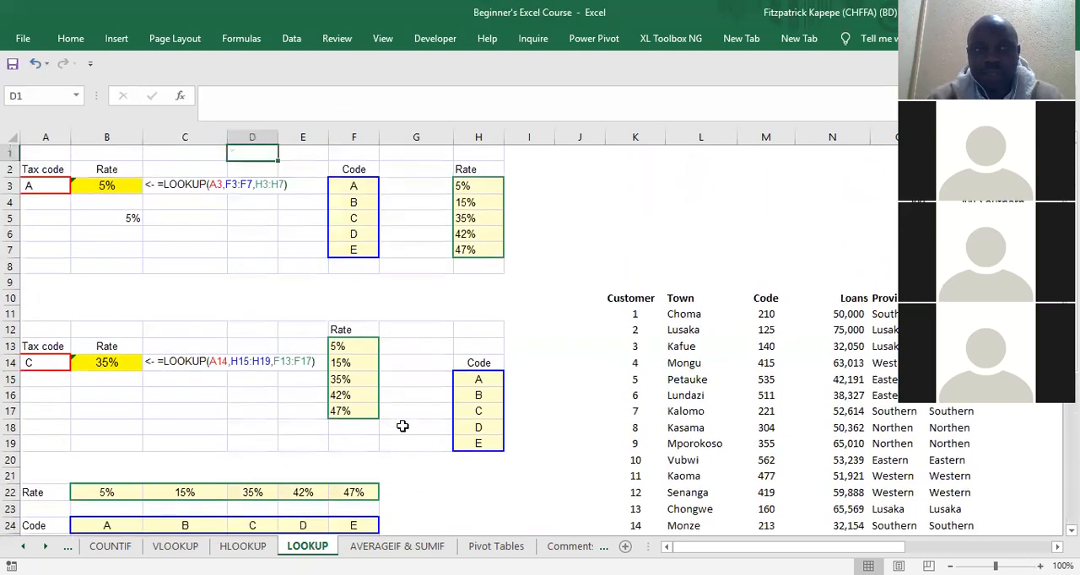
{"action": "key", "text": "Down"}
{"action": "key", "text": "Down"}
{"action": "key", "text": "Down"}
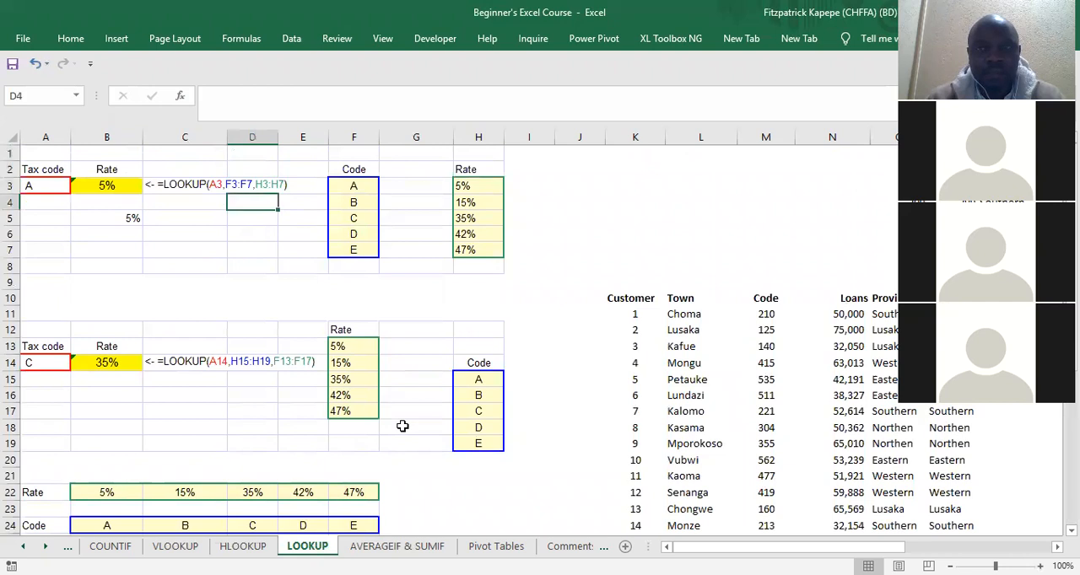
{"action": "key", "text": "Left"}
{"action": "key", "text": "Left"}
{"action": "key", "text": "Left"}
{"action": "key", "text": "Up"}
{"action": "key", "text": "Up"}
{"action": "key", "text": "Down"}
{"action": "key", "text": "Down"}
{"action": "key", "text": "Down"}
{"action": "key", "text": "Down"}
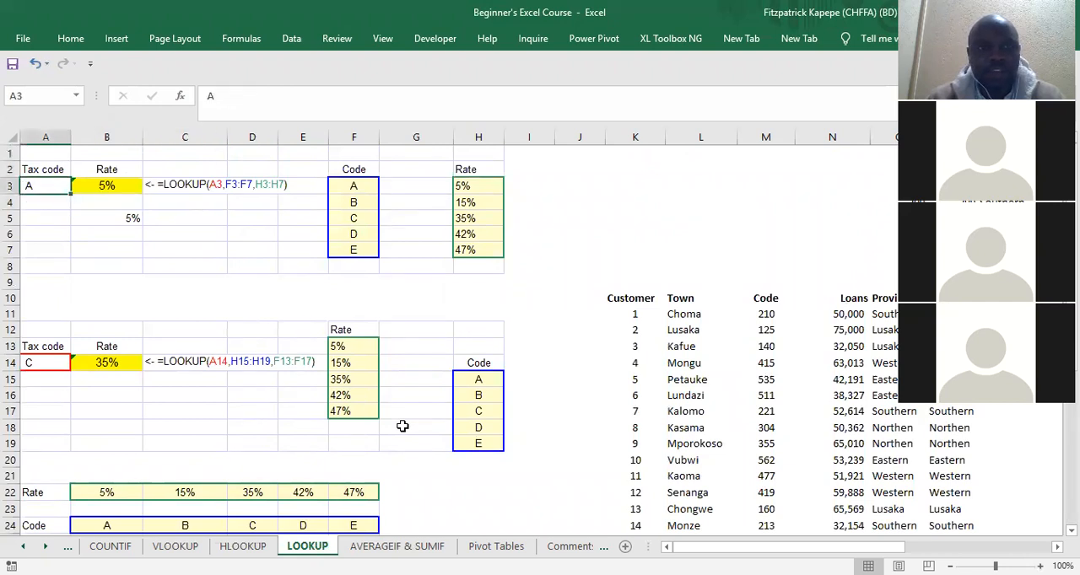
{"action": "key", "text": "Down"}
{"action": "key", "text": "Down"}
{"action": "key", "text": "Down"}
{"action": "key", "text": "Down"}
{"action": "key", "text": "Down"}
{"action": "key", "text": "Down"}
{"action": "key", "text": "Down"}
{"action": "key", "text": "Down"}
{"action": "key", "text": "Down"}
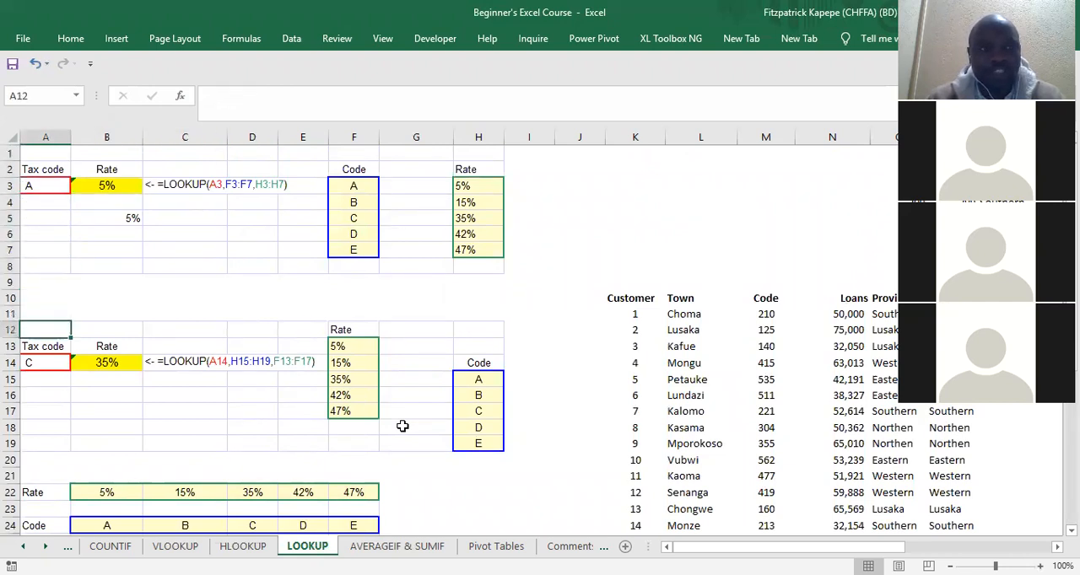
{"action": "key", "text": "Down"}
{"action": "key", "text": "Down"}
{"action": "key", "text": "Down"}
{"action": "key", "text": "Down"}
{"action": "key", "text": "Down"}
{"action": "key", "text": "Down"}
{"action": "key", "text": "Down"}
{"action": "key", "text": "Up"}
{"action": "key", "text": "Up"}
{"action": "key", "text": "Up"}
{"action": "key", "text": "Up"}
{"action": "key", "text": "Up"}
{"action": "key", "text": "Up"}
{"action": "key", "text": "Up"}
{"action": "key", "text": "Up"}
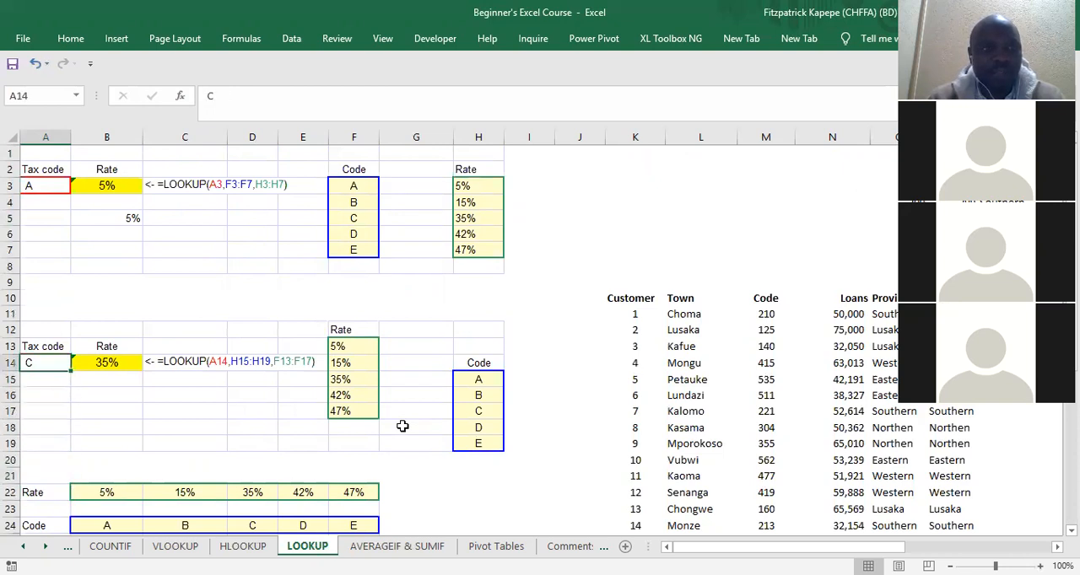
Step: Clear the rate formula from B14 and highlight the second example's rates F13:F17 and codes H15:H19
{"action": "key", "text": "Right"}
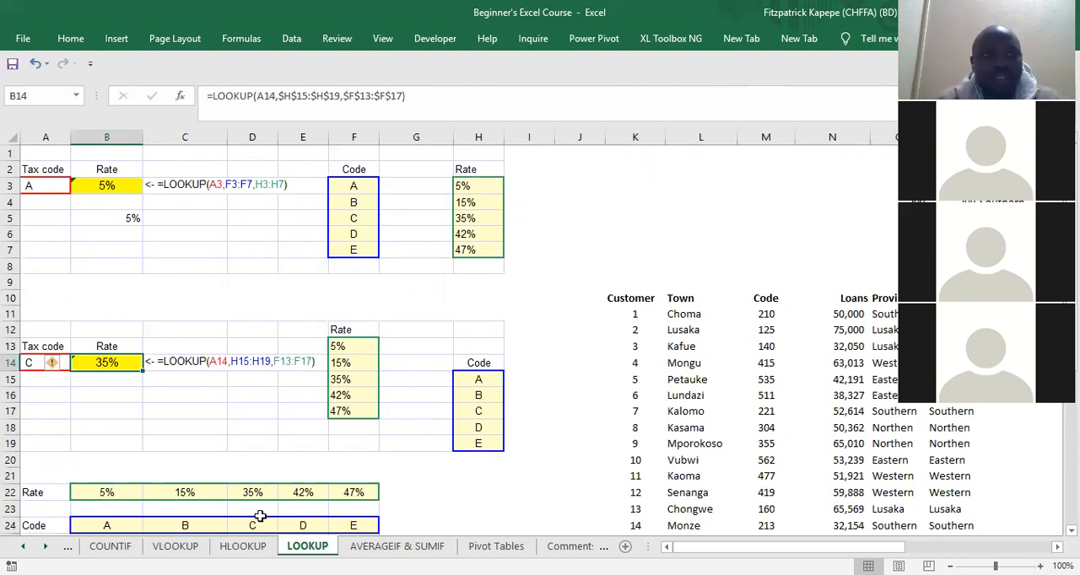
{"action": "key", "text": "Delete"}
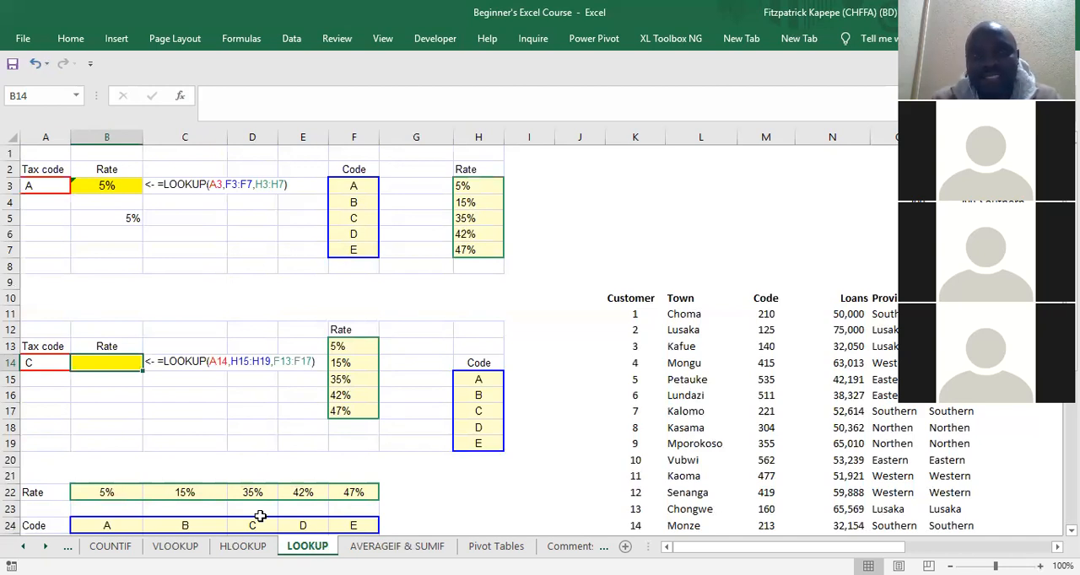
{"action": "left_click_drag", "start_coordinate": [344, 346], "coordinate": [354, 411]}
{"action": "left_click_drag", "start_coordinate": [475, 379], "coordinate": [487, 451]}
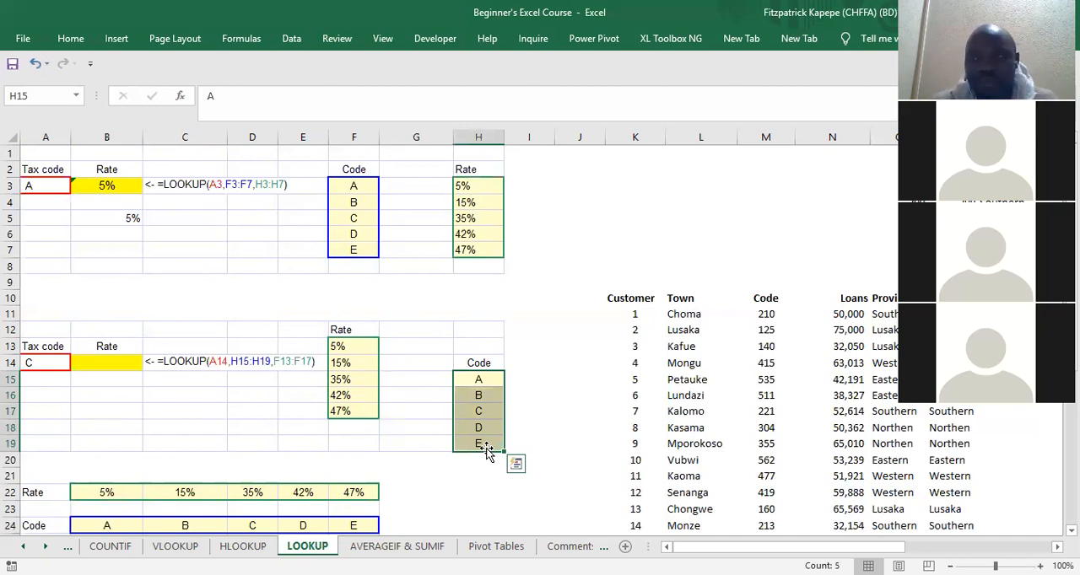
Step: Start a LOOKUP formula in B14 and set its lookup value to the tax code cell A14
{"action": "left_click", "coordinate": [94, 364]}
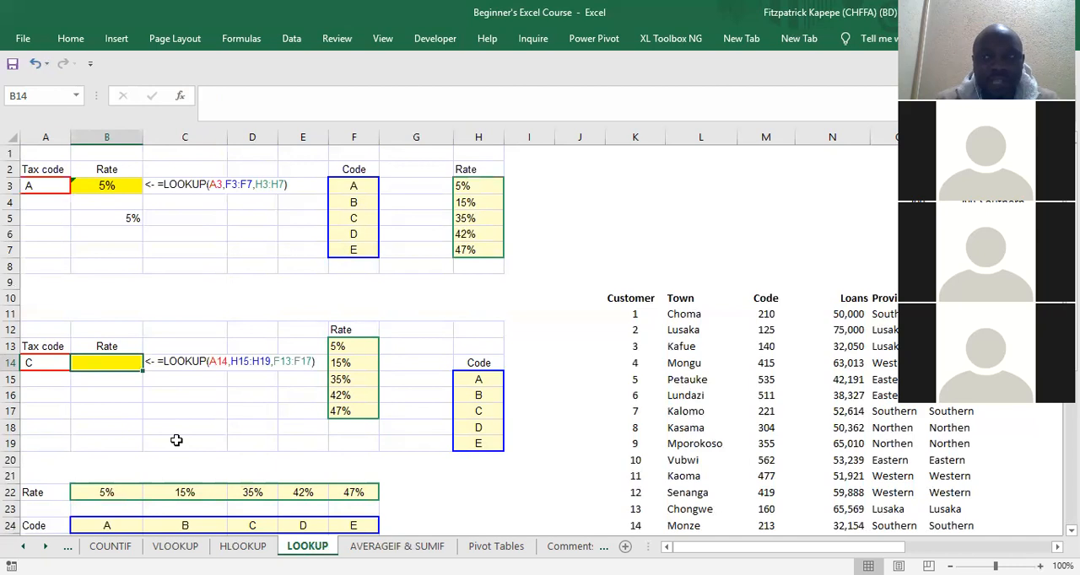
{"action": "type", "text": "=l"}
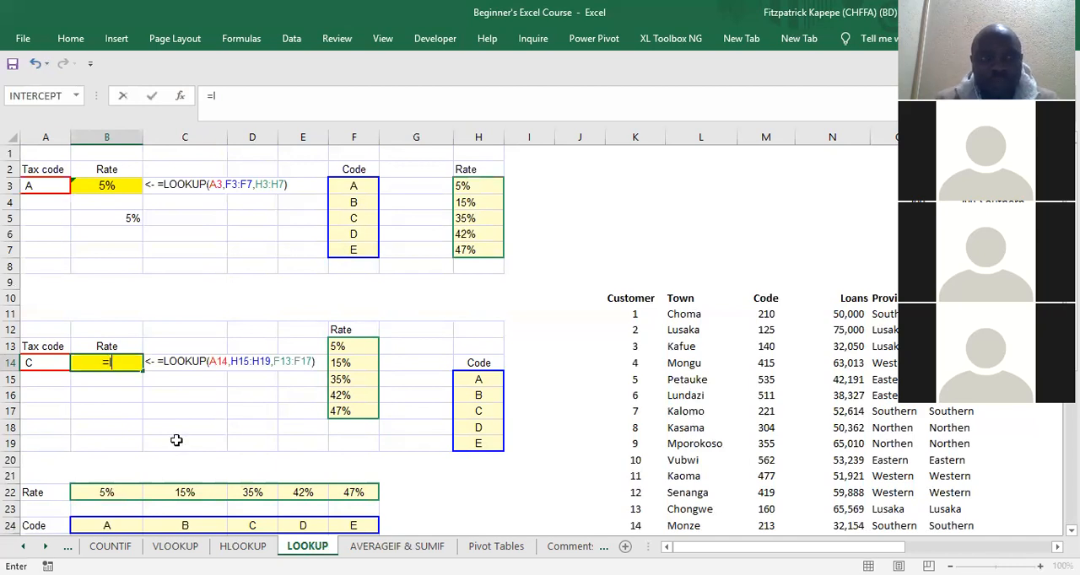
{"action": "type", "text": "ookup("}
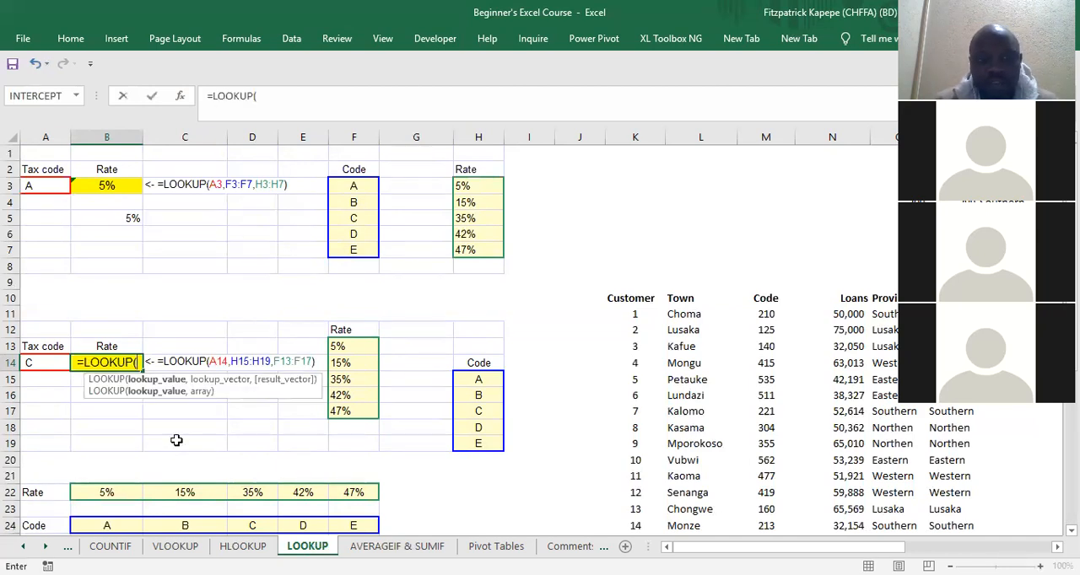
{"action": "key", "text": "ctrl+a"}
{"action": "key", "text": "Return"}
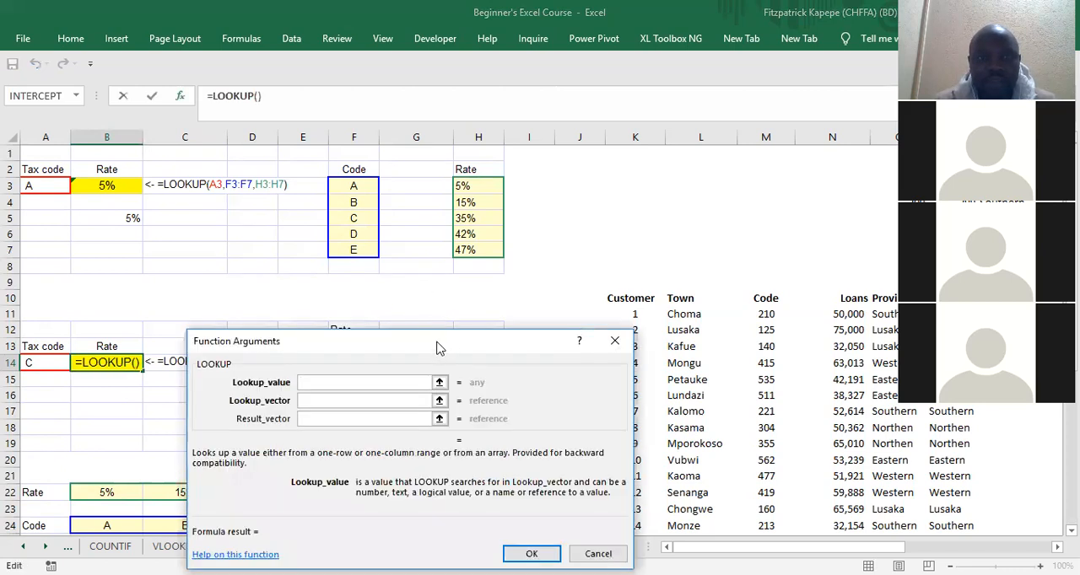
{"action": "left_click_drag", "start_coordinate": [438, 348], "coordinate": [451, 88]}
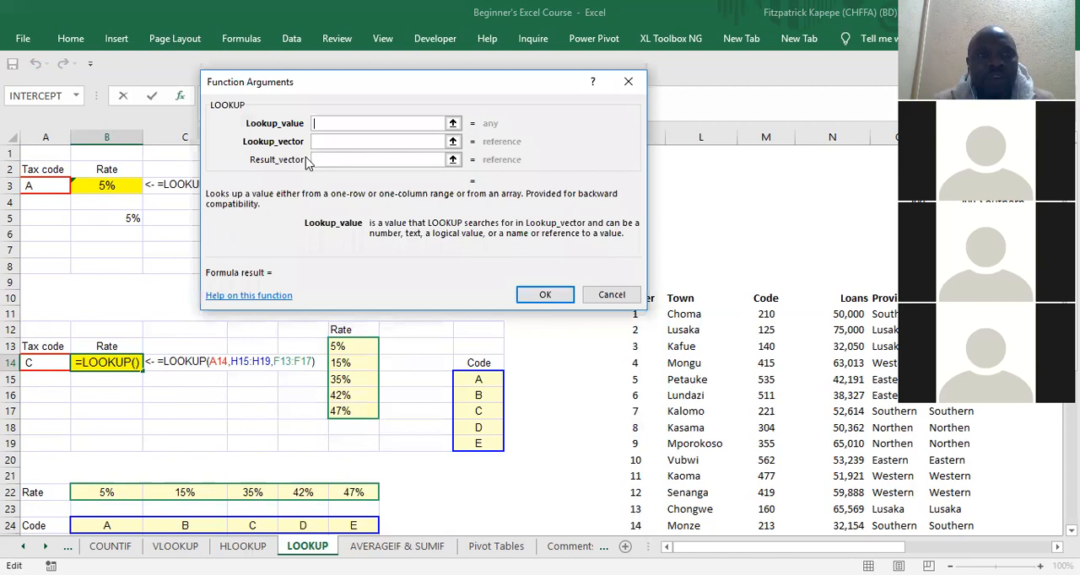
{"action": "left_click", "coordinate": [39, 362]}
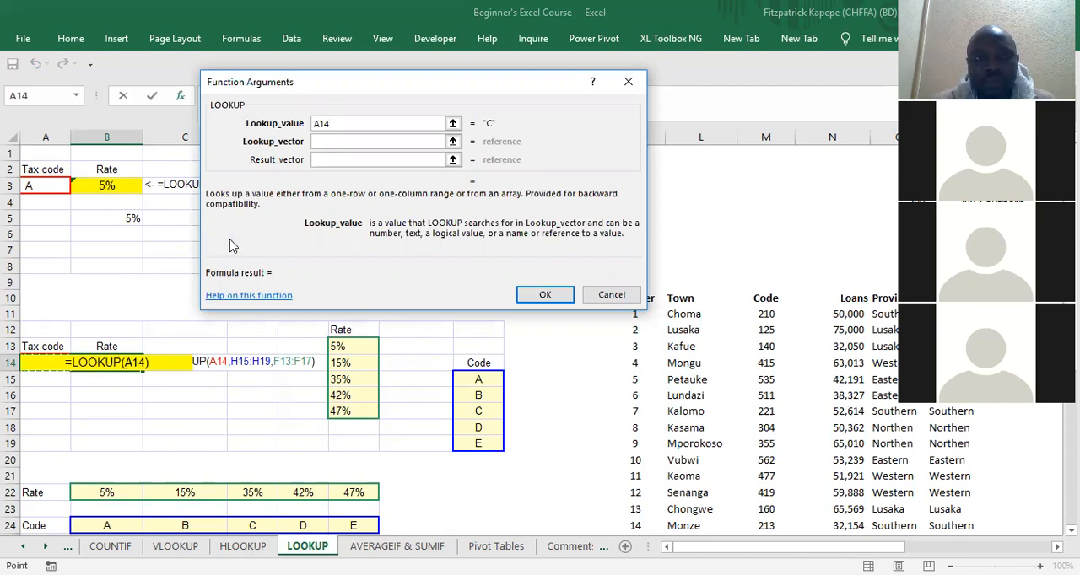
Step: Set the lookup vector to the codes H15:H19 and the result vector to the rates F13:F17, and confirm the formula
{"action": "left_click", "coordinate": [336, 140]}
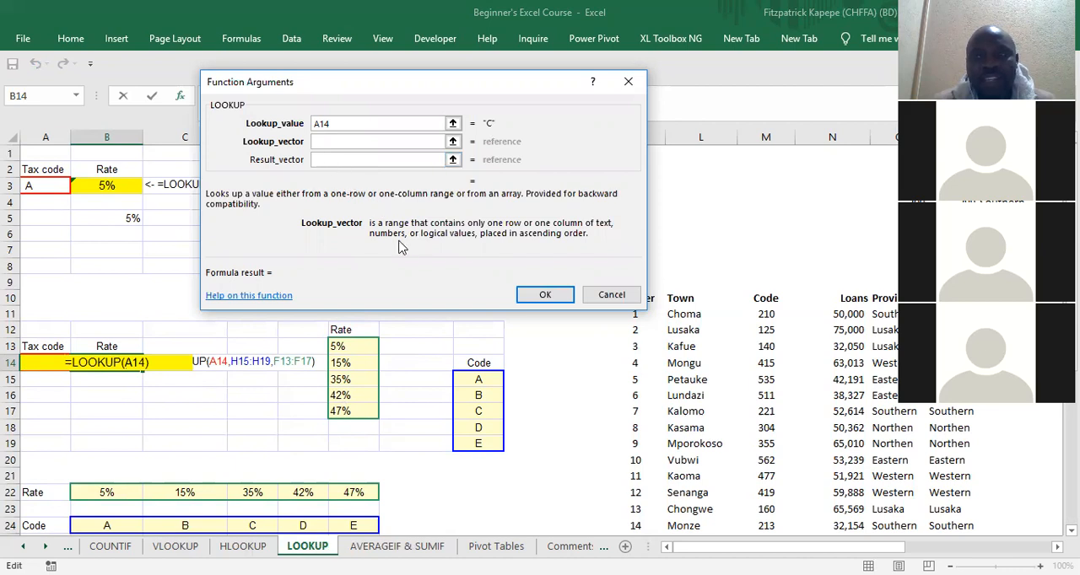
{"action": "left_click", "coordinate": [482, 378]}
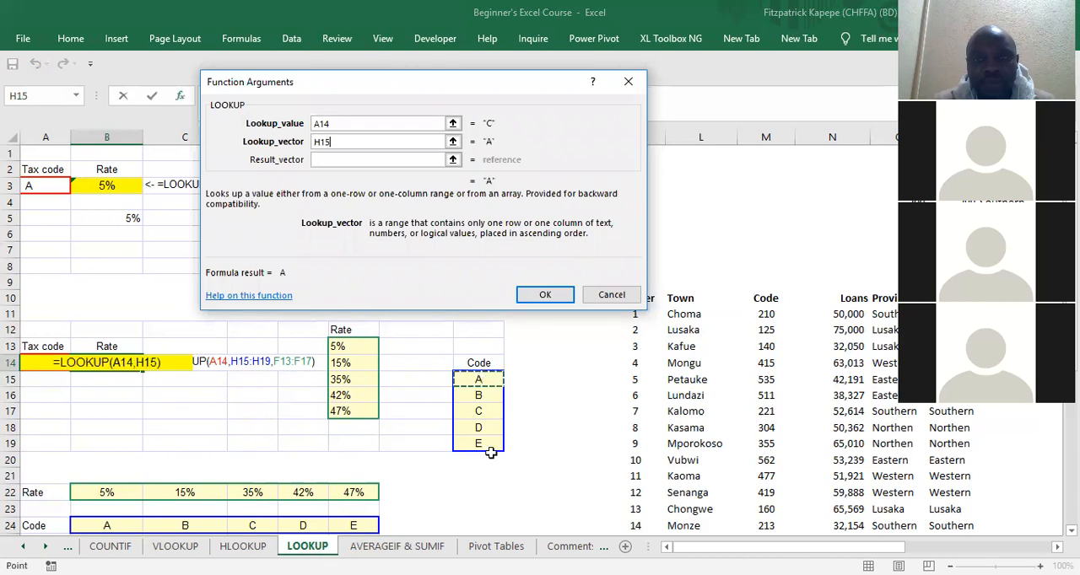
{"action": "left_click_drag", "start_coordinate": [481, 378], "coordinate": [490, 444]}
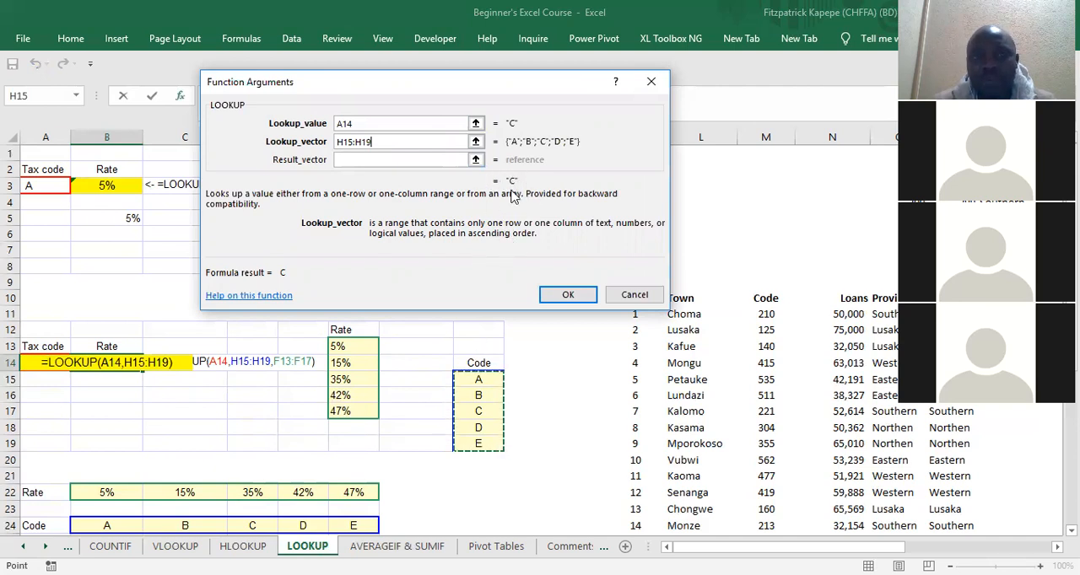
{"action": "left_click", "coordinate": [367, 160]}
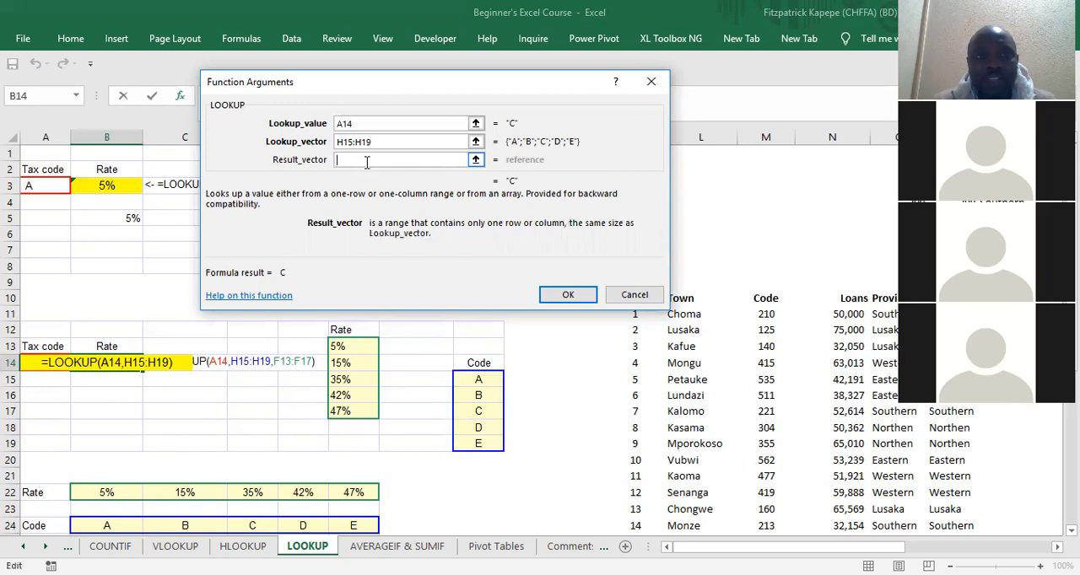
{"action": "left_click", "coordinate": [342, 347]}
{"action": "left_click_drag", "start_coordinate": [342, 346], "coordinate": [346, 404]}
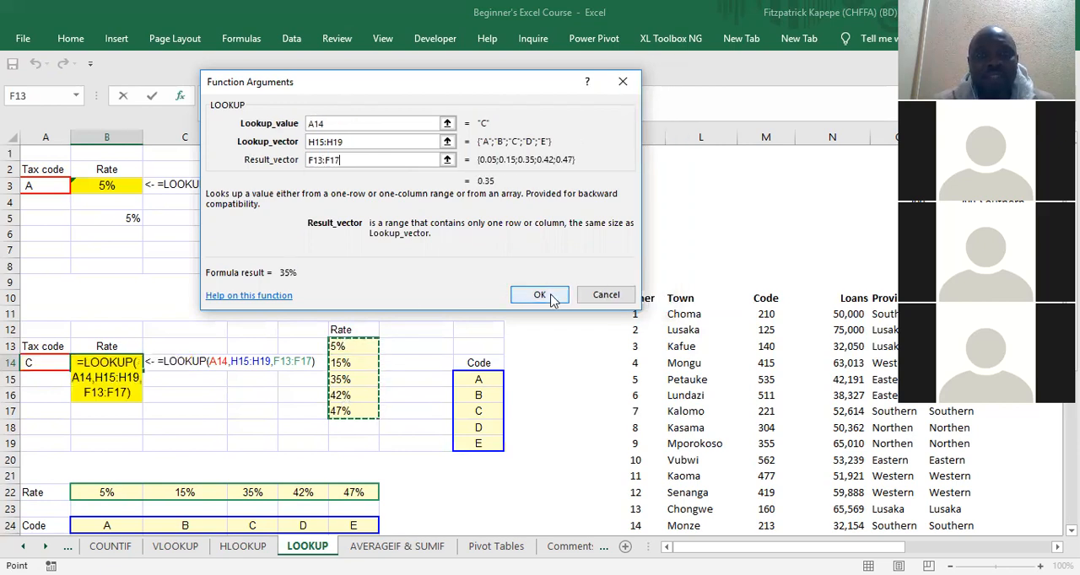
{"action": "left_click", "coordinate": [549, 295]}
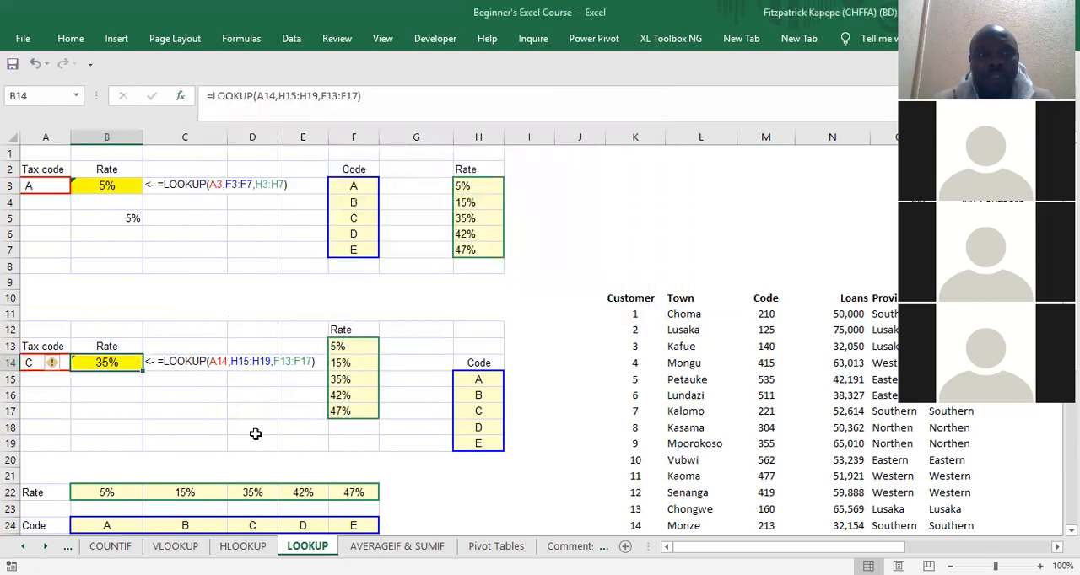
Step: Test the rate lookup by setting the tax code in A14 to d and then e
{"action": "left_click", "coordinate": [31, 362]}
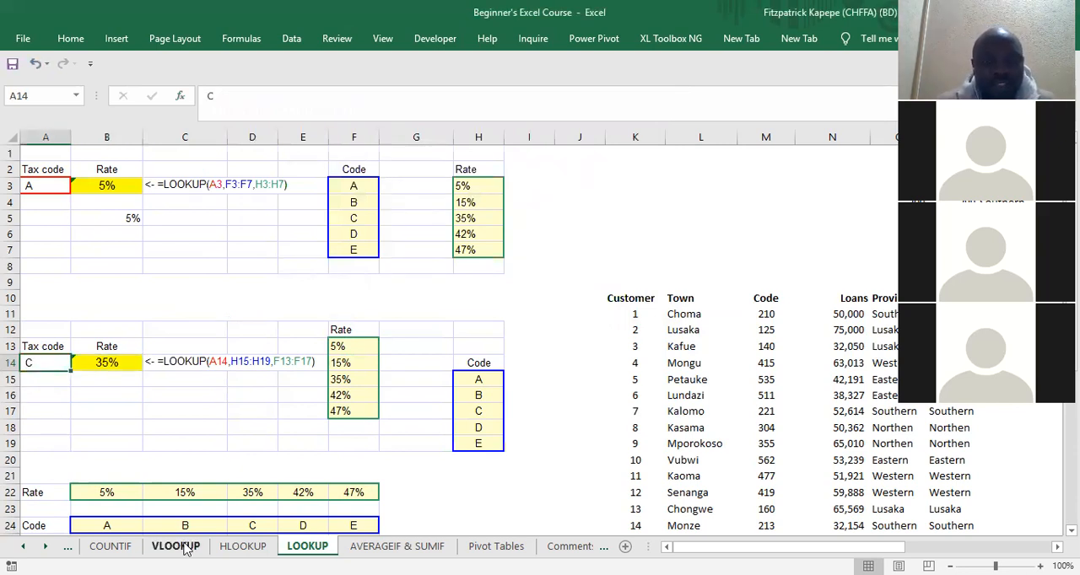
{"action": "type", "text": "d"}
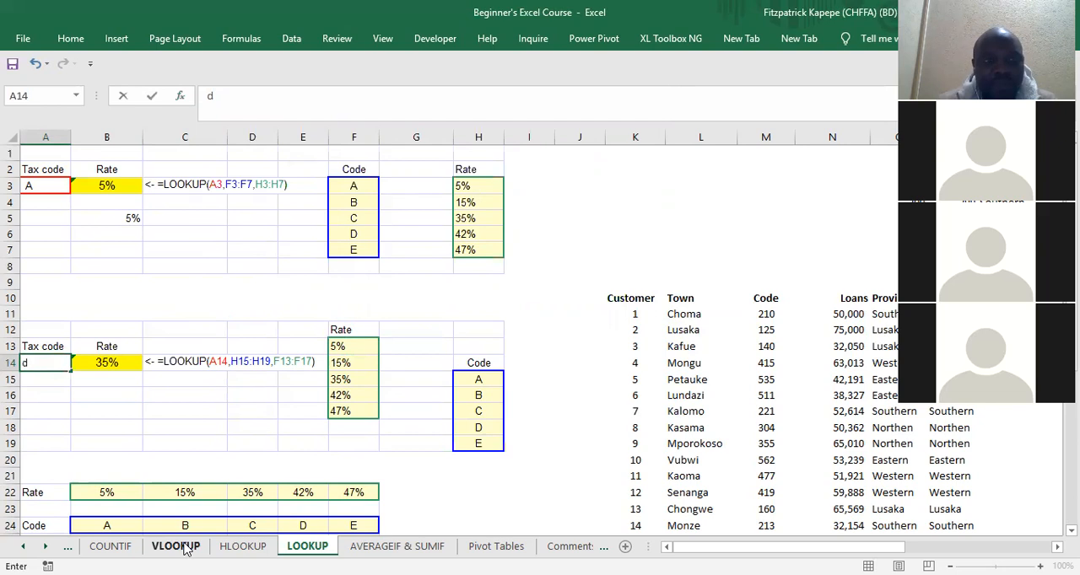
{"action": "key", "text": "Return"}
{"action": "key", "text": "Up"}
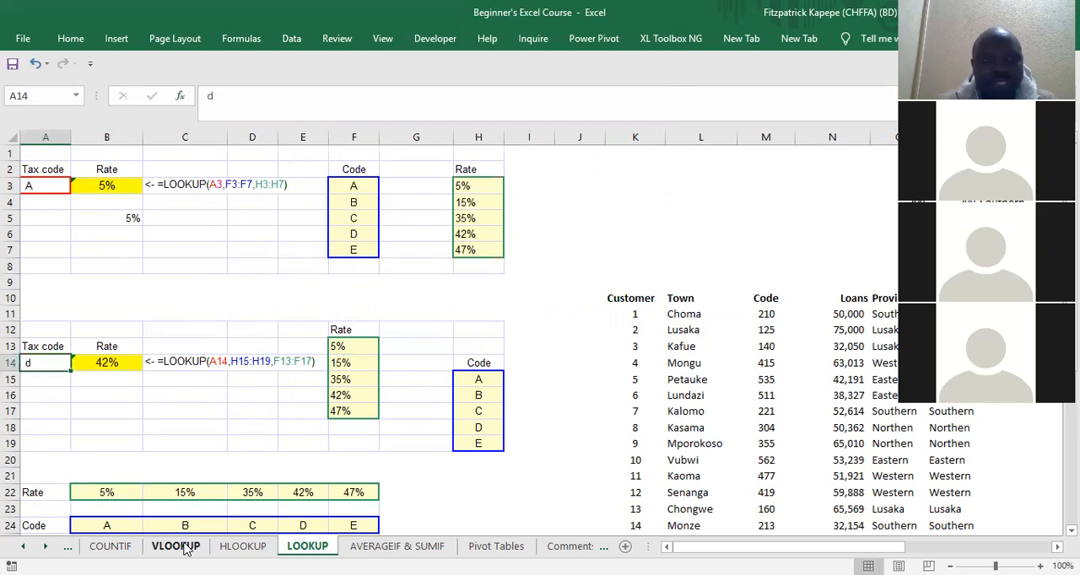
{"action": "type", "text": "e"}
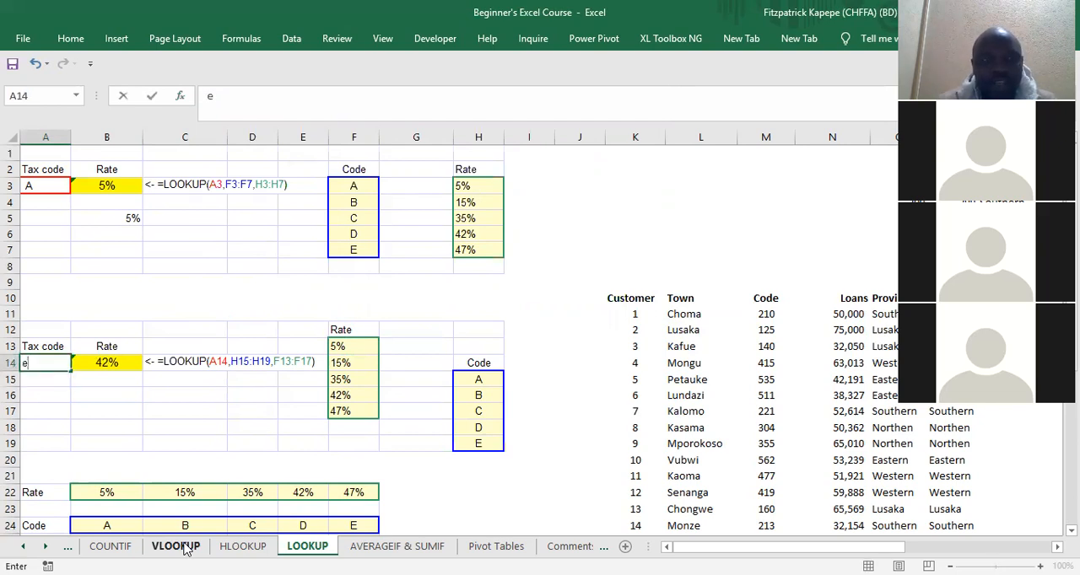
{"action": "key", "text": "Return"}
{"action": "key", "text": "Up"}
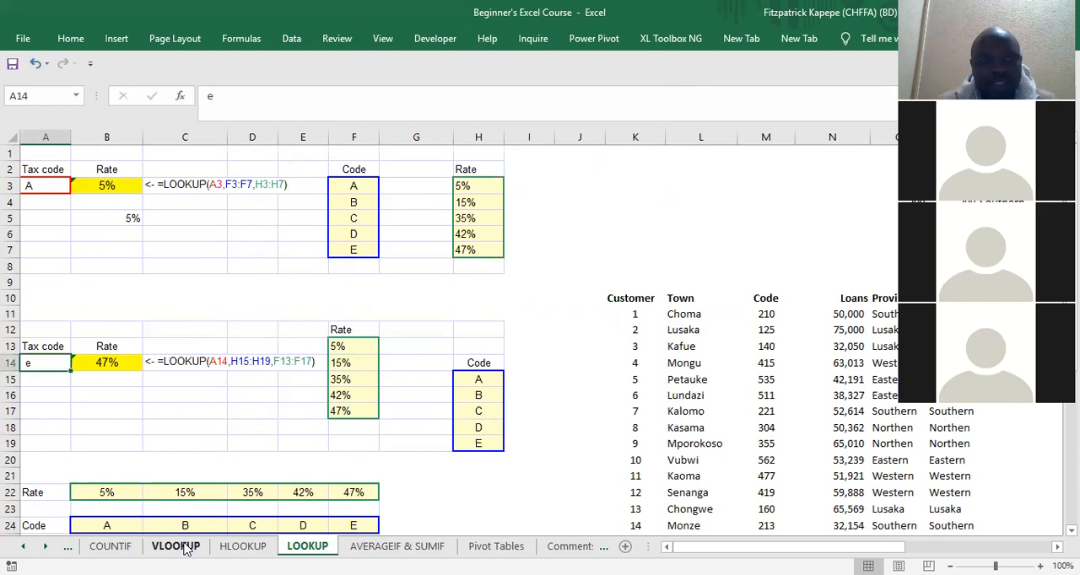
Step: Test codes missing from the code list by setting the tax code in A14 to f and then z
{"action": "type", "text": "f"}
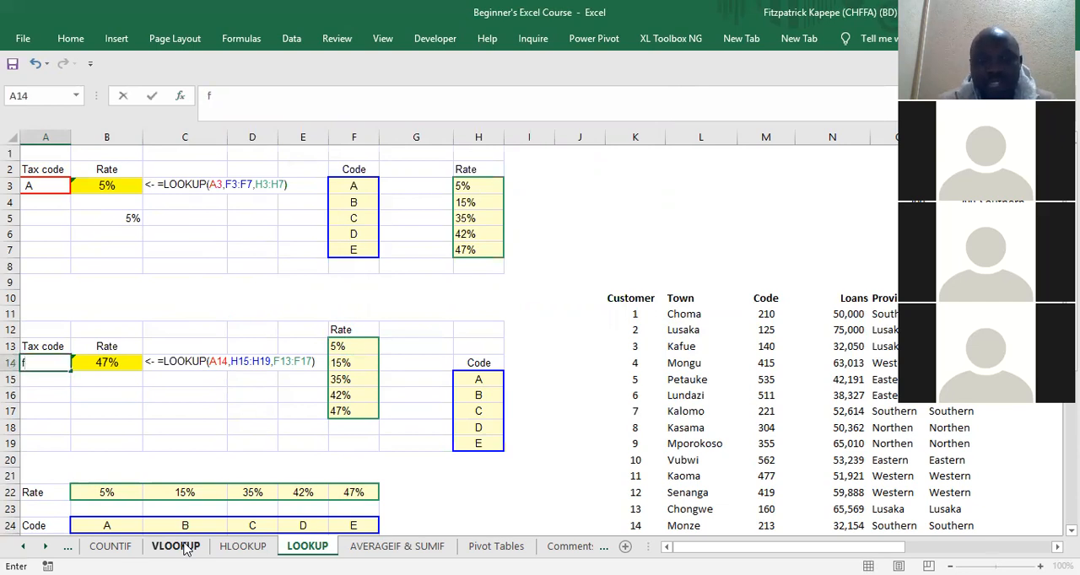
{"action": "key", "text": "Return"}
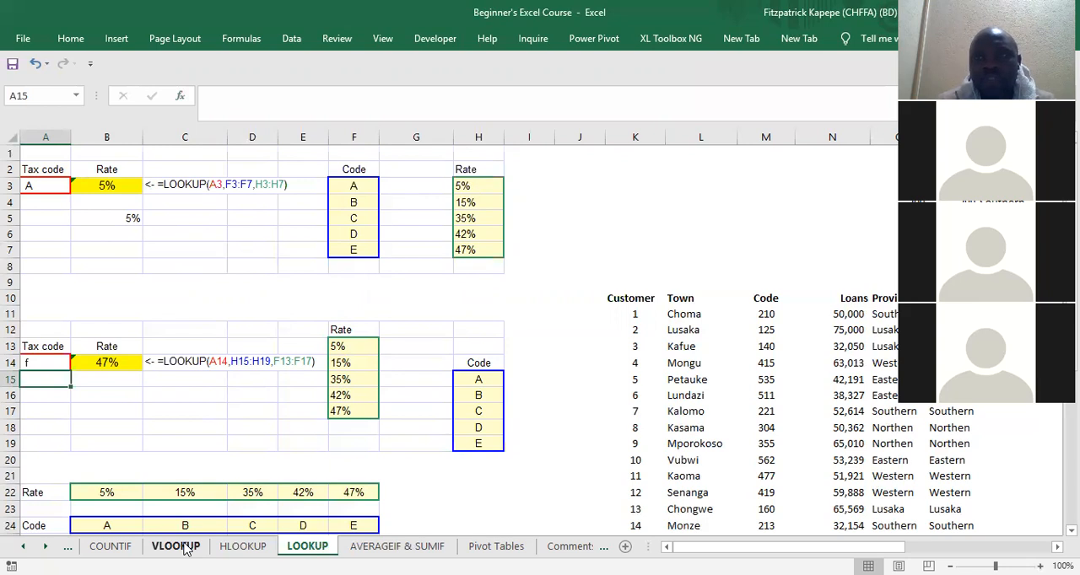
{"action": "key", "text": "Up"}
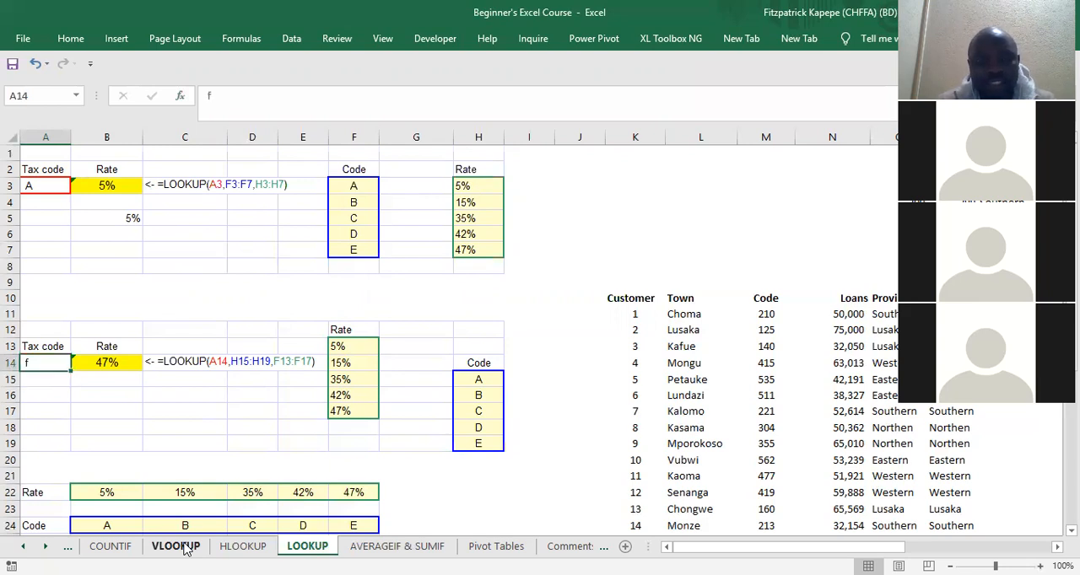
{"action": "type", "text": "z"}
{"action": "key", "text": "Return"}
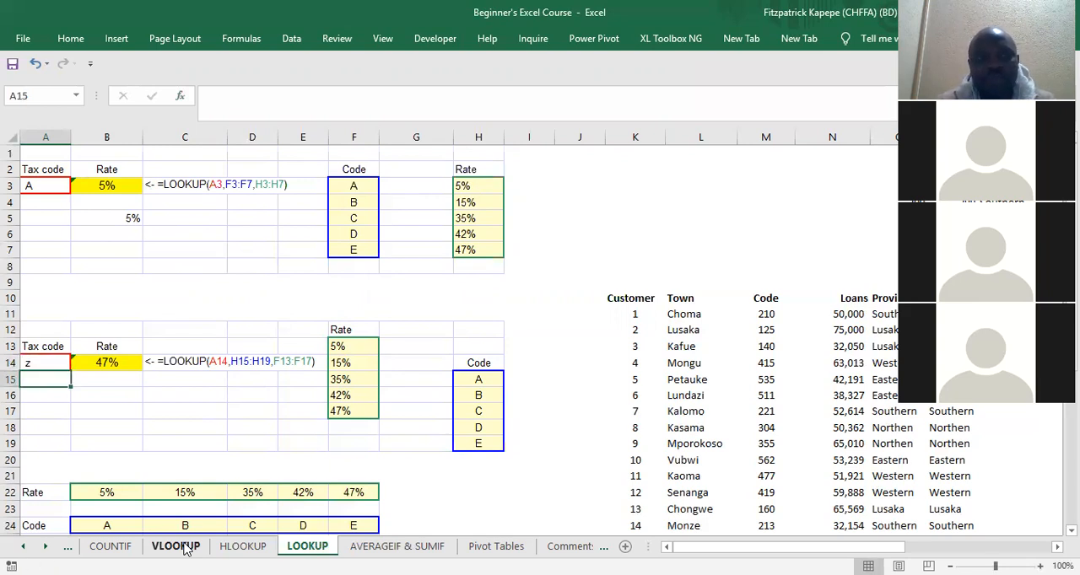
Step: Examine the last rate in F17 of the second example's rate column to compare it with the formula result
{"action": "key", "text": "Right"}
{"action": "key", "text": "Right"}
{"action": "key", "text": "Right"}
{"action": "key", "text": "Right"}
{"action": "key", "text": "Right"}
{"action": "key", "text": "Down"}
{"action": "key", "text": "Down"}
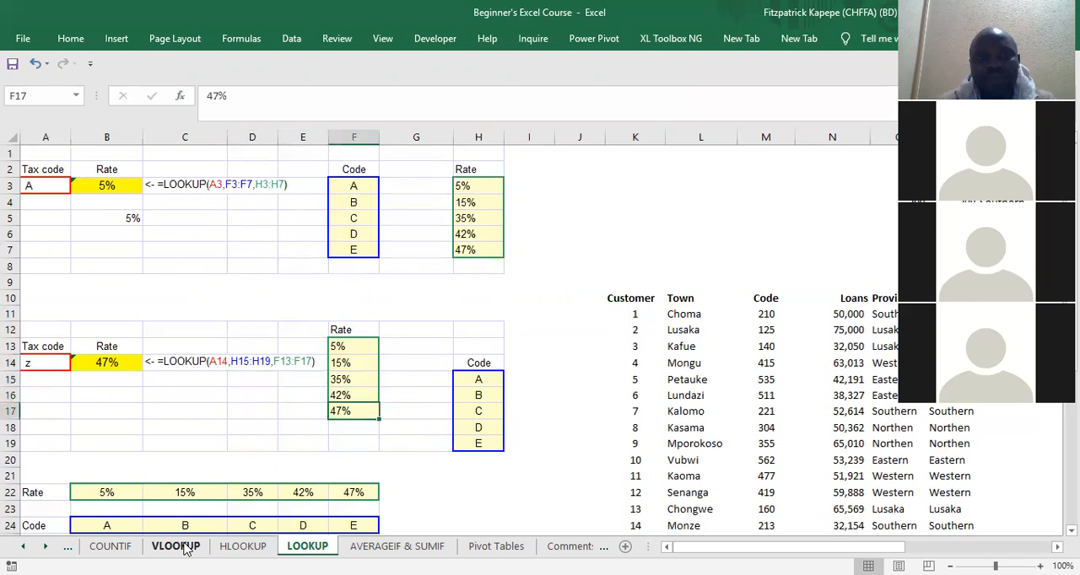
{"action": "key", "text": "Left"}
{"action": "key", "text": "Left"}
{"action": "key", "text": "Left"}
{"action": "key", "text": "Left"}
{"action": "key", "text": "Up"}
{"action": "key", "text": "Up"}
{"action": "key", "text": "Up"}
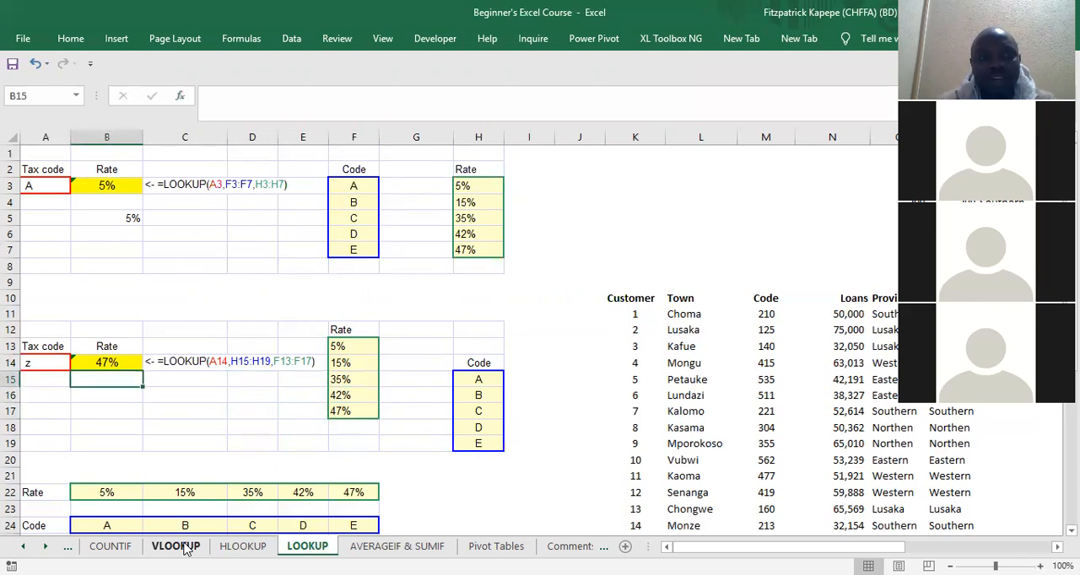
Step: Test the second example's rate lookup by setting the tax code in A14 to a and then C
{"action": "key", "text": "Left"}
{"action": "type", "text": "a"}
{"action": "key", "text": "Return"}
{"action": "key", "text": "Up"}
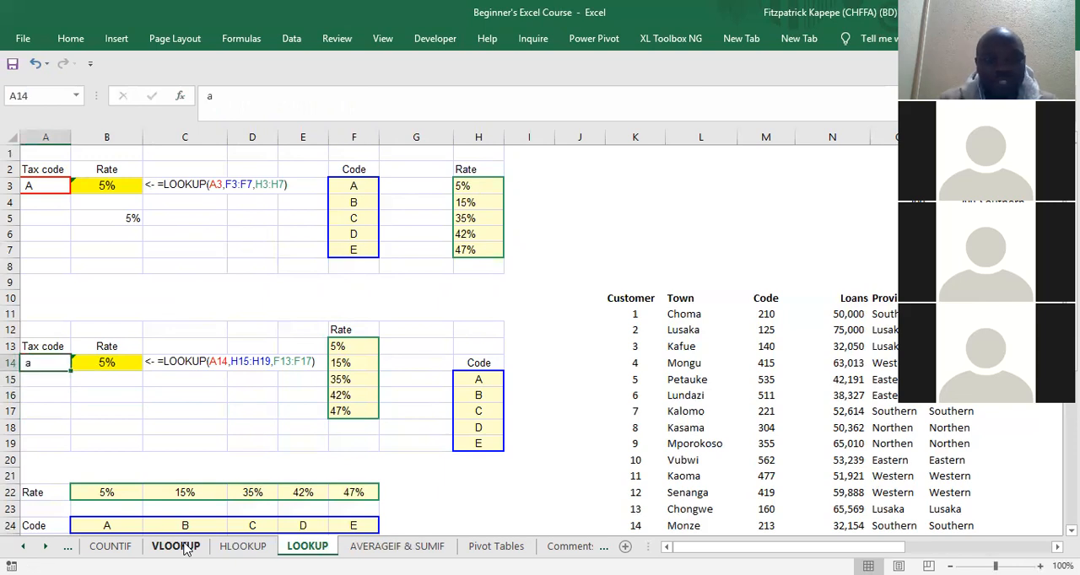
{"action": "type", "text": "C"}
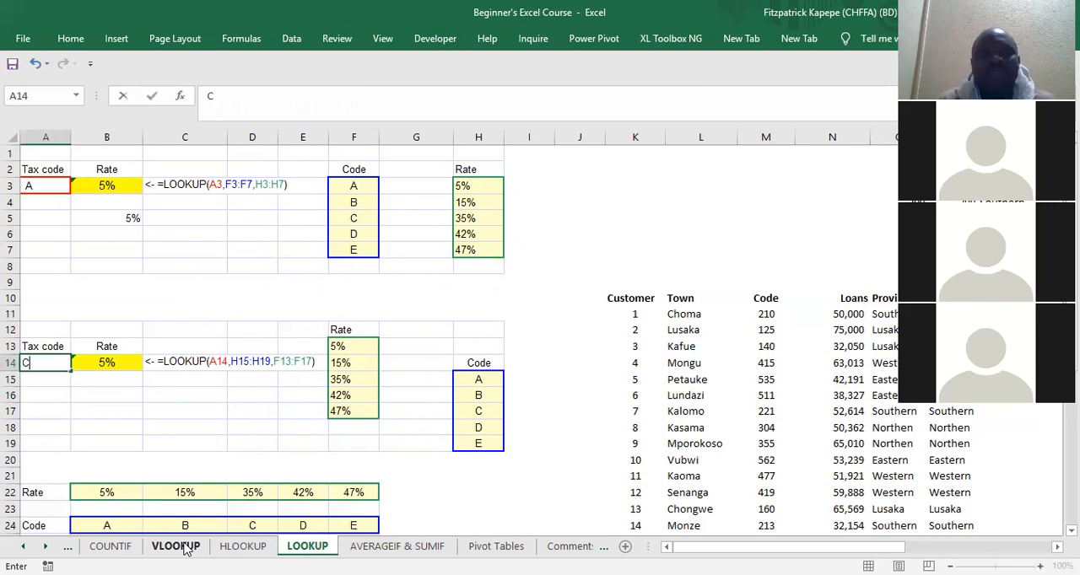
{"action": "key", "text": "Return"}
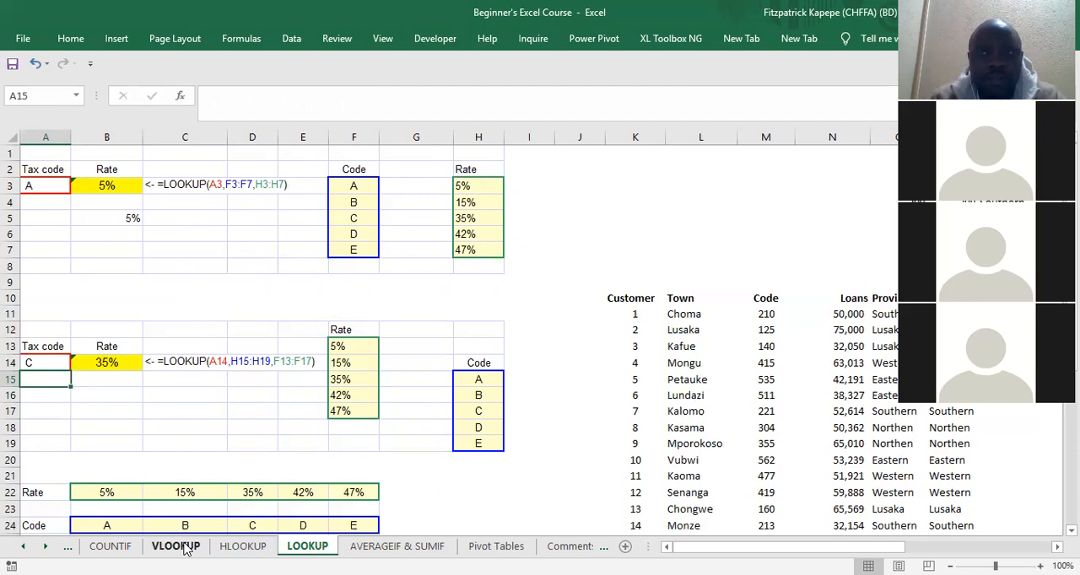
Step: Start a LOOKUP formula in B27 using the vector form, with the tax code in A27 as the lookup value
{"action": "key", "text": "Down"}
{"action": "key", "text": "Down"}
{"action": "key", "text": "Down"}
{"action": "key", "text": "Down"}
{"action": "key", "text": "Down"}
{"action": "key", "text": "Down"}
{"action": "key", "text": "Down"}
{"action": "key", "text": "Down"}
{"action": "key", "text": "Down"}
{"action": "key", "text": "Down"}
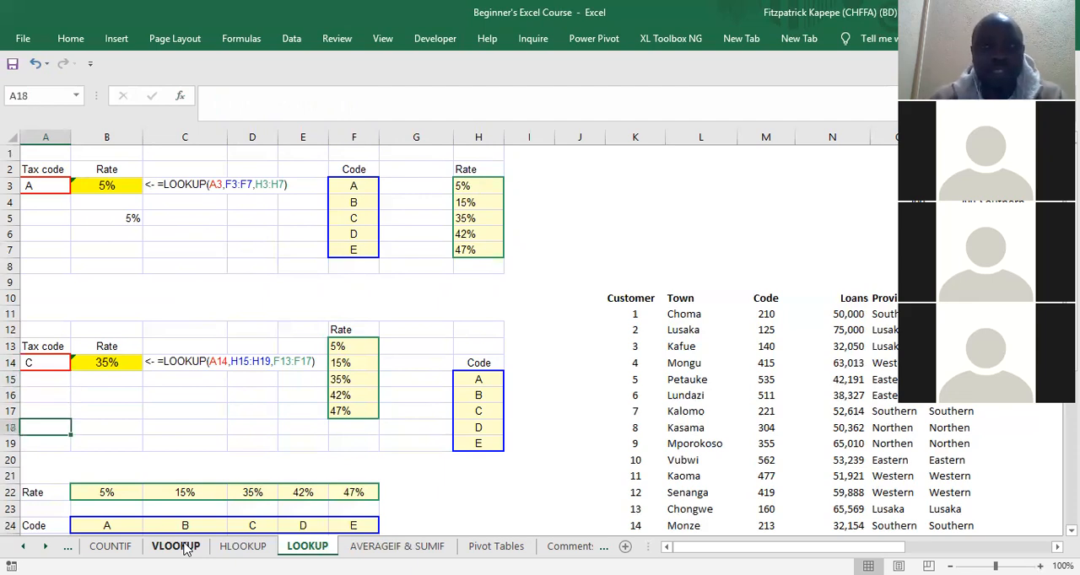
{"action": "key", "text": "Down"}
{"action": "key", "text": "Down"}
{"action": "key", "text": "Down"}
{"action": "key", "text": "Down"}
{"action": "key", "text": "Down"}
{"action": "key", "text": "Down"}
{"action": "key", "text": "Down"}
{"action": "key", "text": "Down"}
{"action": "key", "text": "Down"}
{"action": "key", "text": "Down"}
{"action": "key", "text": "Down"}
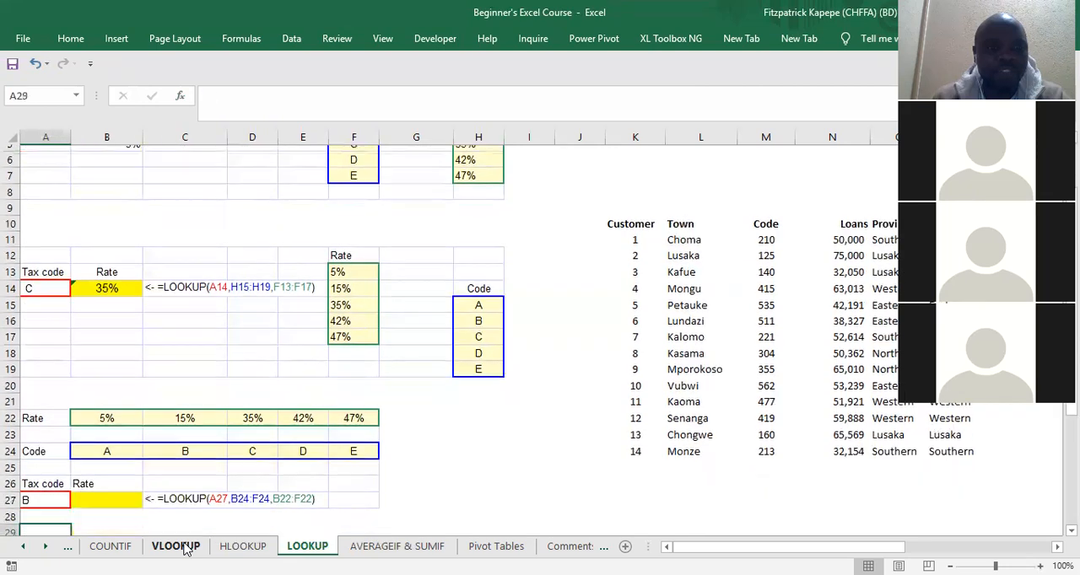
{"action": "key", "text": "Up"}
{"action": "key", "text": "Up"}
{"action": "key", "text": "Up"}
{"action": "key", "text": "Up"}
{"action": "key", "text": "Up"}
{"action": "key", "text": "Up"}
{"action": "key", "text": "Up"}
{"action": "key", "text": "Up"}
{"action": "key", "text": "Up"}
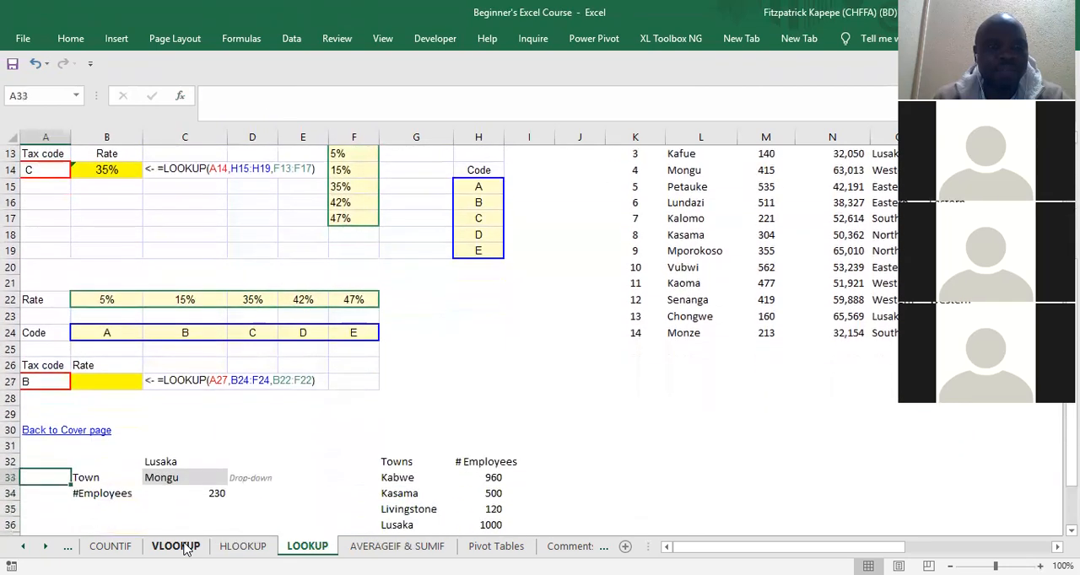
{"action": "key", "text": "Right"}
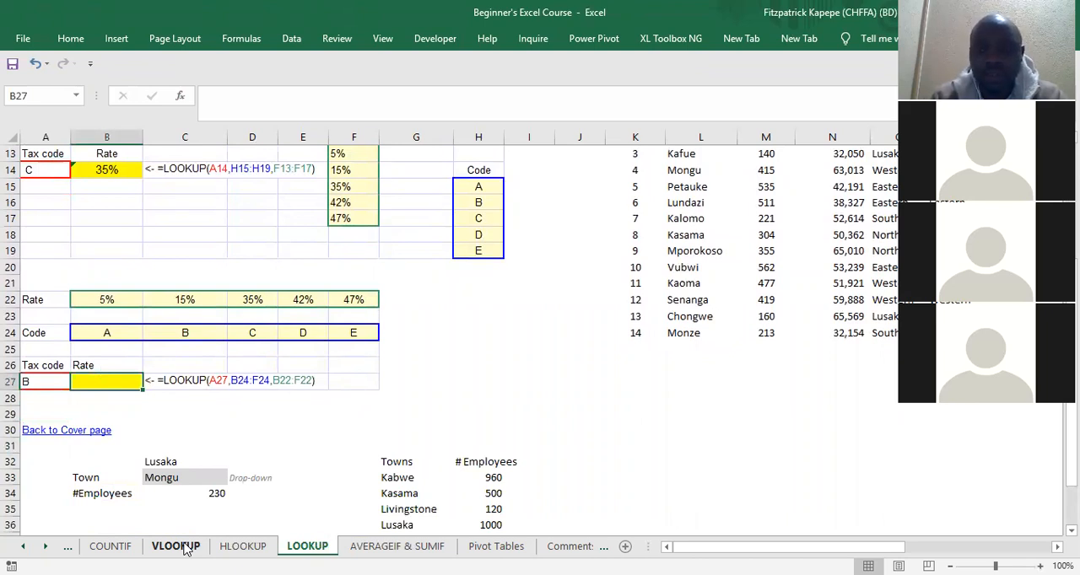
{"action": "type", "text": "="}
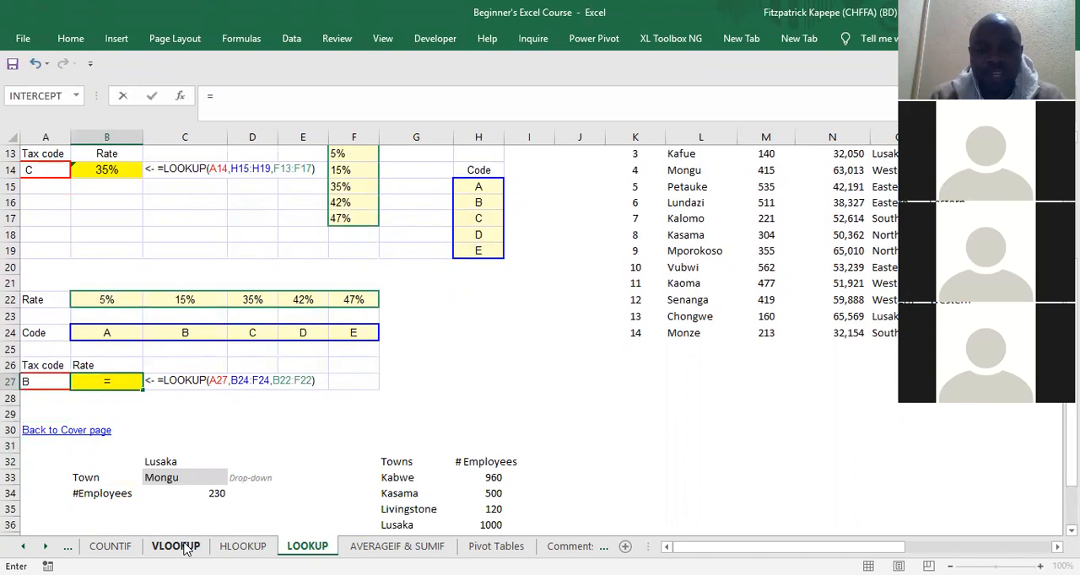
{"action": "type", "text": "loo"}
{"action": "key", "text": "Tab"}
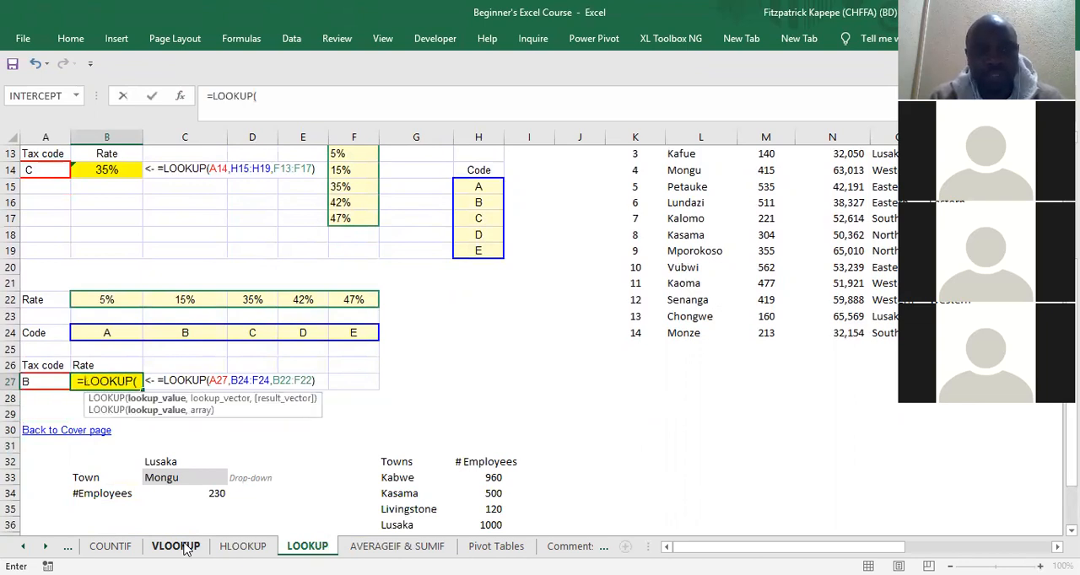
{"action": "key", "text": "shift+F3"}
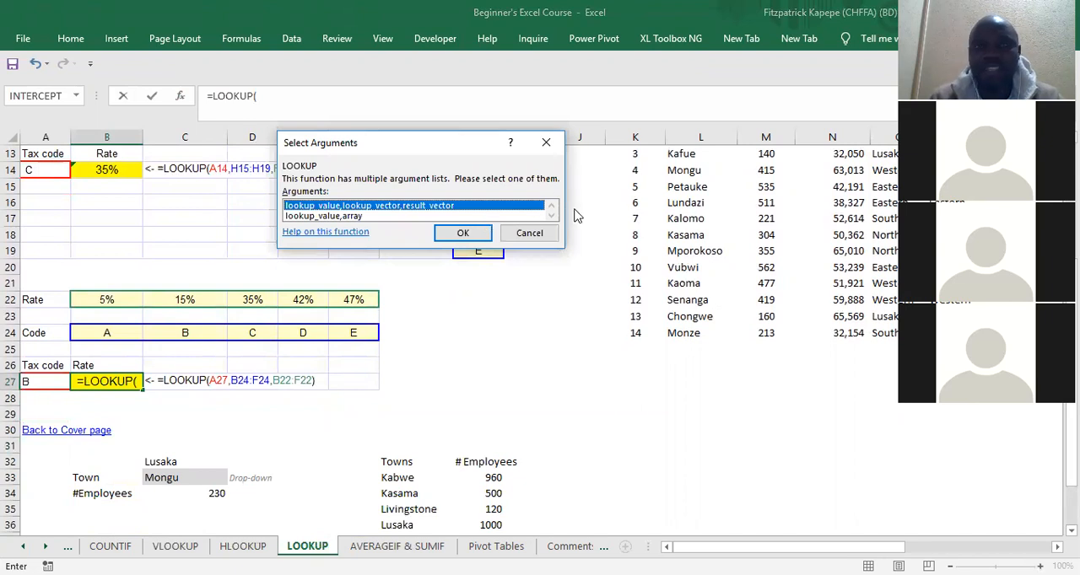
{"action": "left_click", "coordinate": [478, 234]}
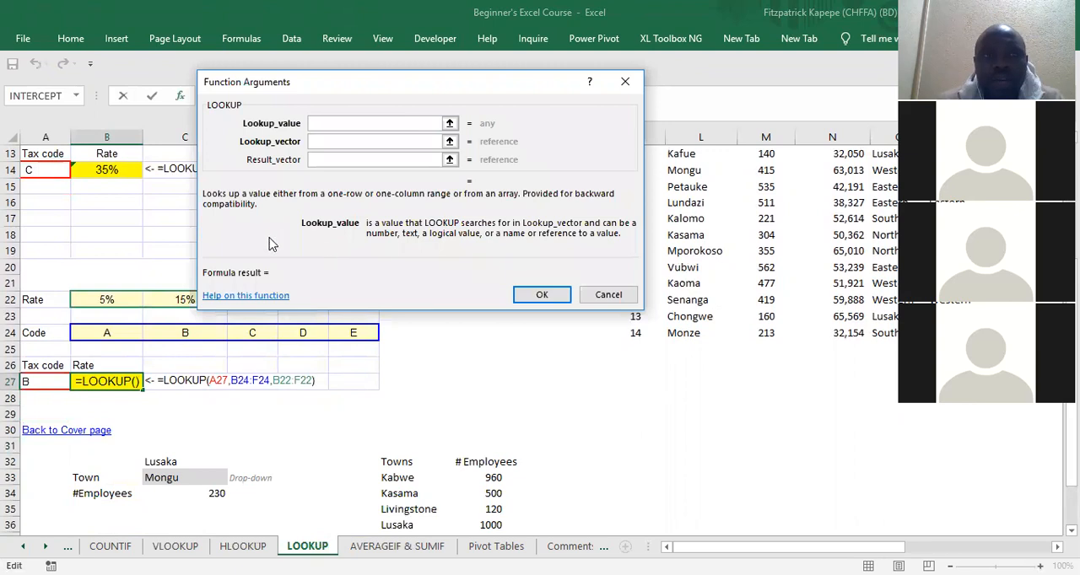
{"action": "left_click", "coordinate": [39, 381]}
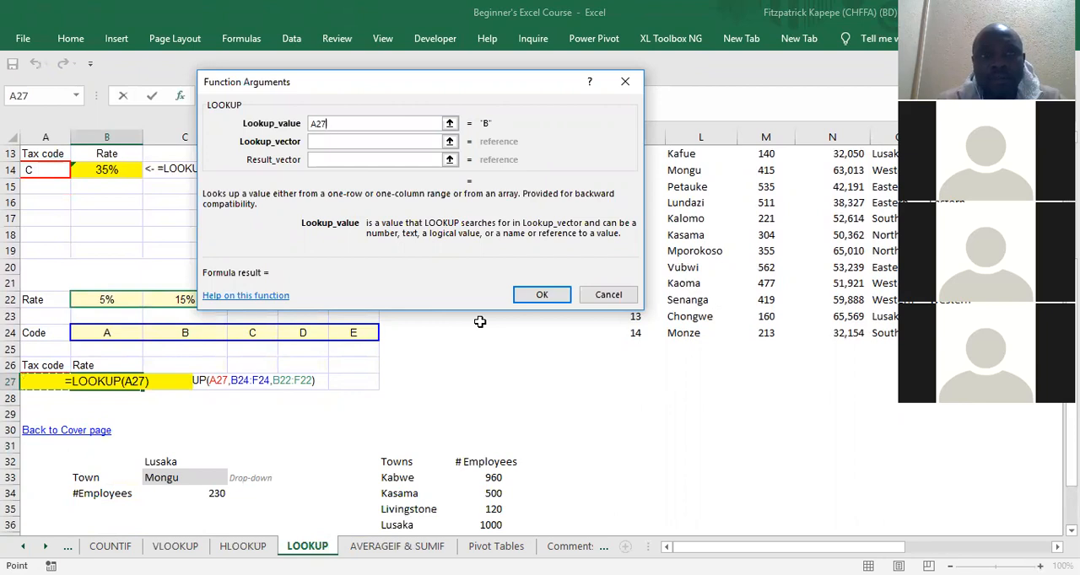
Step: Set the lookup vector to the codes B24:F24 and the result vector to the rates B22:F22, and confirm the formula
{"action": "left_click", "coordinate": [356, 140]}
{"action": "left_click", "coordinate": [357, 140]}
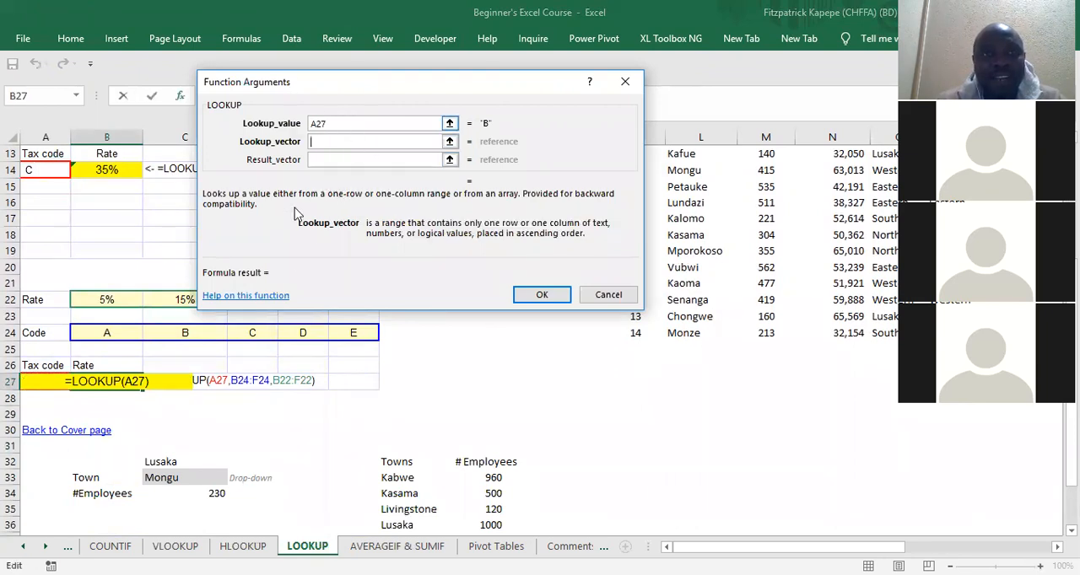
{"action": "left_click", "coordinate": [93, 332]}
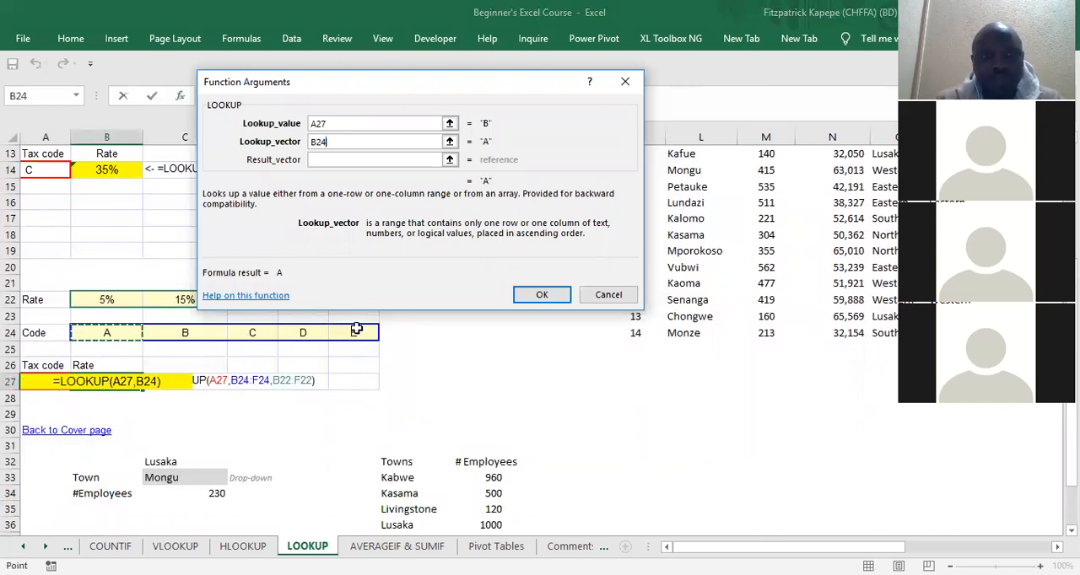
{"action": "left_click_drag", "start_coordinate": [357, 331], "coordinate": [357, 330]}
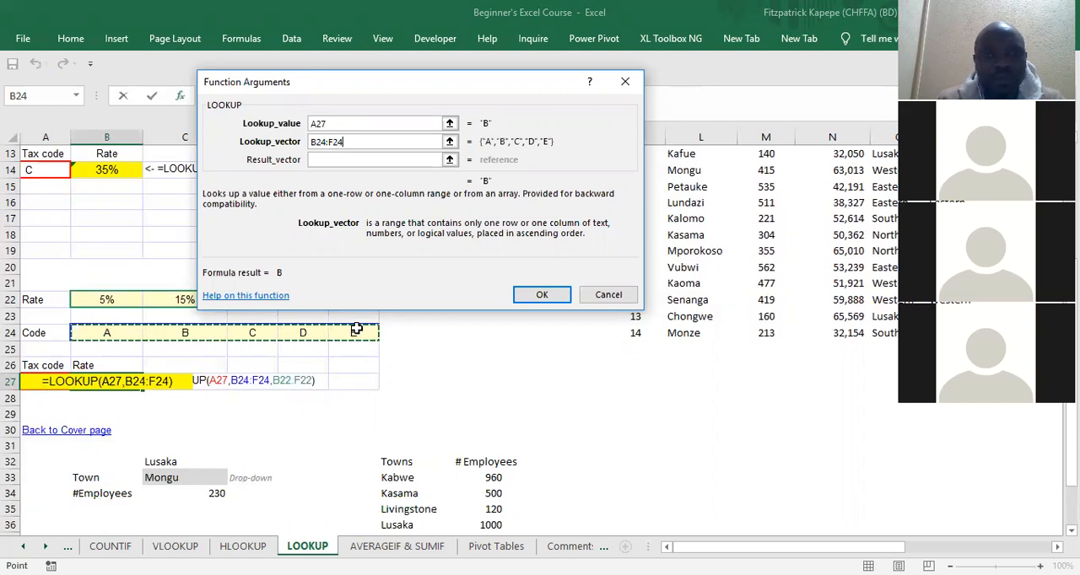
{"action": "left_click", "coordinate": [333, 160]}
{"action": "left_click", "coordinate": [102, 299]}
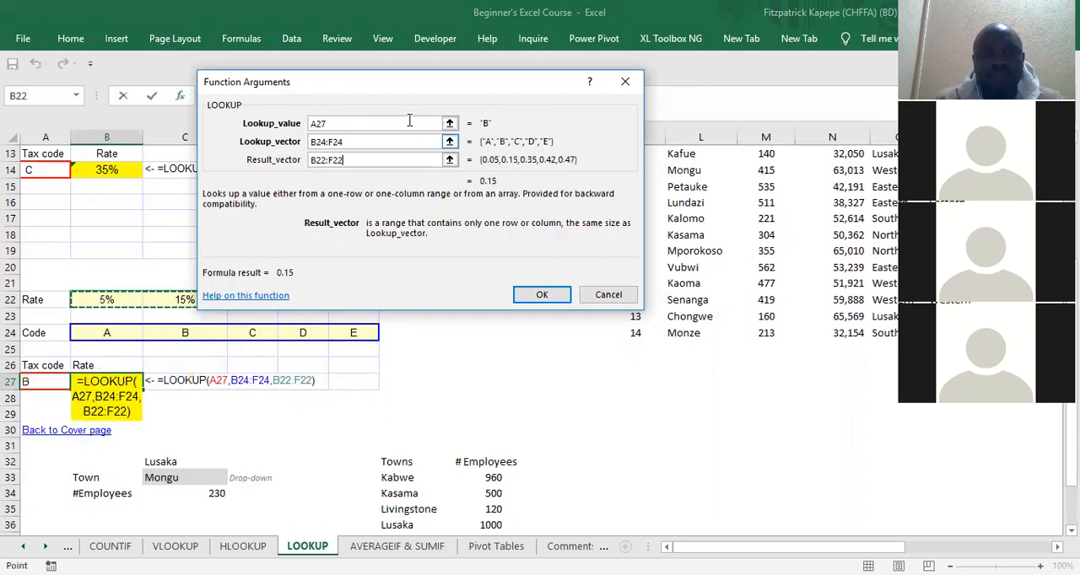
{"action": "left_click_drag", "start_coordinate": [432, 82], "coordinate": [498, 45]}
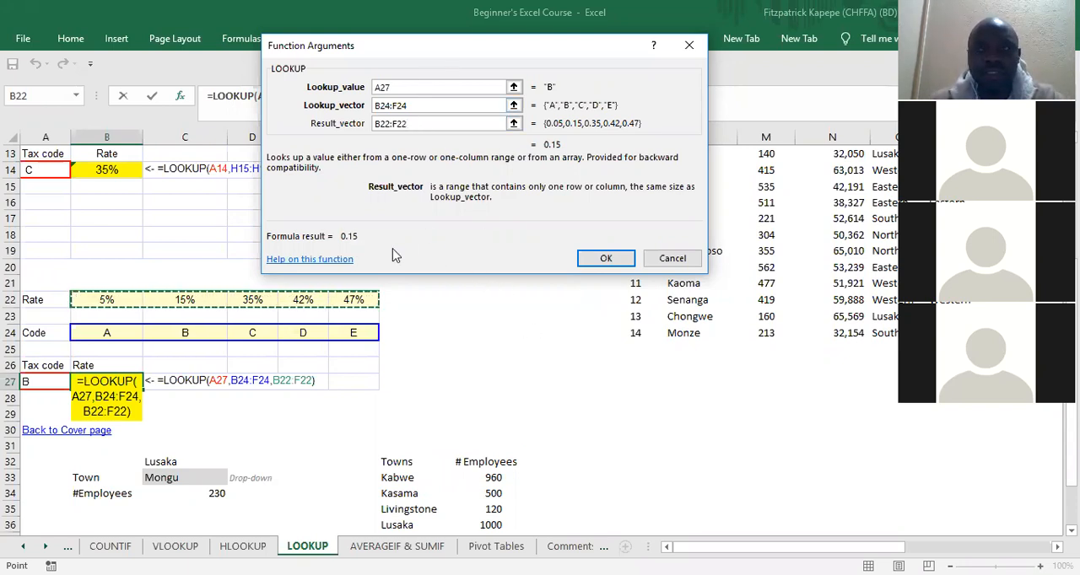
{"action": "left_click", "coordinate": [621, 260]}
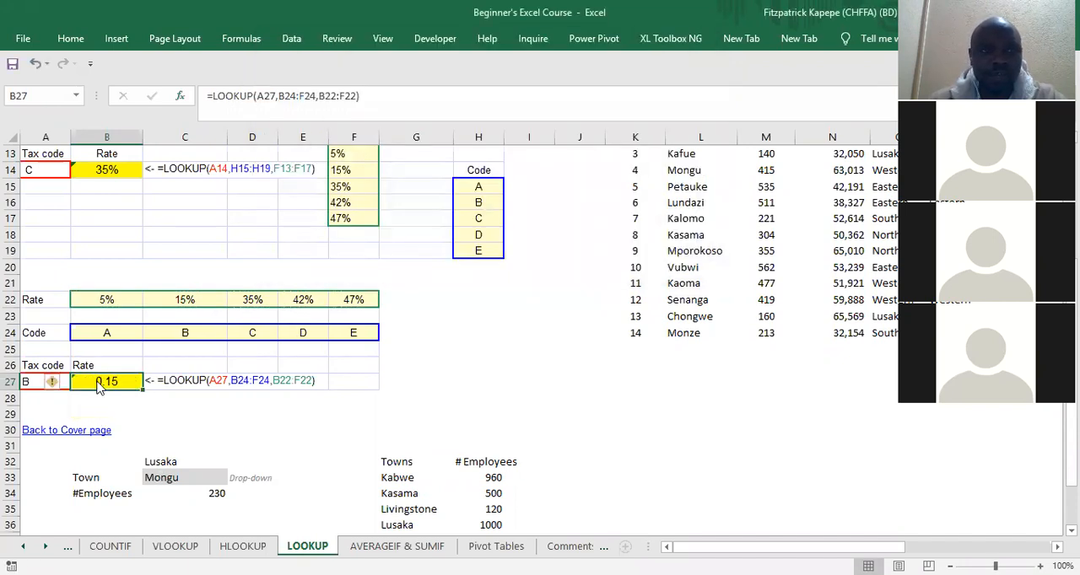
Step: Format the lookup result in B27 as a percentage
{"action": "right_click", "coordinate": [96, 381]}
{"action": "left_click", "coordinate": [259, 413]}
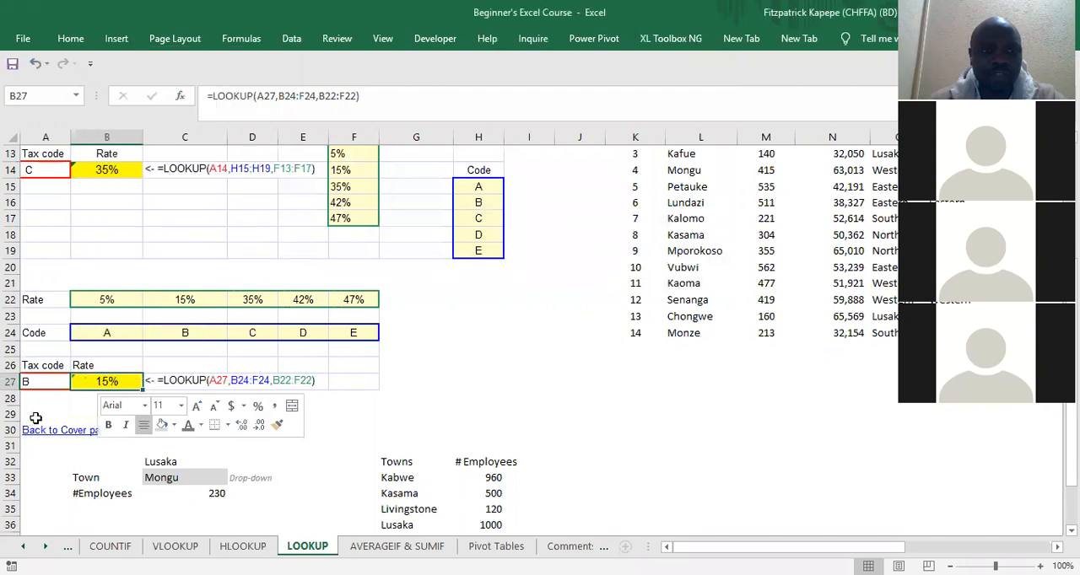
{"action": "left_click", "coordinate": [459, 295]}
Step: Locate the customer loans table starting at K10 and the province summary beside it on the LOOKUP sheet
{"action": "key", "text": "Up"}
{"action": "key", "text": "Up"}
{"action": "key", "text": "Up"}
{"action": "key", "text": "Up"}
{"action": "key", "text": "Up"}
{"action": "key", "text": "Up"}
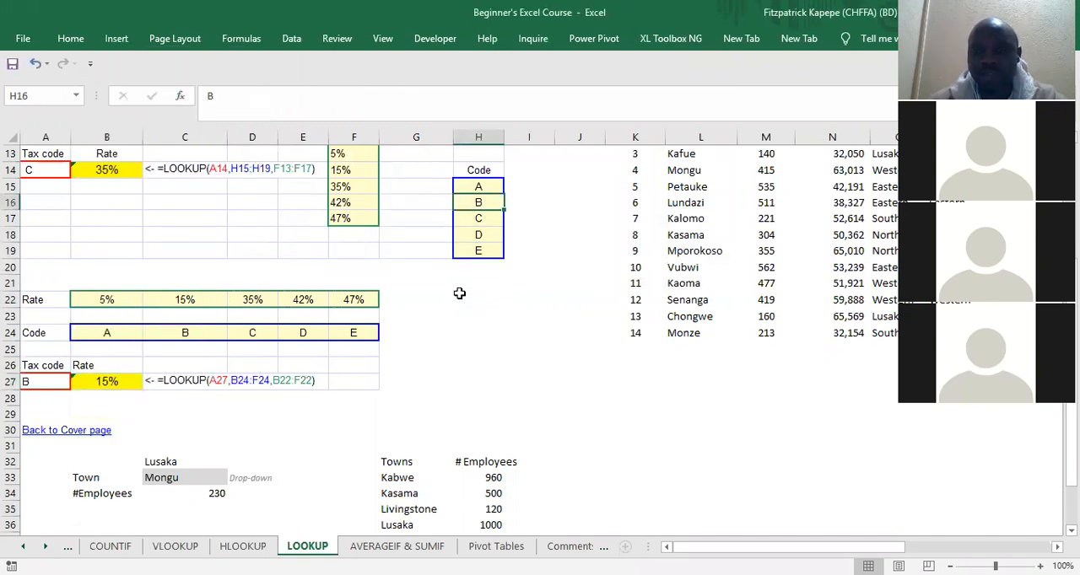
{"action": "key", "text": "Up"}
{"action": "key", "text": "Up"}
{"action": "key", "text": "Up"}
{"action": "key", "text": "Up"}
{"action": "key", "text": "Up"}
{"action": "key", "text": "Up"}
{"action": "key", "text": "Up"}
{"action": "key", "text": "Up"}
{"action": "key", "text": "Up"}
{"action": "key", "text": "Up"}
{"action": "key", "text": "Up"}
{"action": "key", "text": "Up"}
{"action": "key", "text": "Up"}
{"action": "key", "text": "Right"}
{"action": "key", "text": "Right"}
{"action": "key", "text": "Right"}
{"action": "key", "text": "Right"}
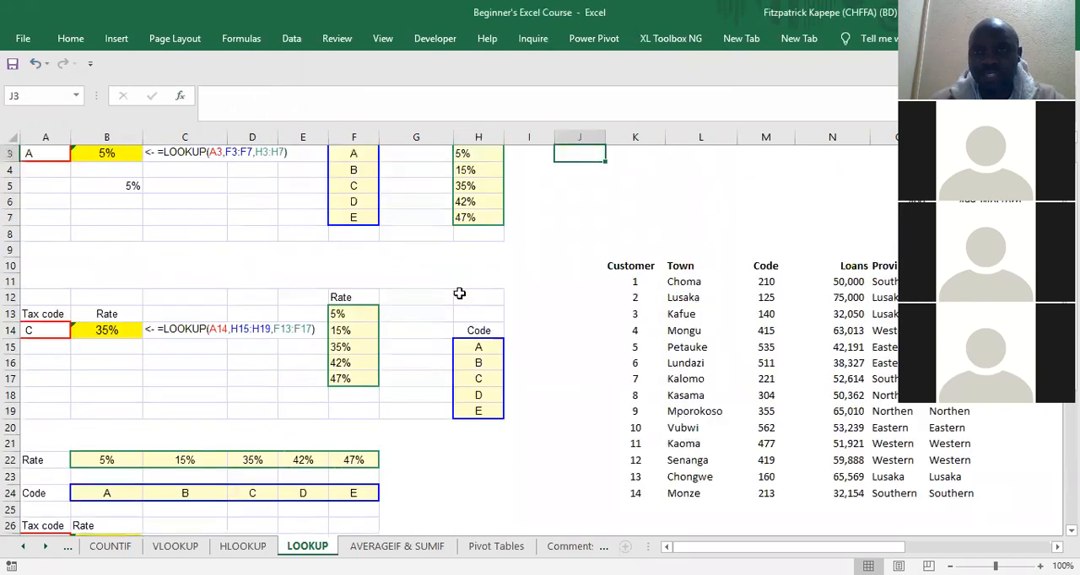
{"action": "key", "text": "Right"}
{"action": "key", "text": "Right"}
{"action": "key", "text": "Right"}
{"action": "key", "text": "Right"}
{"action": "key", "text": "Right"}
{"action": "key", "text": "Right"}
{"action": "key", "text": "Right"}
{"action": "key", "text": "Right"}
{"action": "key", "text": "Right"}
{"action": "key", "text": "Right"}
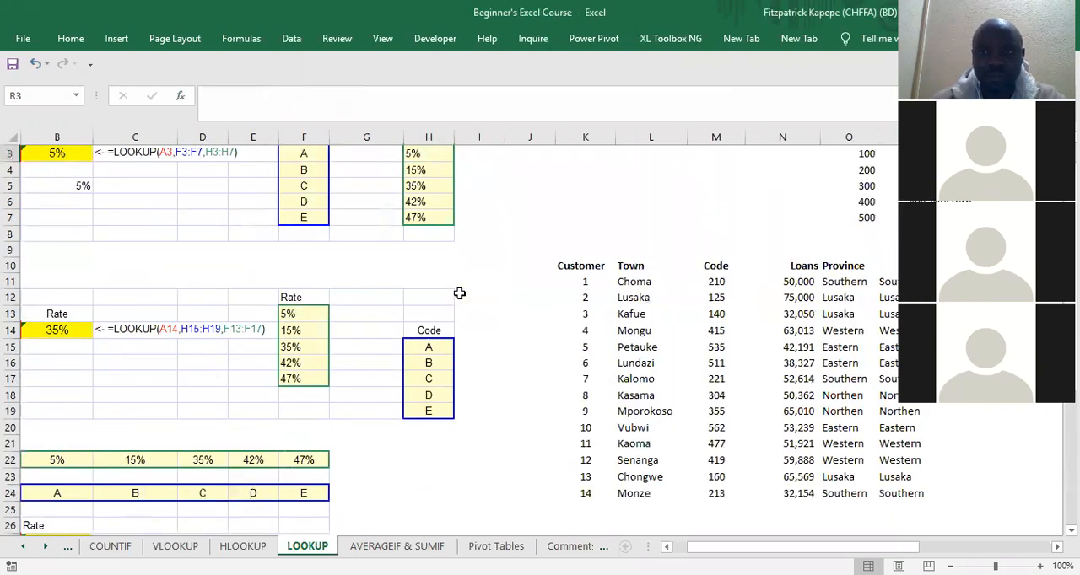
{"action": "key", "text": "Down"}
{"action": "key", "text": "Down"}
{"action": "key", "text": "Down"}
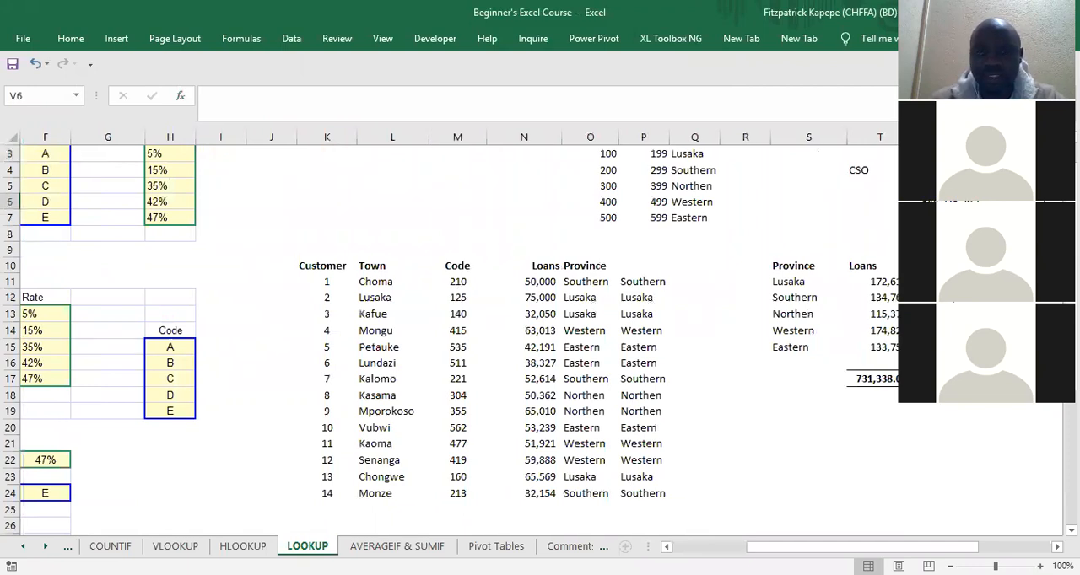
{"action": "left_click", "coordinate": [1056, 547]}
{"action": "left_click", "coordinate": [1056, 547]}
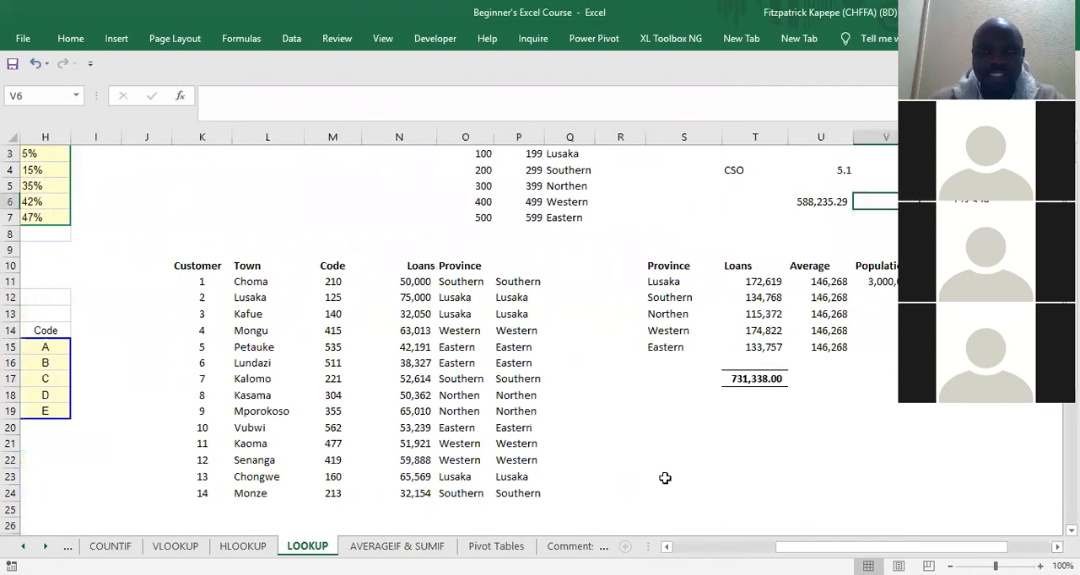
{"action": "left_click", "coordinate": [625, 401]}
{"action": "key", "text": "Down"}
{"action": "key", "text": "Down"}
{"action": "key", "text": "Down"}
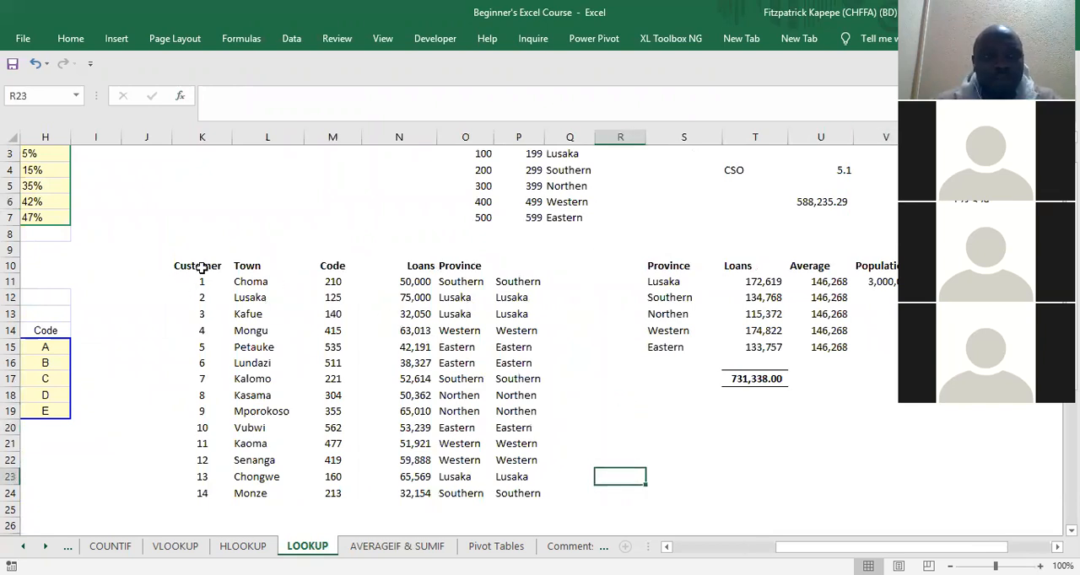
Step: Examine the Town and Code columns of the customer loans table
{"action": "left_click", "coordinate": [253, 264]}
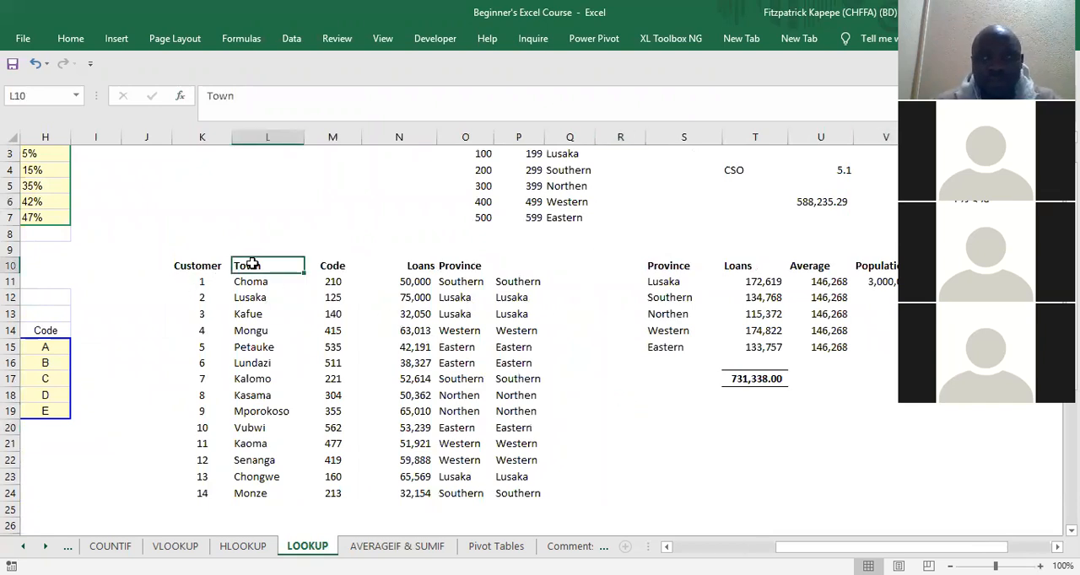
{"action": "left_click", "coordinate": [327, 268]}
{"action": "key", "text": "Down"}
{"action": "key", "text": "Down"}
{"action": "key", "text": "Down"}
{"action": "key", "text": "Down"}
{"action": "key", "text": "Down"}
{"action": "key", "text": "Down"}
{"action": "key", "text": "Down"}
{"action": "key", "text": "Up"}
{"action": "key", "text": "Up"}
{"action": "key", "text": "Up"}
{"action": "key", "text": "Up"}
{"action": "key", "text": "Up"}
{"action": "key", "text": "Up"}
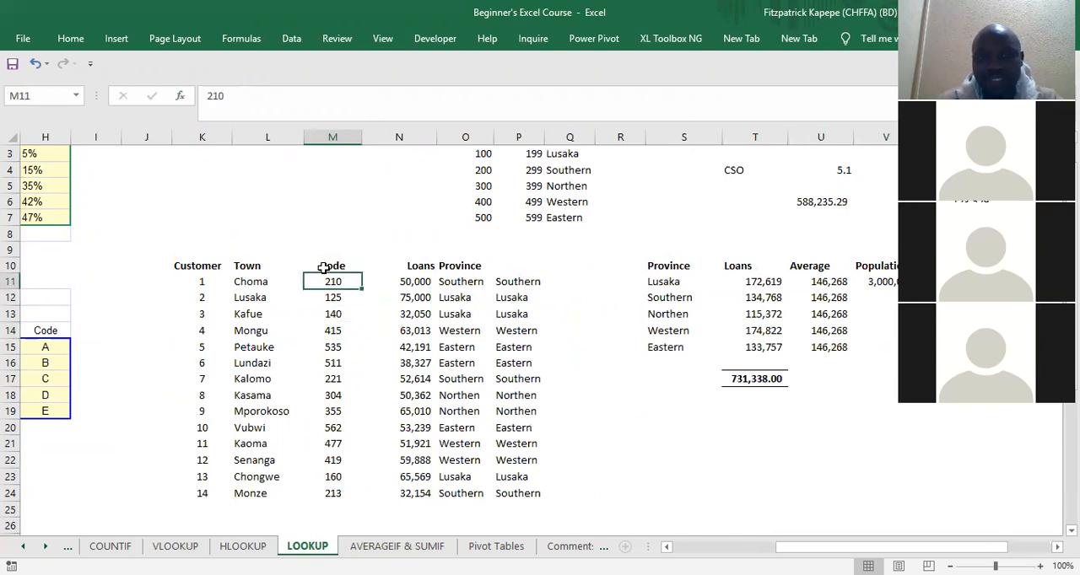
Step: Examine the customers' amounts in the Loans column and the LOOKUP formula for the first customer's province in O11
{"action": "key", "text": "Right"}
{"action": "key", "text": "Down"}
{"action": "key", "text": "Down"}
{"action": "key", "text": "Down"}
{"action": "key", "text": "Down"}
{"action": "key", "text": "Down"}
{"action": "key", "text": "Down"}
{"action": "key", "text": "Down"}
{"action": "key", "text": "Down"}
{"action": "key", "text": "Down"}
{"action": "key", "text": "Down"}
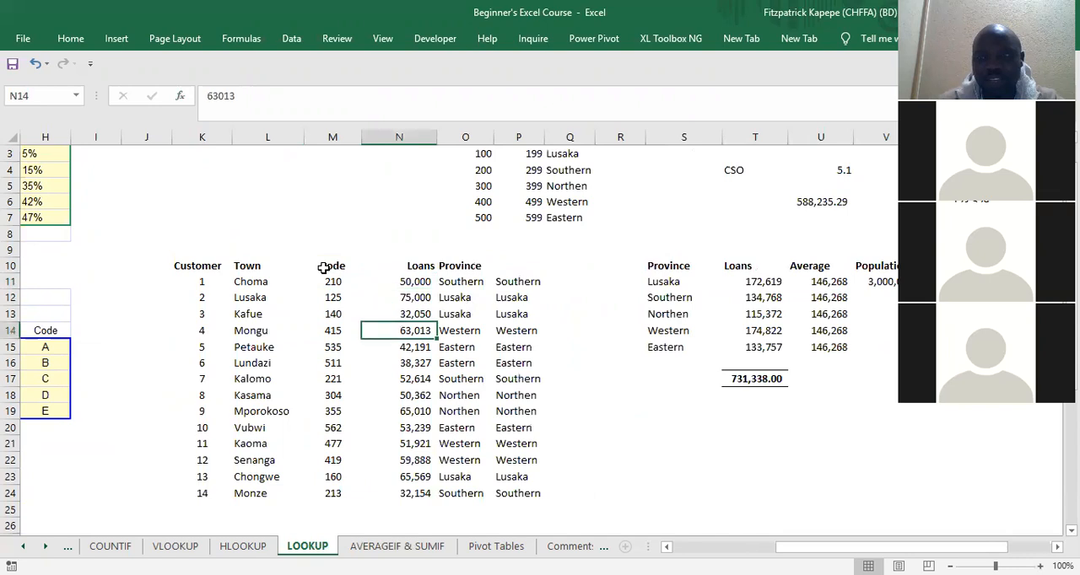
{"action": "key", "text": "Down"}
{"action": "key", "text": "Down"}
{"action": "key", "text": "Down"}
{"action": "key", "text": "Up"}
{"action": "key", "text": "Up"}
{"action": "key", "text": "Up"}
{"action": "key", "text": "Up"}
{"action": "key", "text": "Up"}
{"action": "key", "text": "Up"}
{"action": "key", "text": "Up"}
{"action": "key", "text": "Up"}
{"action": "key", "text": "Up"}
{"action": "key", "text": "Up"}
{"action": "key", "text": "Up"}
{"action": "key", "text": "Up"}
{"action": "key", "text": "Up"}
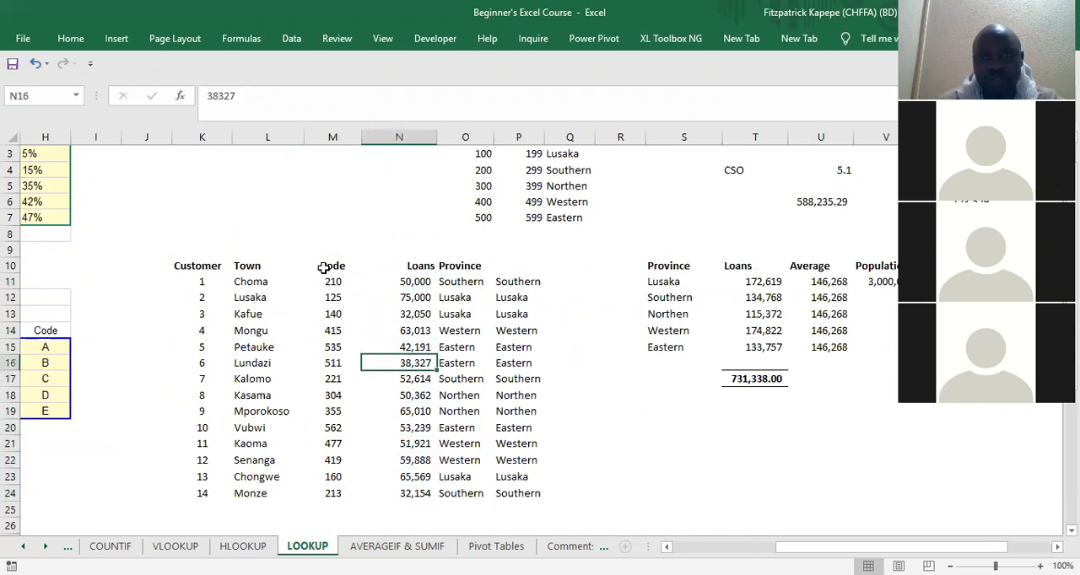
{"action": "key", "text": "Right"}
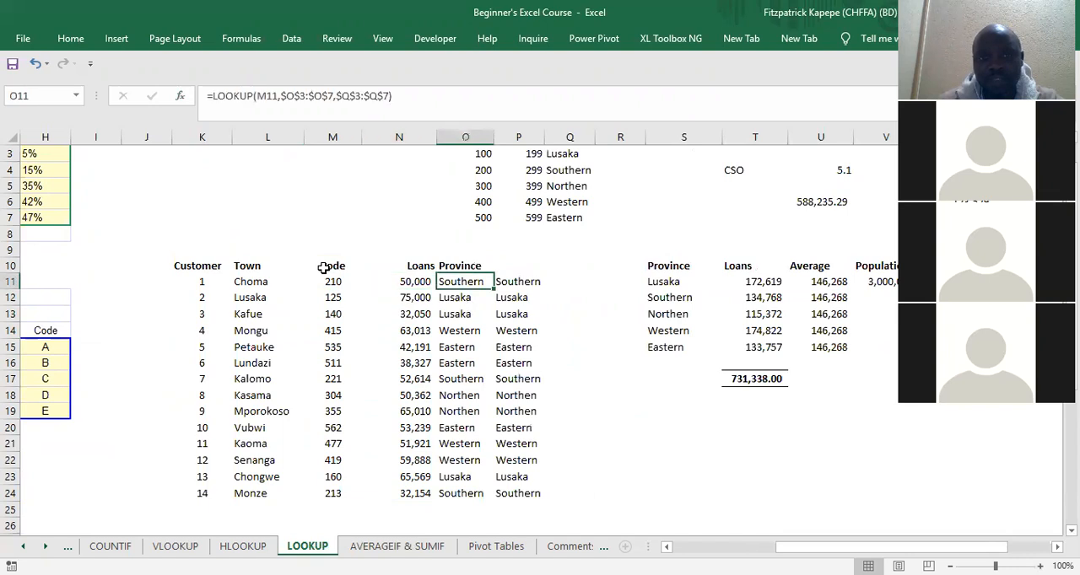
Step: Examine the first customers' towns and the province summary across row 13, including the SUMIF loans formula in T13
{"action": "key", "text": "Left"}
{"action": "key", "text": "Left"}
{"action": "key", "text": "Left"}
{"action": "key", "text": "Left"}
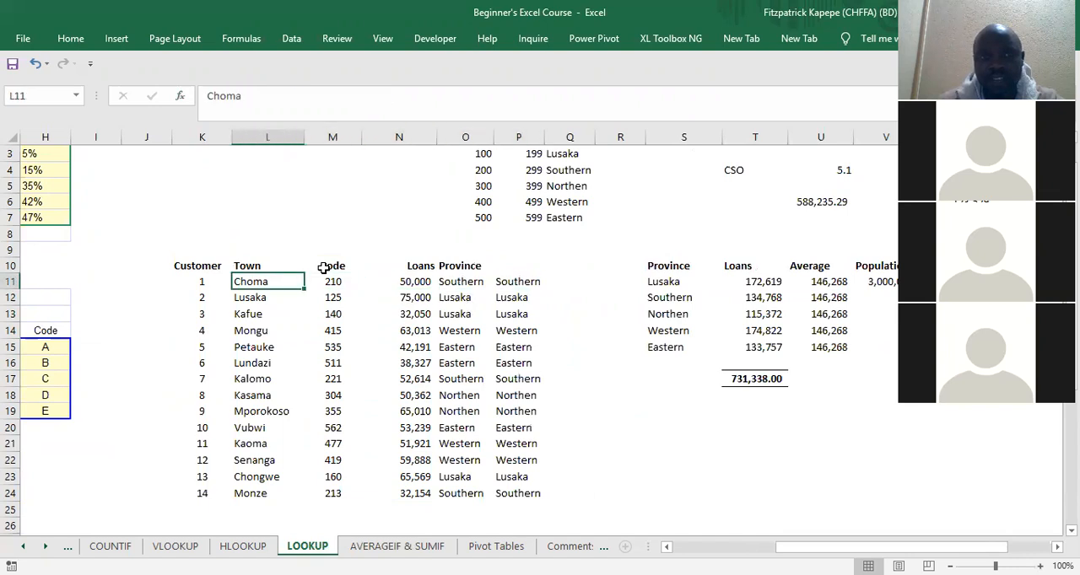
{"action": "key", "text": "Down"}
{"action": "key", "text": "Down"}
{"action": "key", "text": "Right"}
{"action": "key", "text": "Right"}
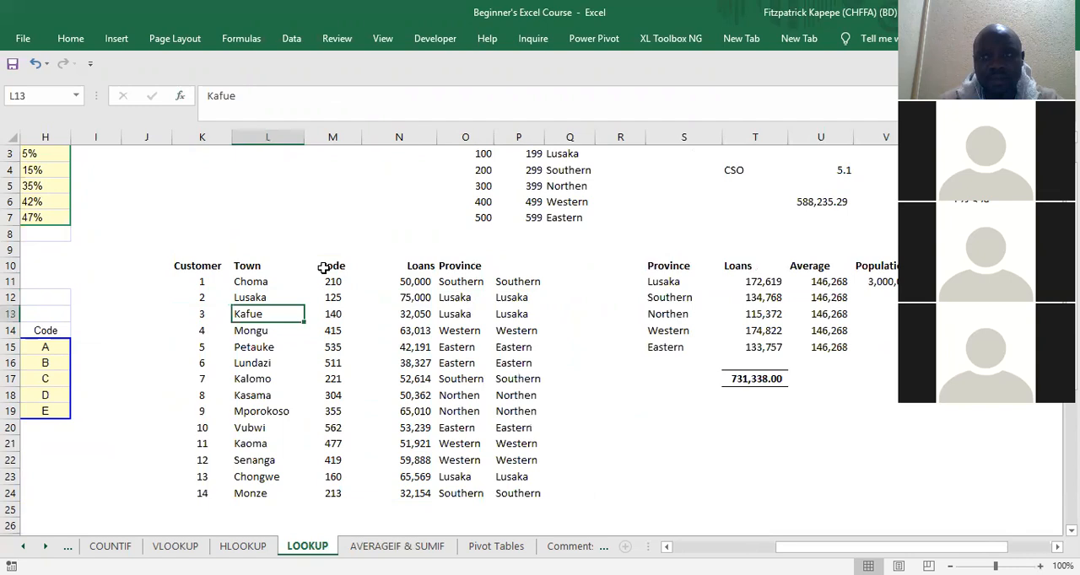
{"action": "key", "text": "Right"}
{"action": "key", "text": "Right"}
{"action": "key", "text": "Right"}
{"action": "key", "text": "Right"}
{"action": "key", "text": "Right"}
{"action": "key", "text": "Right"}
{"action": "key", "text": "Right"}
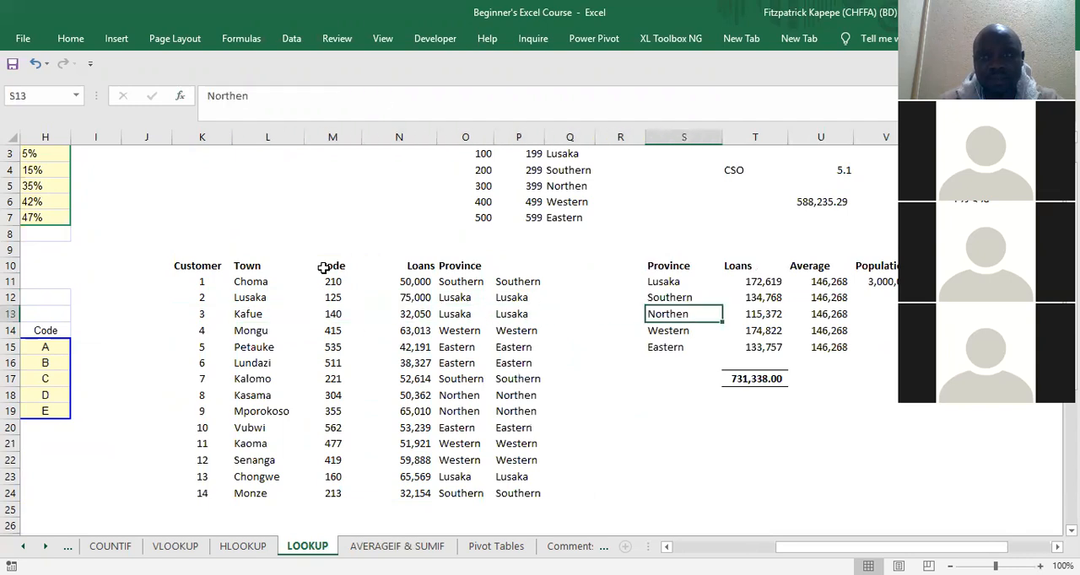
{"action": "key", "text": "Right"}
{"action": "key", "text": "Left"}
{"action": "key", "text": "Left"}
{"action": "key", "text": "Left"}
{"action": "key", "text": "Left"}
{"action": "key", "text": "Left"}
{"action": "key", "text": "Left"}
{"action": "key", "text": "Right"}
{"action": "key", "text": "Right"}
{"action": "key", "text": "Right"}
{"action": "key", "text": "Right"}
{"action": "key", "text": "Right"}
{"action": "key", "text": "Right"}
{"action": "key", "text": "Right"}
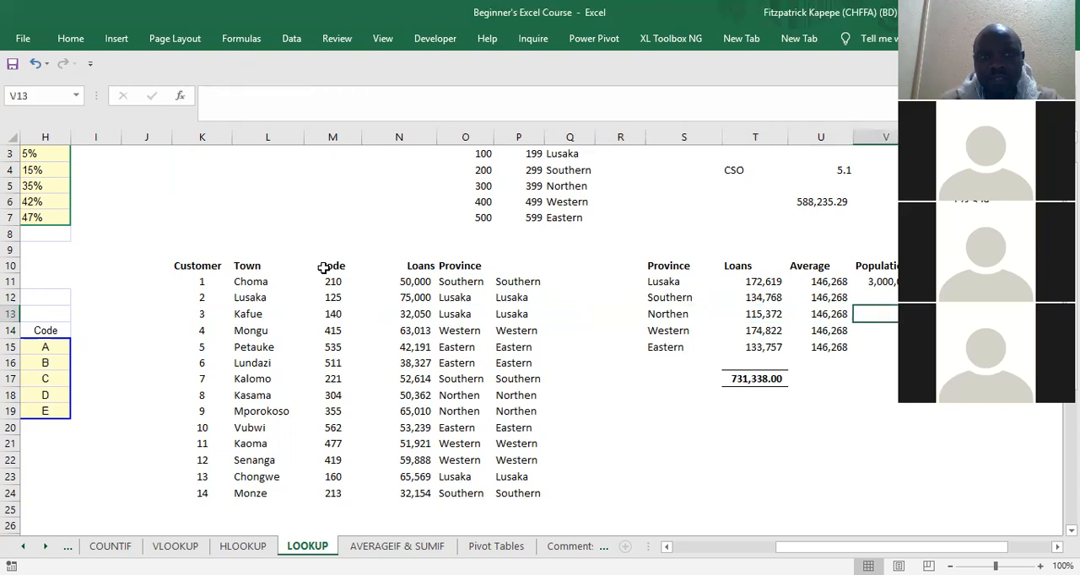
{"action": "key", "text": "Right"}
{"action": "key", "text": "Left"}
{"action": "key", "text": "Left"}
{"action": "key", "text": "Left"}
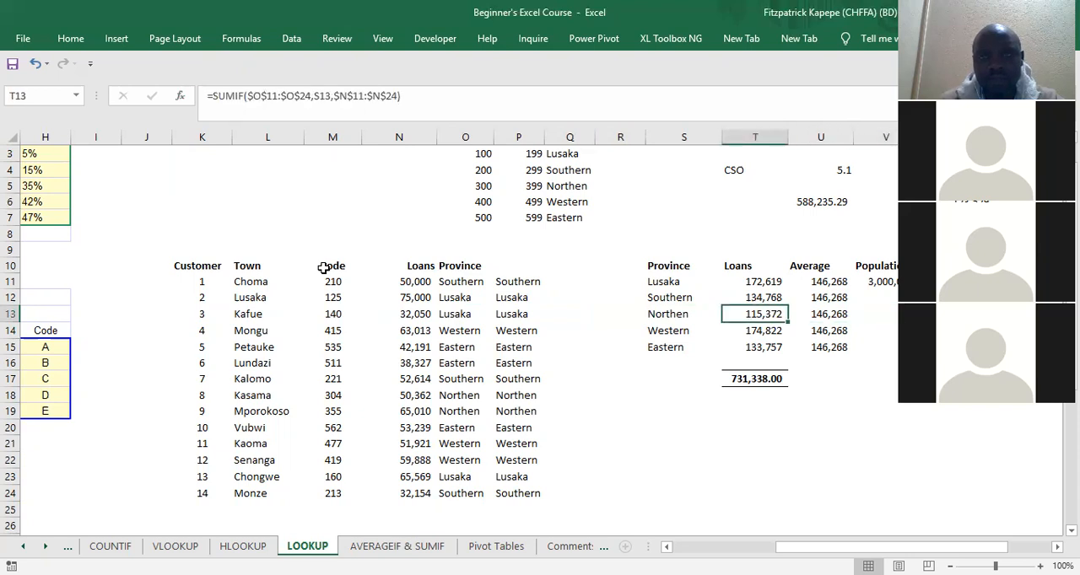
Step: Examine the SUMIF loan formulas for Northen and Eastern in the Loans column of the province summary
{"action": "key", "text": "Left"}
{"action": "key", "text": "Left"}
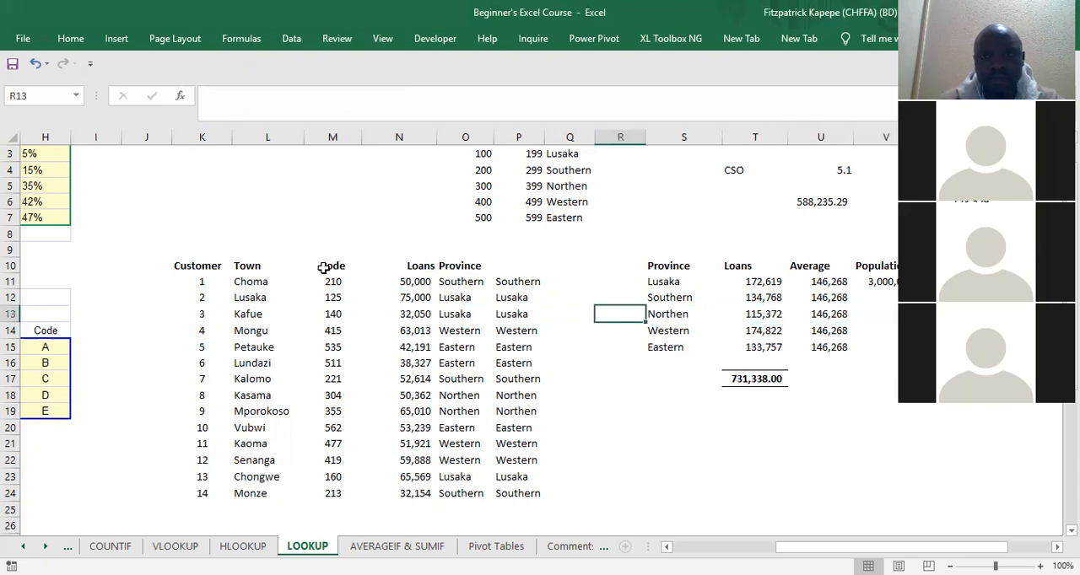
{"action": "key", "text": "Right"}
{"action": "key", "text": "Right"}
{"action": "key", "text": "Down"}
{"action": "key", "text": "Down"}
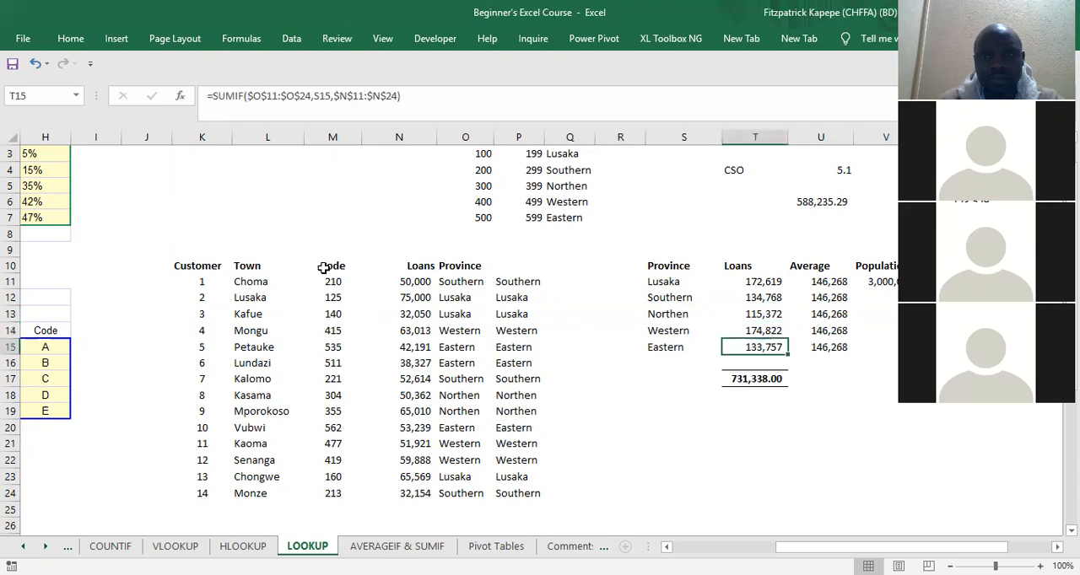
{"action": "key", "text": "Down"}
{"action": "key", "text": "Down"}
{"action": "key", "text": "Down"}
{"action": "key", "text": "Down"}
{"action": "key", "text": "Right"}
{"action": "key", "text": "Right"}
{"action": "key", "text": "Right"}
Step: Compare the two LOOKUP formulas for customer 9's province in P19 and O19
{"action": "key", "text": "Left"}
{"action": "key", "text": "Left"}
{"action": "key", "text": "Left"}
{"action": "key", "text": "Left"}
{"action": "key", "text": "Left"}
{"action": "key", "text": "Left"}
{"action": "key", "text": "Left"}
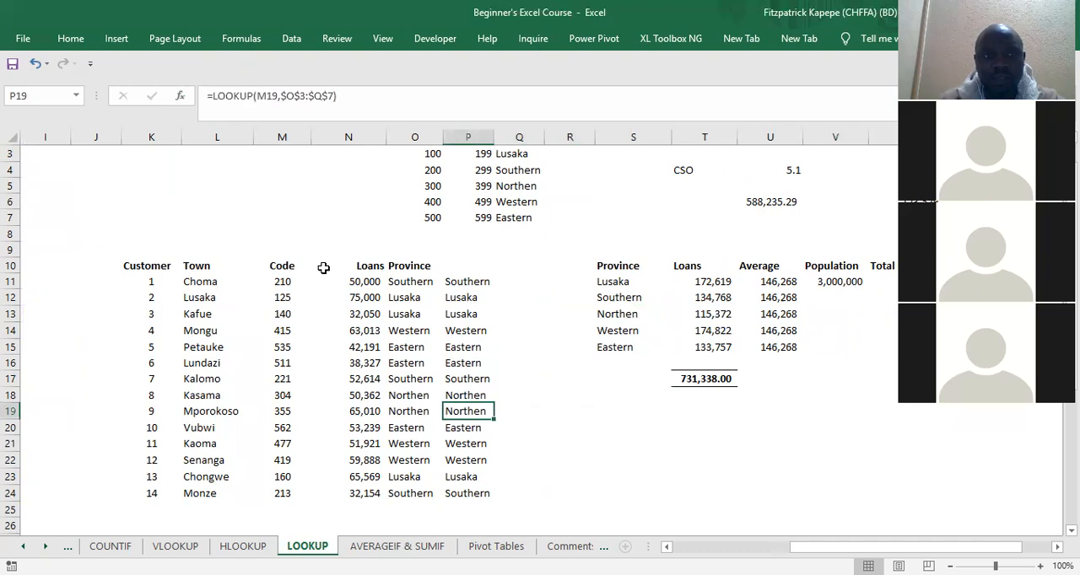
{"action": "key", "text": "Left"}
{"action": "key", "text": "Left"}
{"action": "key", "text": "Right"}
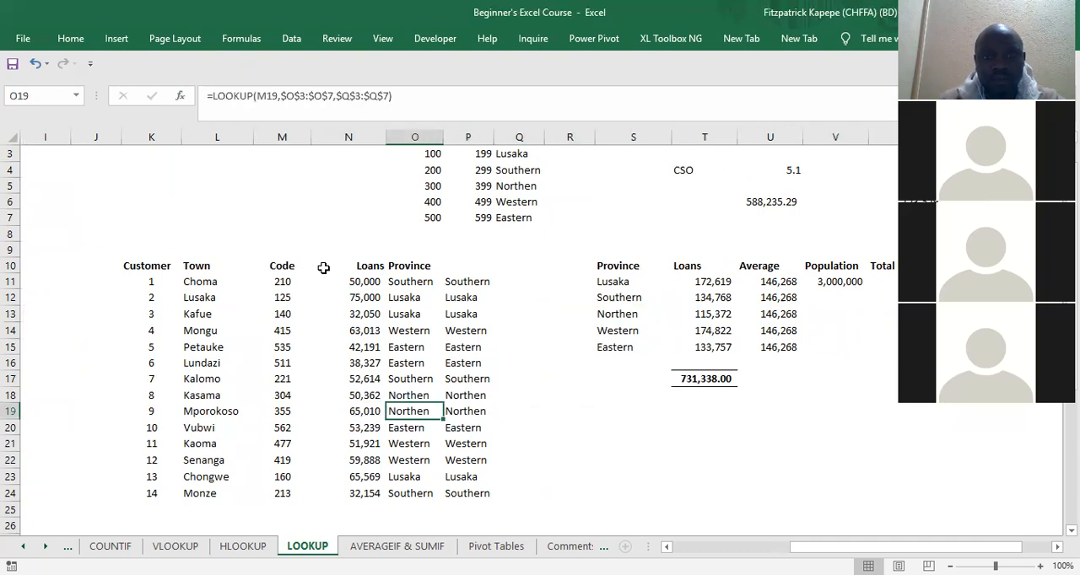
Step: Clear the LOOKUP formulas from the Province column, O11:O24
{"action": "key", "text": "Up"}
{"action": "key", "text": "Up"}
{"action": "key", "text": "Up"}
{"action": "key", "text": "Up"}
{"action": "key", "text": "Up"}
{"action": "key", "text": "Up"}
{"action": "key", "text": "Up"}
{"action": "key", "text": "Up"}
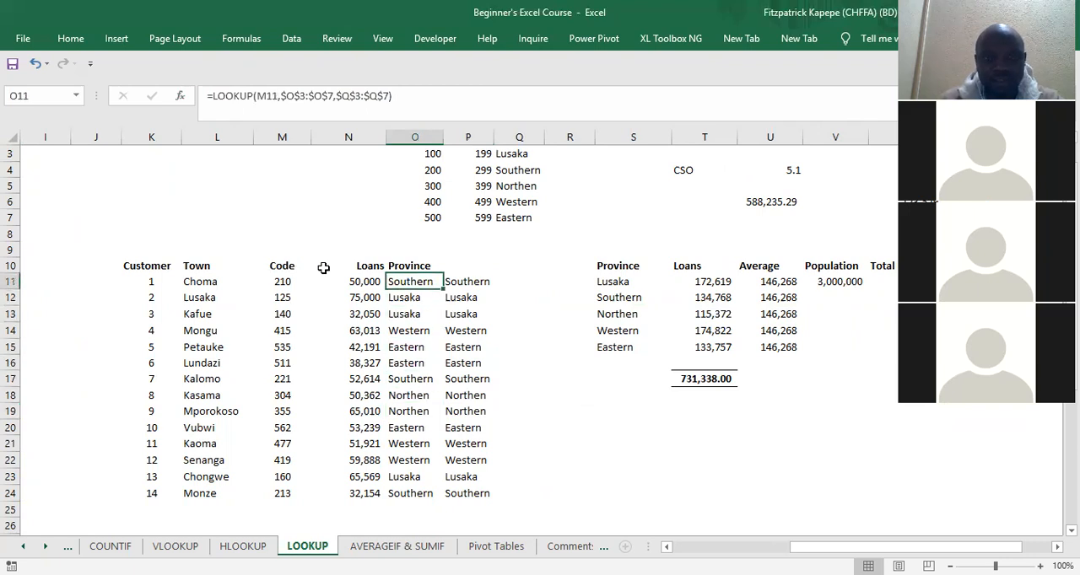
{"action": "key", "text": "shift+Down"}
{"action": "key", "text": "shift+Down"}
{"action": "key", "text": "shift+Down"}
{"action": "key", "text": "shift+Down"}
{"action": "key", "text": "shift+Down"}
{"action": "key", "text": "shift+Down"}
{"action": "key", "text": "shift+Down"}
{"action": "key", "text": "shift+Down"}
{"action": "key", "text": "shift+Down"}
{"action": "key", "text": "shift+Down"}
{"action": "key", "text": "shift+Down"}
{"action": "key", "text": "shift+Down"}
{"action": "key", "text": "shift+Down"}
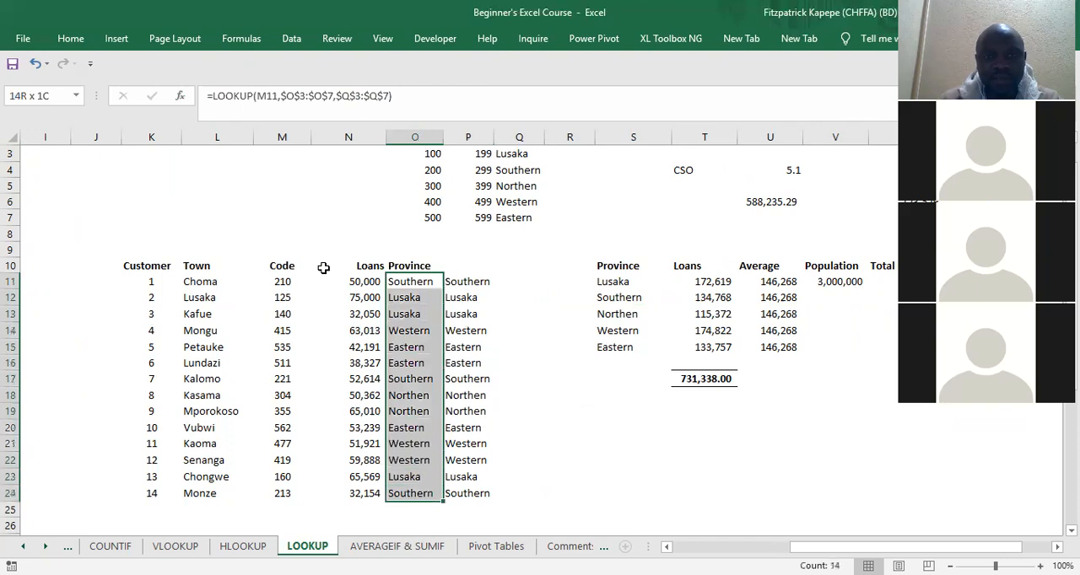
{"action": "key", "text": "Delete"}
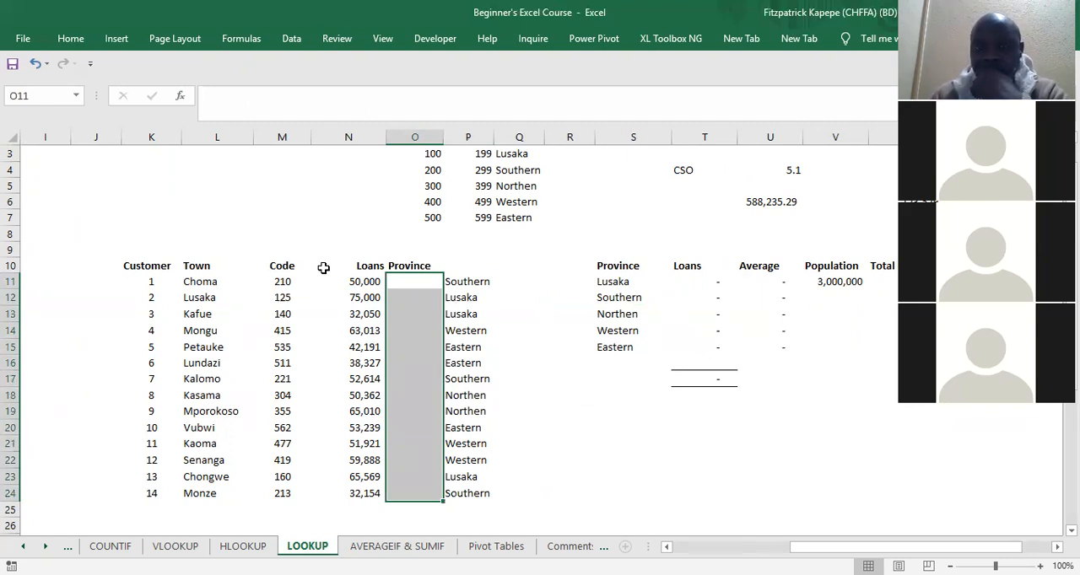
Step: Examine the LOOKUP formula for the first customer in P11 beside the emptied Province column
{"action": "key", "text": "Up"}
{"action": "key", "text": "Down"}
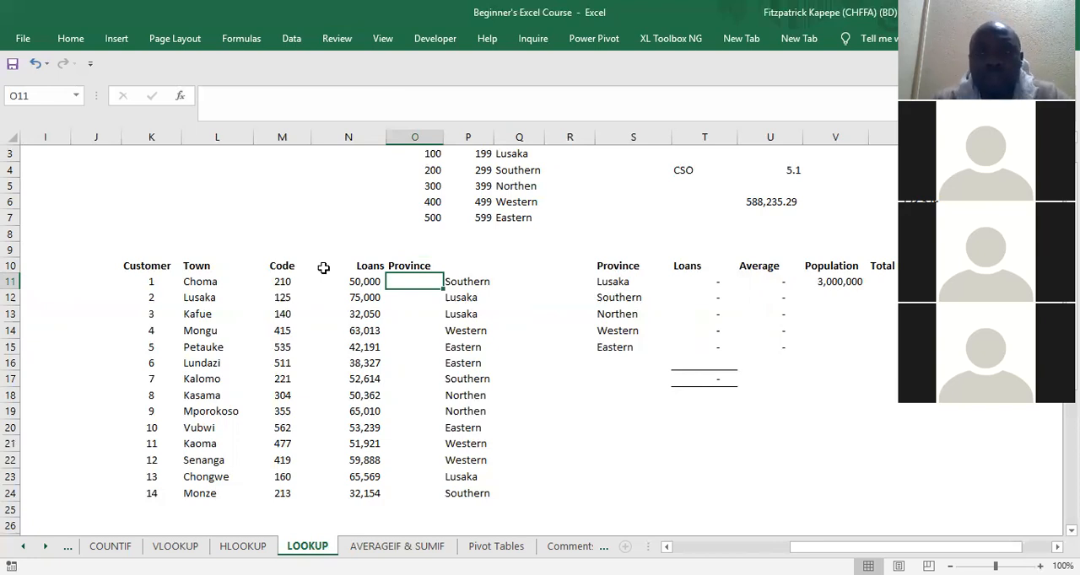
{"action": "key", "text": "Left"}
{"action": "key", "text": "Right"}
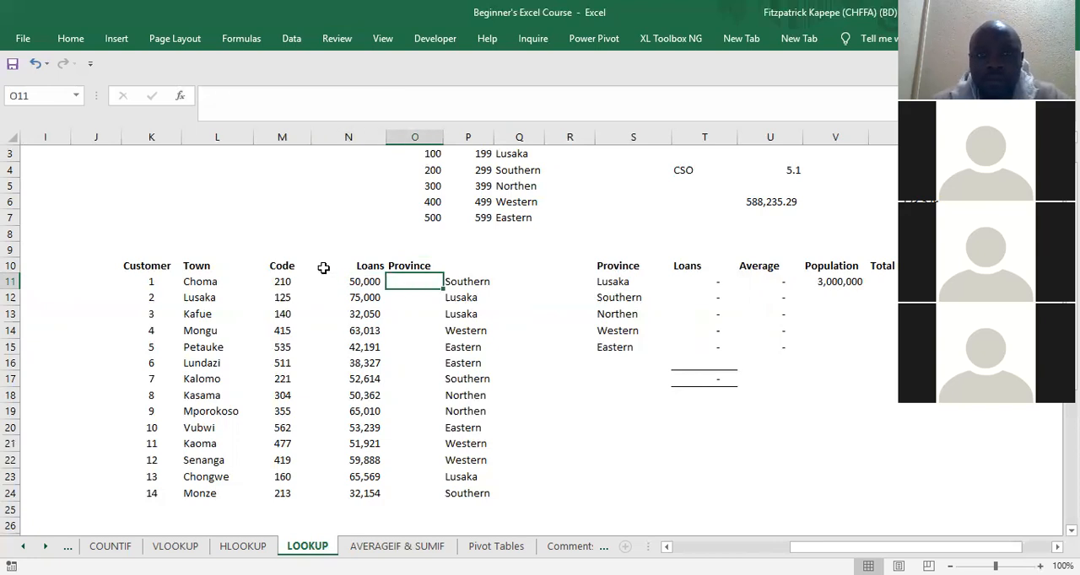
{"action": "key", "text": "Left"}
{"action": "key", "text": "Right"}
{"action": "key", "text": "Right"}
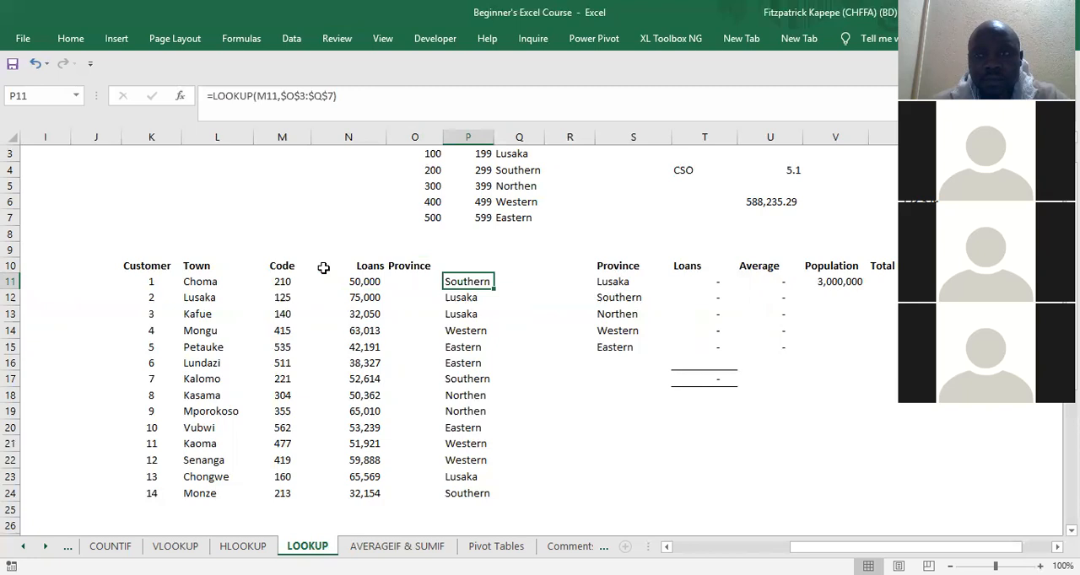
{"action": "key", "text": "Left"}
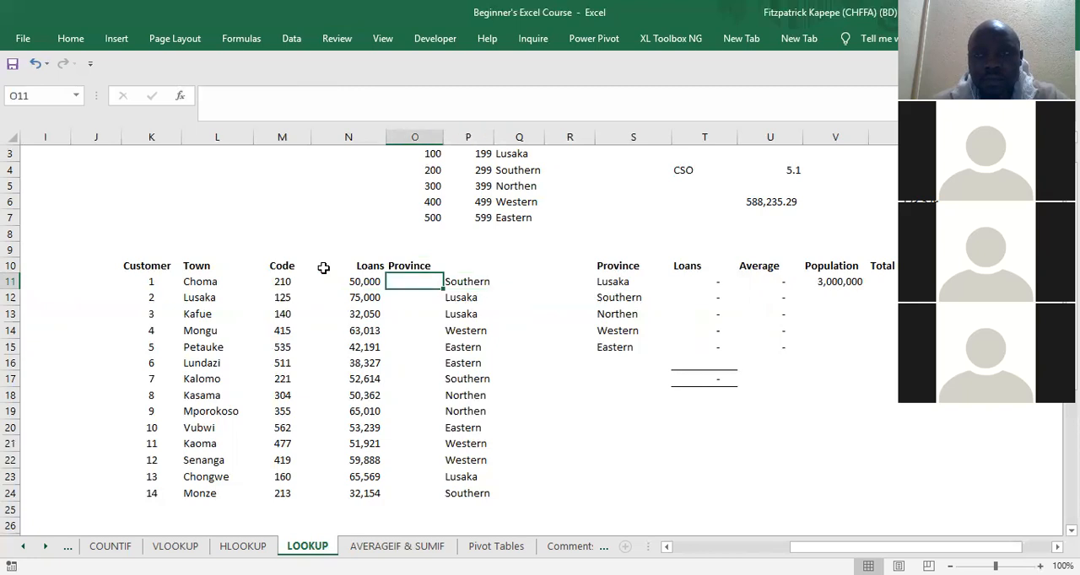
Step: Examine the first few customers' empty Province cells between the Loans column and column P
{"action": "key", "text": "Down"}
{"action": "key", "text": "Down"}
{"action": "key", "text": "Down"}
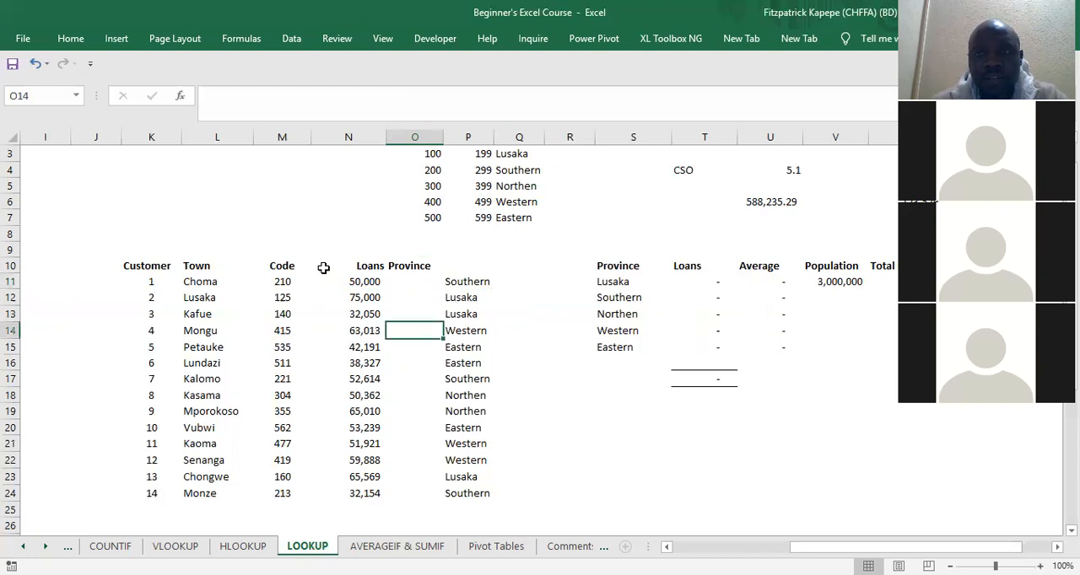
{"action": "key", "text": "Up"}
{"action": "key", "text": "Up"}
{"action": "key", "text": "Up"}
{"action": "key", "text": "Up"}
{"action": "key", "text": "Down"}
{"action": "key", "text": "Left"}
{"action": "key", "text": "Right"}
{"action": "key", "text": "Right"}
{"action": "key", "text": "Left"}
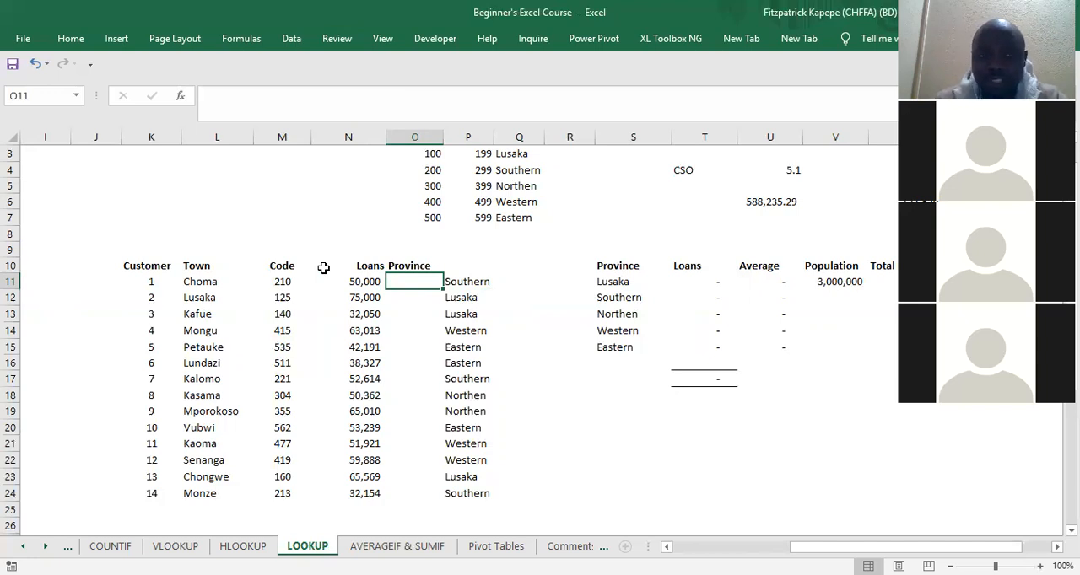
Step: Examine the customers' towns from the Town header in L10 down to Lundazi in L16
{"action": "key", "text": "Left"}
{"action": "key", "text": "Left"}
{"action": "key", "text": "Left"}
{"action": "key", "text": "Down"}
{"action": "key", "text": "Down"}
{"action": "key", "text": "Down"}
{"action": "key", "text": "Down"}
{"action": "key", "text": "Down"}
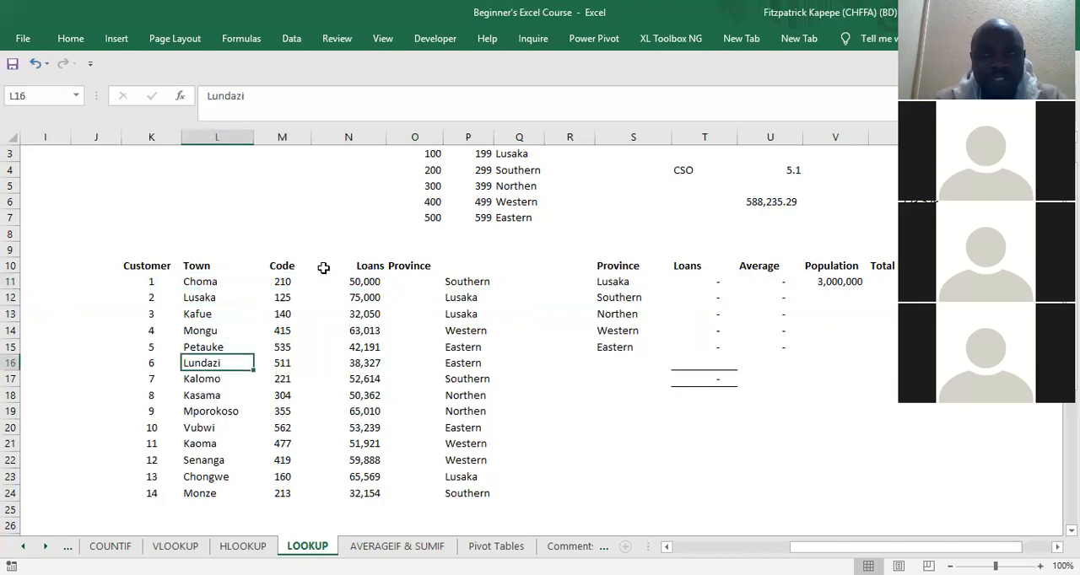
{"action": "key", "text": "Up"}
{"action": "key", "text": "Up"}
{"action": "key", "text": "Up"}
{"action": "key", "text": "Up"}
{"action": "key", "text": "Up"}
{"action": "key", "text": "Up"}
{"action": "key", "text": "Up"}
{"action": "key", "text": "Up"}
{"action": "key", "text": "Up"}
{"action": "key", "text": "Up"}
{"action": "key", "text": "Up"}
{"action": "key", "text": "Up"}
{"action": "key", "text": "Up"}
{"action": "key", "text": "Up"}
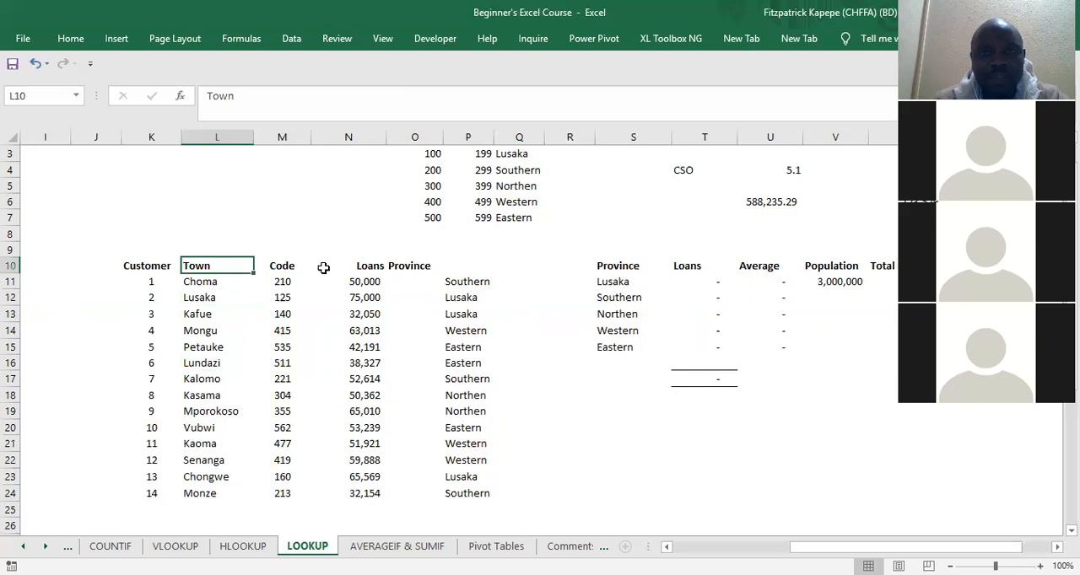
Step: Examine the first code range and its province, Lusaka, in row 3 of the Provinces reference table
{"action": "key", "text": "Up"}
{"action": "key", "text": "Right"}
{"action": "key", "text": "Right"}
{"action": "key", "text": "Right"}
{"action": "key", "text": "Down"}
{"action": "key", "text": "Down"}
{"action": "key", "text": "Down"}
{"action": "key", "text": "Up"}
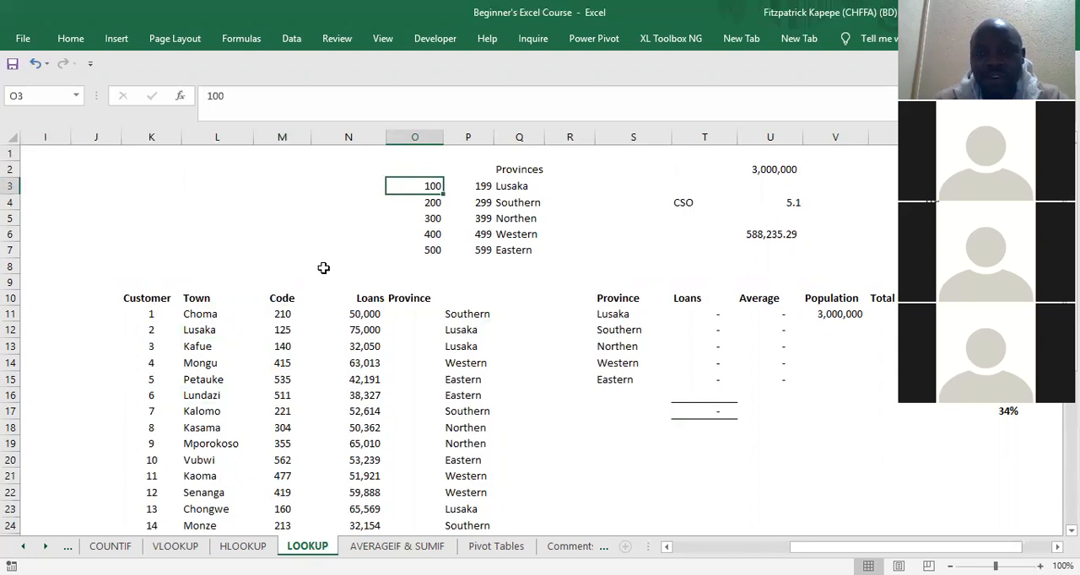
{"action": "key", "text": "Right"}
{"action": "key", "text": "Right"}
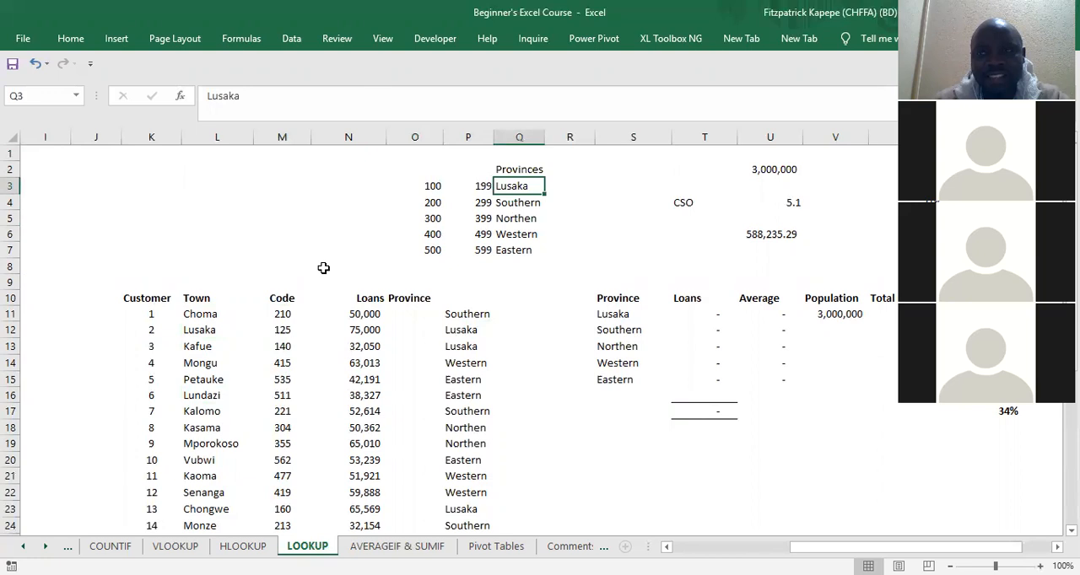
{"action": "key", "text": "Left"}
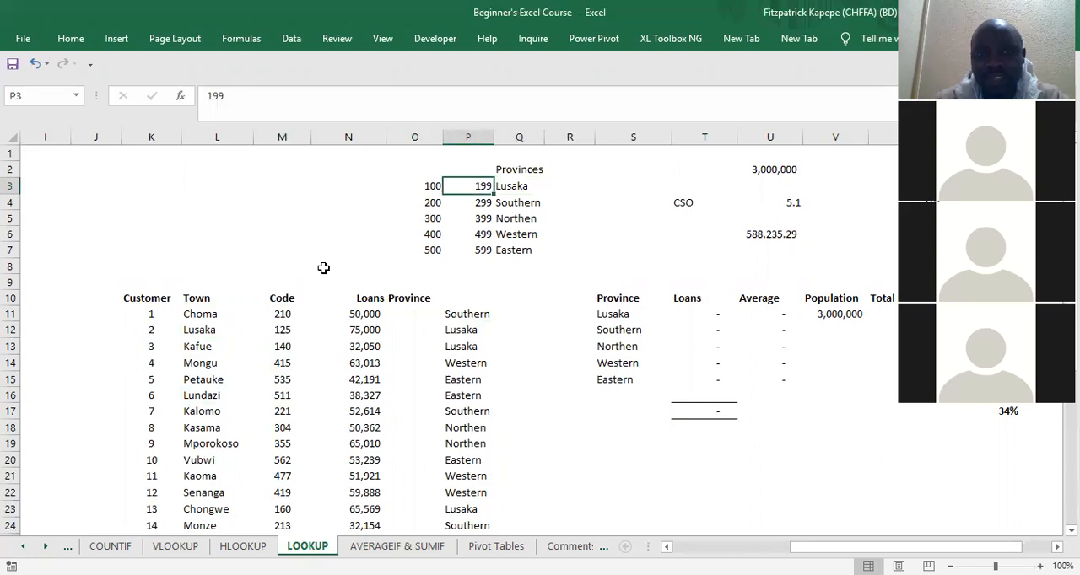
{"action": "key", "text": "Left"}
Step: Examine the lower and upper code limit formulas for Southern, Northen, Western and Eastern in O4:P7
{"action": "key", "text": "Down"}
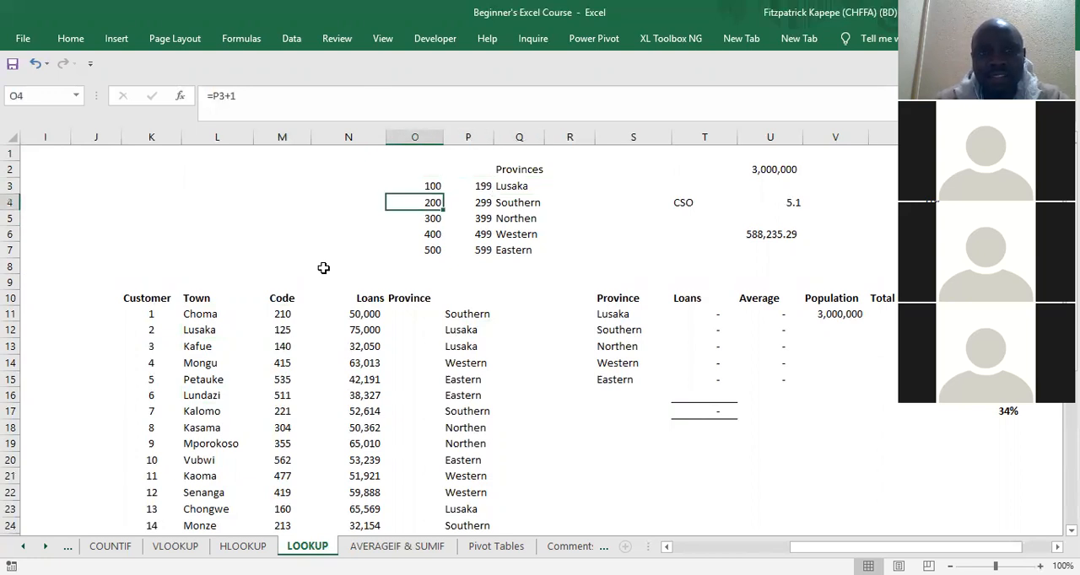
{"action": "key", "text": "Right"}
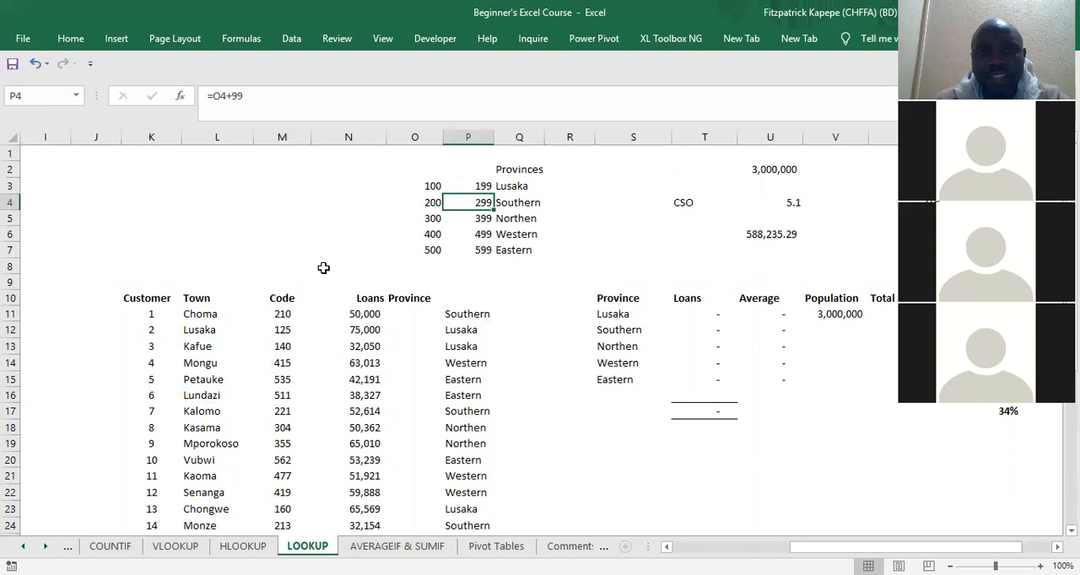
{"action": "key", "text": "Left"}
{"action": "key", "text": "Down"}
{"action": "key", "text": "Right"}
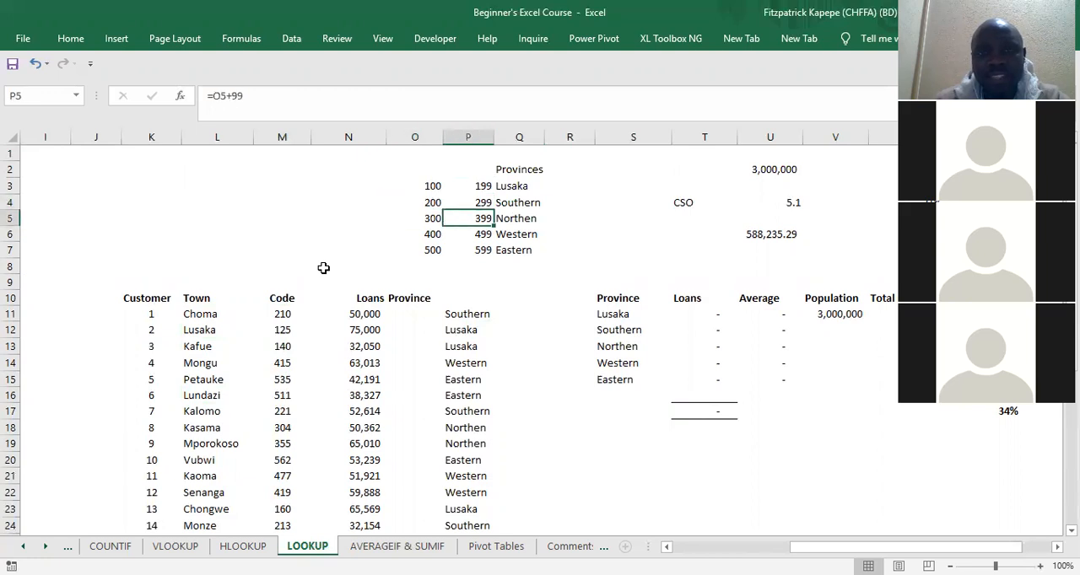
{"action": "key", "text": "Left"}
{"action": "key", "text": "Down"}
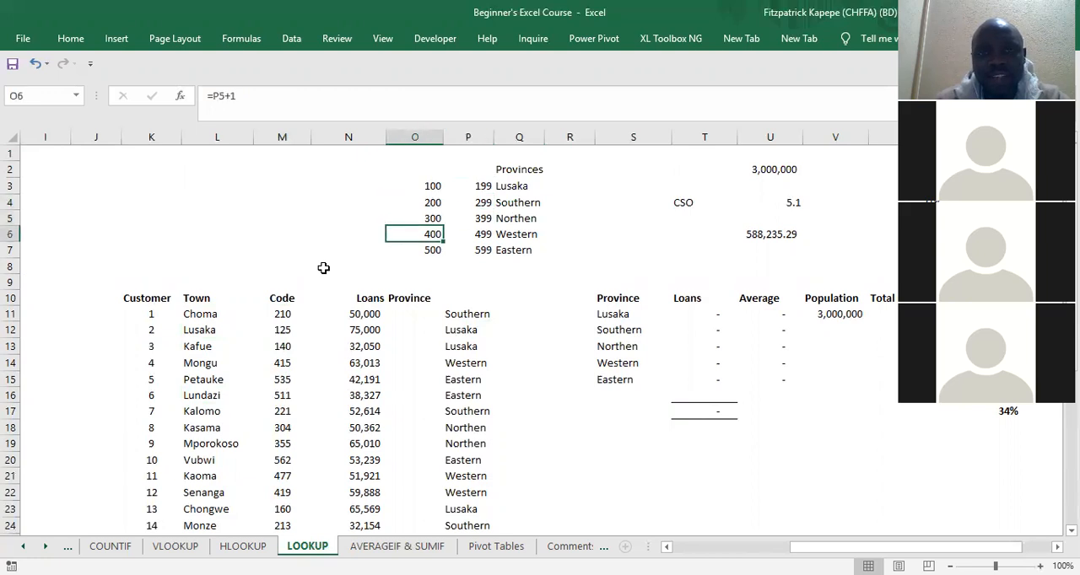
{"action": "key", "text": "Right"}
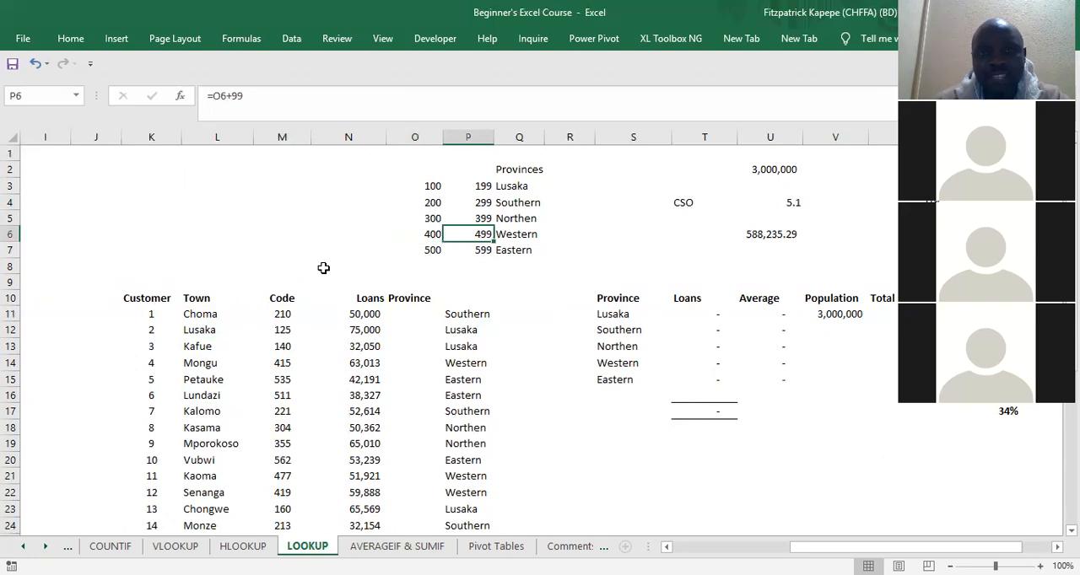
{"action": "key", "text": "Left"}
{"action": "key", "text": "Down"}
{"action": "key", "text": "Right"}
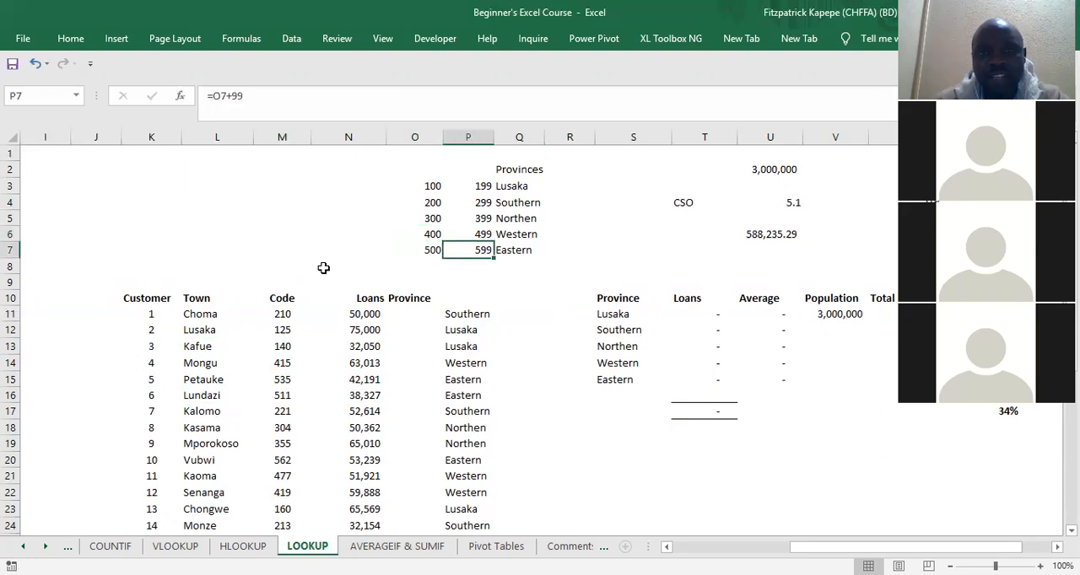
Step: Clear the second set of LOOKUP formulas from P11:P24
{"action": "key", "text": "Down"}
{"action": "key", "text": "Down"}
{"action": "key", "text": "Down"}
{"action": "key", "text": "Down"}
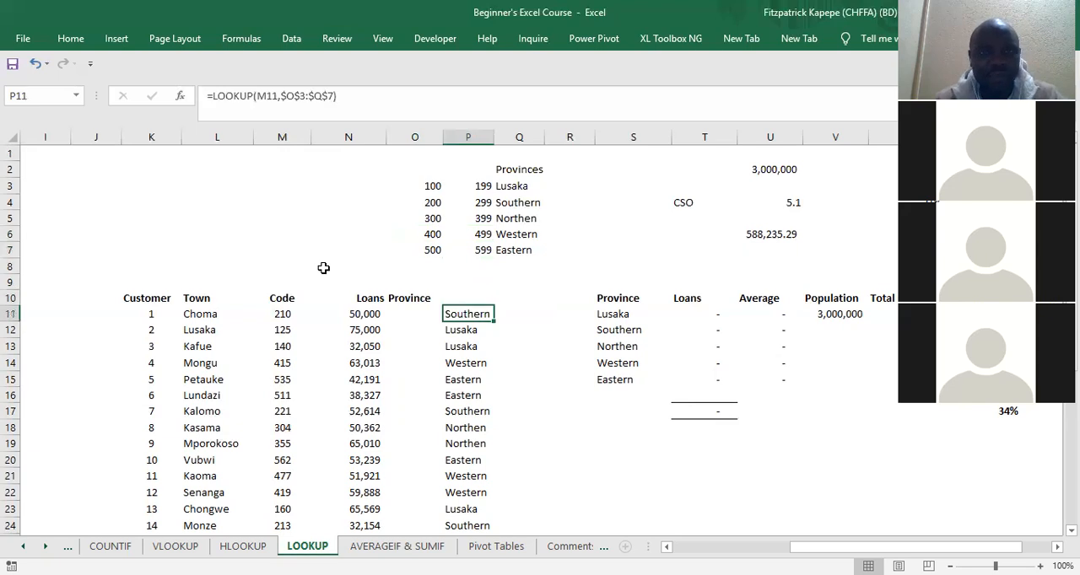
{"action": "key", "text": "ctrl+shift+Down"}
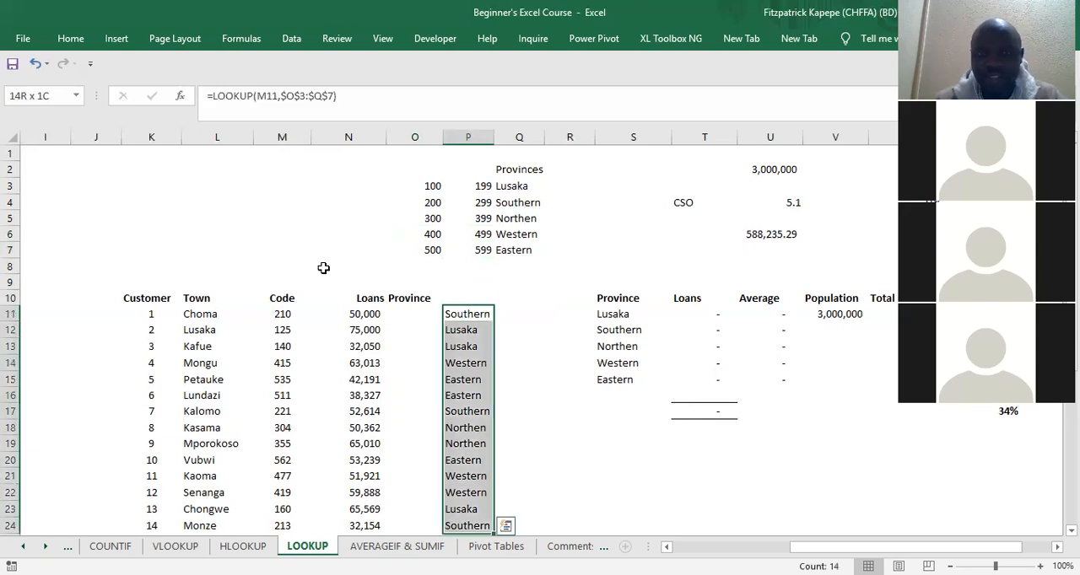
{"action": "key", "text": "Delete"}
{"action": "key", "text": "Left"}
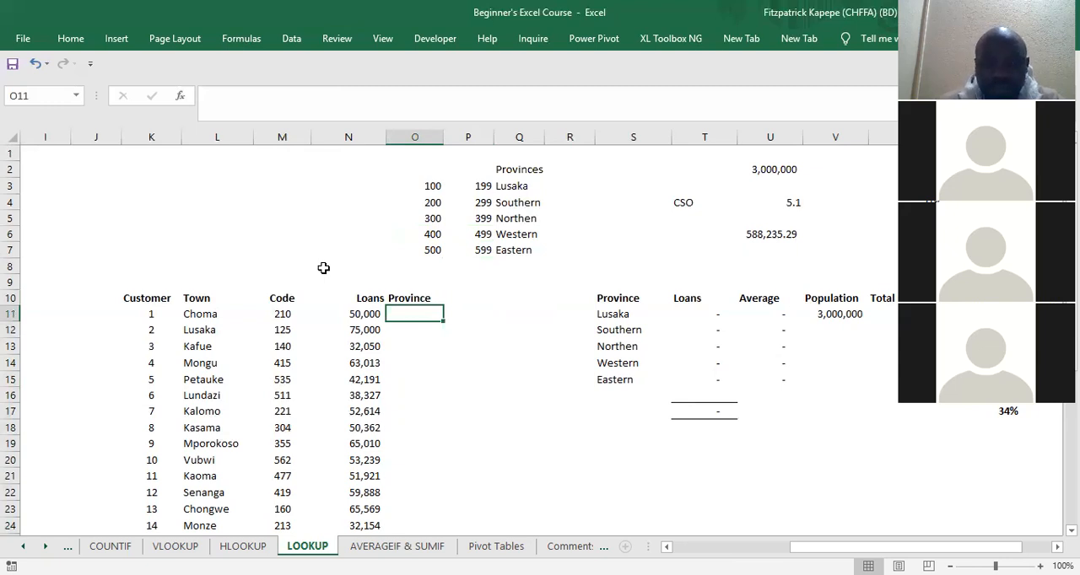
Step: Examine the first customer's number, town, code and loan amount across row 11
{"action": "key", "text": "Left"}
{"action": "key", "text": "Left"}
{"action": "key", "text": "Left"}
{"action": "key", "text": "Left"}
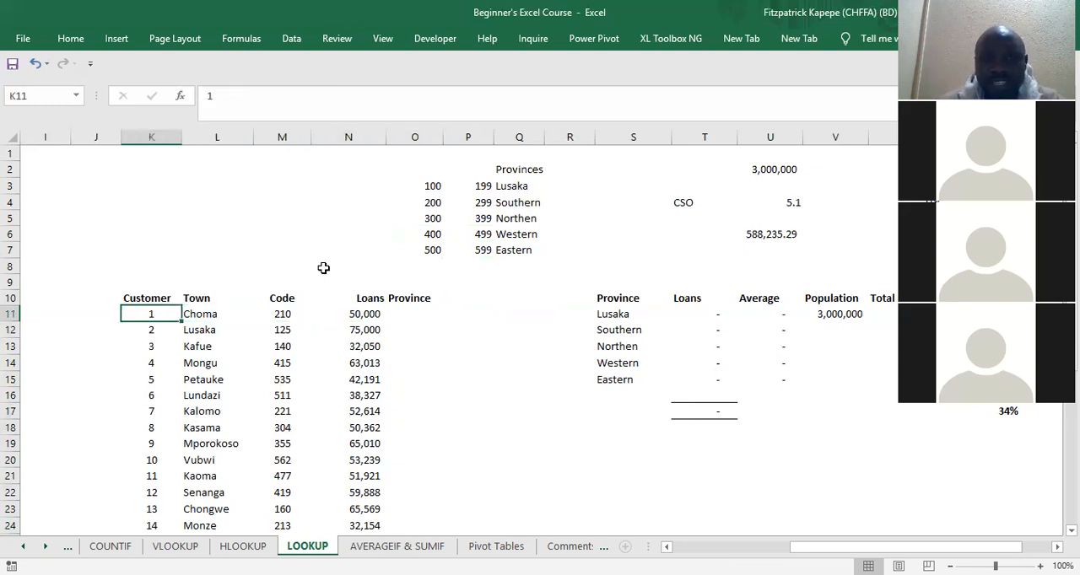
{"action": "key", "text": "Right"}
{"action": "key", "text": "Right"}
{"action": "key", "text": "Right"}
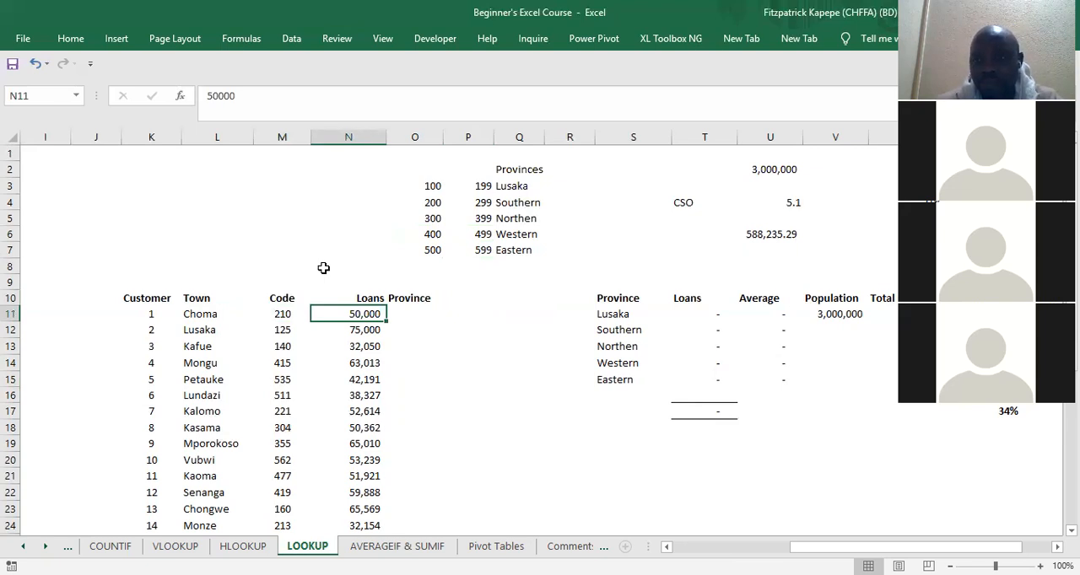
{"action": "key", "text": "Right"}
{"action": "key", "text": "Left"}
{"action": "key", "text": "Left"}
{"action": "key", "text": "Left"}
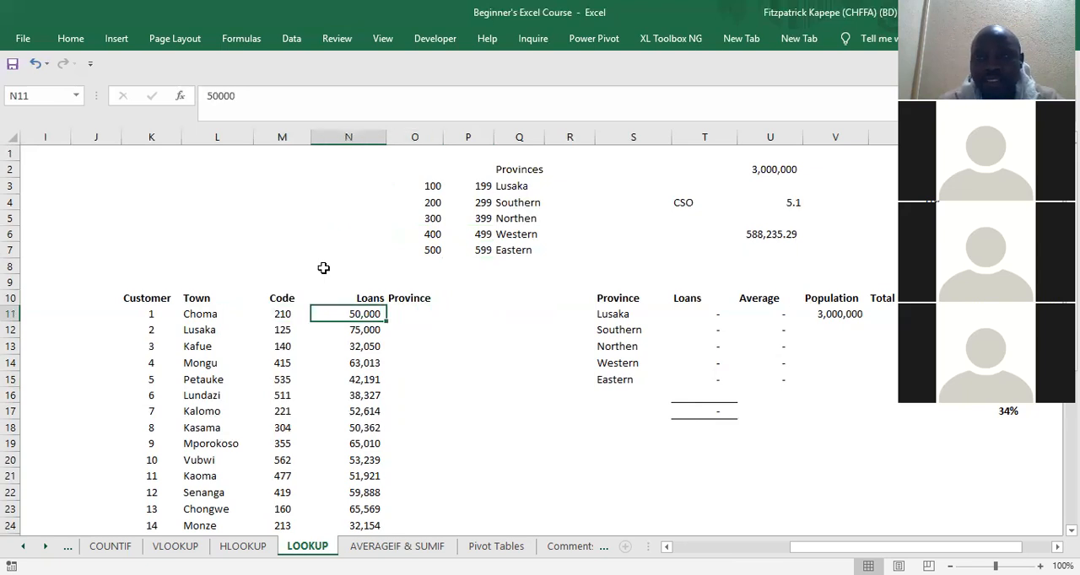
Step: Start a LOOKUP formula in O11 using the lookup value, lookup vector and result vector form, with M11 as the lookup value
{"action": "key", "text": "Right"}
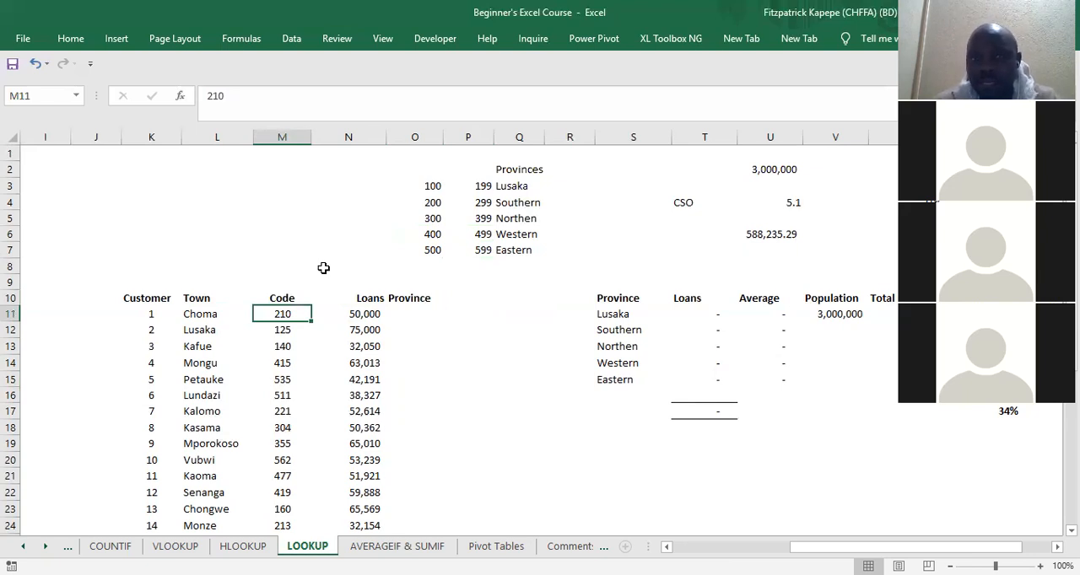
{"action": "key", "text": "Right"}
{"action": "key", "text": "Right"}
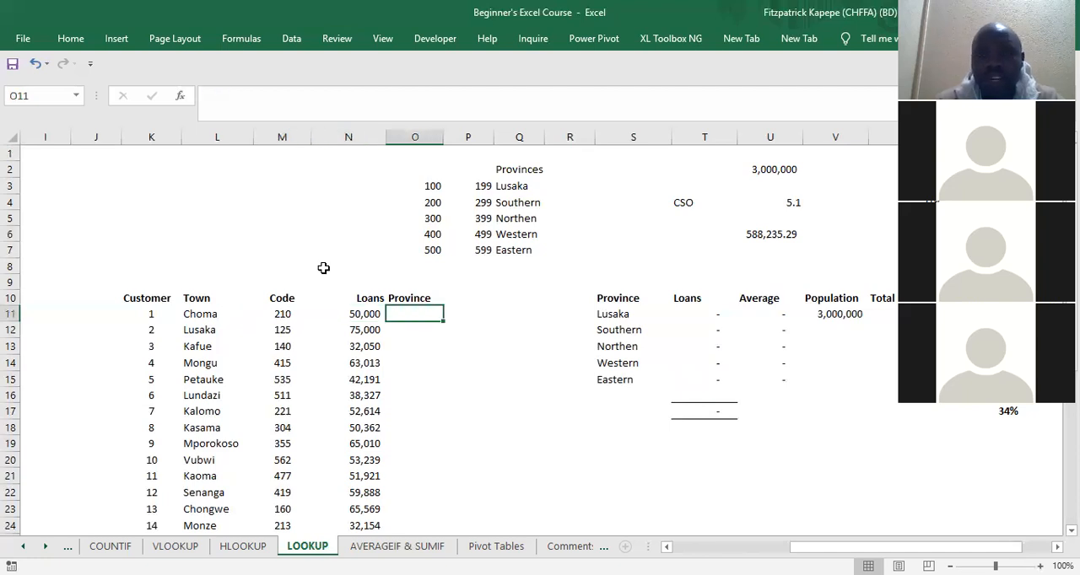
{"action": "type", "text": "="}
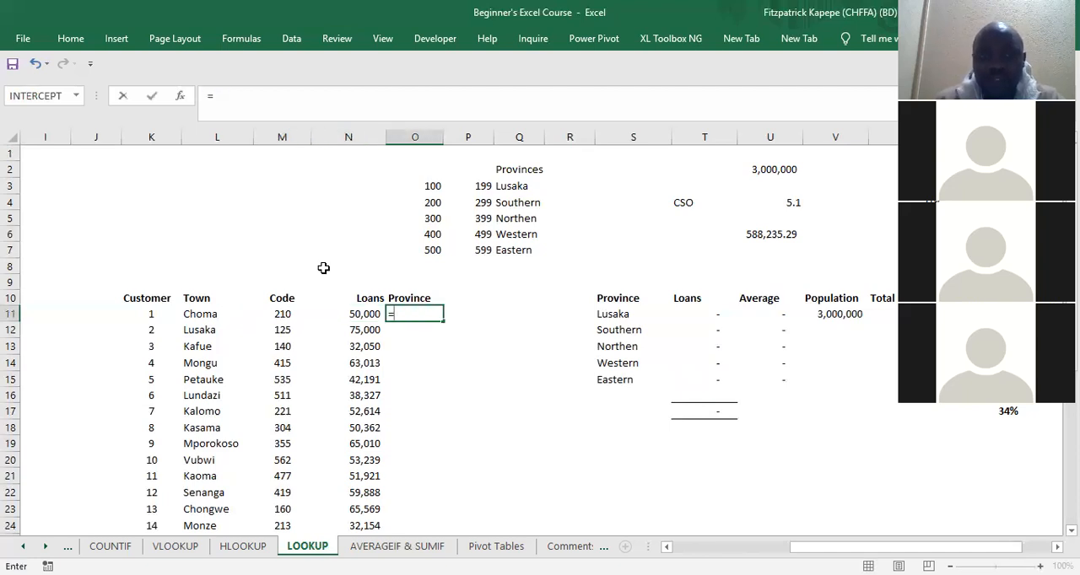
{"action": "type", "text": "loo"}
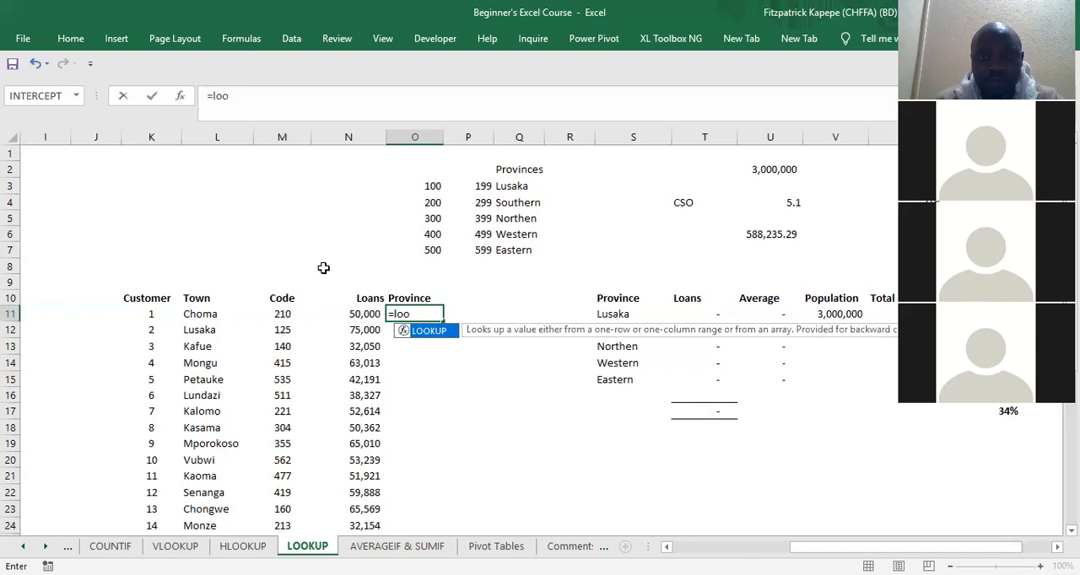
{"action": "key", "text": "Tab"}
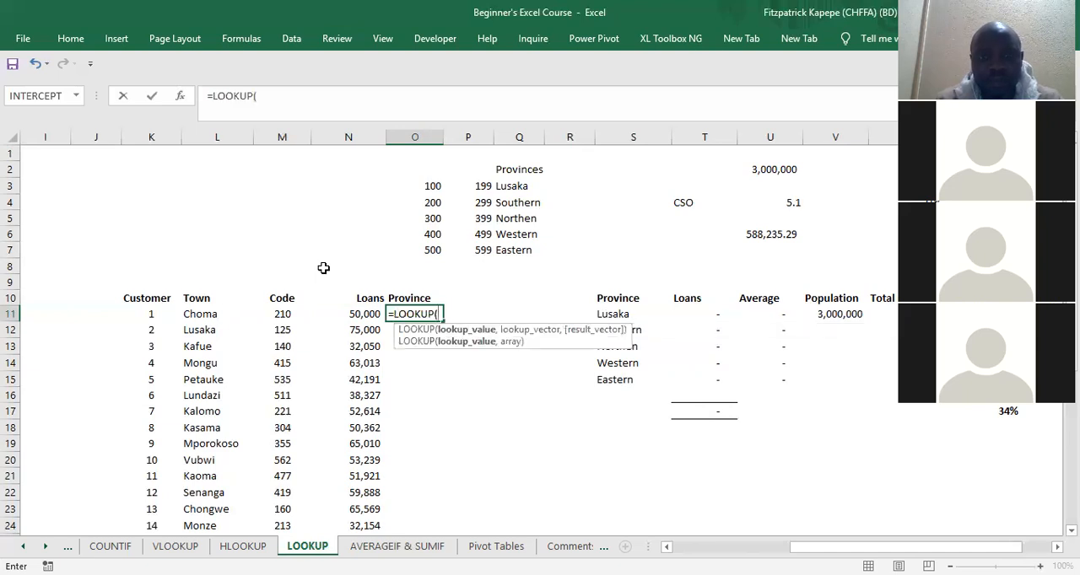
{"action": "key", "text": "ctrl+a"}
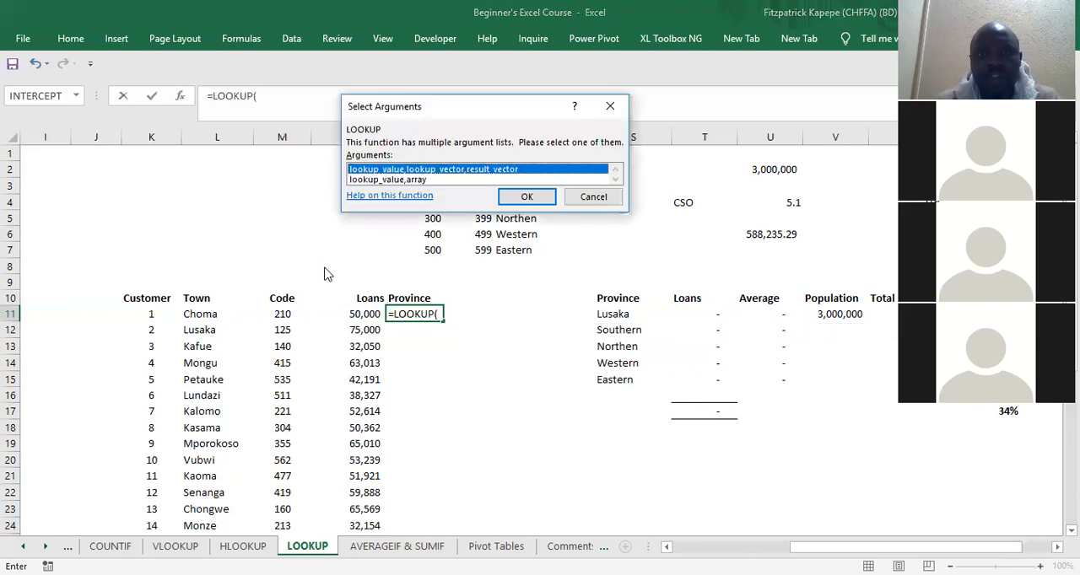
{"action": "key", "text": "Return"}
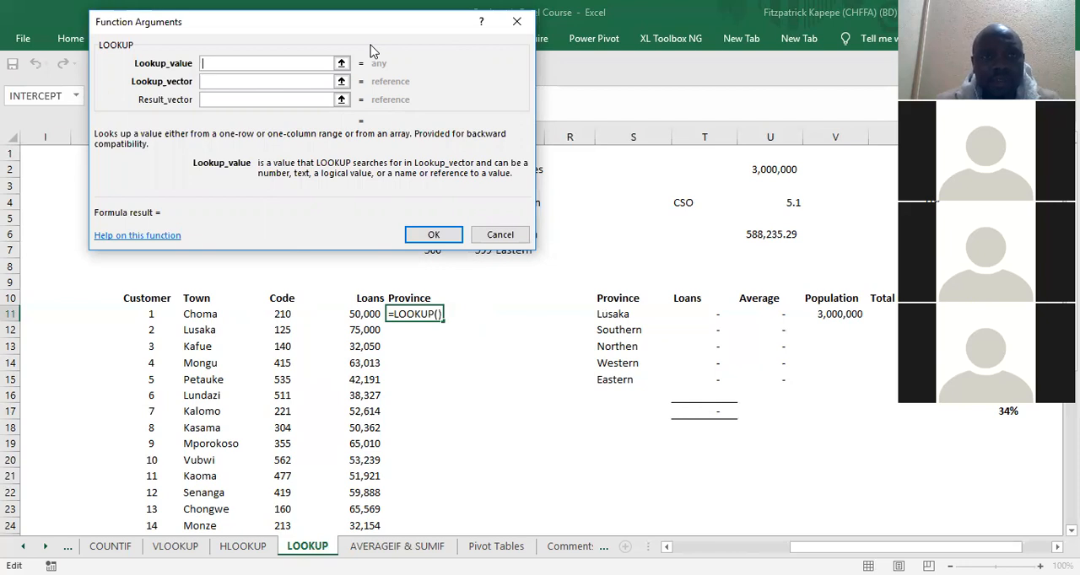
{"action": "left_click", "coordinate": [280, 313]}
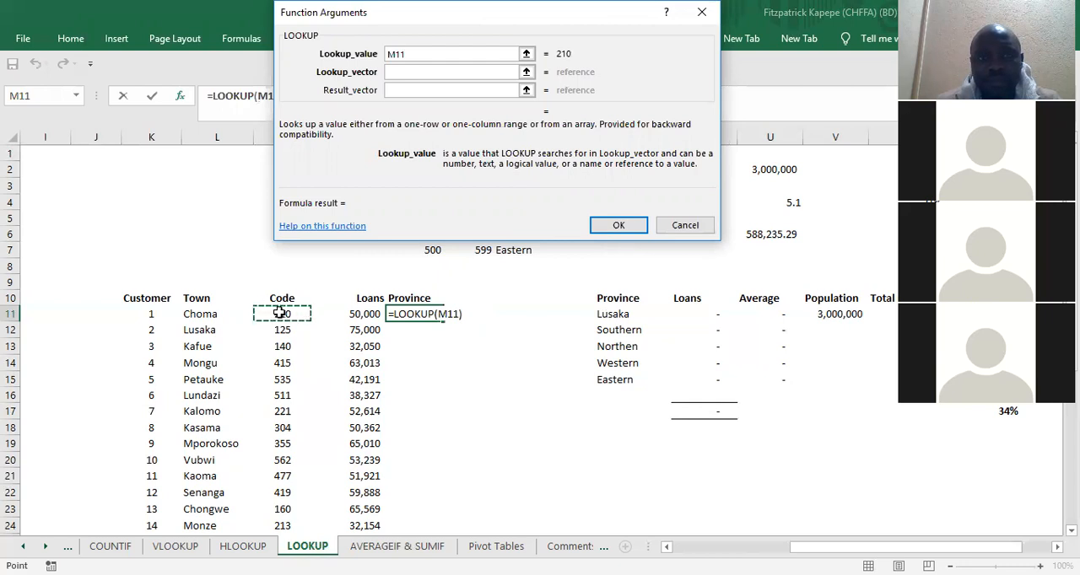
{"action": "left_click", "coordinate": [419, 70]}
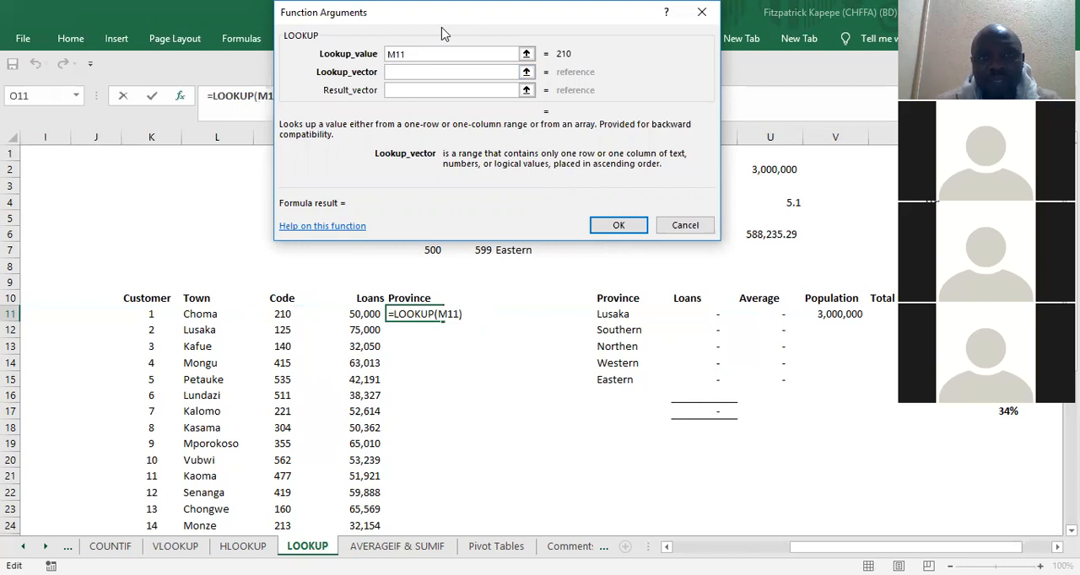
{"action": "left_click_drag", "start_coordinate": [442, 32], "coordinate": [347, 305]}
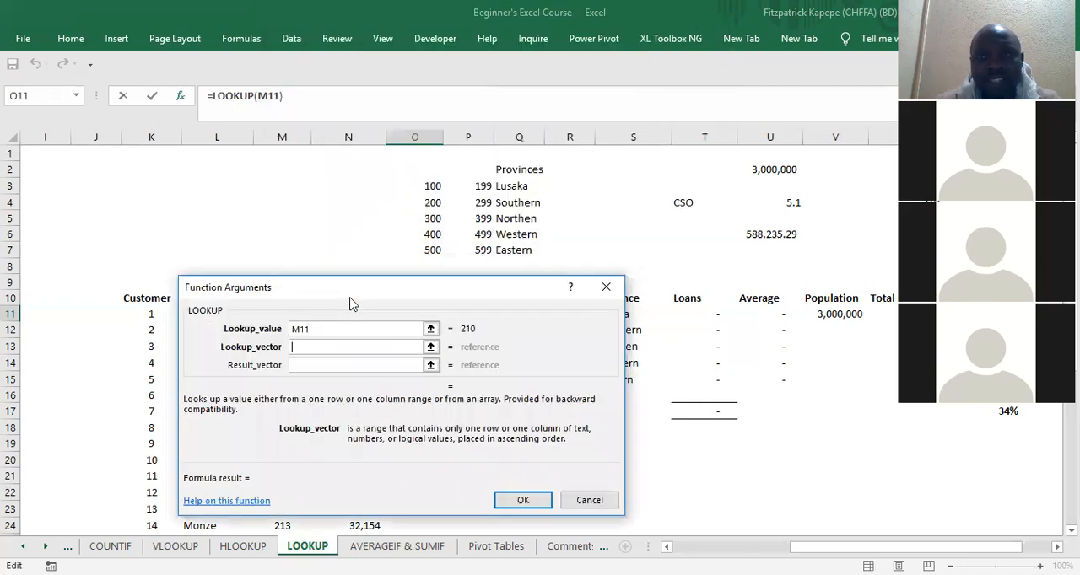
{"action": "left_click", "coordinate": [432, 186]}
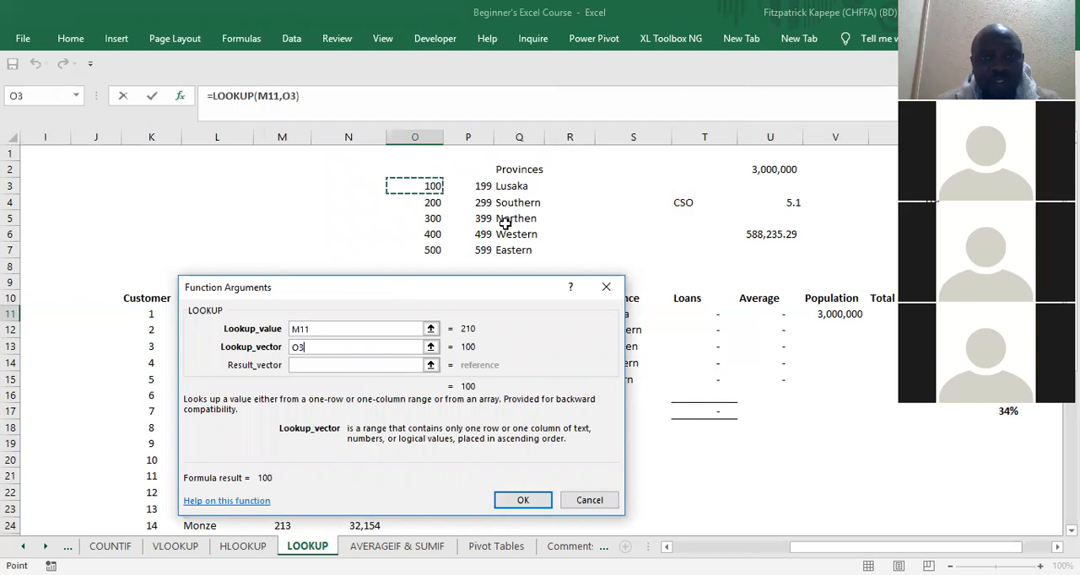
{"action": "left_click", "coordinate": [508, 248], "text": "shift"}
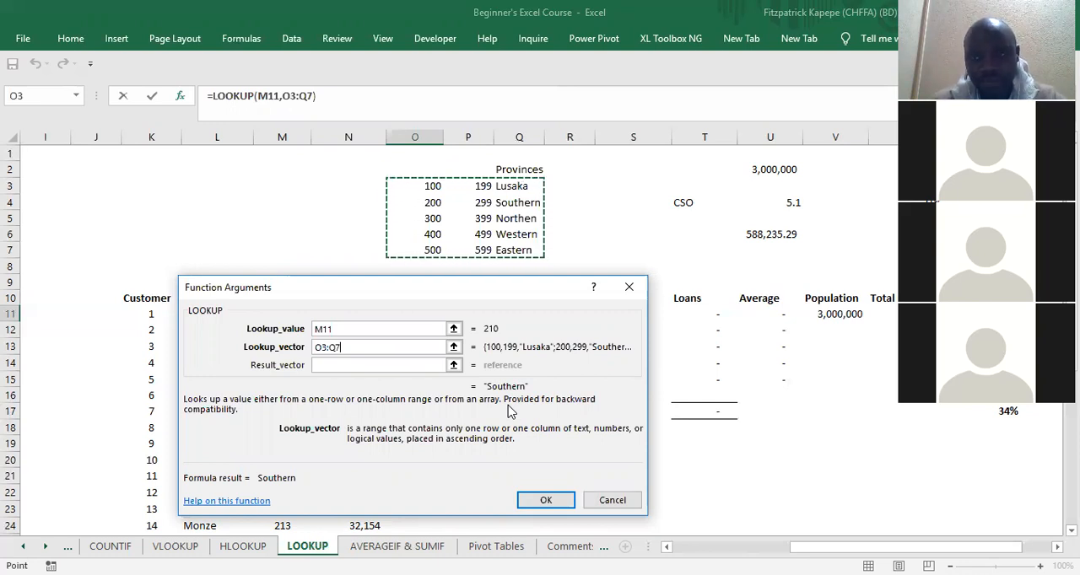
{"action": "key", "text": "F4"}
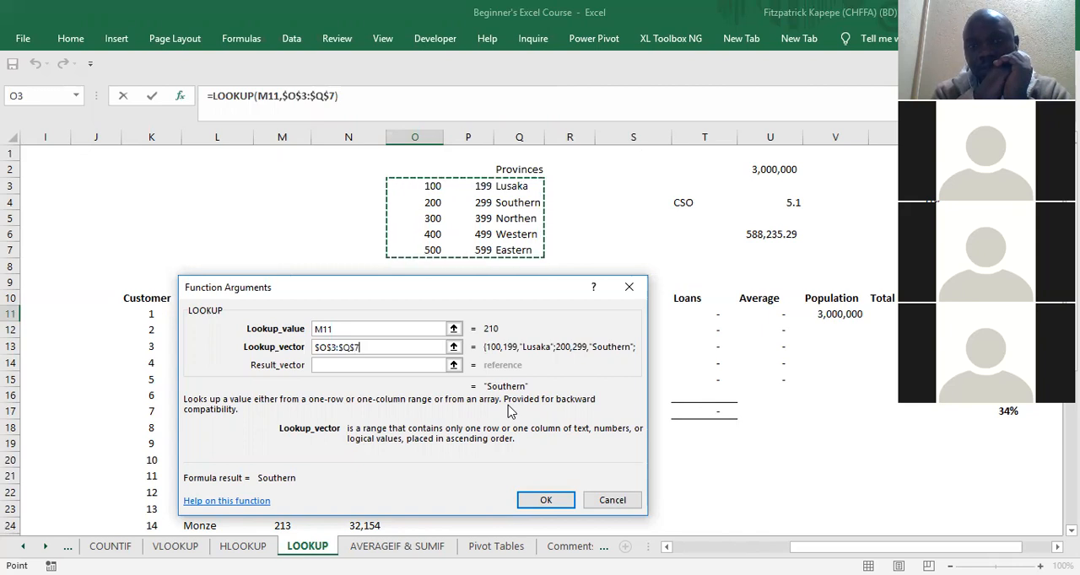
{"action": "key", "text": "BackSpace"}
{"action": "key", "text": "BackSpace"}
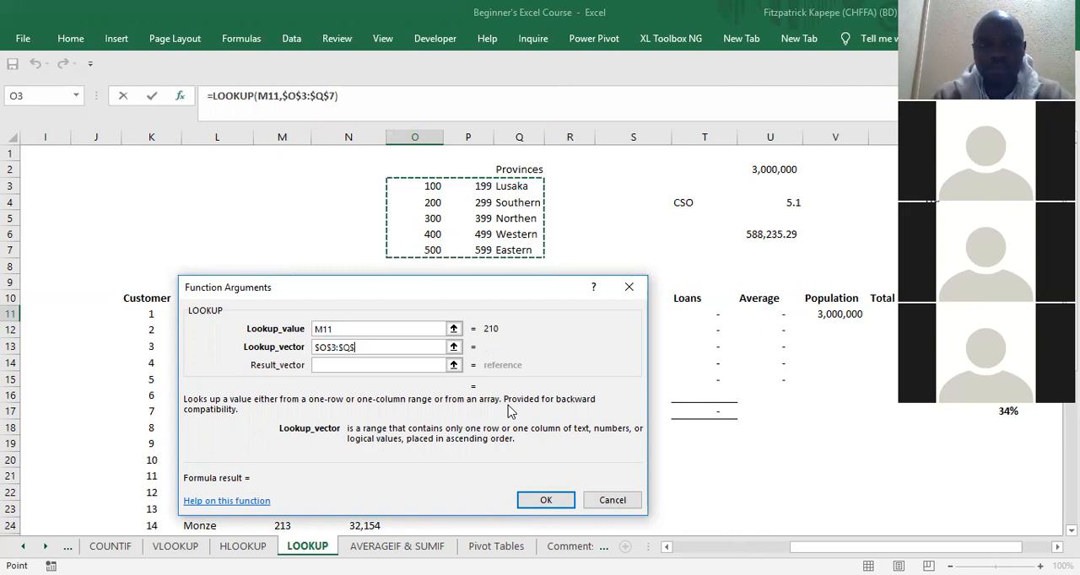
{"action": "key", "text": "BackSpace"}
{"action": "key", "text": "BackSpace"}
{"action": "key", "text": "BackSpace"}
{"action": "key", "text": "BackSpace"}
{"action": "key", "text": "BackSpace"}
{"action": "key", "text": "BackSpace"}
{"action": "key", "text": "BackSpace"}
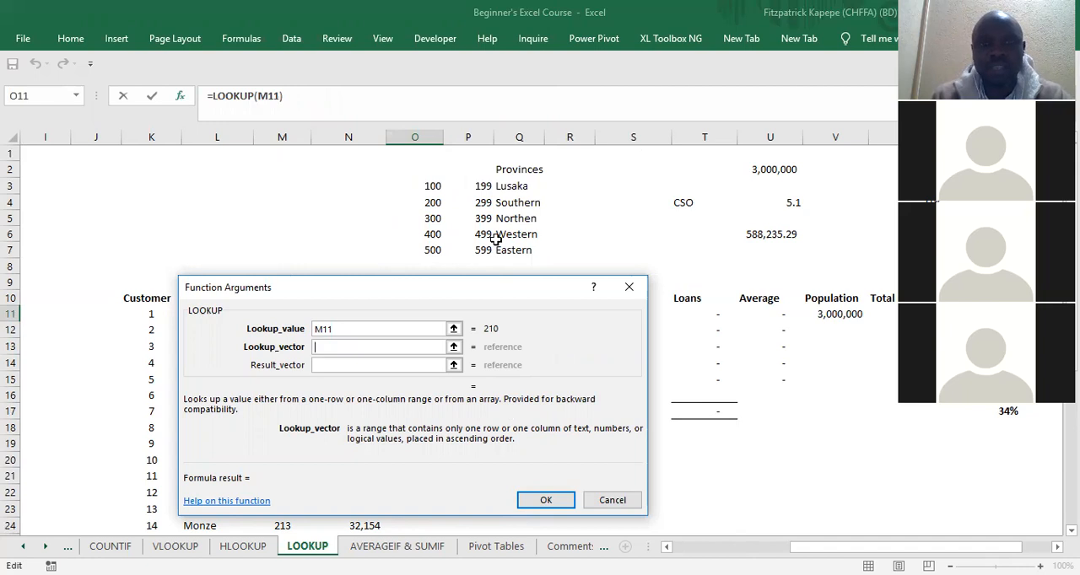
Step: Complete the O11 LOOKUP formula with the absolute range $O$3:$Q$7 as Lookup_vector and fill it down to O24
{"action": "left_click", "coordinate": [429, 186]}
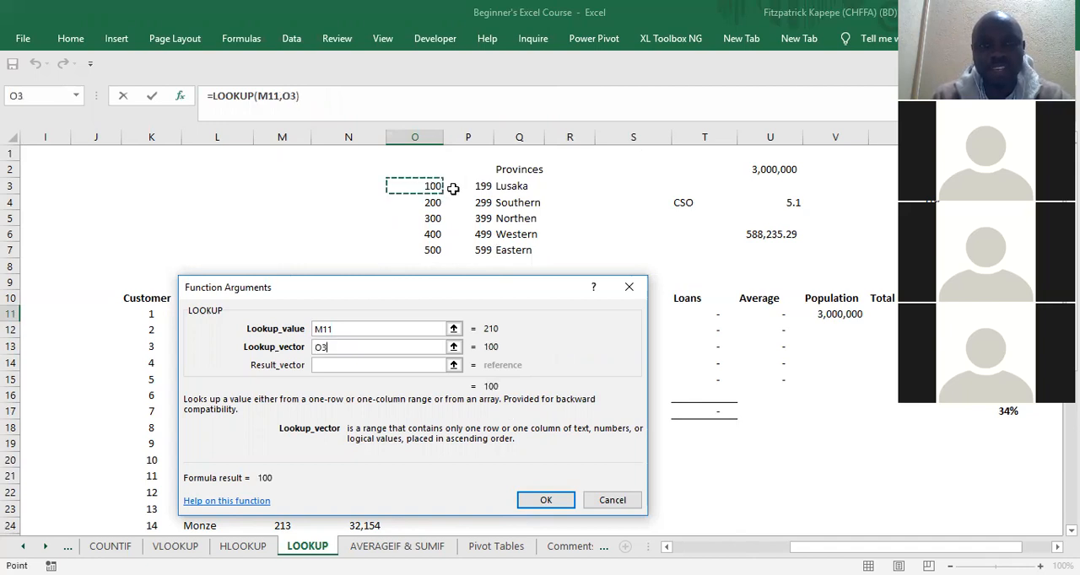
{"action": "left_click", "coordinate": [512, 246], "text": "shift"}
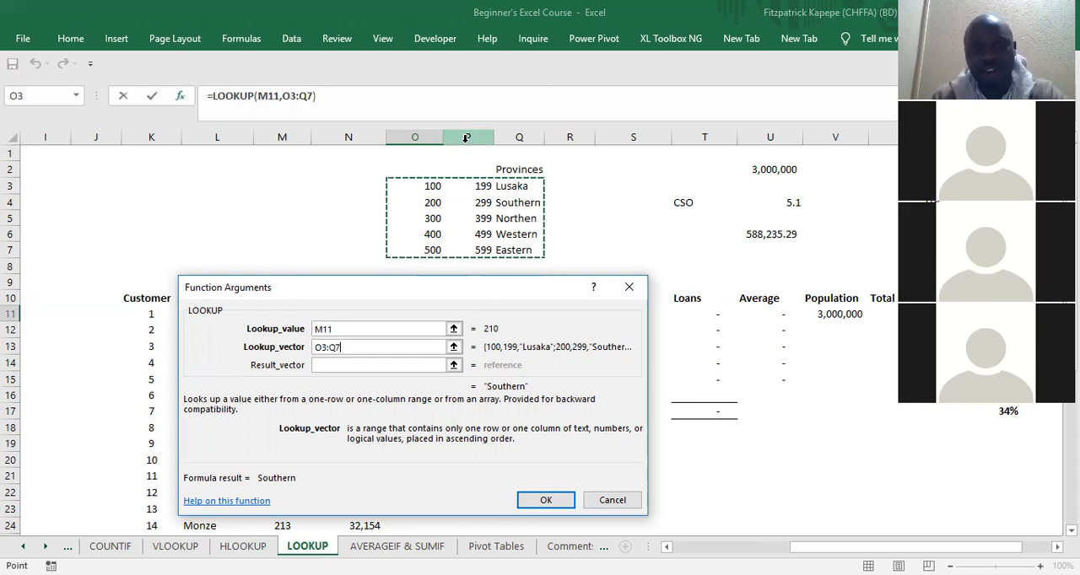
{"action": "key", "text": "F4"}
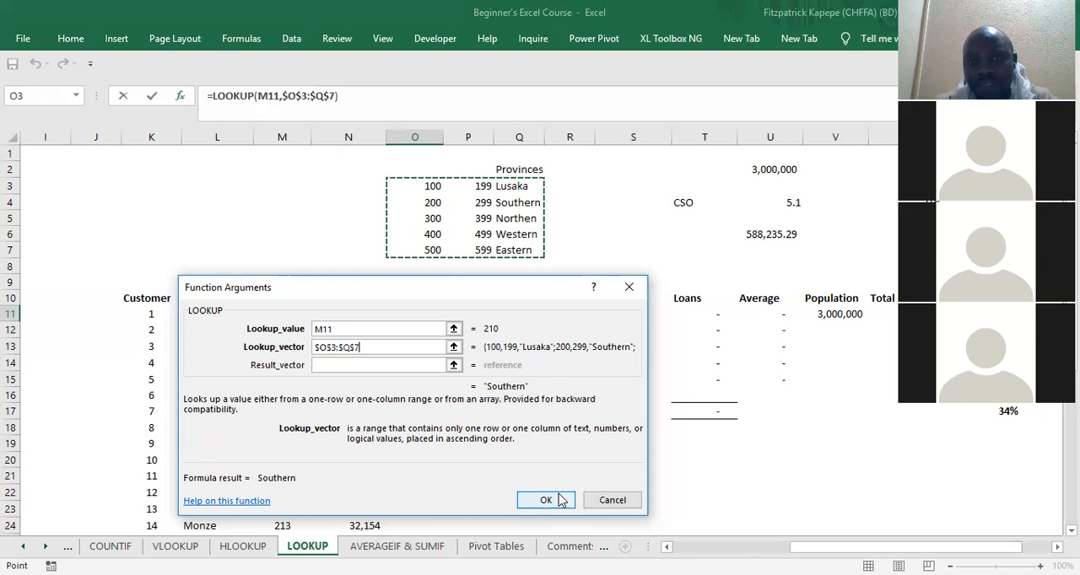
{"action": "left_click_drag", "start_coordinate": [362, 346], "coordinate": [314, 349]}
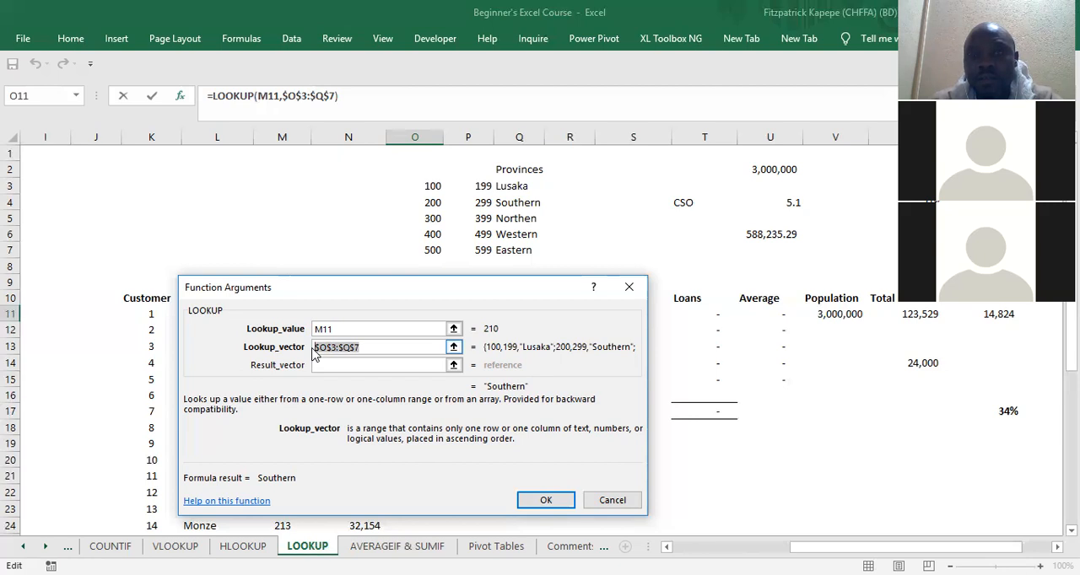
{"action": "left_click", "coordinate": [548, 501]}
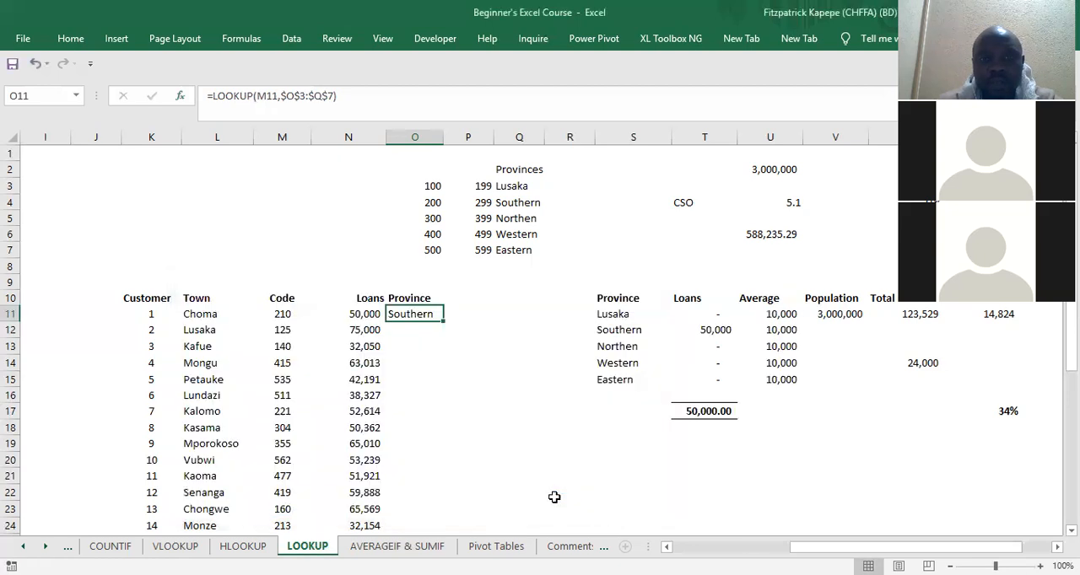
{"action": "double_click", "coordinate": [444, 323]}
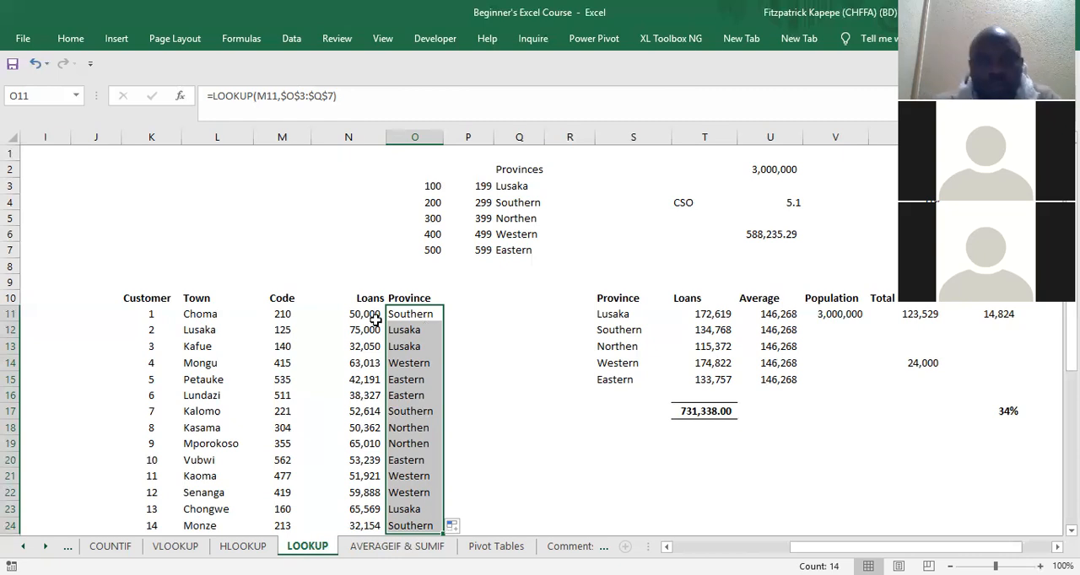
Step: Check the filled LOOKUP formulas in O13 and O11 of the Province column
{"action": "left_click", "coordinate": [417, 346]}
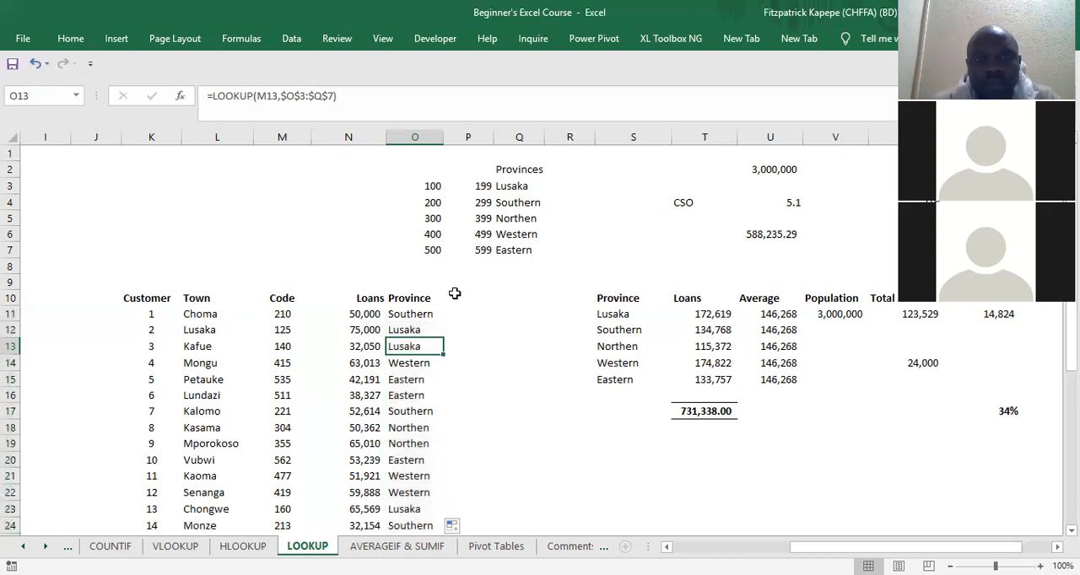
{"action": "left_click", "coordinate": [419, 312]}
{"action": "key", "text": "Right"}
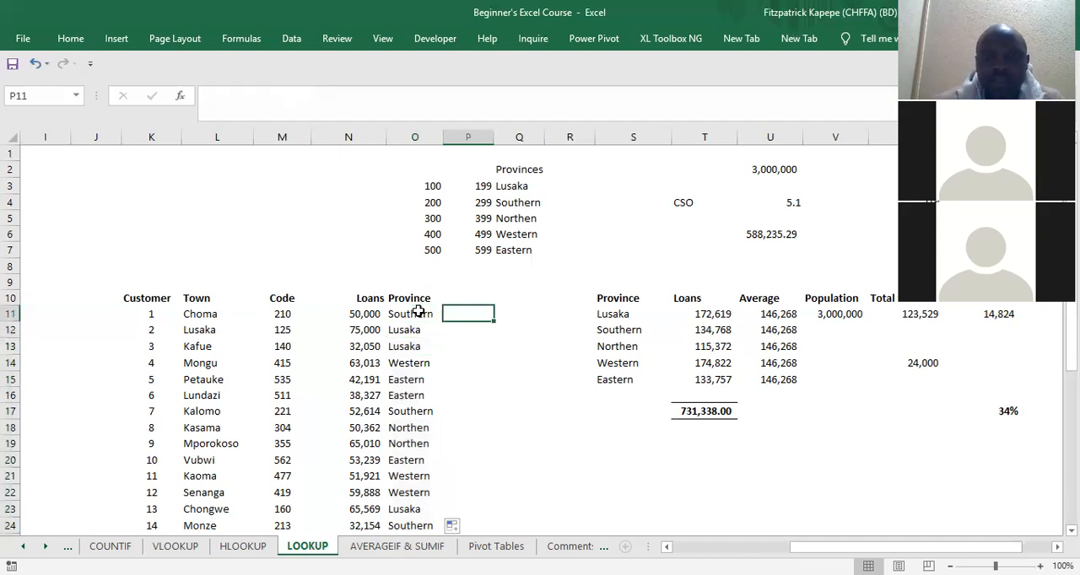
{"action": "left_click", "coordinate": [419, 312]}
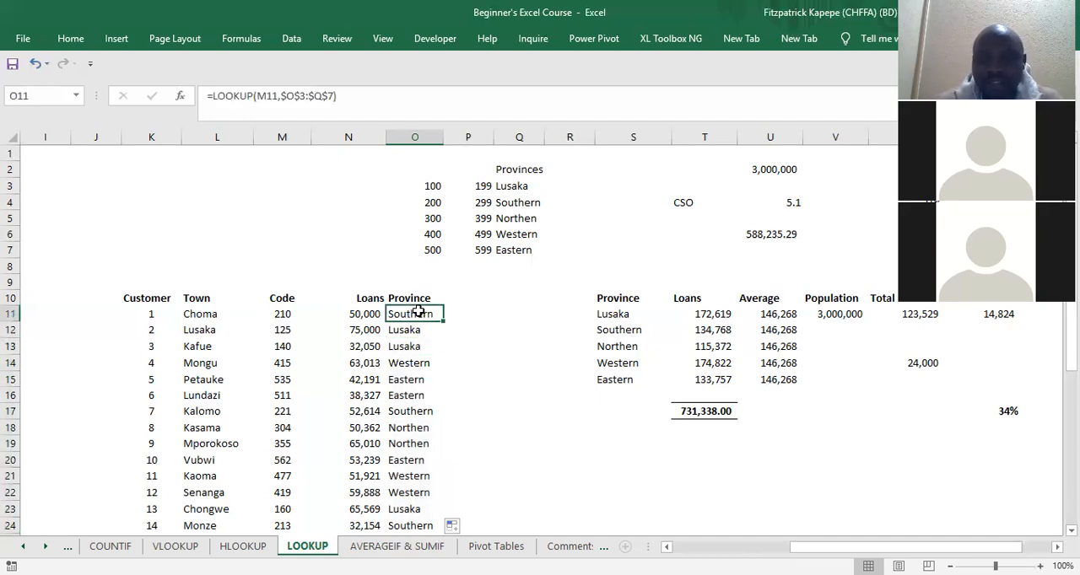
Step: Start a second LOOKUP formula in P11 in the lookup vector and result vector form, with M11 as the lookup value
{"action": "key", "text": "Right"}
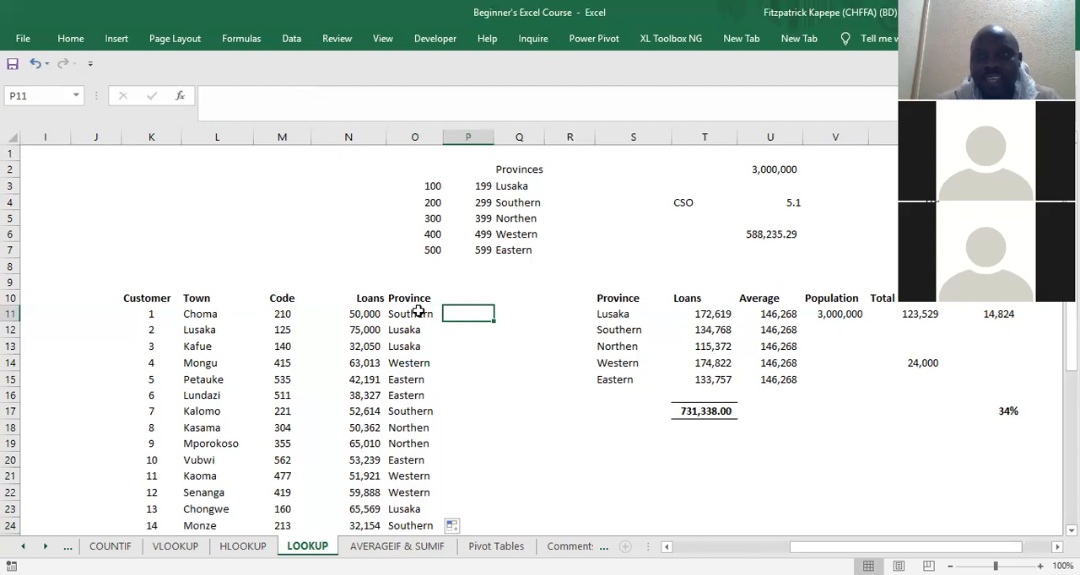
{"action": "type", "text": "="}
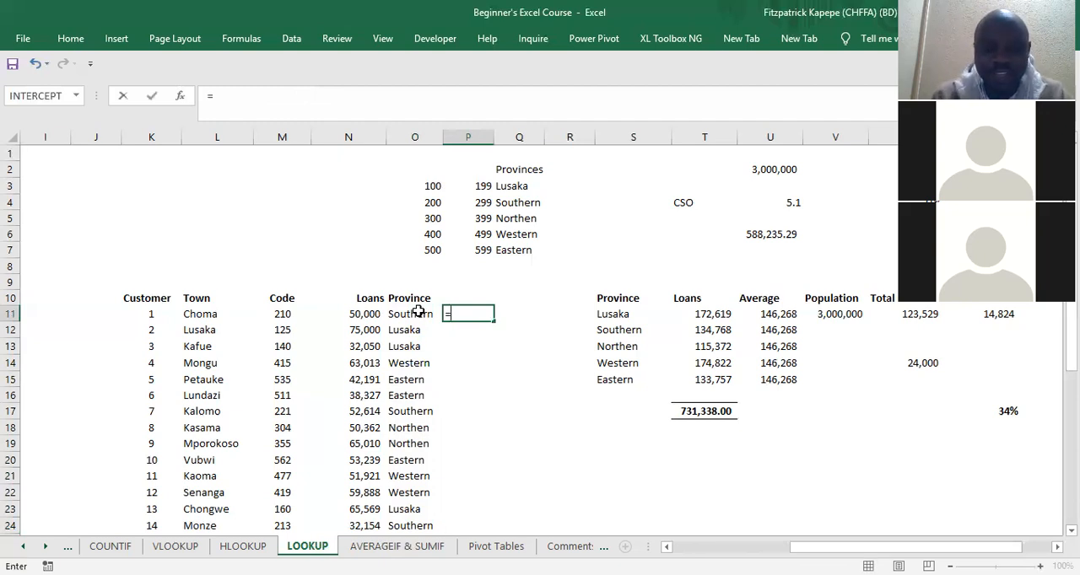
{"action": "type", "text": "vlo"}
{"action": "key", "text": "BackSpace"}
{"action": "key", "text": "BackSpace"}
{"action": "key", "text": "BackSpace"}
{"action": "type", "text": ";"}
{"action": "key", "text": "BackSpace"}
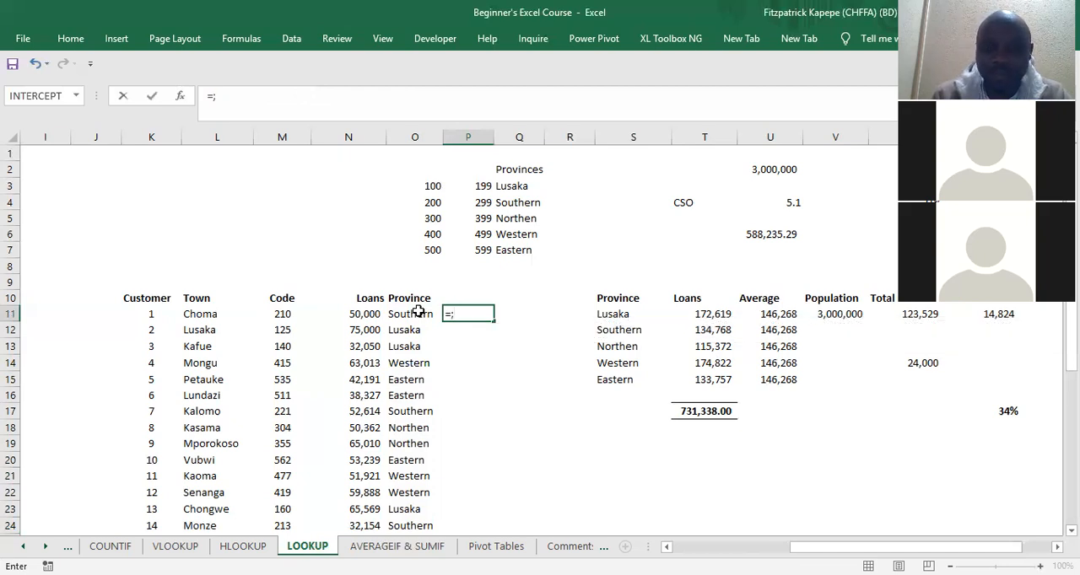
{"action": "type", "text": "loo"}
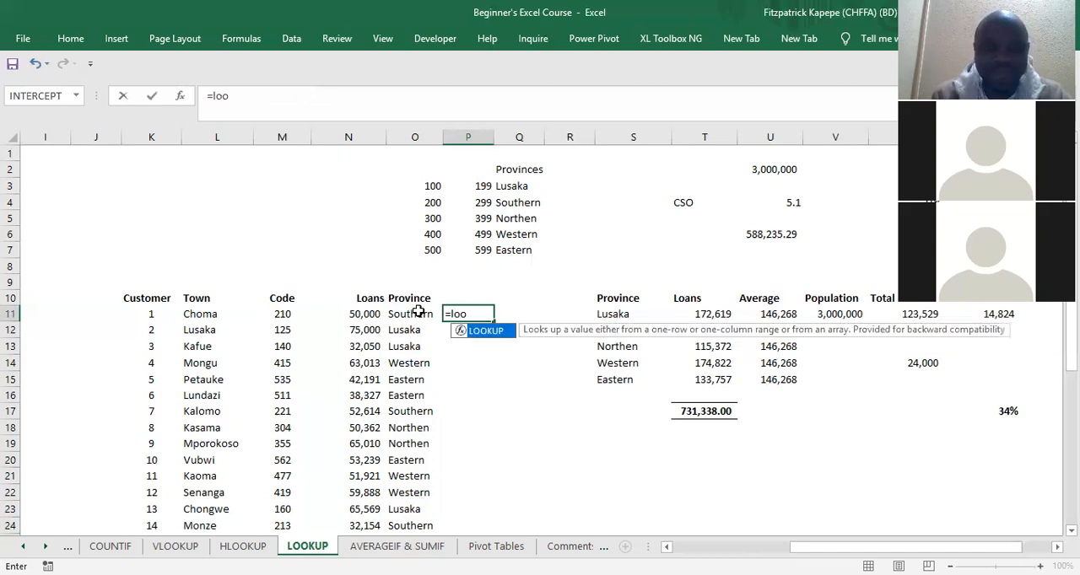
{"action": "key", "text": "Tab"}
{"action": "key", "text": "ctrl+a"}
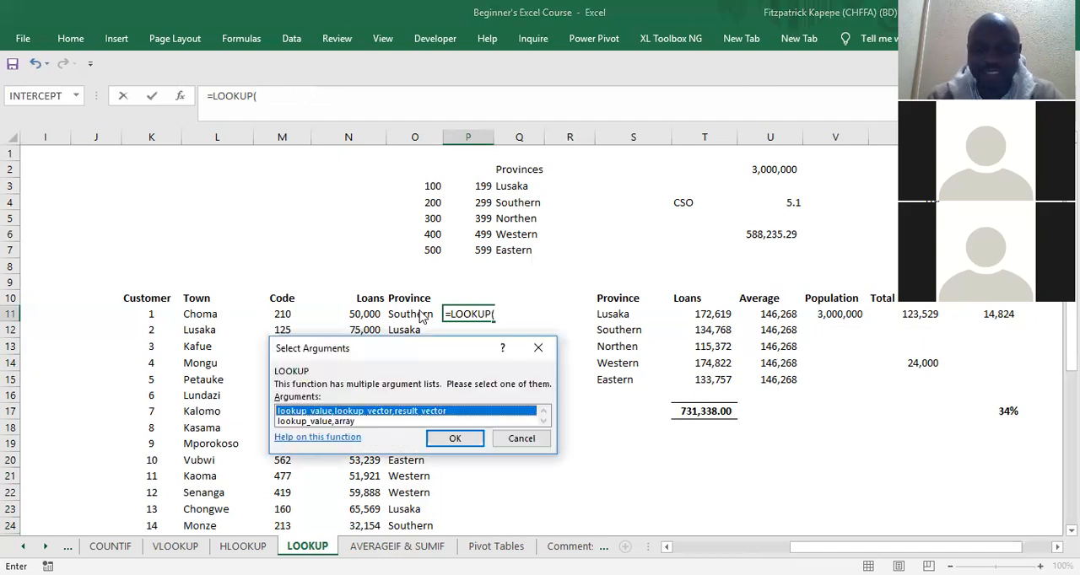
{"action": "key", "text": "Return"}
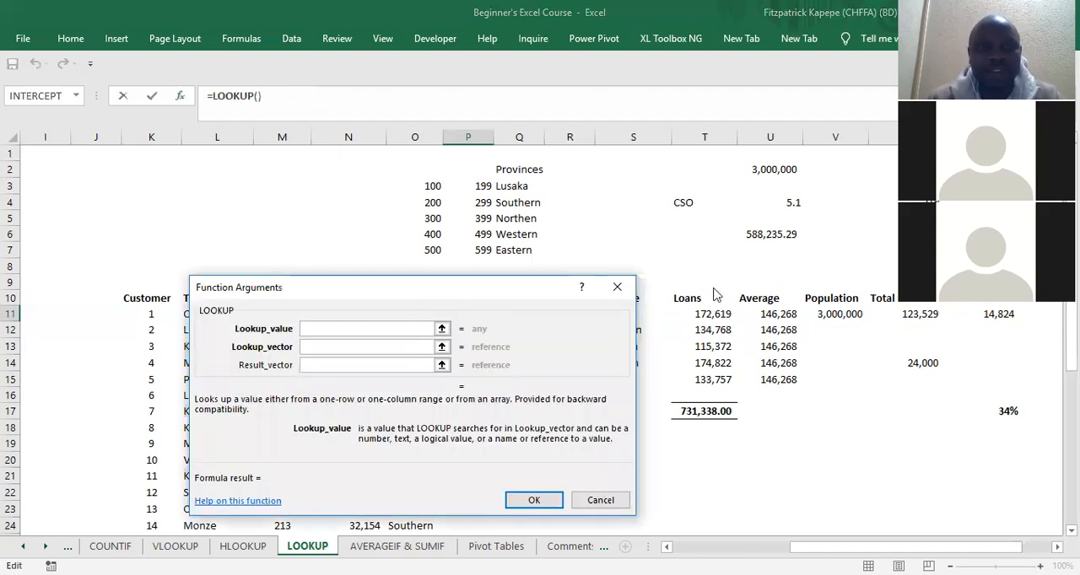
{"action": "left_click", "coordinate": [284, 315]}
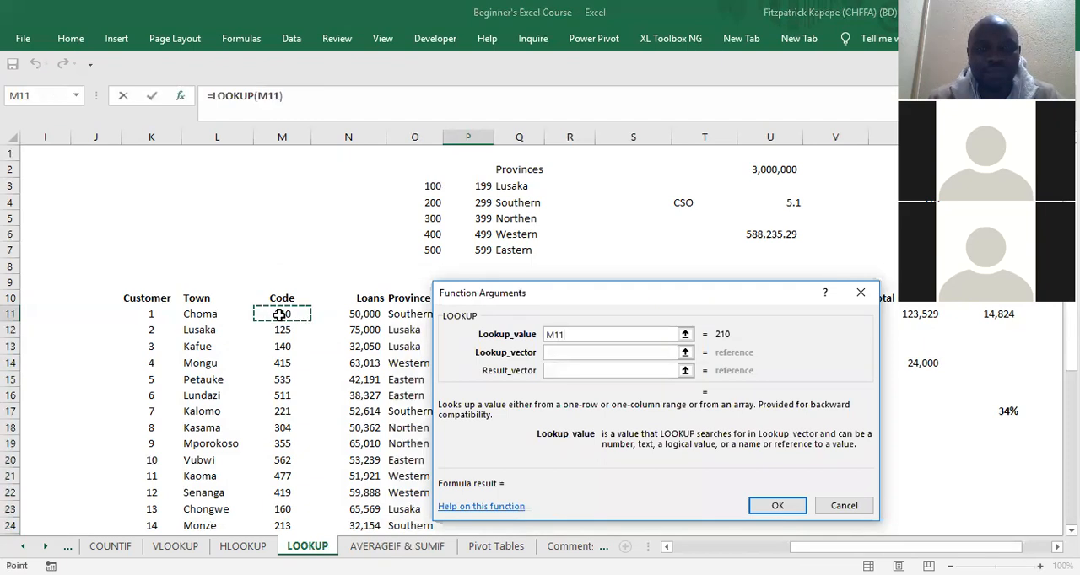
Step: Set the P11 LOOKUP formula's Lookup_vector to the absolute range $O$3:$O$7
{"action": "left_click", "coordinate": [572, 352]}
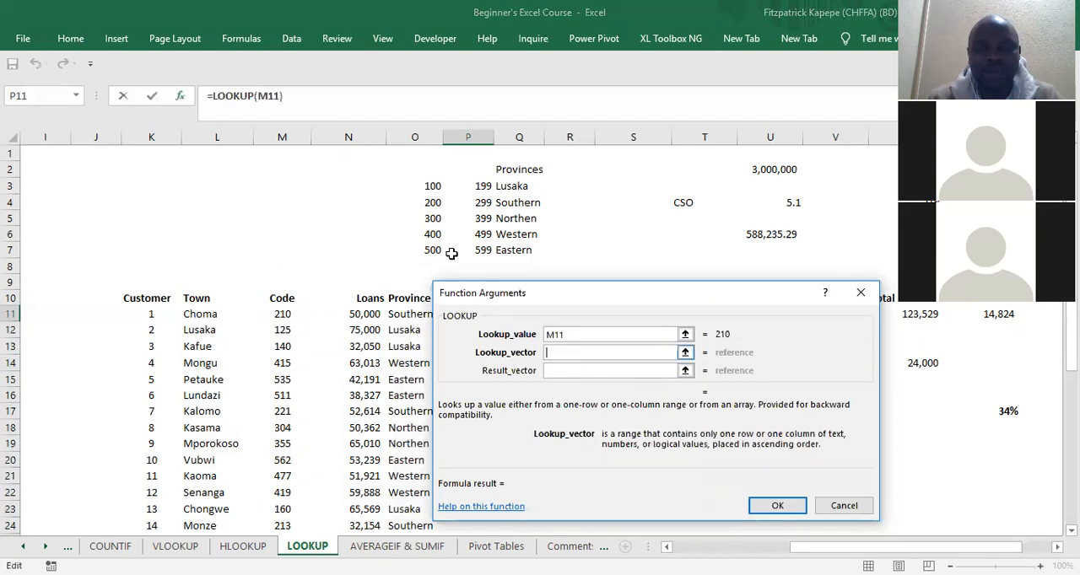
{"action": "left_click", "coordinate": [430, 182]}
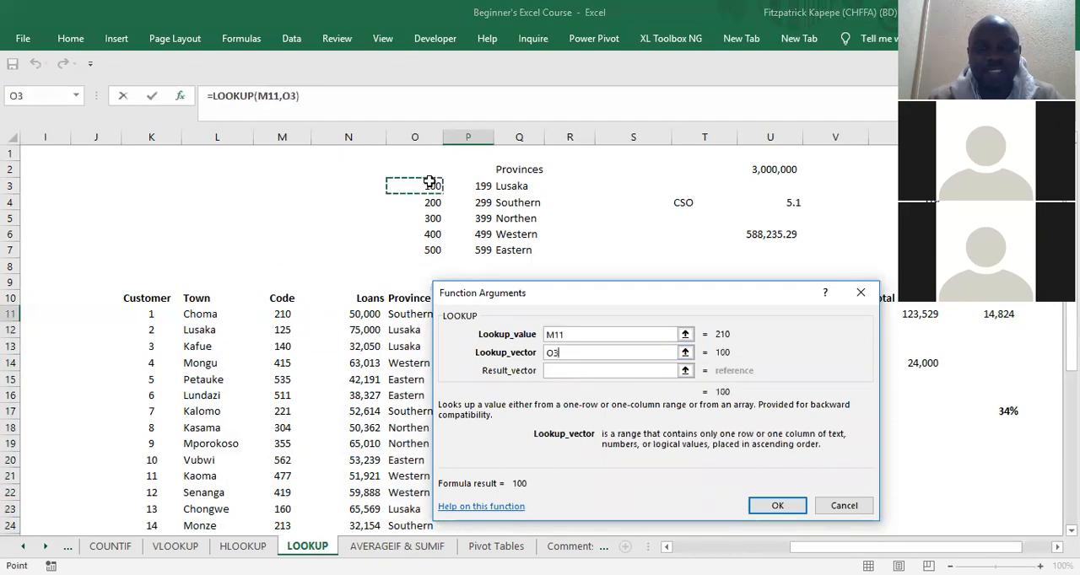
{"action": "left_click", "coordinate": [430, 246], "text": "shift"}
{"action": "key", "text": "F4"}
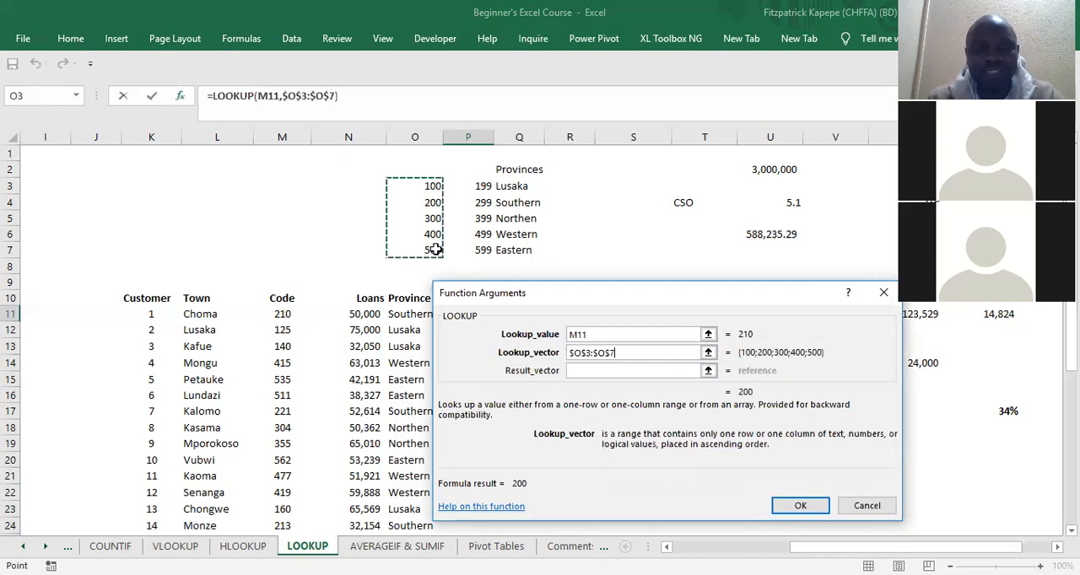
Step: Complete the P11 LOOKUP formula with $Q$3:$Q$7 as Result_vector and fill it down to P24
{"action": "left_click", "coordinate": [602, 372]}
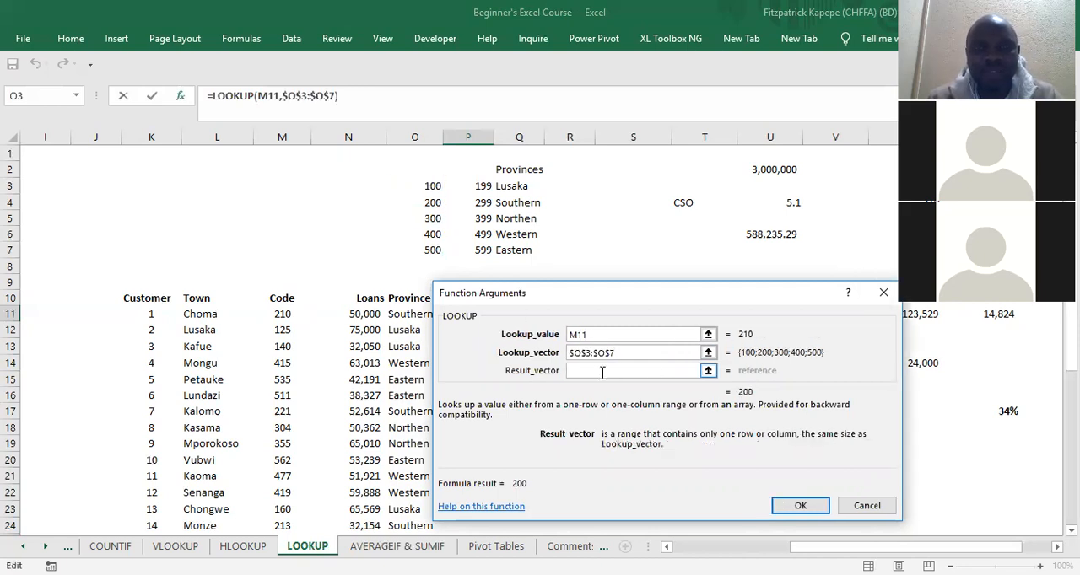
{"action": "left_click", "coordinate": [512, 187]}
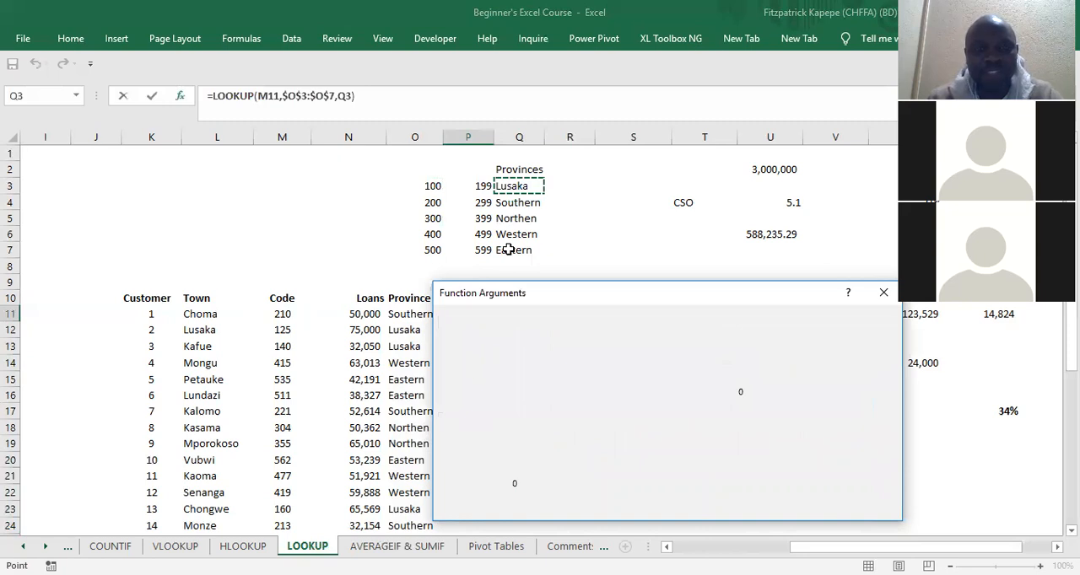
{"action": "left_click", "coordinate": [506, 249], "text": "shift"}
{"action": "key", "text": "F4"}
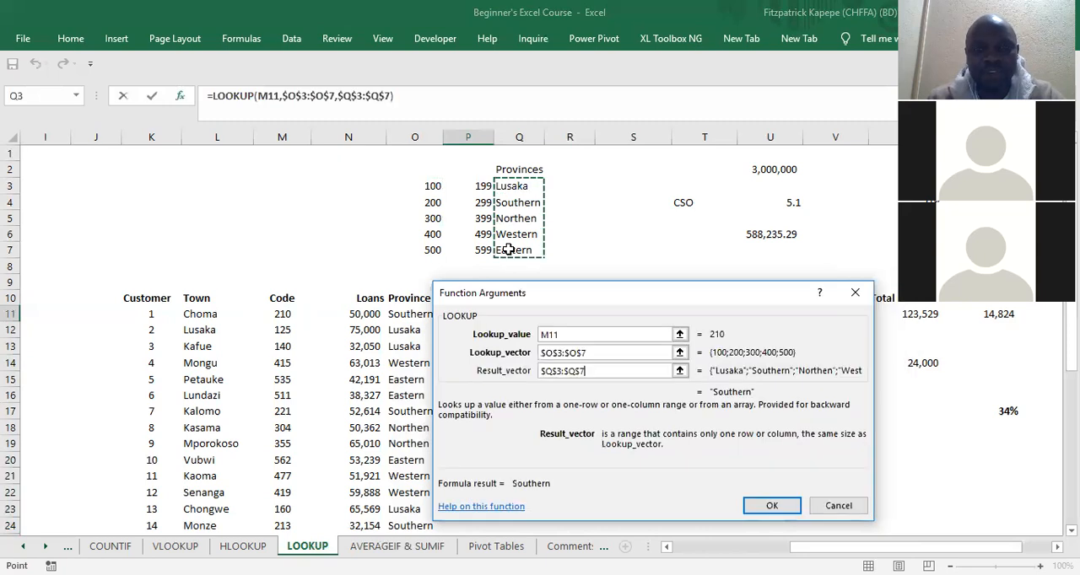
{"action": "left_click", "coordinate": [784, 507]}
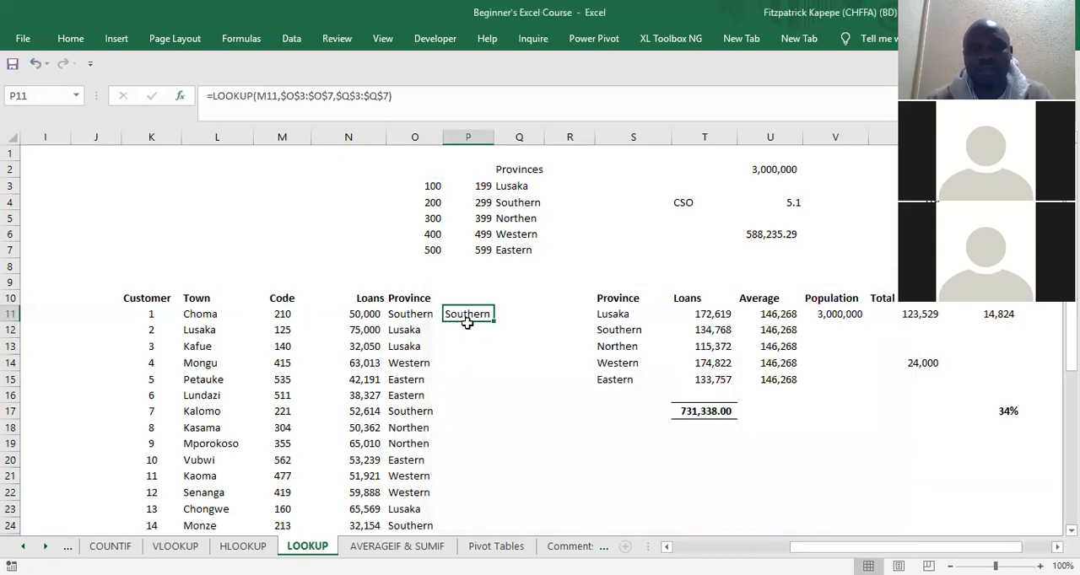
{"action": "double_click", "coordinate": [494, 321]}
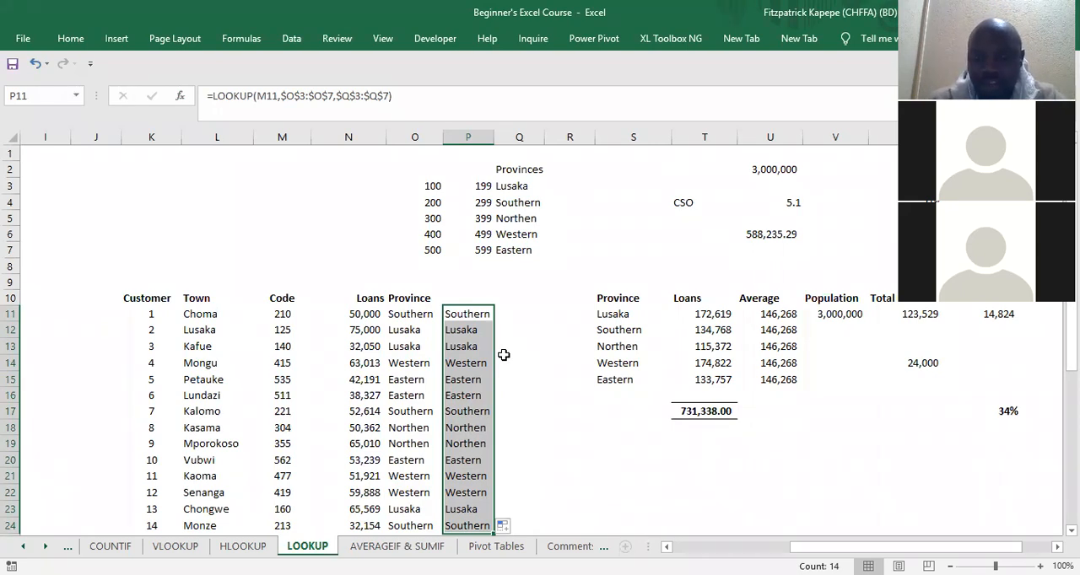
Step: Clear the filled LOOKUP formulas from P11:P24
{"action": "key", "text": "Down"}
{"action": "key", "text": "Down"}
{"action": "key", "text": "Down"}
{"action": "key", "text": "Up"}
{"action": "key", "text": "Up"}
{"action": "key", "text": "Up"}
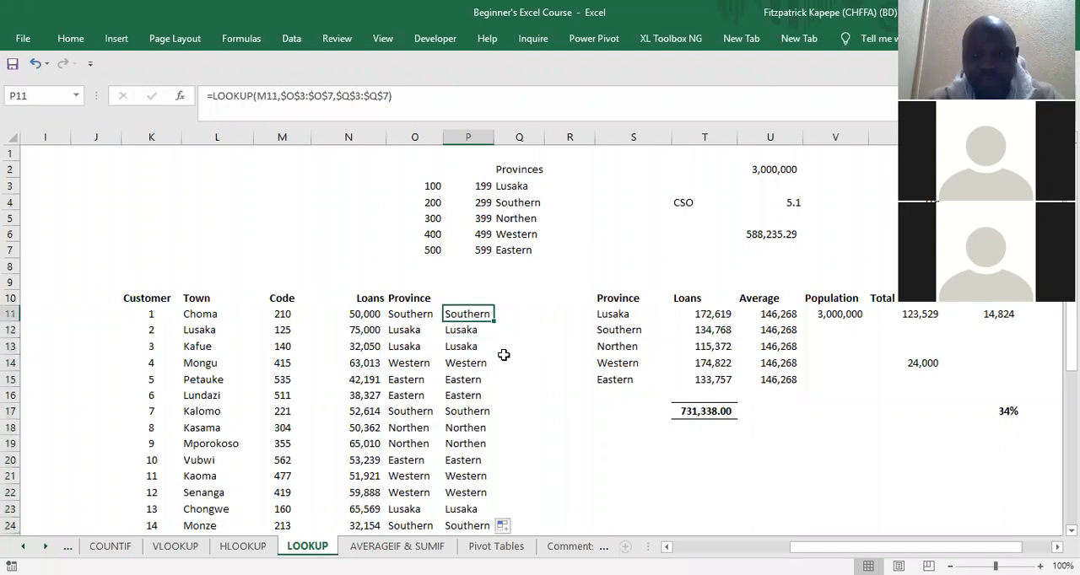
{"action": "key", "text": "ctrl+shift+Down"}
{"action": "key", "text": "Delete"}
{"action": "key", "text": "Down"}
{"action": "key", "text": "Up"}
Step: Start a LOOKUP formula in P11 again in the lookup vector and result vector form, with M11 as the lookup value
{"action": "type", "text": "="}
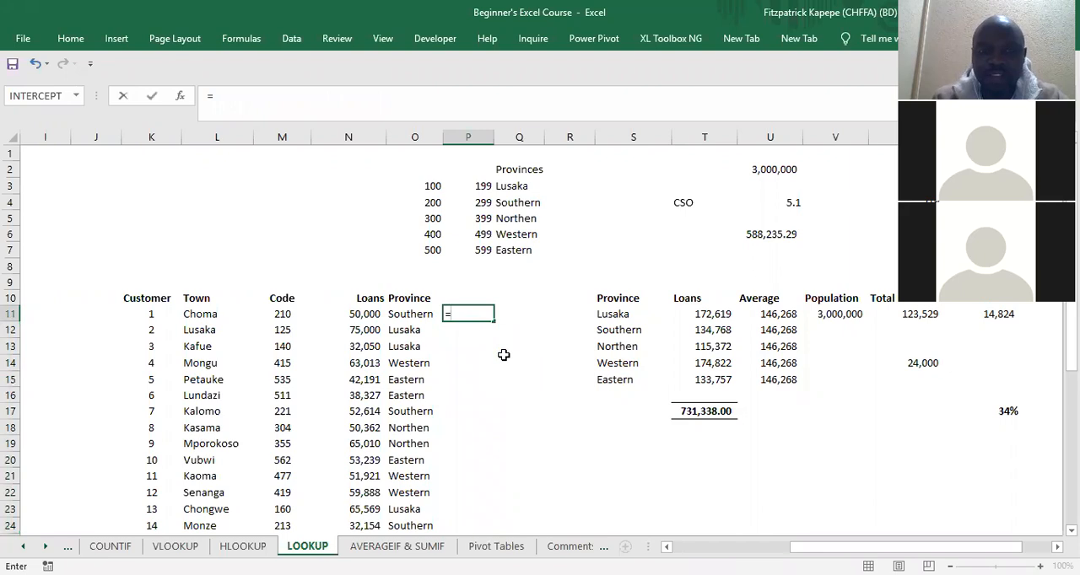
{"action": "type", "text": "loo"}
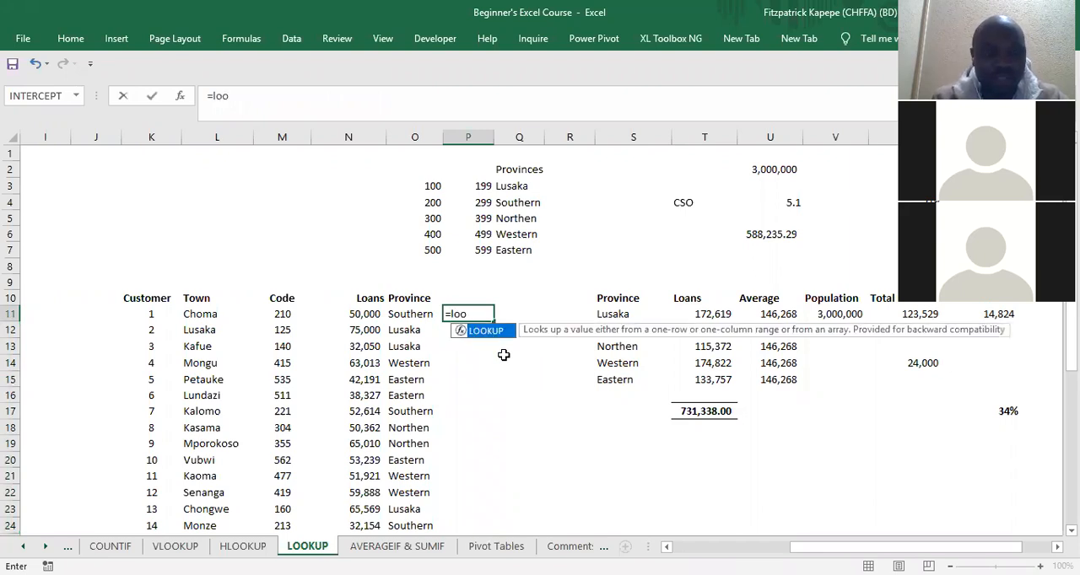
{"action": "key", "text": "Tab"}
{"action": "key", "text": "ctrl+a"}
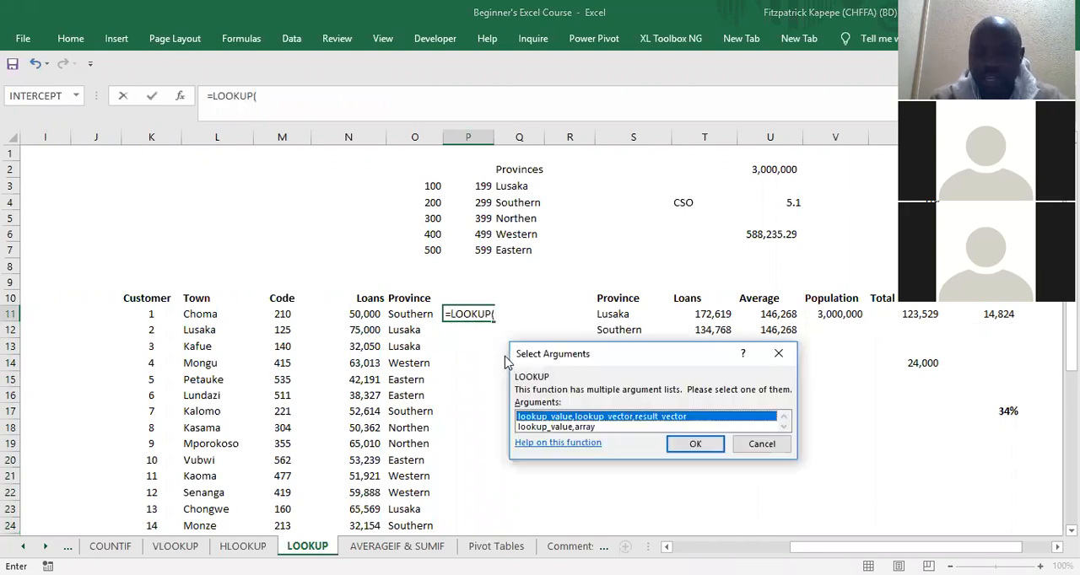
{"action": "key", "text": "Return"}
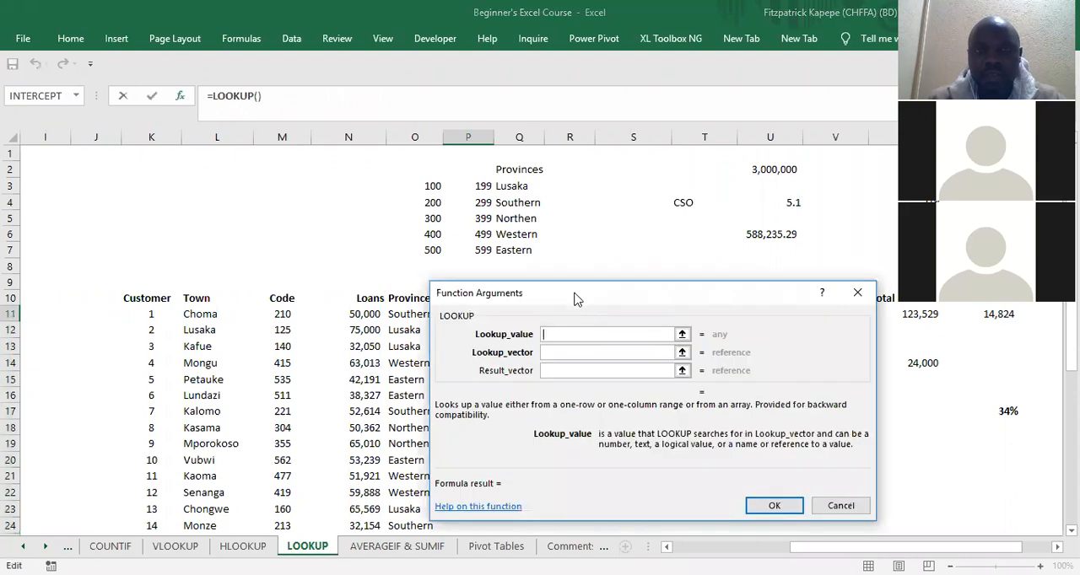
{"action": "left_click", "coordinate": [282, 313]}
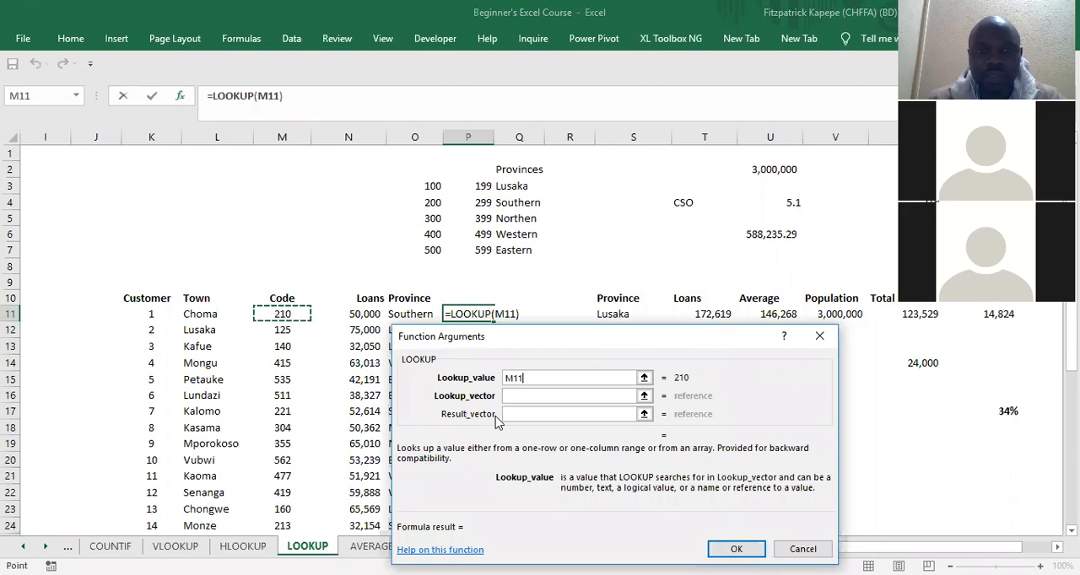
Step: Use the absolute code range $O$3:$O$7 as Lookup_vector in the P11 LOOKUP formula
{"action": "left_click", "coordinate": [517, 394]}
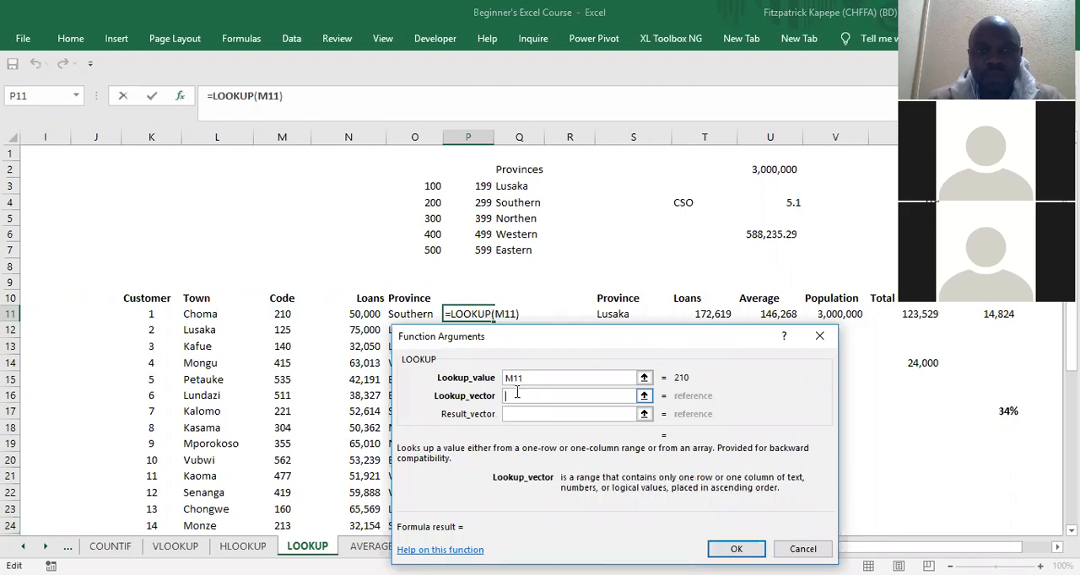
{"action": "left_click", "coordinate": [427, 185]}
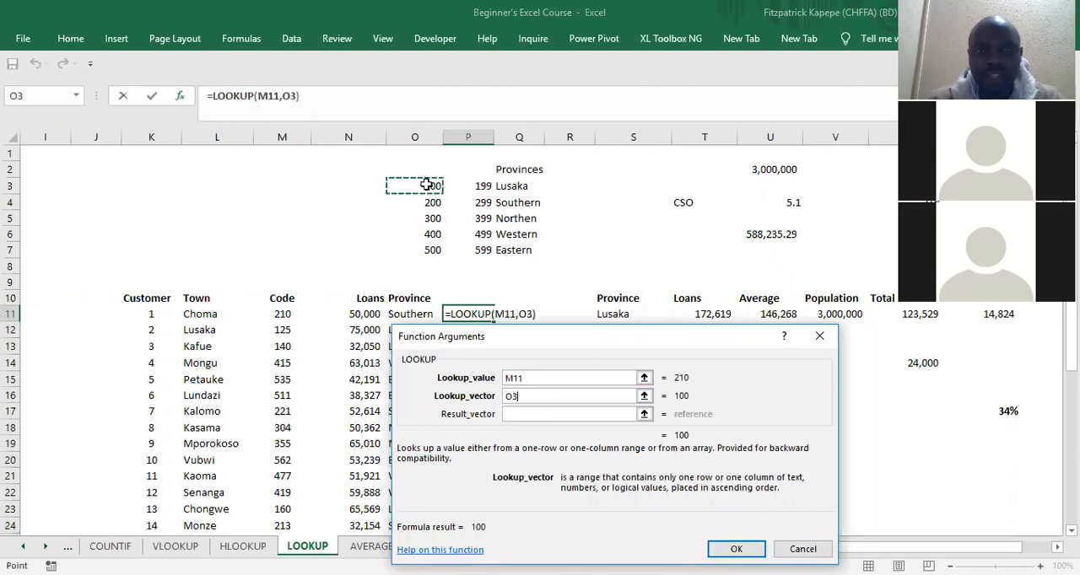
{"action": "left_click", "coordinate": [429, 245], "text": "shift"}
{"action": "key", "text": "F4"}
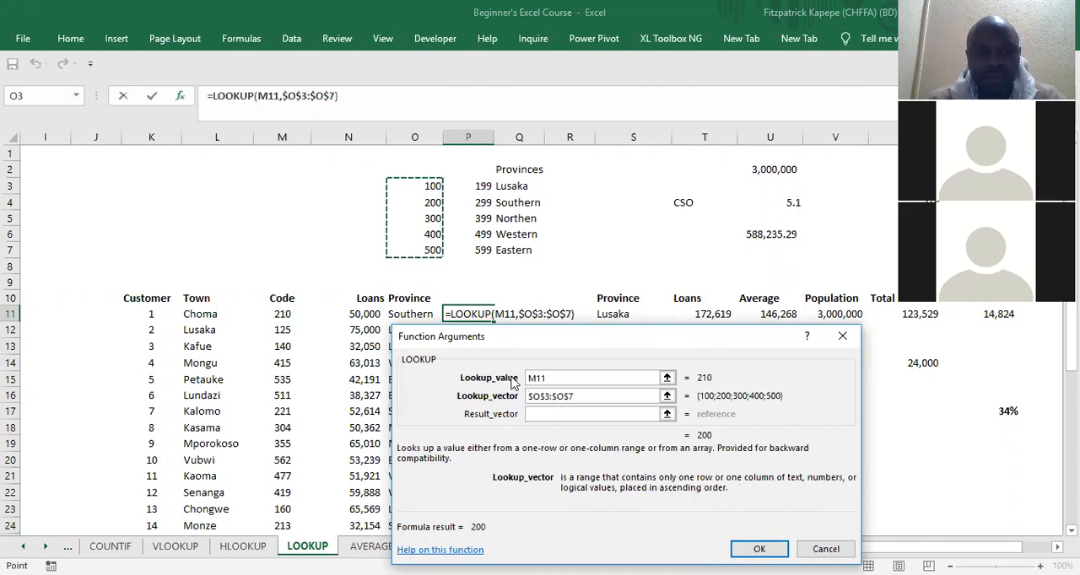
Step: Set Result_vector to the absolute province range $Q$3:$Q$7, and fill the completed P11 formula down to P24
{"action": "key", "text": "Tab"}
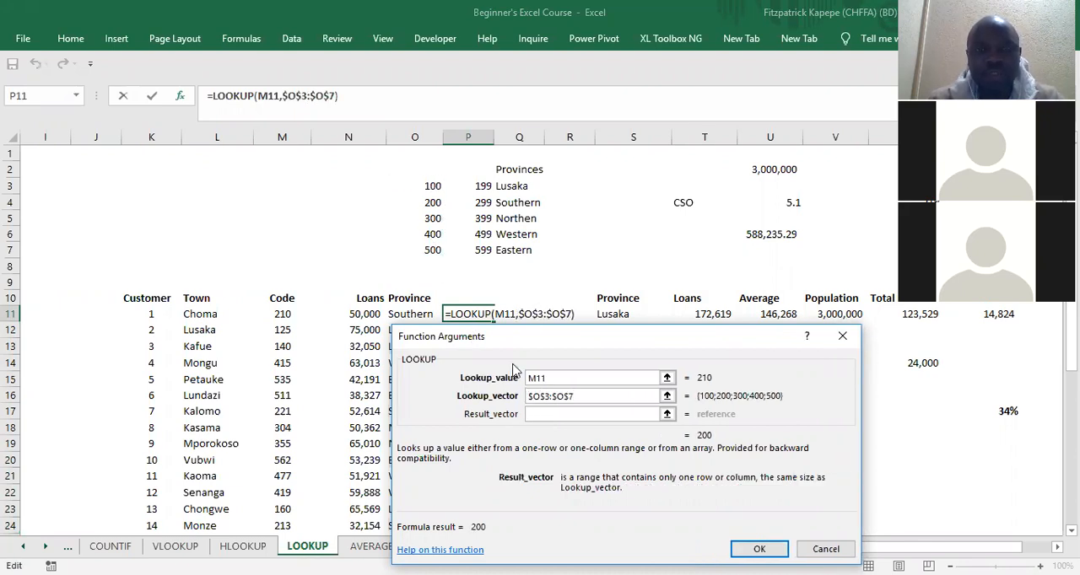
{"action": "left_click", "coordinate": [512, 190]}
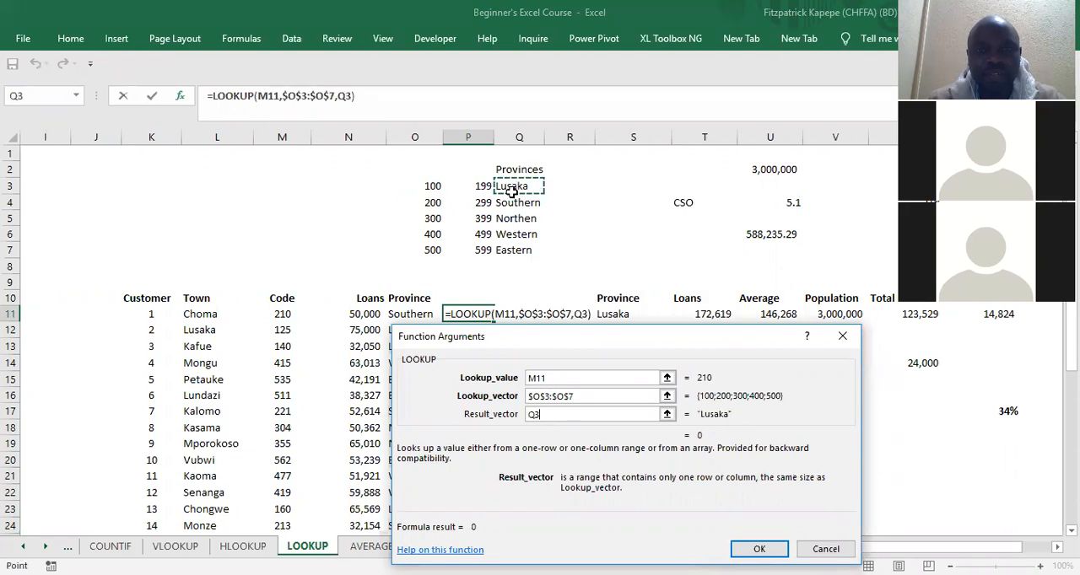
{"action": "left_click", "coordinate": [512, 250], "text": "shift"}
{"action": "key", "text": "F4"}
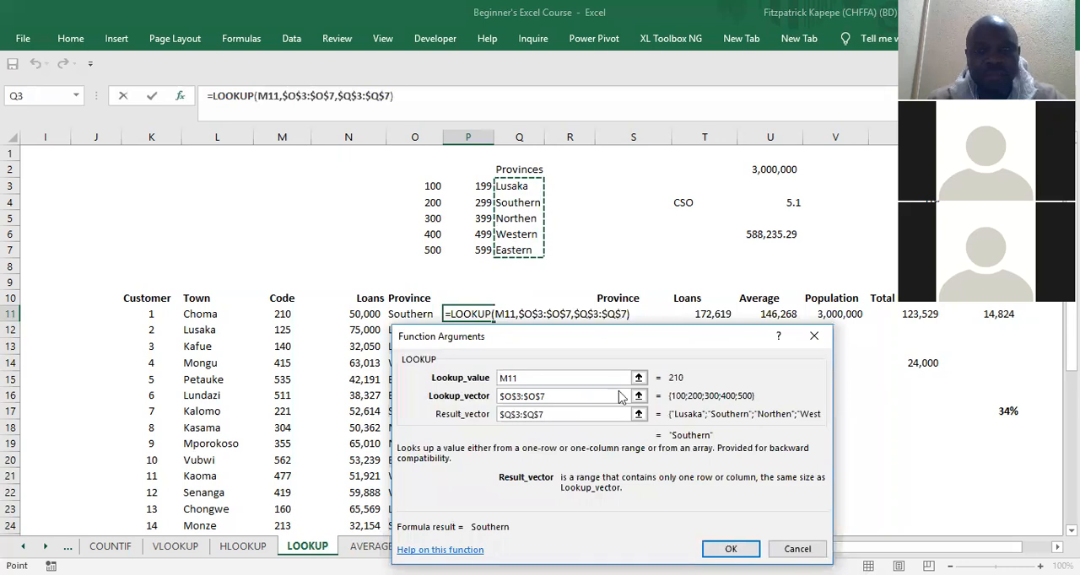
{"action": "left_click", "coordinate": [747, 549]}
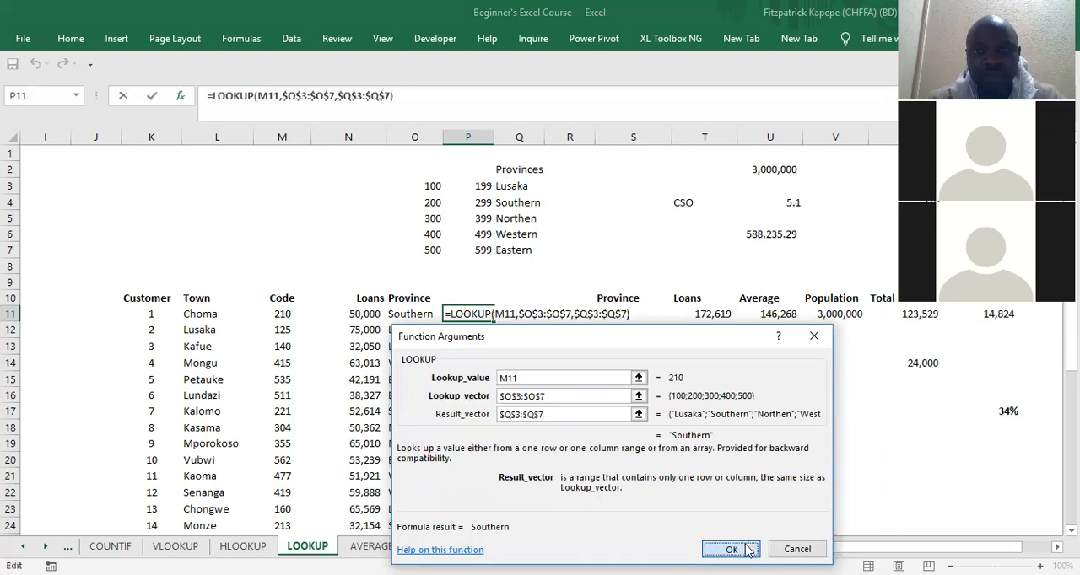
{"action": "left_click_drag", "start_coordinate": [494, 322], "coordinate": [496, 322]}
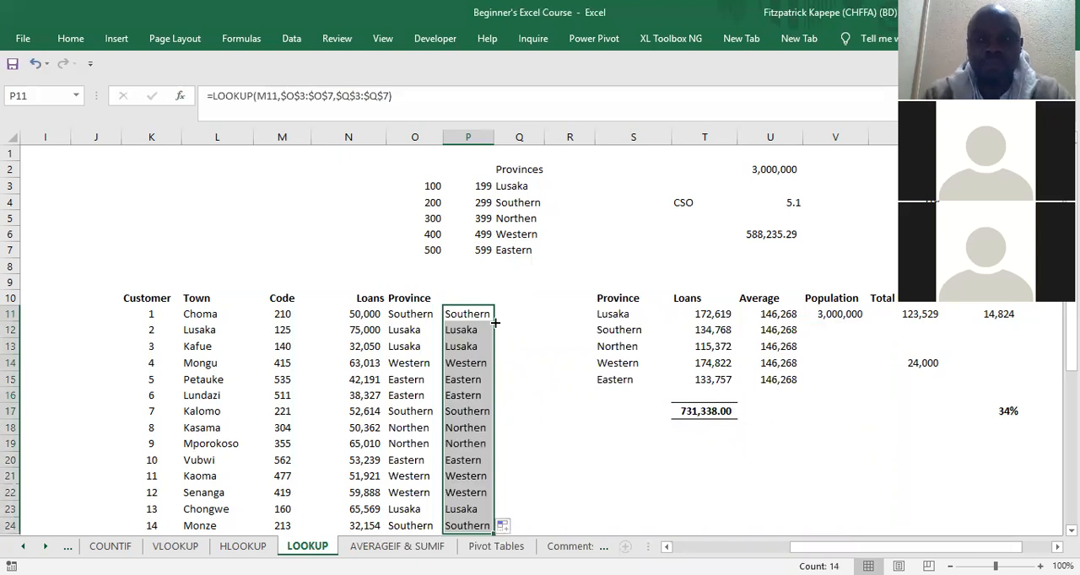